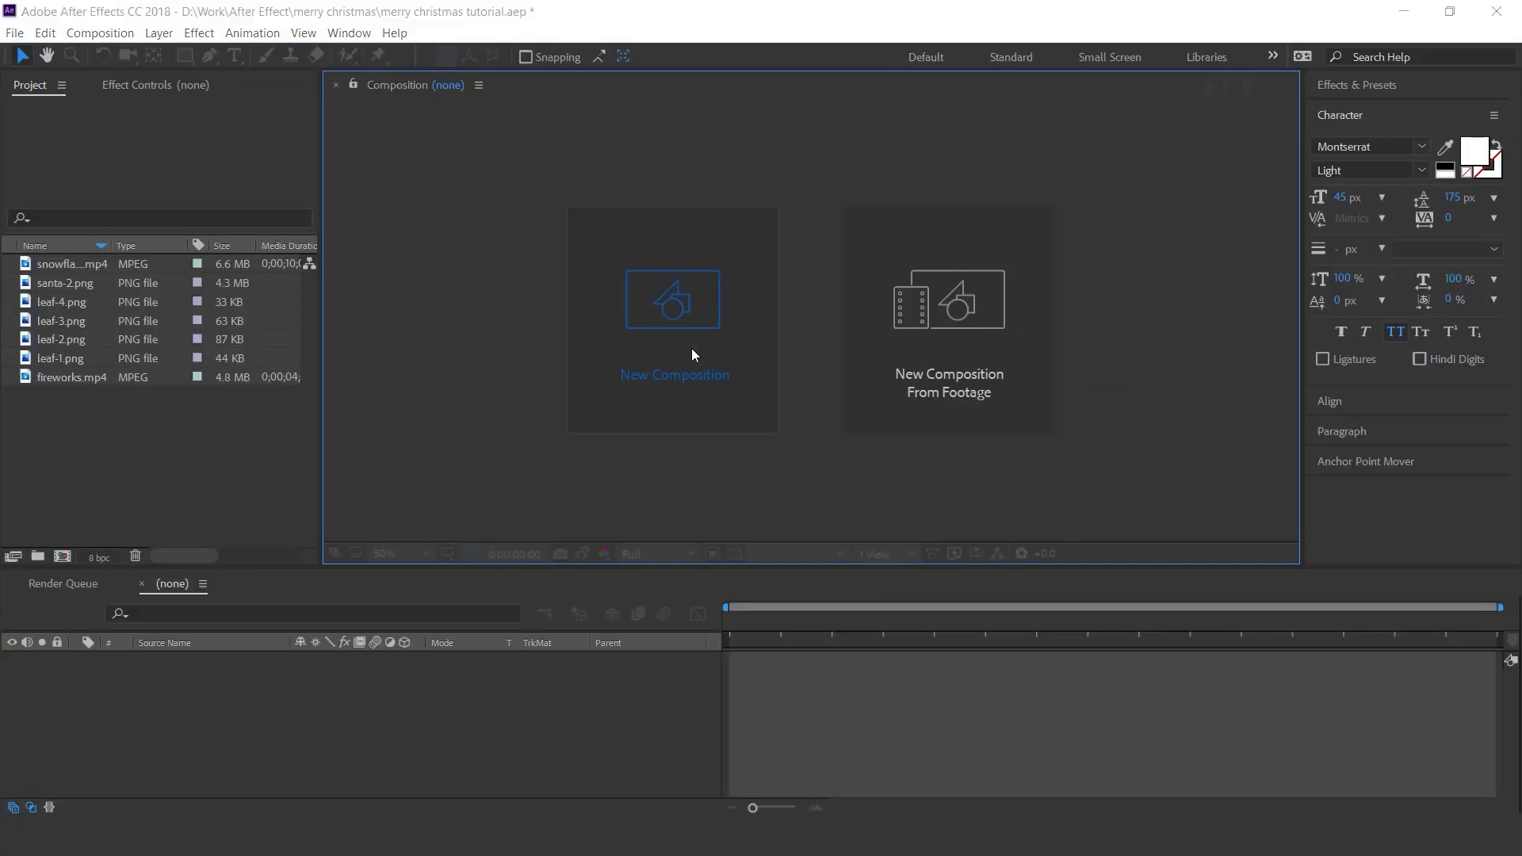
Create a 1920×1080 composition named main comp
{"action": "left_click", "coordinate": [691, 349]}
{"action": "left_click", "coordinate": [691, 392]}
{"action": "type", "text": "1920"}
{"action": "key", "text": "Tab"}
{"action": "type", "text": "10080"}
{"action": "key", "text": "BackSpace"}
{"action": "key", "text": "BackSpace"}
{"action": "key", "text": "BackSpace"}
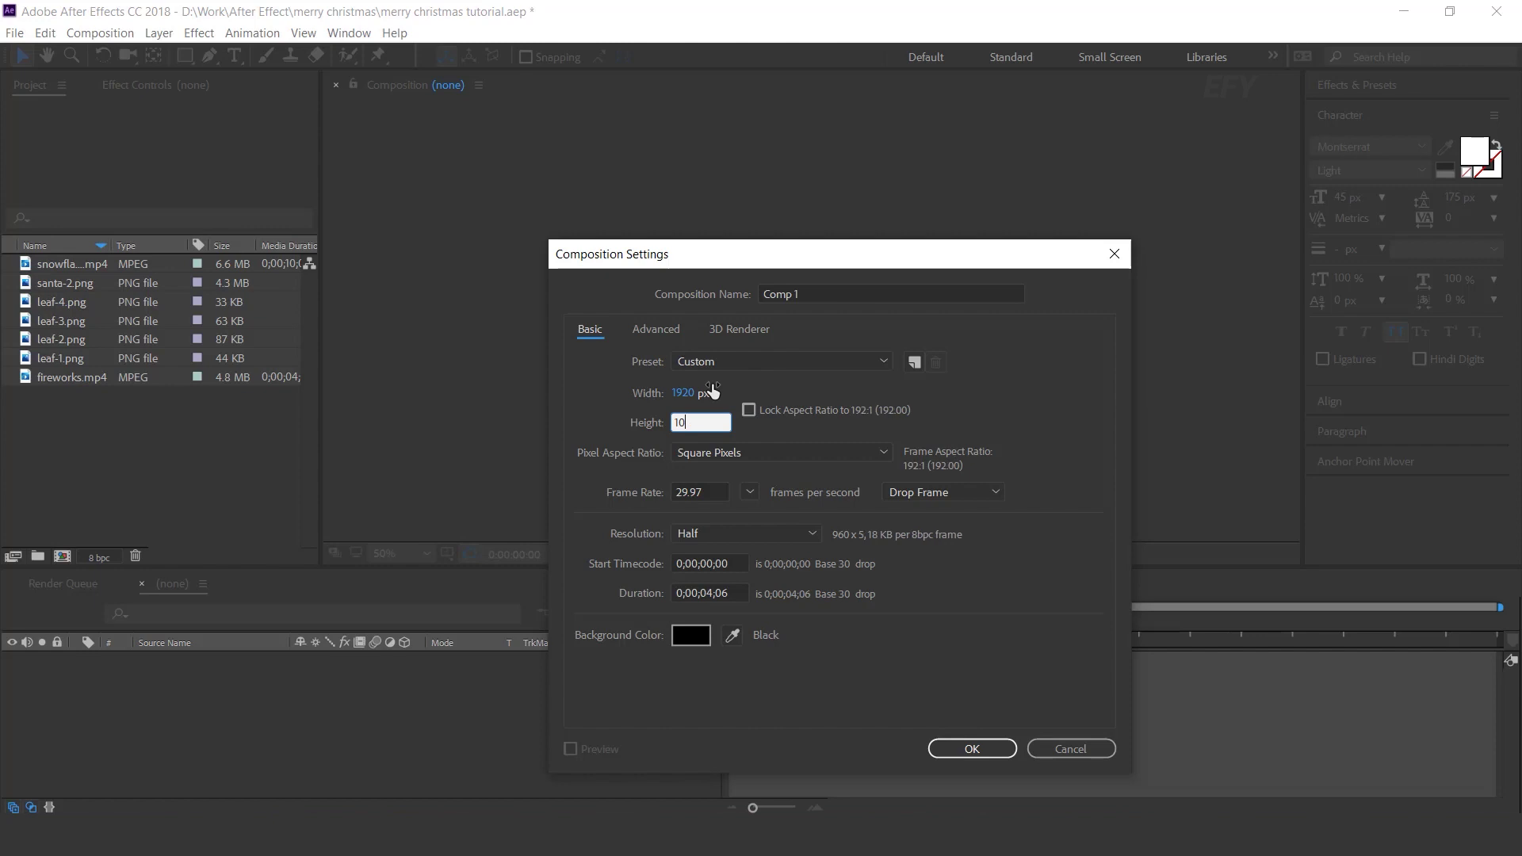
{"action": "type", "text": "80"}
{"action": "left_click", "coordinate": [778, 289]}
{"action": "type", "text": "main comp"}
{"action": "key", "text": "Return"}
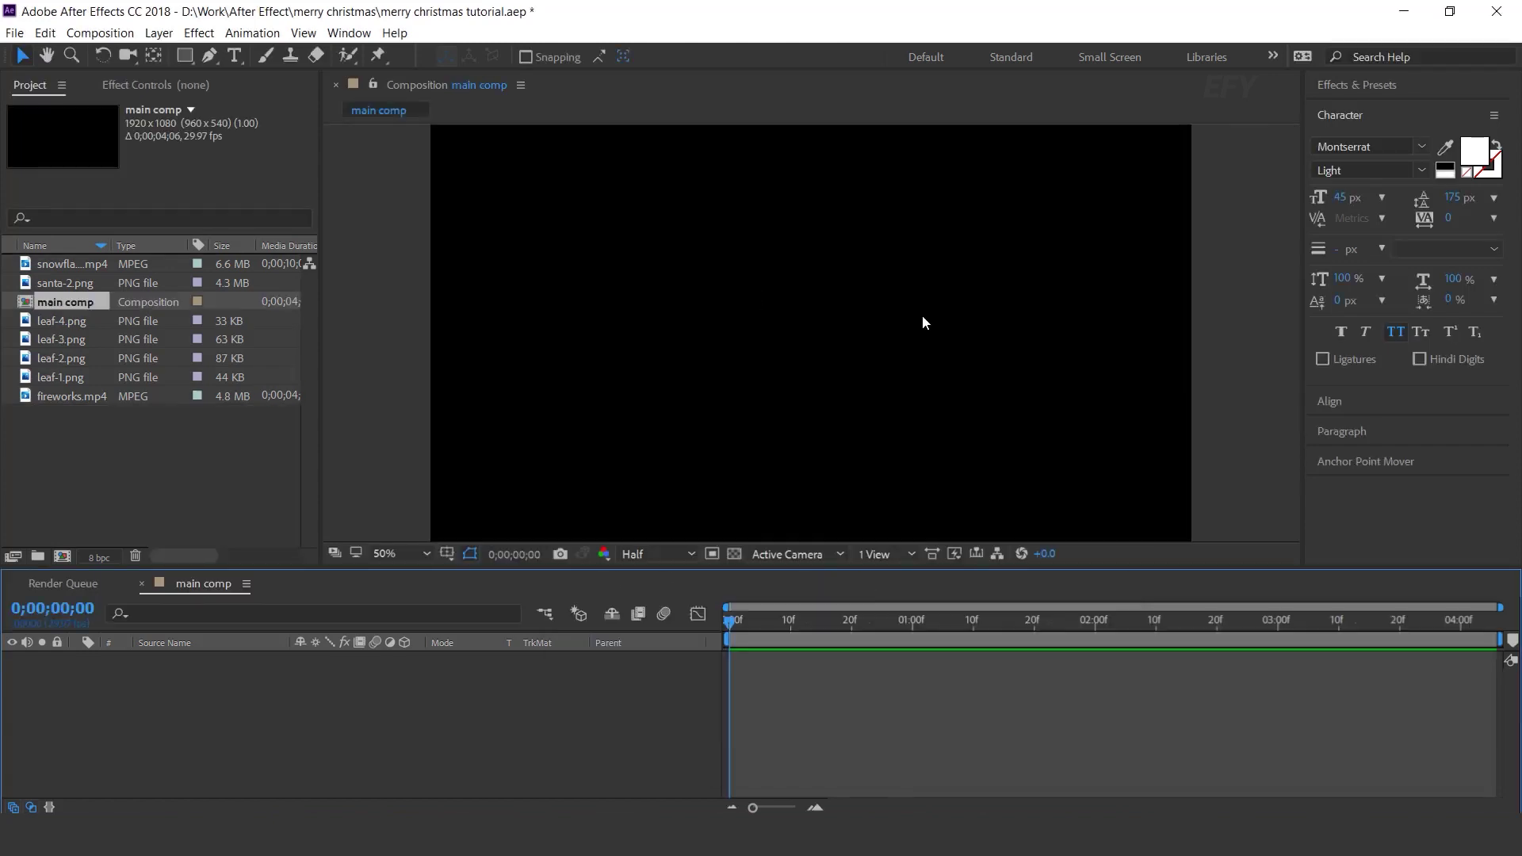
Add a new solid layer named BG
{"action": "right_click", "coordinate": [544, 497]}
{"action": "mouse_move", "coordinate": [683, 508]}
{"action": "left_click", "coordinate": [874, 550]}
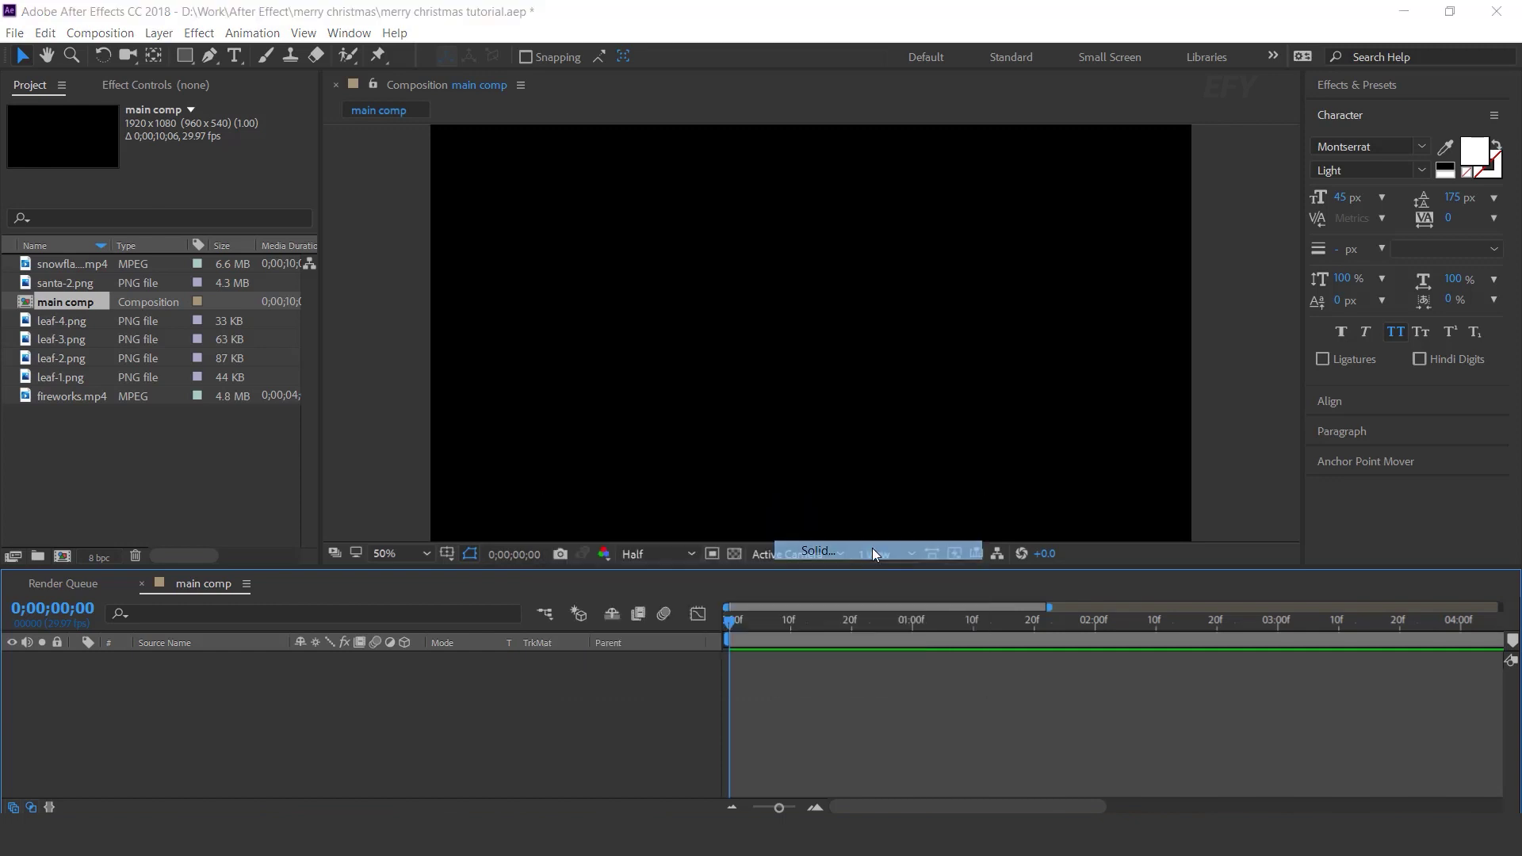
{"action": "type", "text": "BG"}
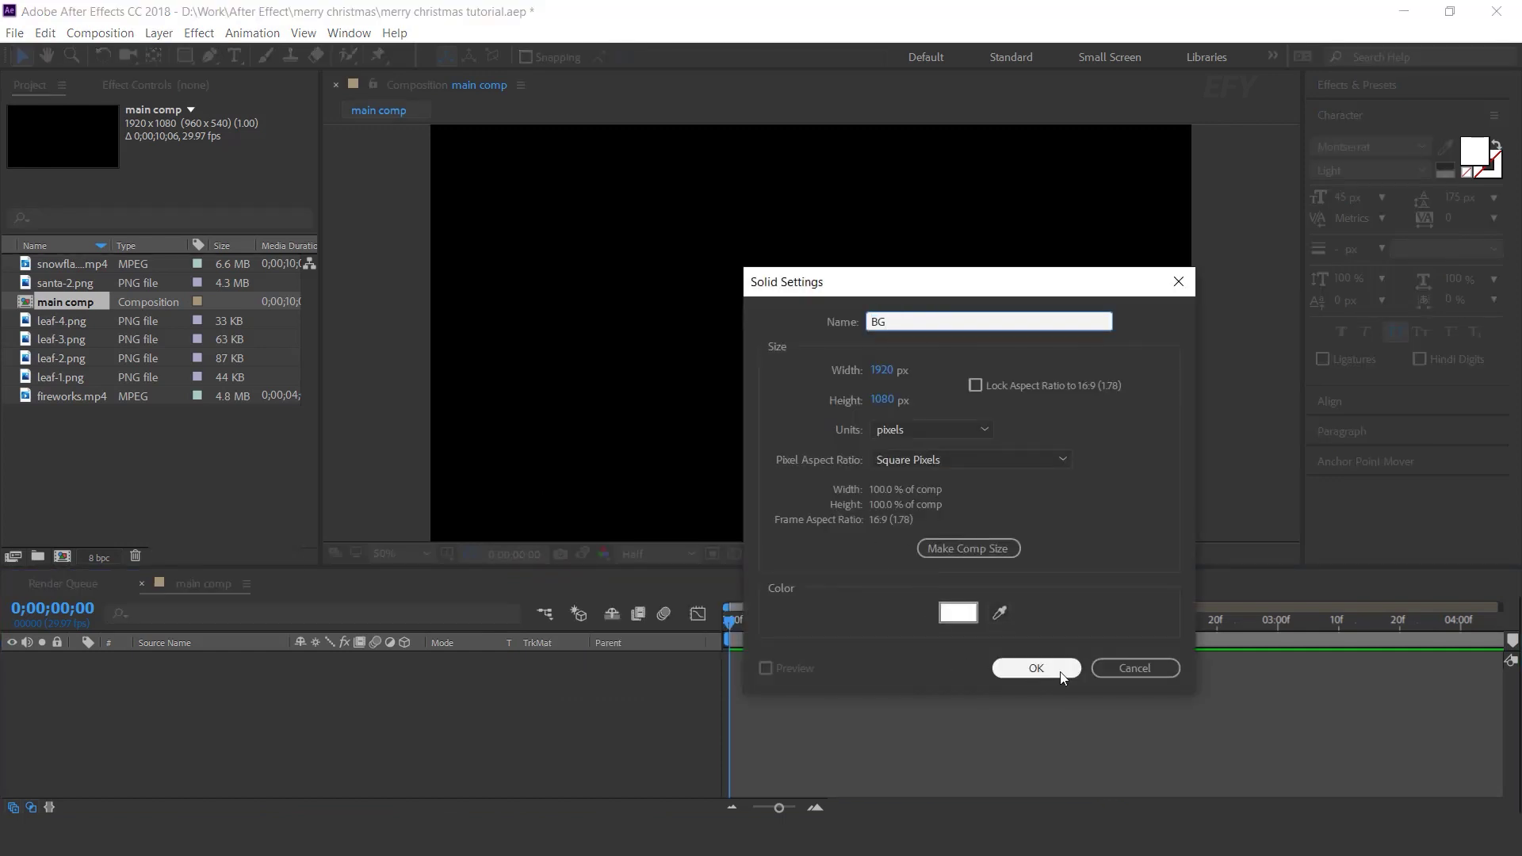
{"action": "left_click", "coordinate": [1062, 668]}
Apply a Fill effect to BG and colour it dark navy 192A34
{"action": "key", "text": "ctrl+space"}
{"action": "type", "text": "fil"}
{"action": "key", "text": "Return"}
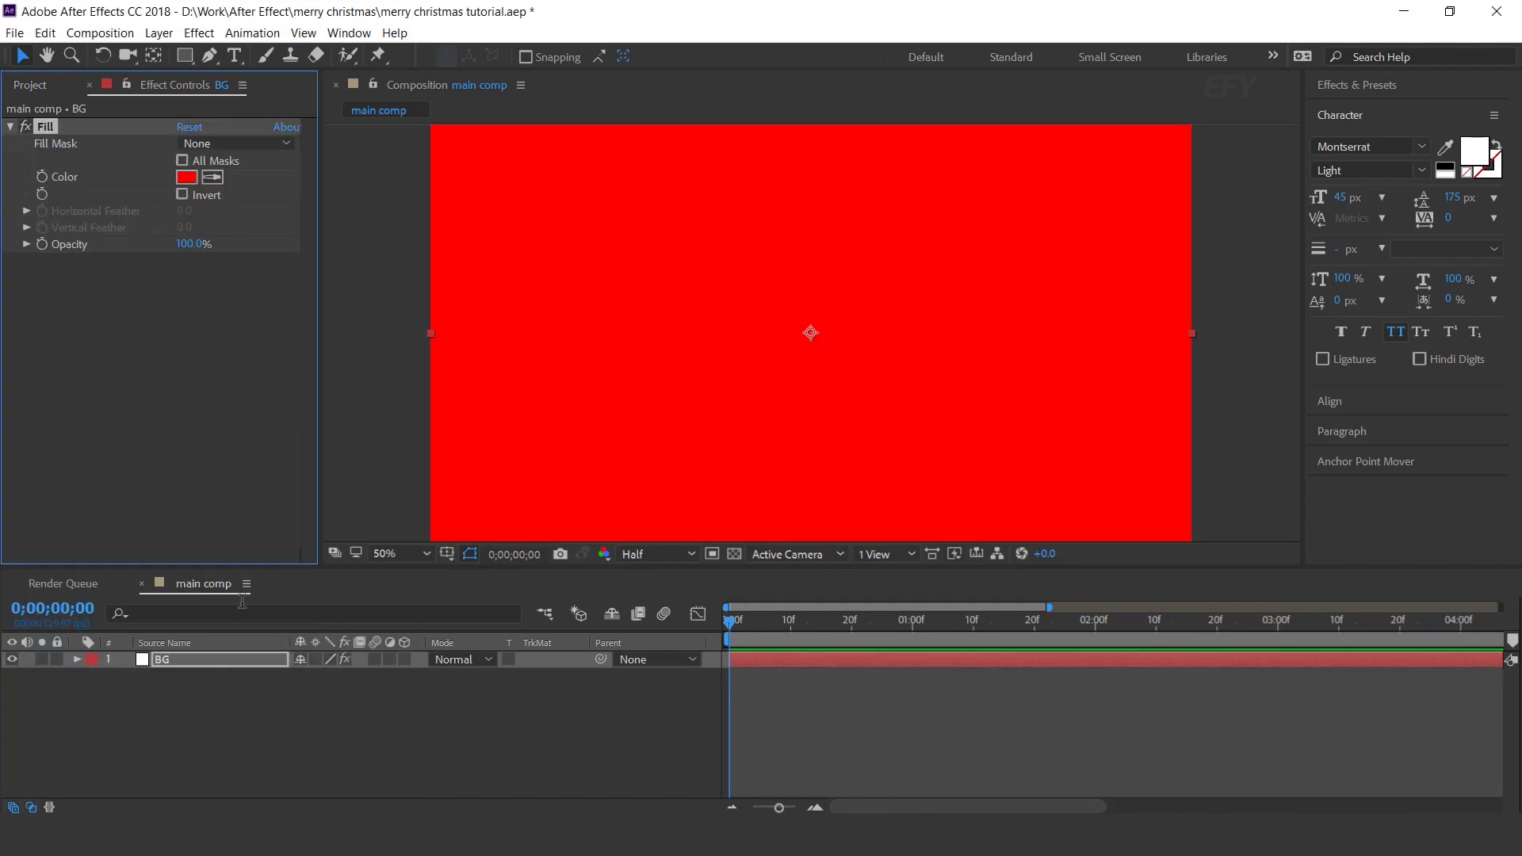
{"action": "left_click", "coordinate": [186, 177]}
{"action": "left_click_drag", "start_coordinate": [306, 250], "coordinate": [303, 285]}
{"action": "mouse_move", "coordinate": [133, 359]}
{"action": "left_mouse_down"}
{"action": "mouse_move", "coordinate": [122, 370]}
{"action": "mouse_move", "coordinate": [146, 374]}
{"action": "left_mouse_up"}
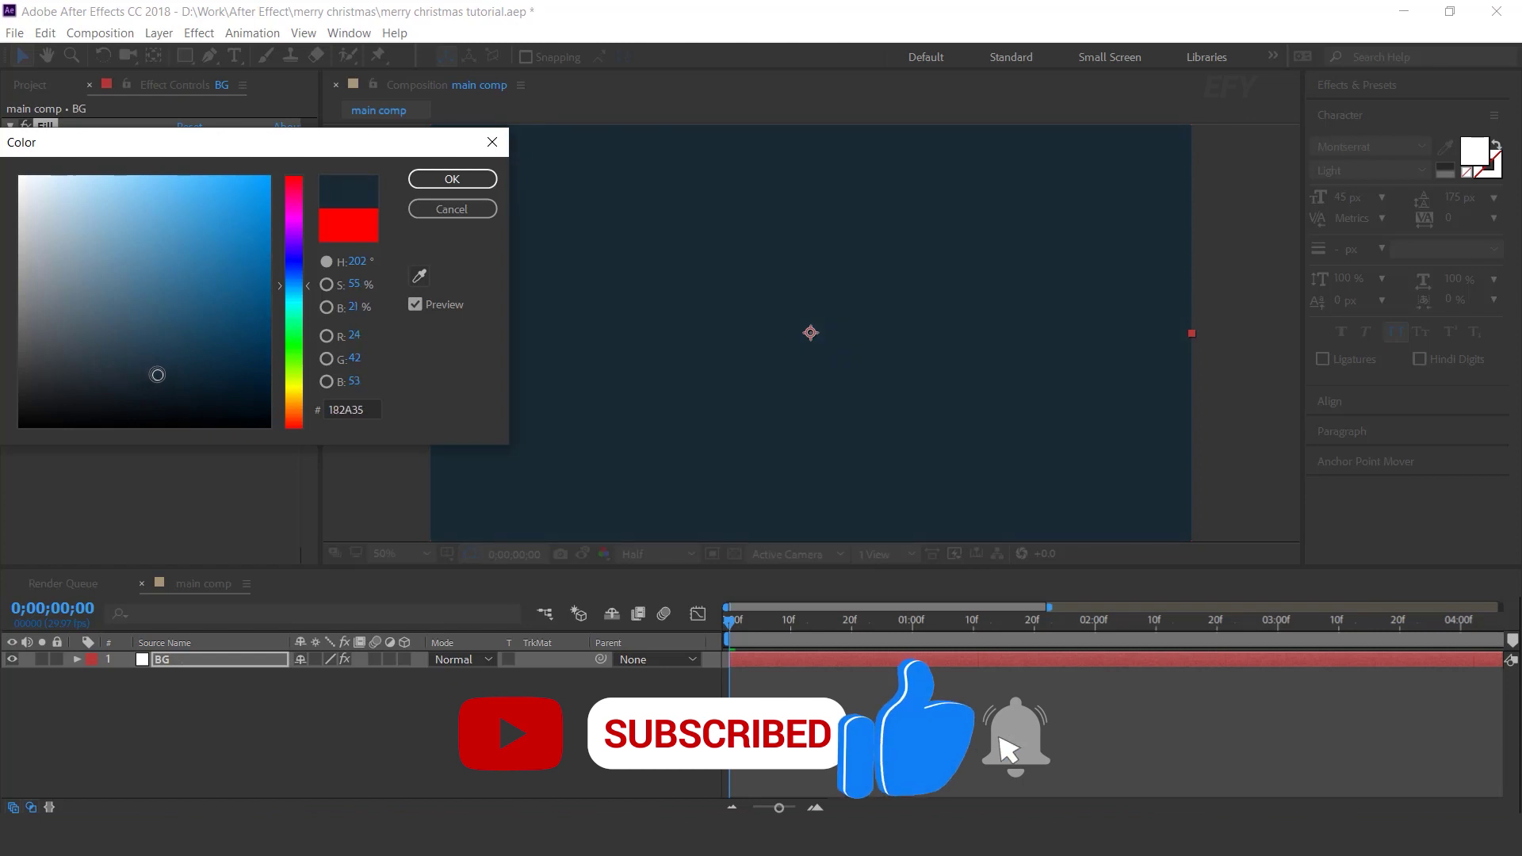
{"action": "key", "text": "Return"}
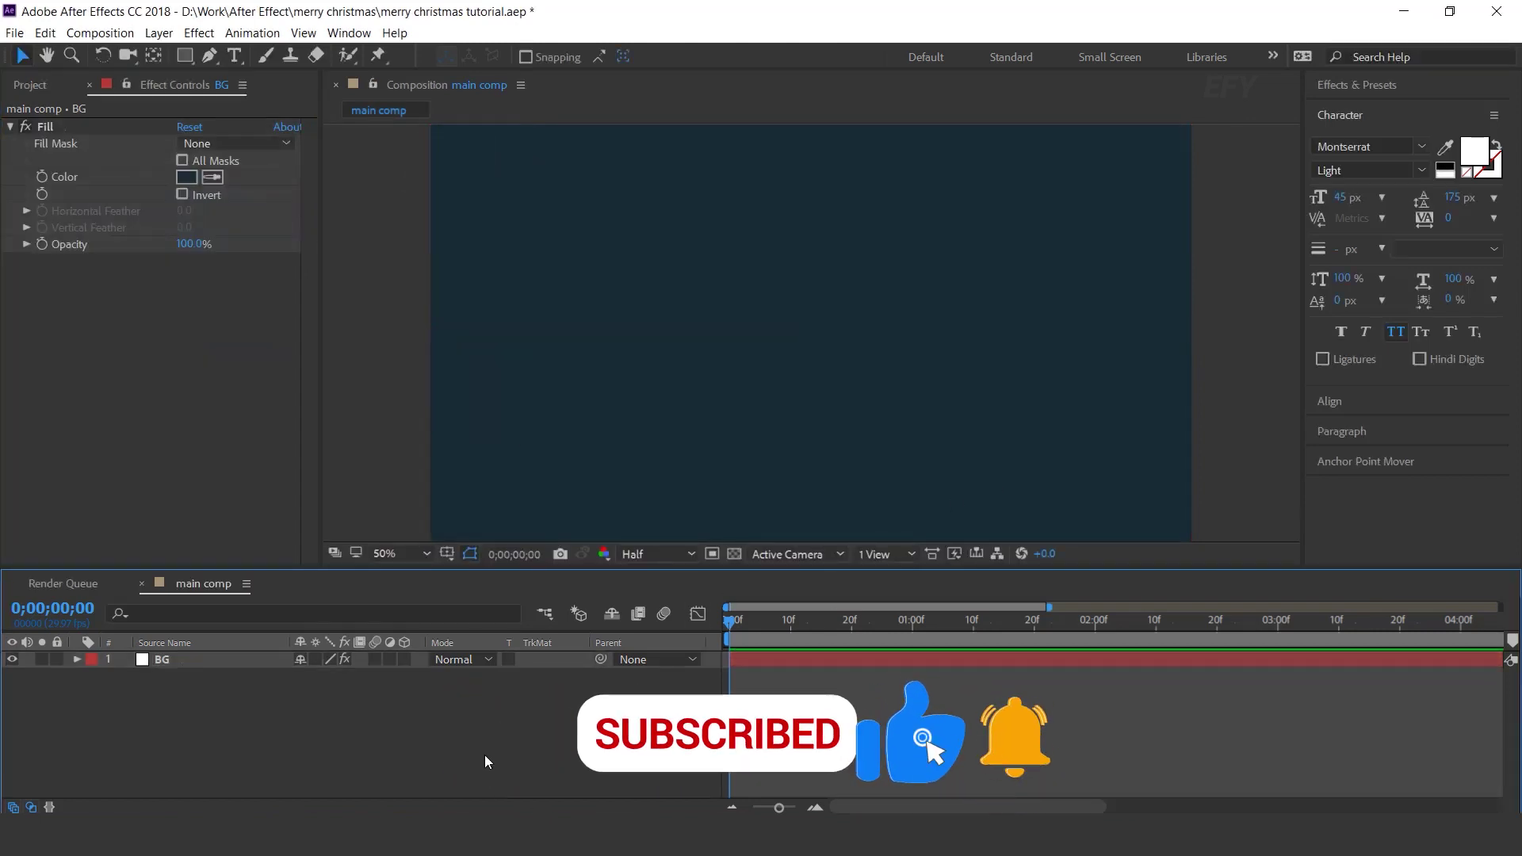
Place snowflake particles.mp4 above BG with the Screen blend mode
{"action": "left_click", "coordinate": [46, 89]}
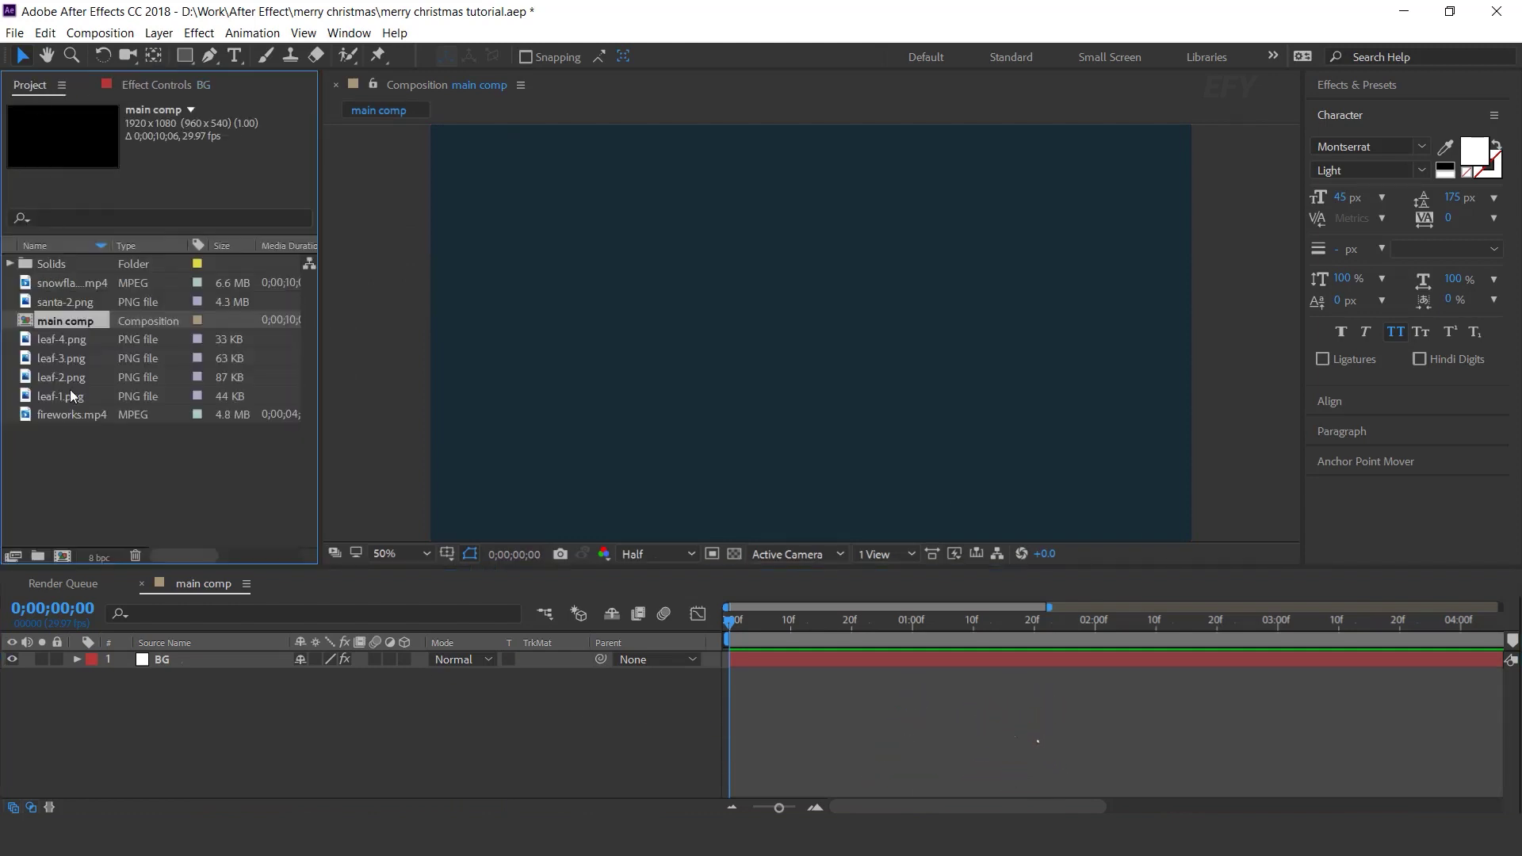
{"action": "left_click", "coordinate": [102, 445]}
{"action": "left_click", "coordinate": [22, 291]}
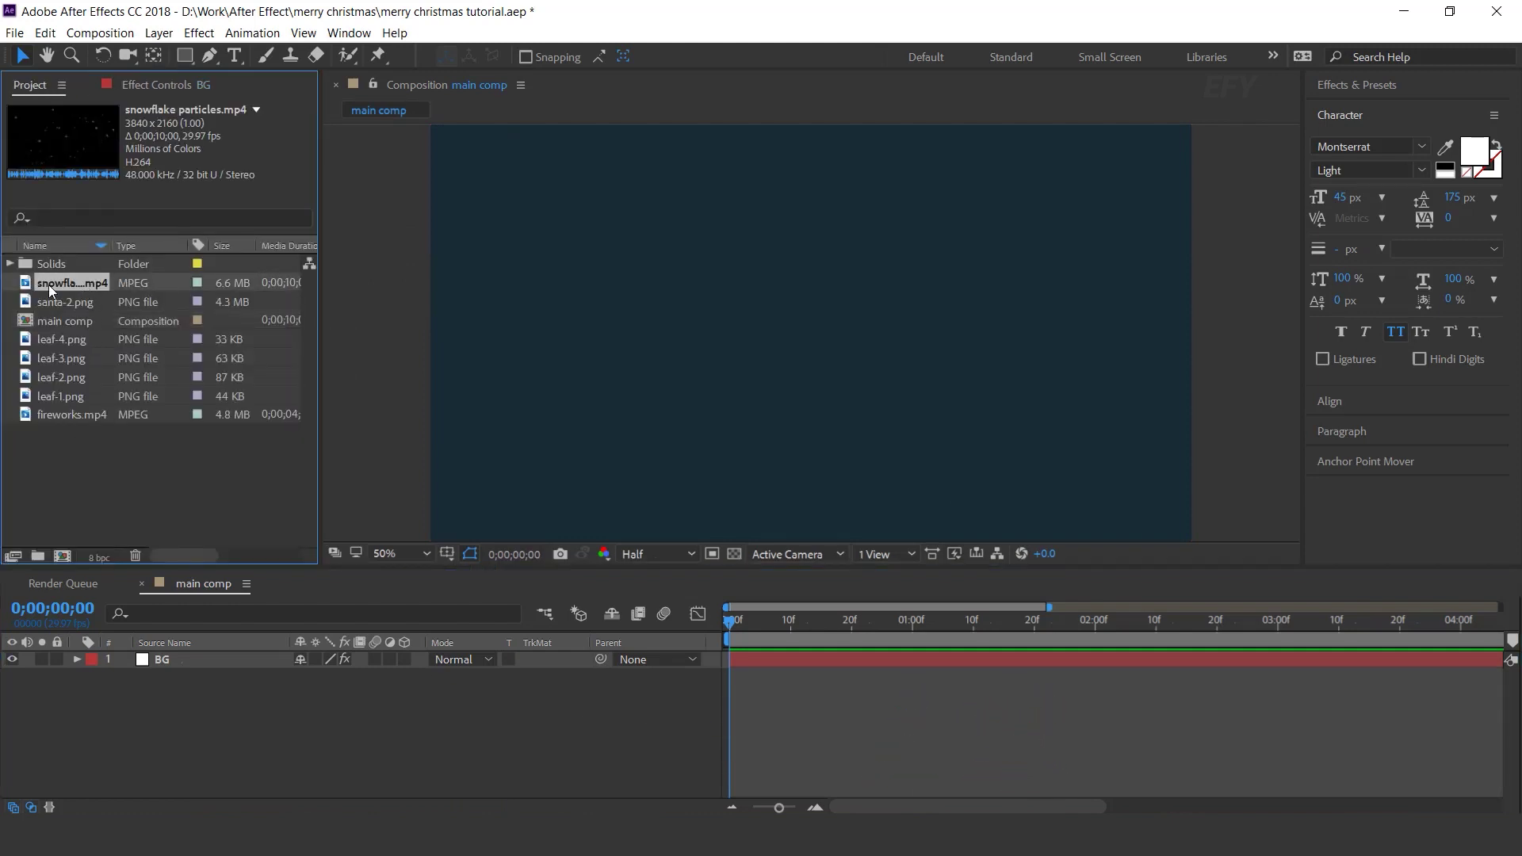
{"action": "left_click_drag", "start_coordinate": [49, 284], "coordinate": [229, 666]}
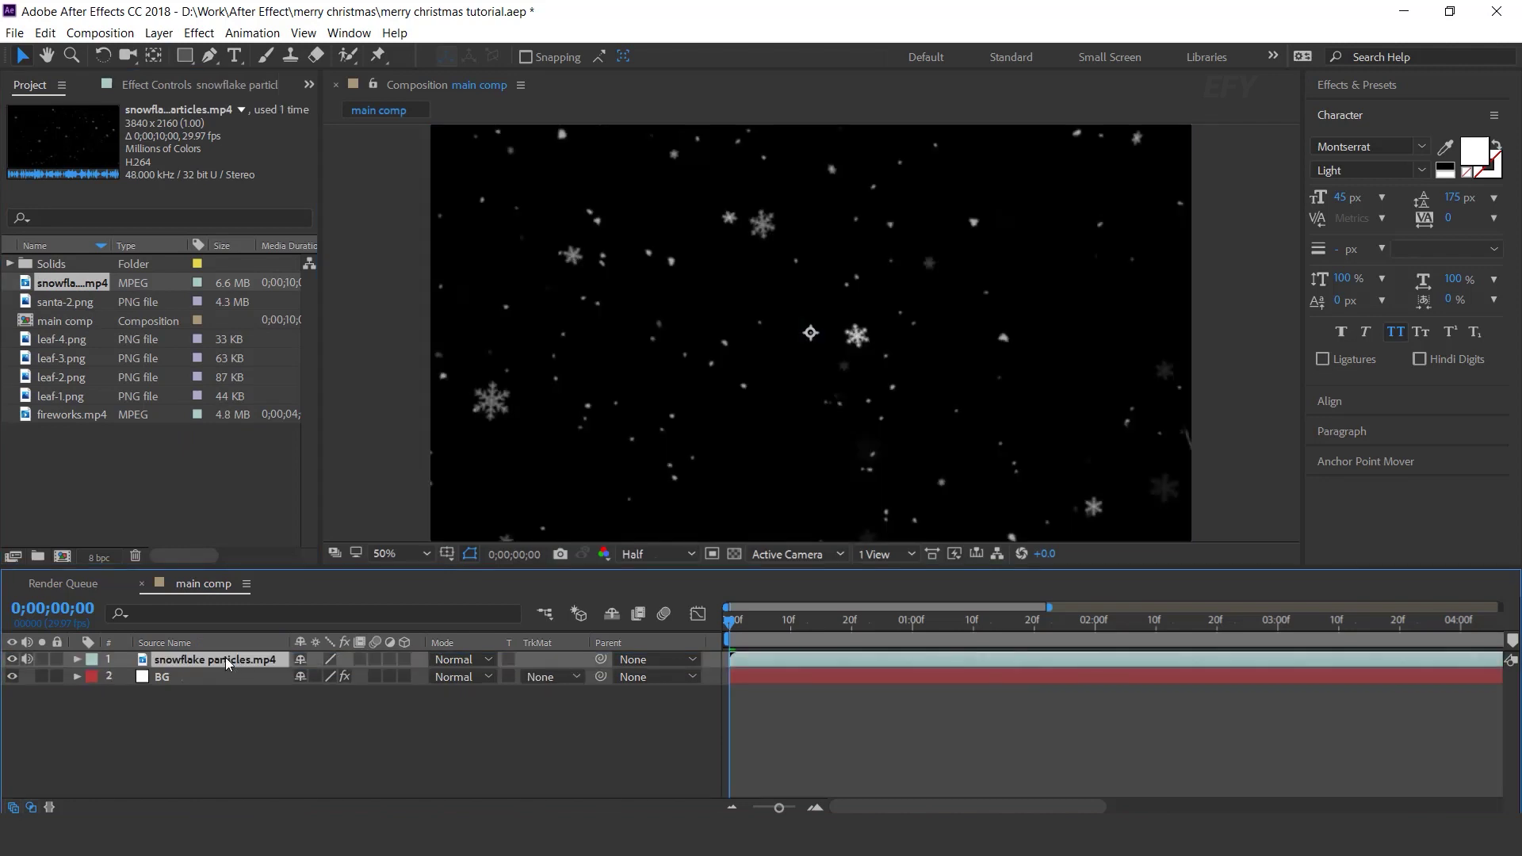
{"action": "left_click", "coordinate": [486, 660]}
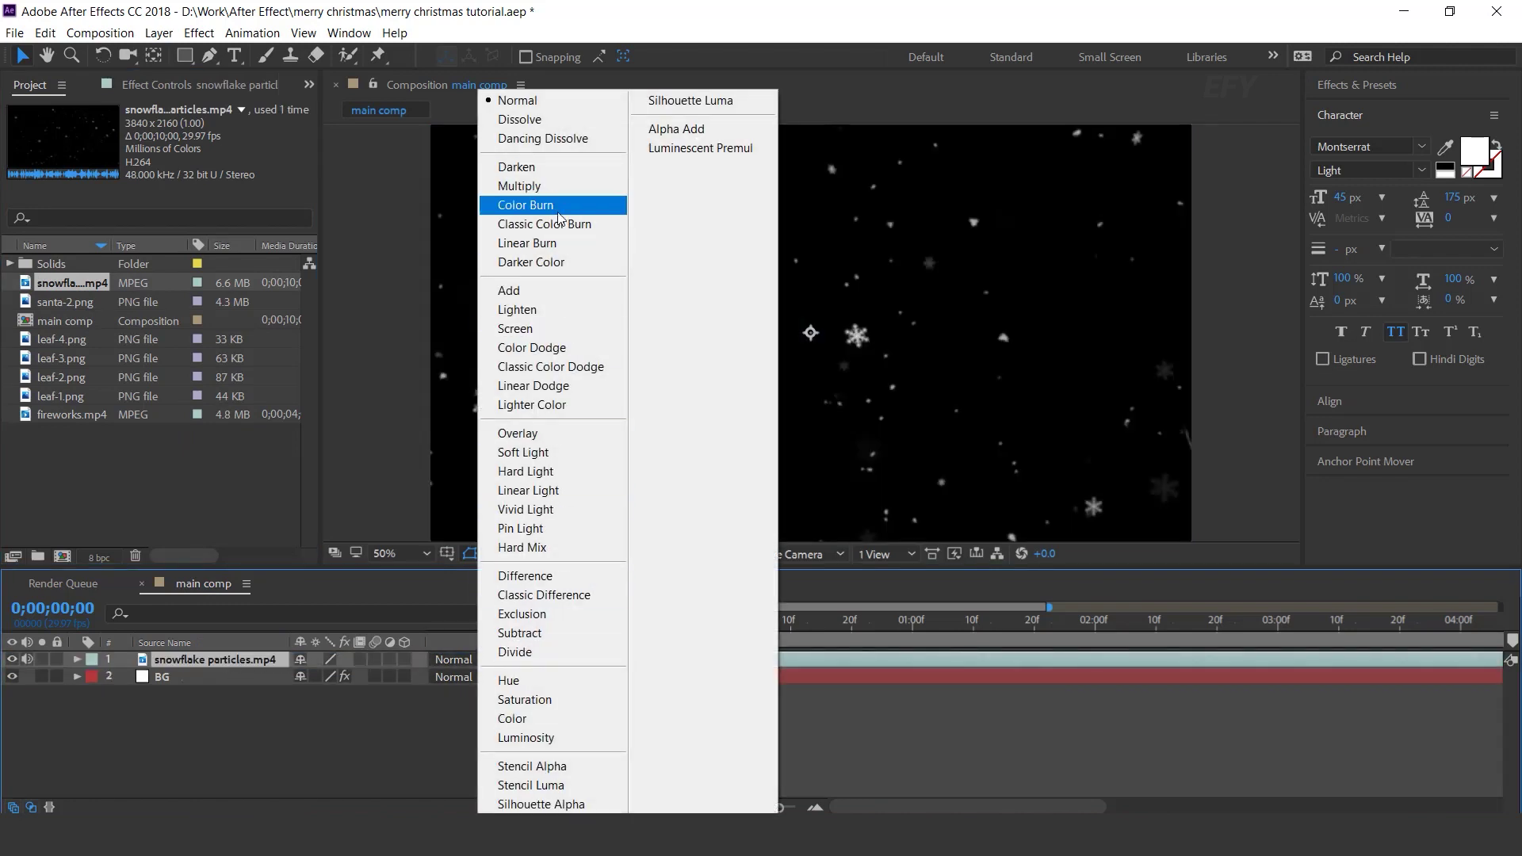
{"action": "left_click", "coordinate": [529, 329]}
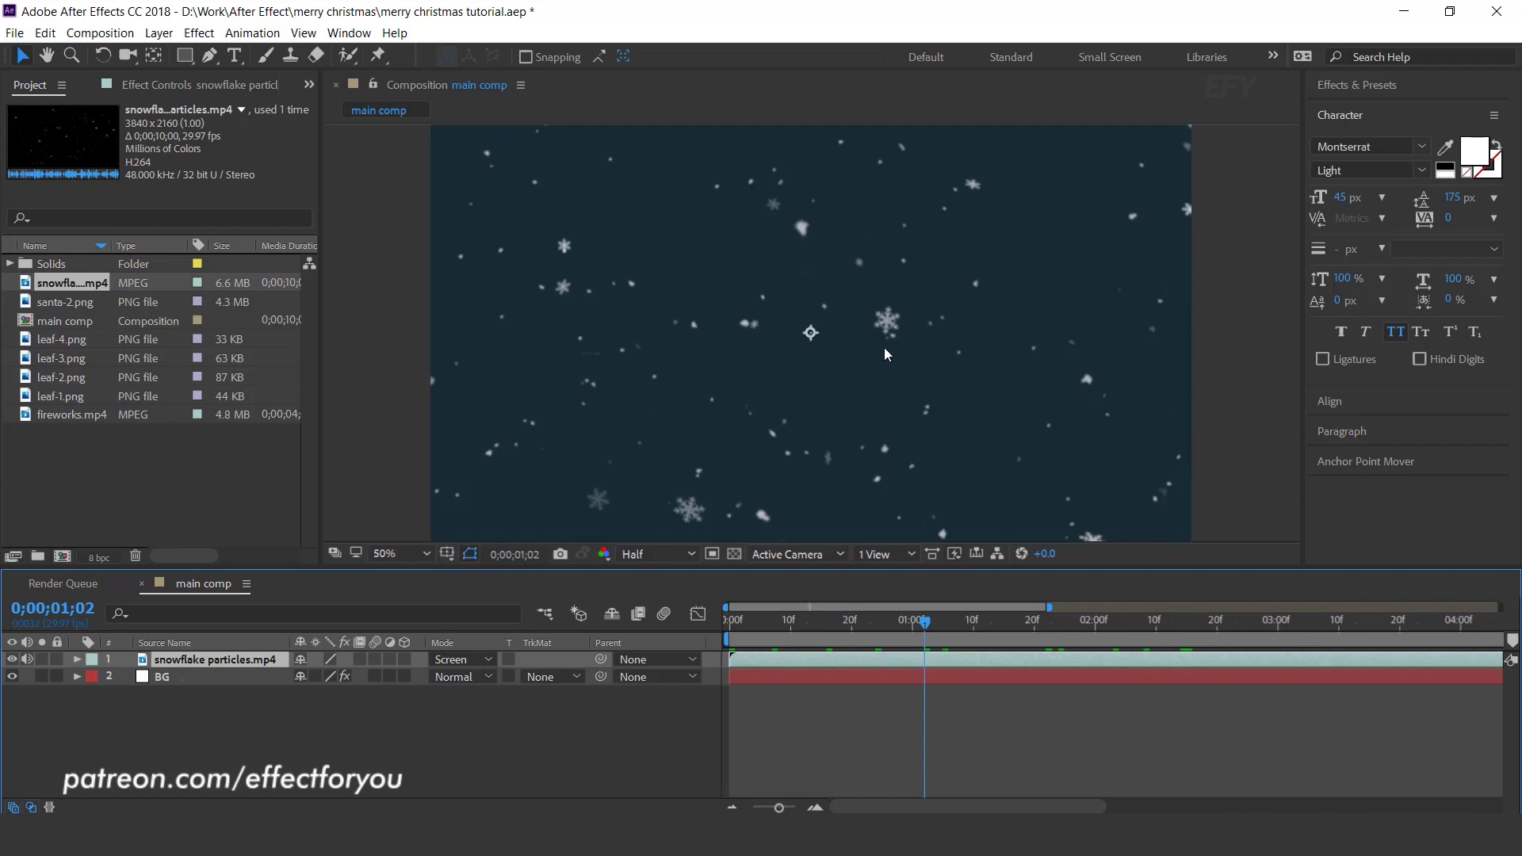
Scale the snowflake particles layer to 50%
{"action": "key", "text": "comma"}
{"action": "key", "text": "comma"}
{"action": "key", "text": "comma"}
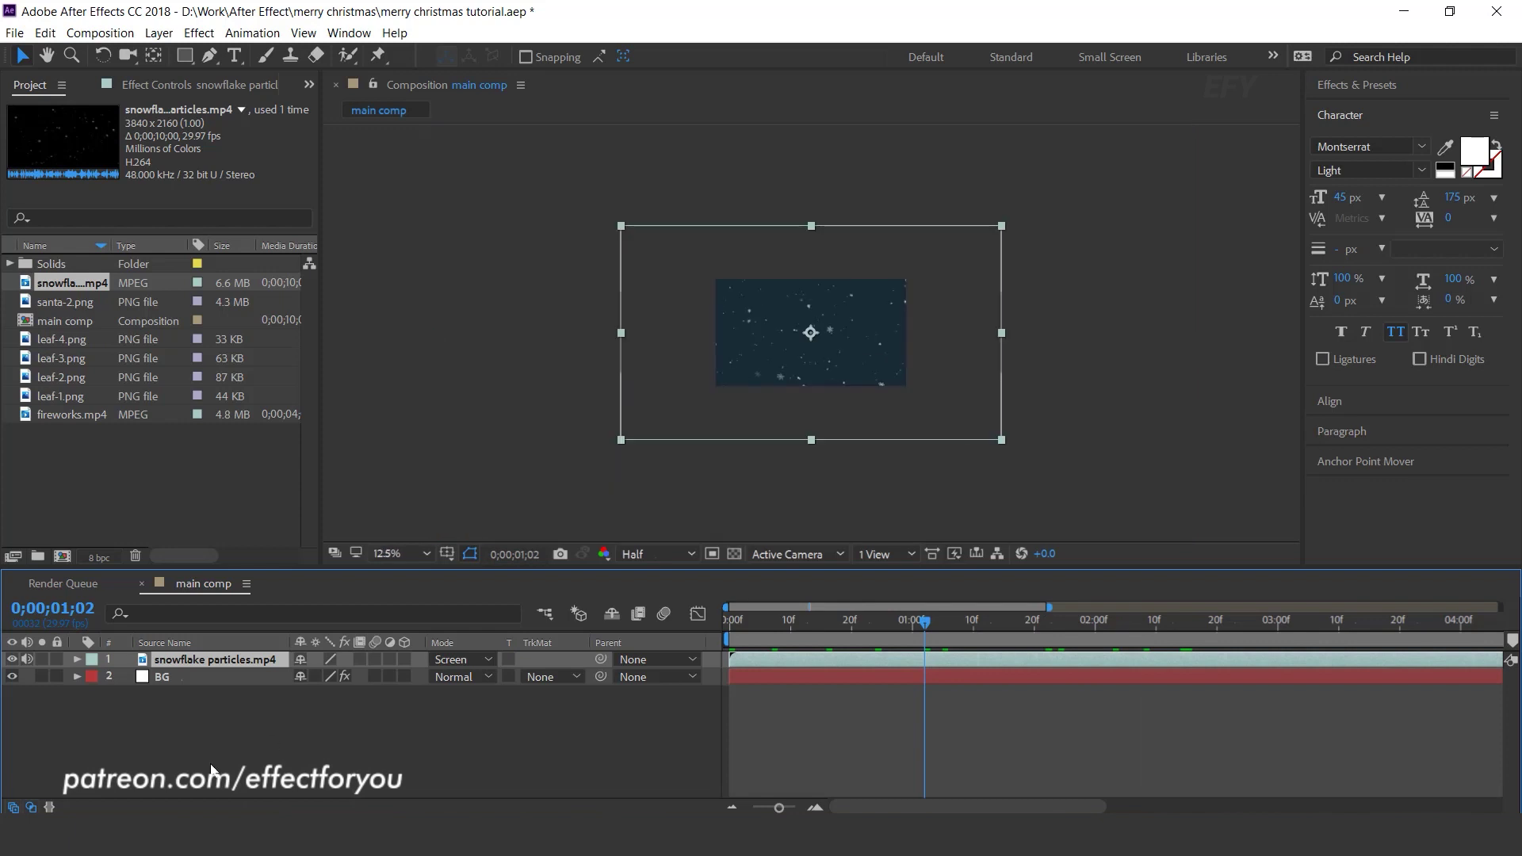
{"action": "key", "text": "s"}
{"action": "left_click", "coordinate": [353, 676]}
{"action": "type", "text": "50"}
{"action": "key", "text": "Return"}
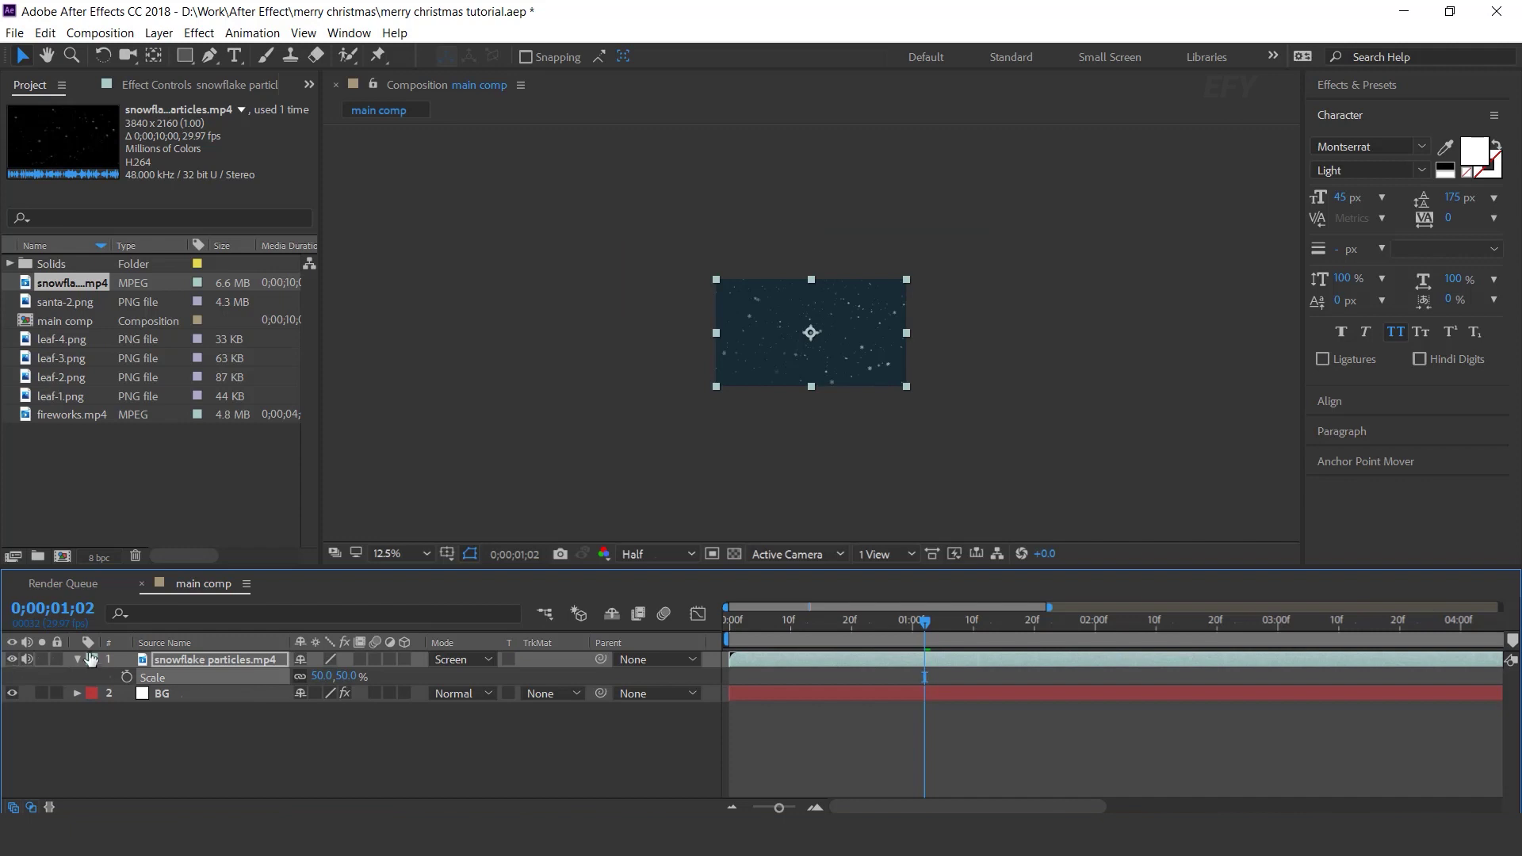
{"action": "left_click", "coordinate": [77, 659]}
Create an 1800×1800 composition named placeholder 1
{"action": "scroll", "coordinate": [858, 359], "scroll_direction": "up", "scroll_amount": 4}
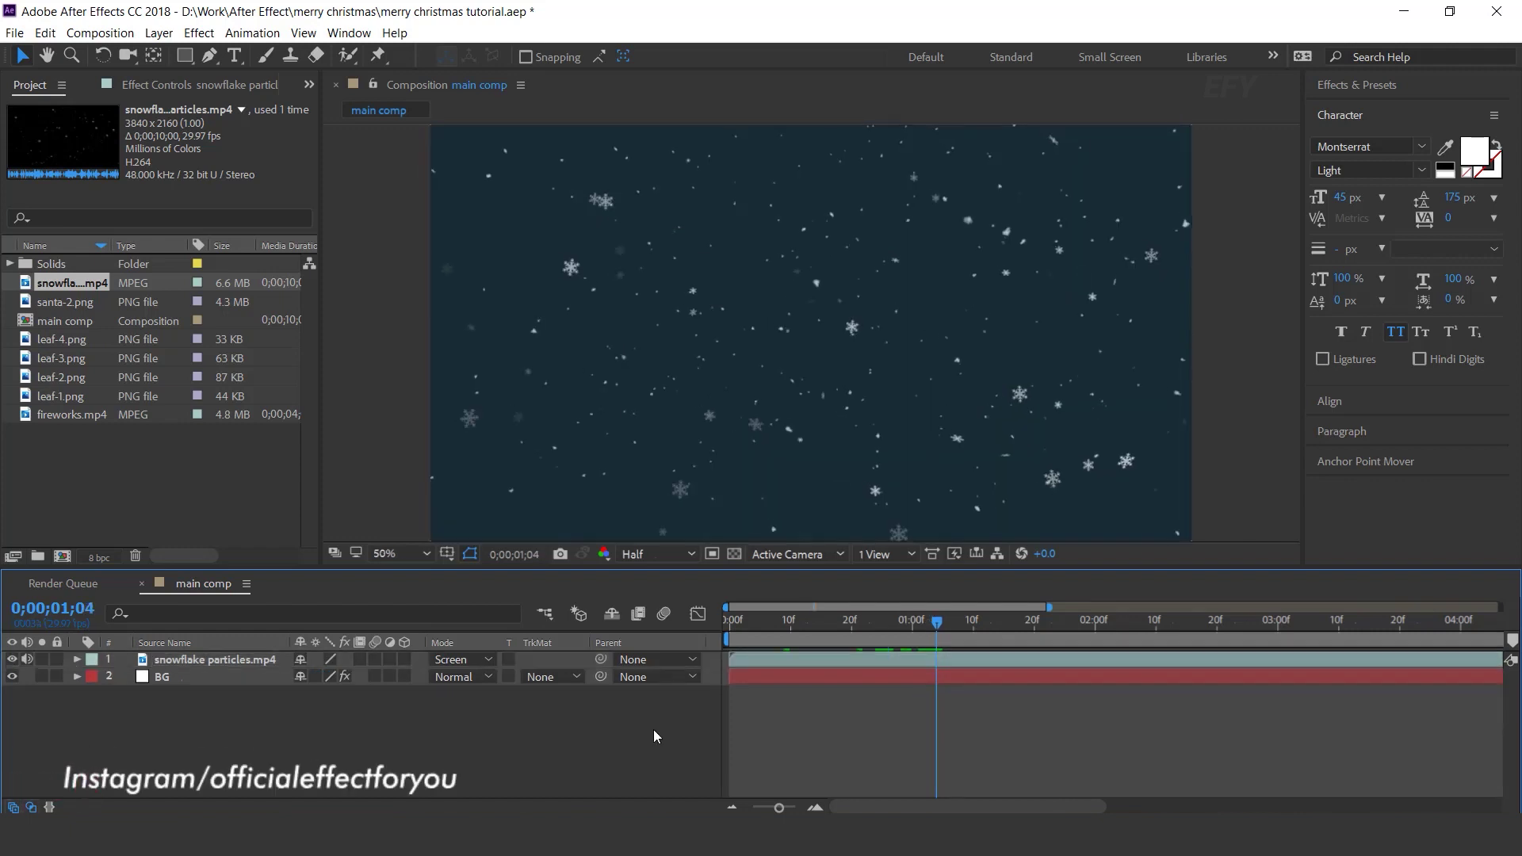
{"action": "left_click", "coordinate": [62, 556]}
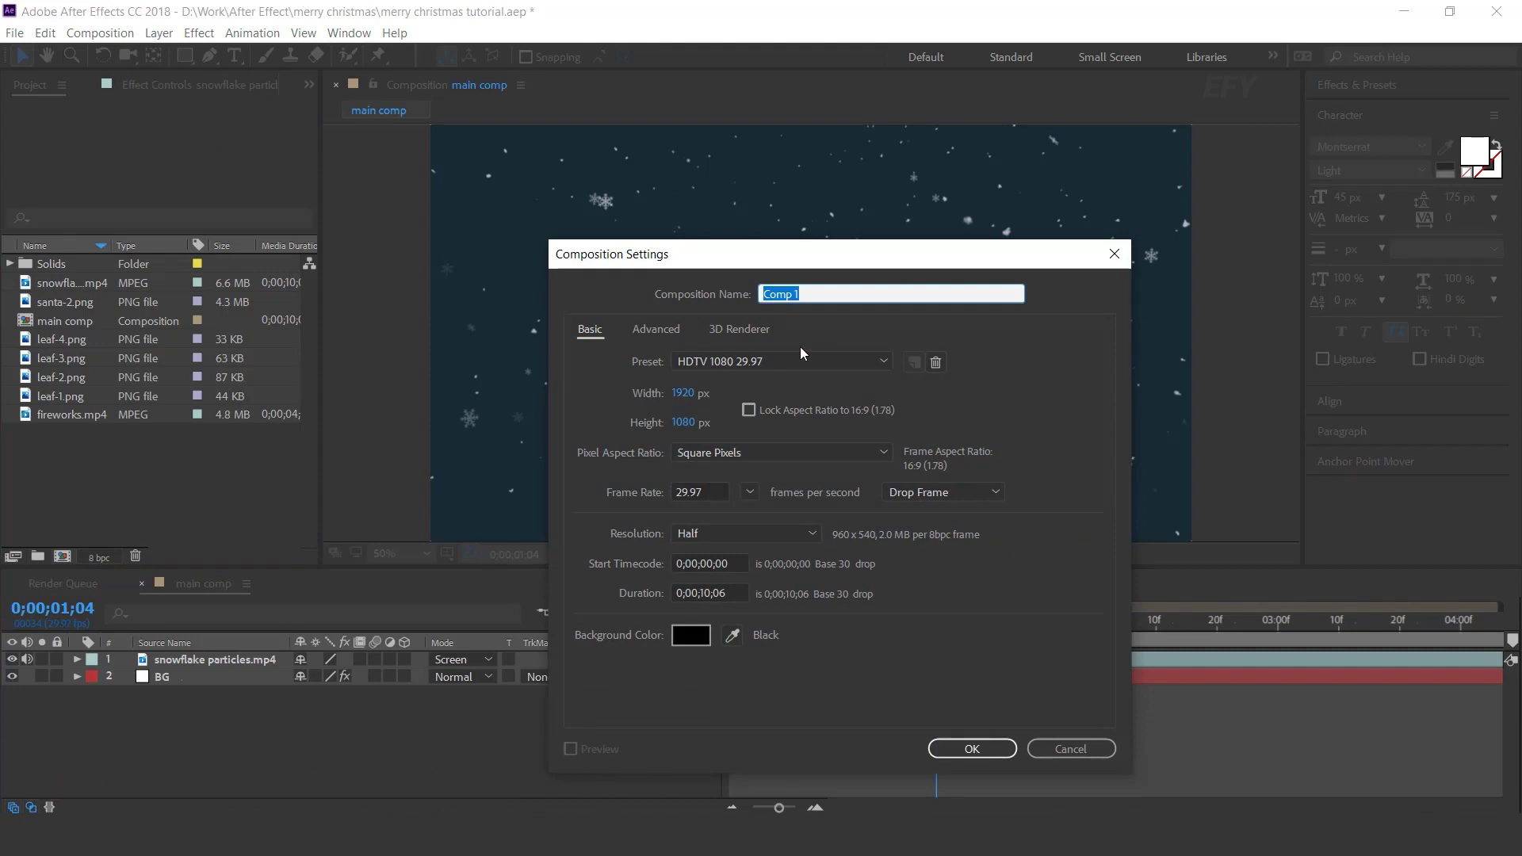
{"action": "left_click", "coordinate": [684, 393]}
{"action": "type", "text": "1800"}
{"action": "key", "text": "Tab"}
{"action": "type", "text": "1800"}
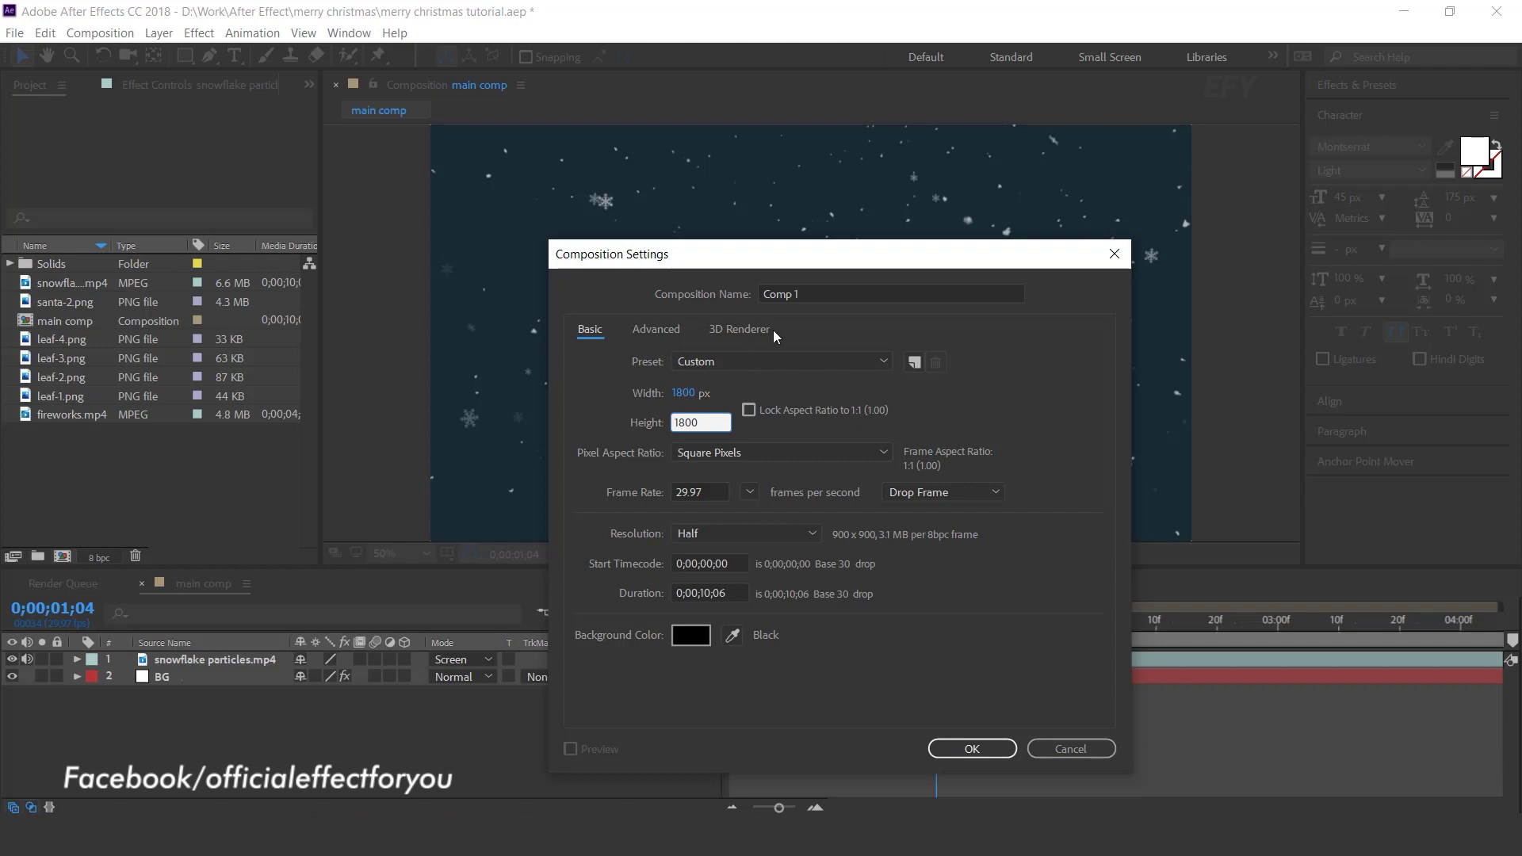
{"action": "left_click", "coordinate": [763, 294]}
{"action": "type", "text": "placeholder 1"}
{"action": "key", "text": "Return"}
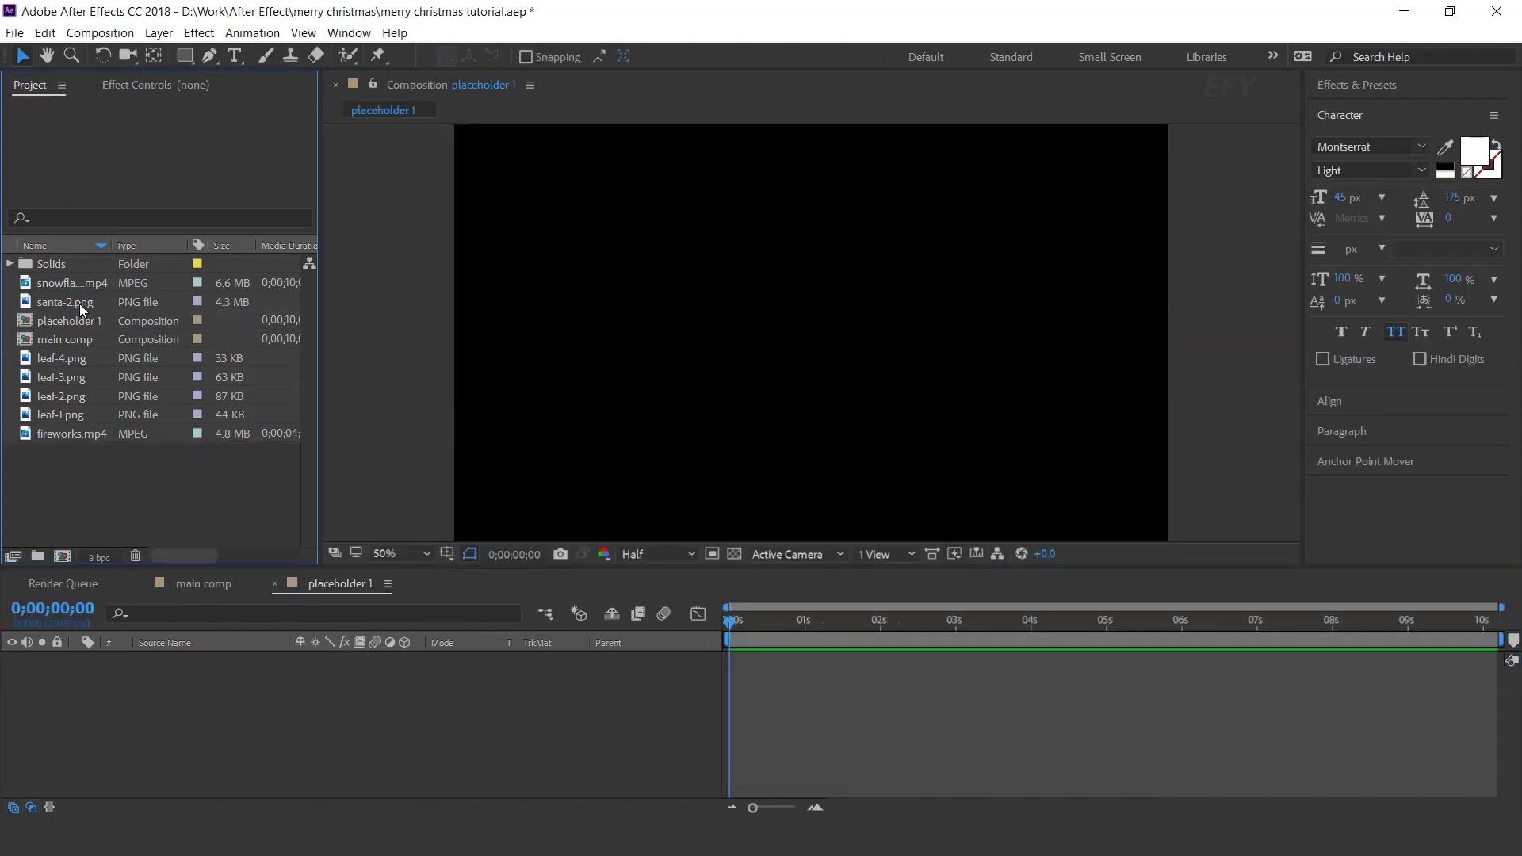
Add santa-2.png to placeholder 1 and scale it to 84%
{"action": "left_click", "coordinate": [77, 300]}
{"action": "left_click_drag", "start_coordinate": [78, 302], "coordinate": [203, 725]}
{"action": "key", "text": "comma"}
{"action": "key", "text": "comma"}
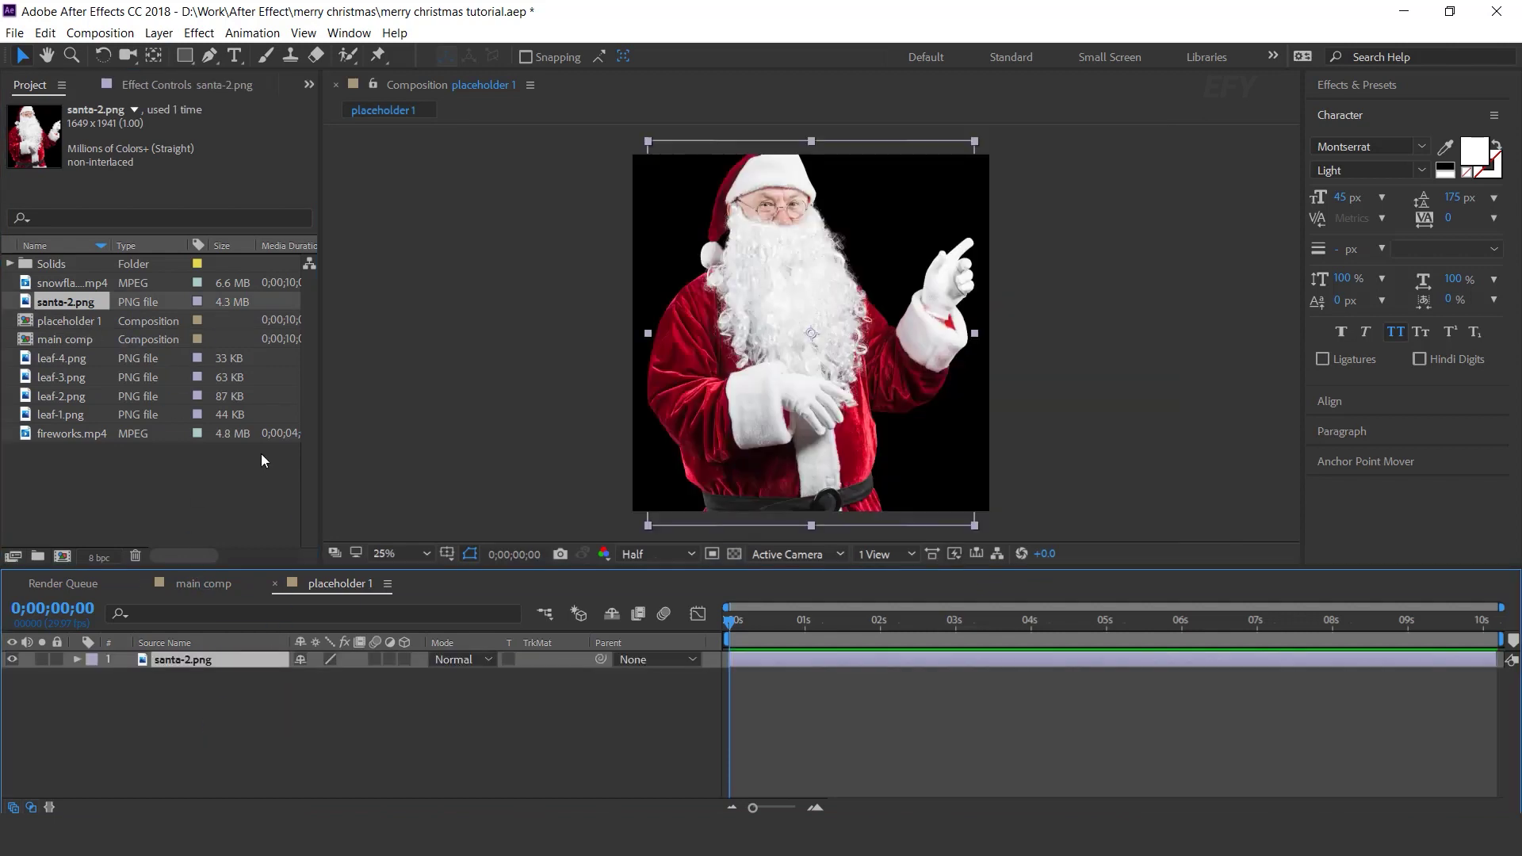
{"action": "key", "text": "s"}
{"action": "left_click_drag", "start_coordinate": [357, 676], "coordinate": [329, 677]}
{"action": "left_click", "coordinate": [681, 640]}
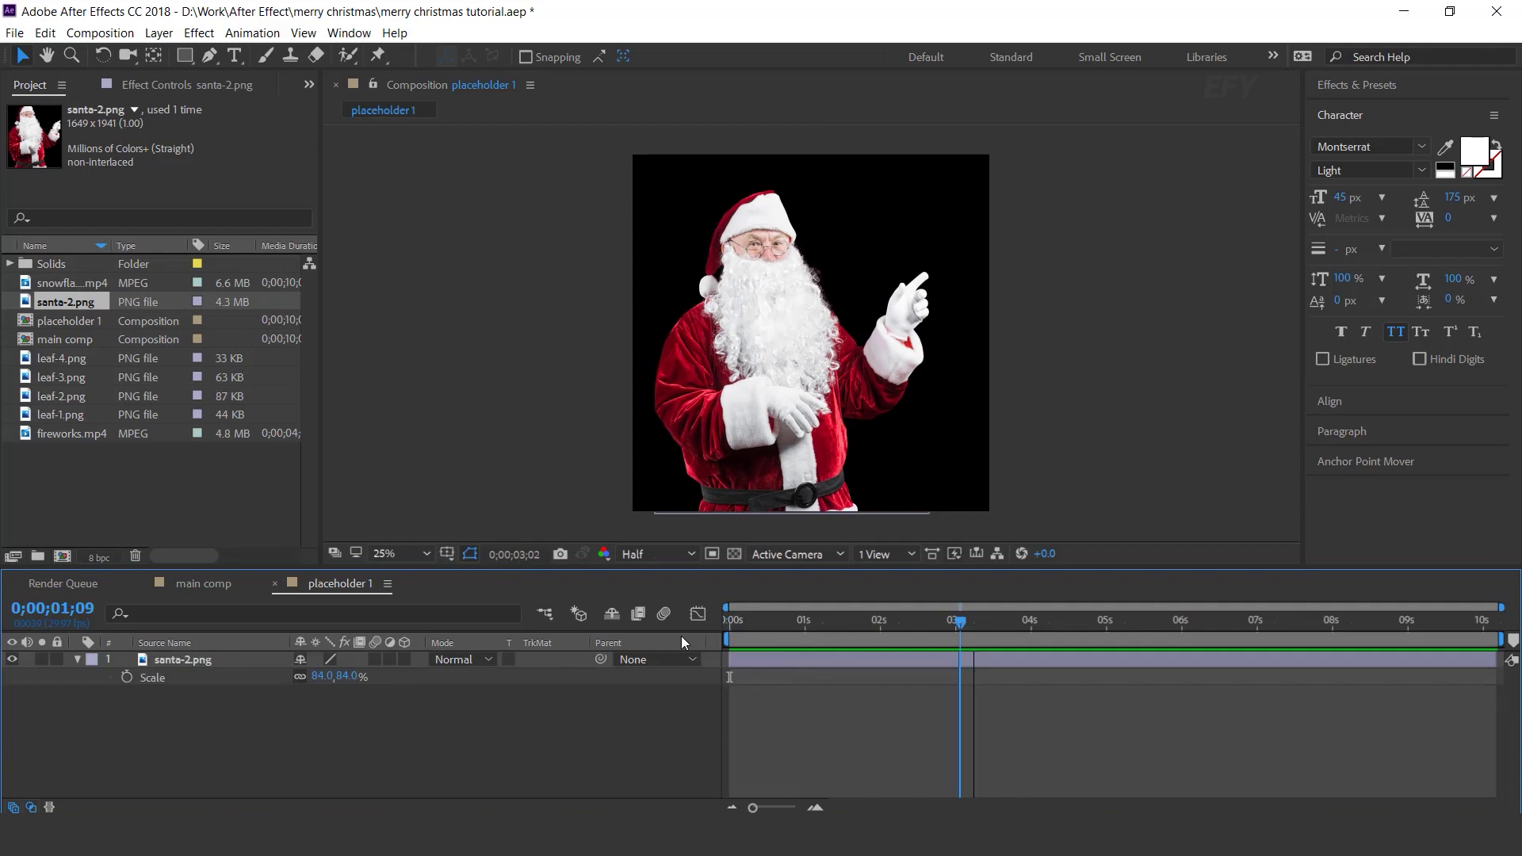
{"action": "left_click", "coordinate": [76, 659]}
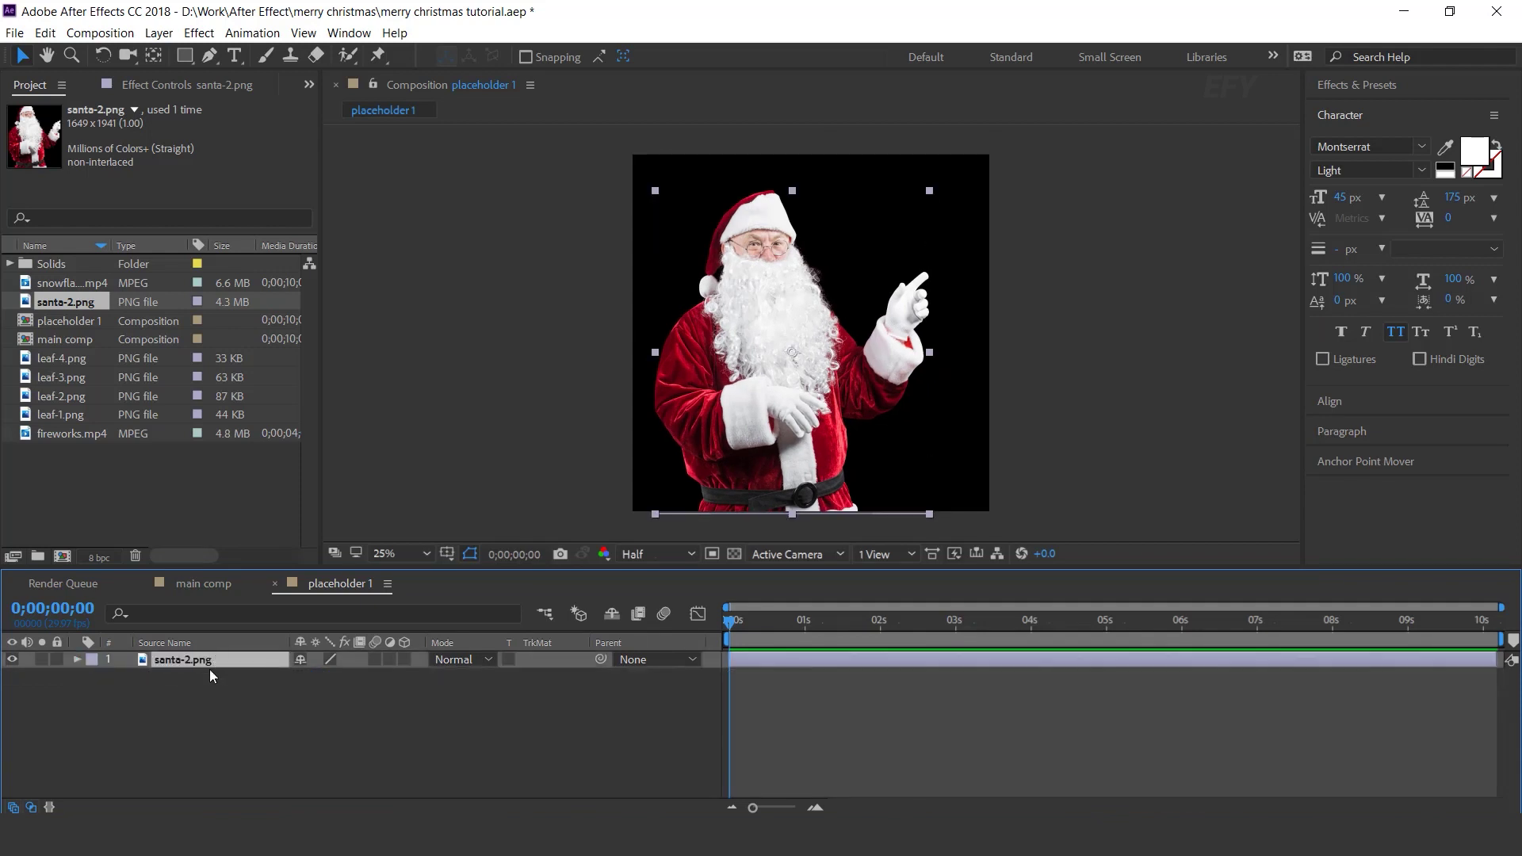
Duplicate the Santa layer and fill the lower copy white
{"action": "key", "text": "ctrl+d"}
{"action": "left_click", "coordinate": [210, 680]}
{"action": "key", "text": "ctrl+space"}
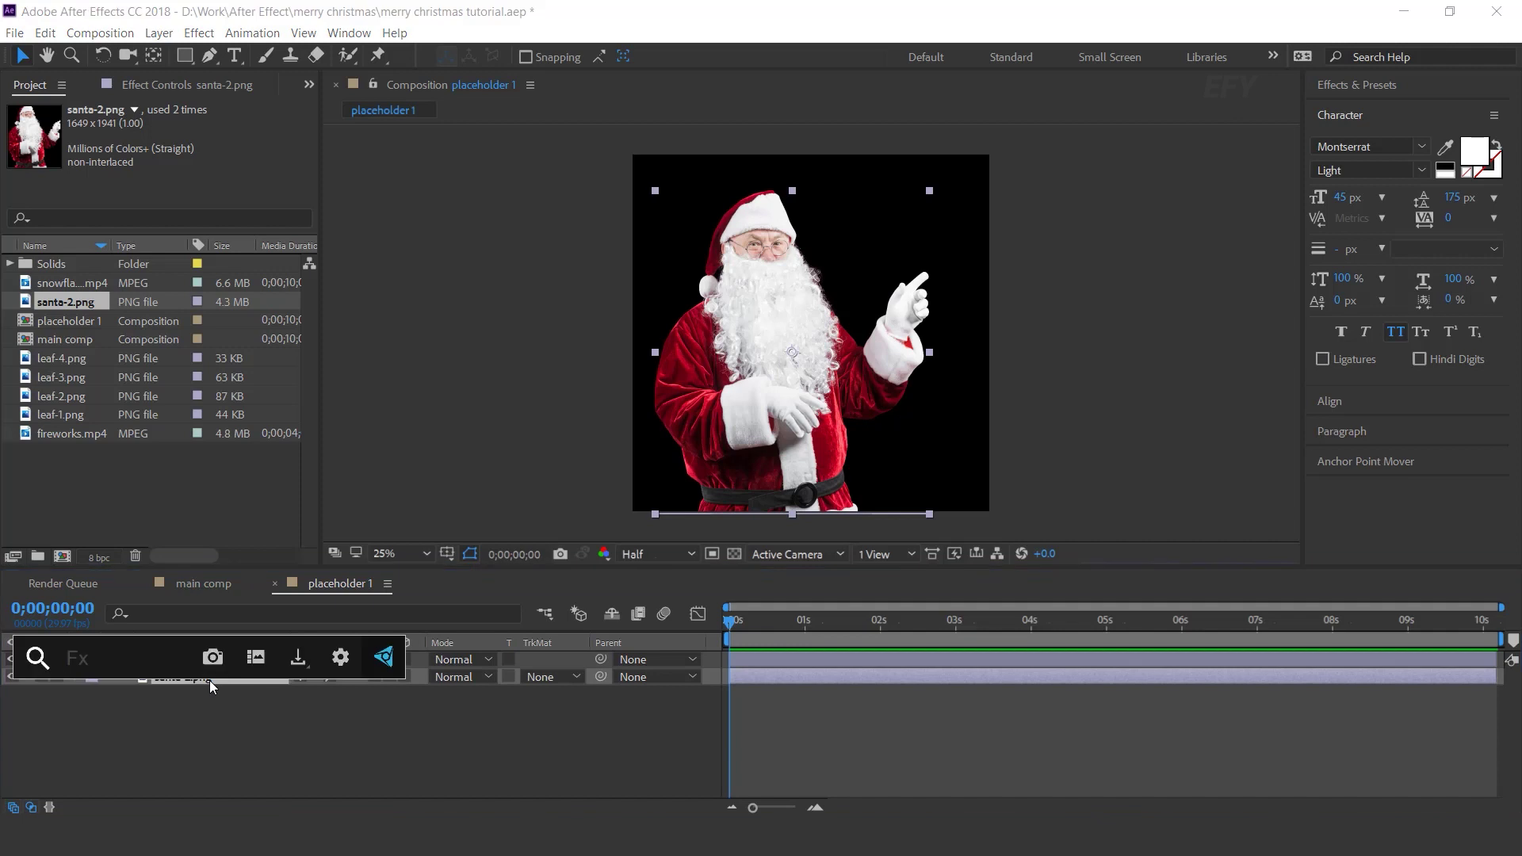
{"action": "type", "text": "fill"}
{"action": "key", "text": "Return"}
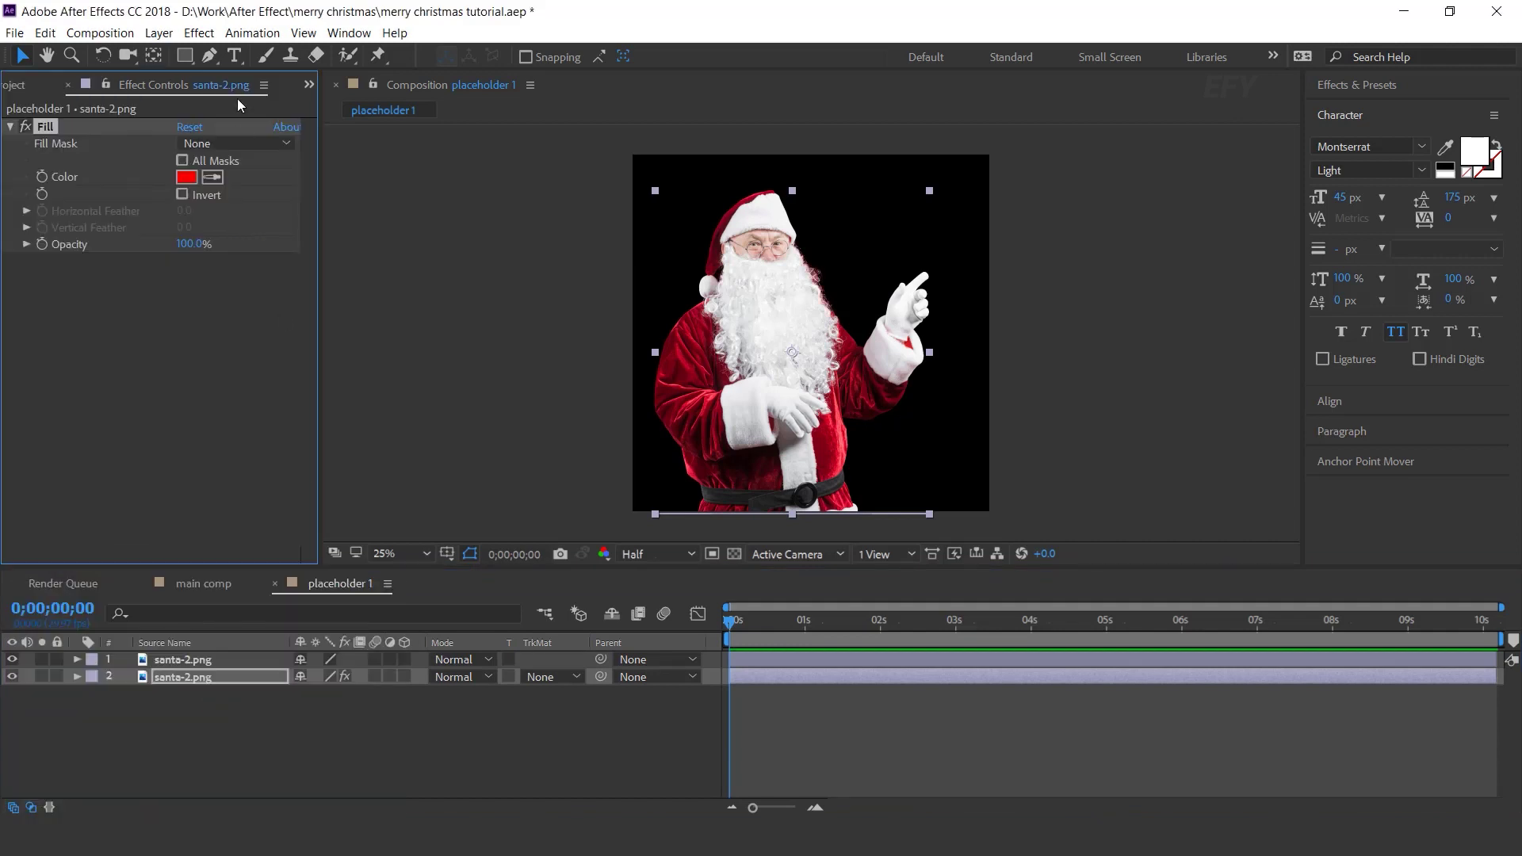
{"action": "left_click", "coordinate": [186, 177]}
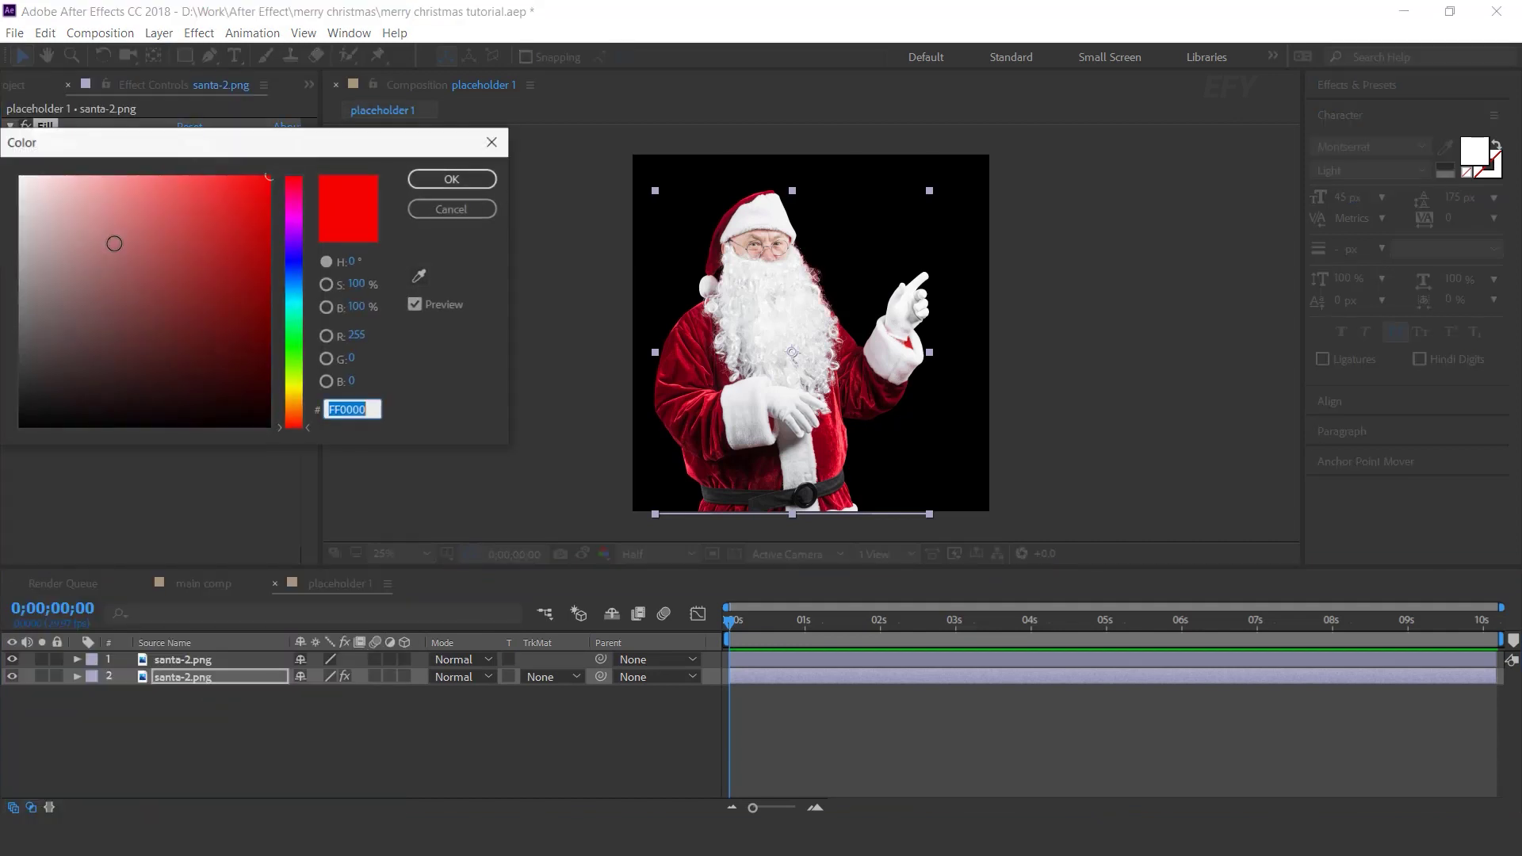
{"action": "left_click", "coordinate": [471, 180]}
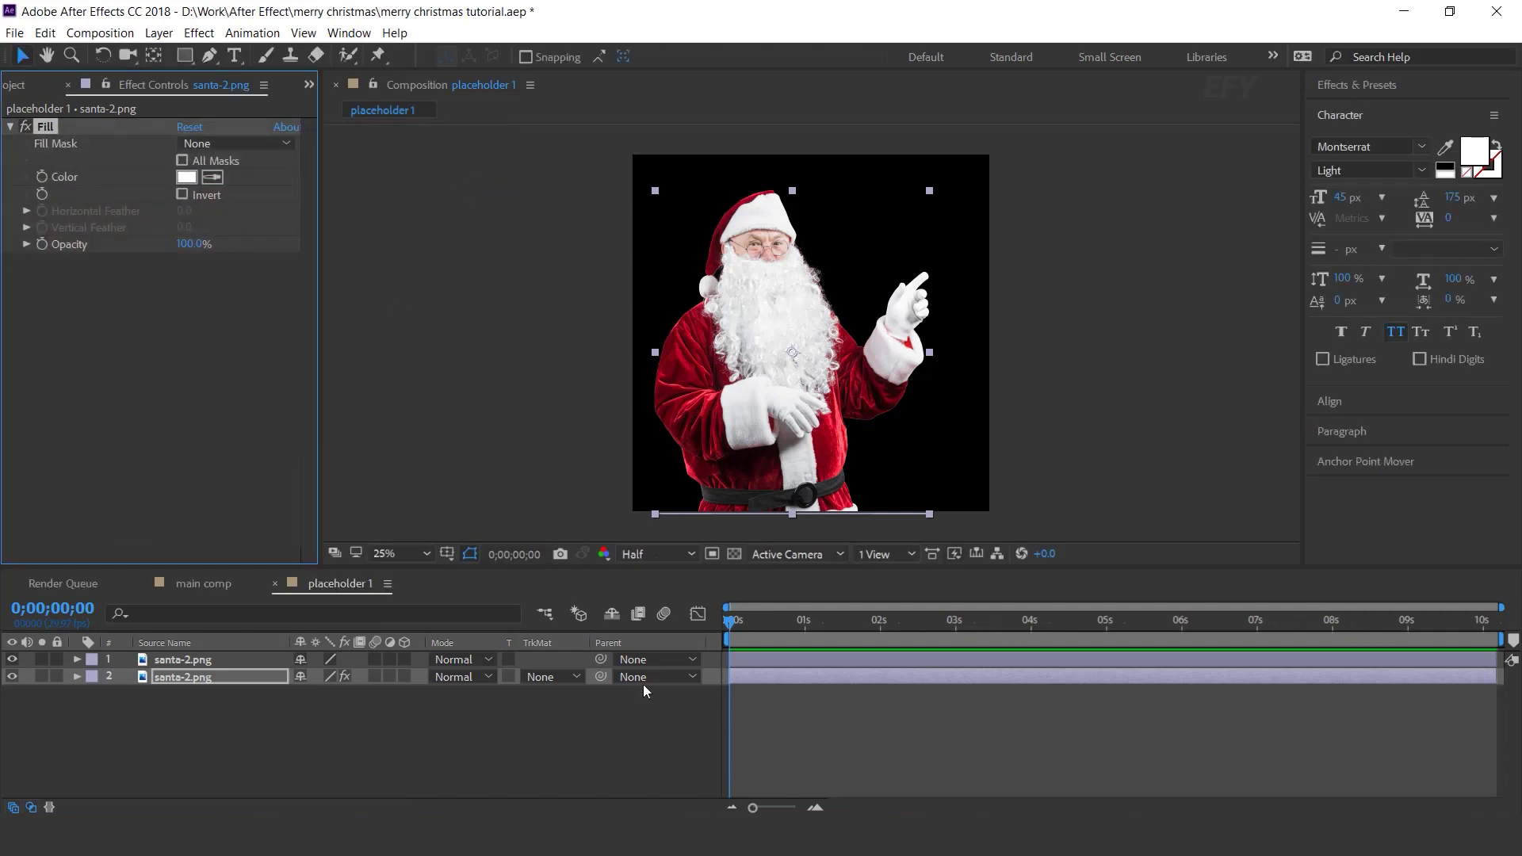
Nudge the white copy so it shows as an outline behind Santa
{"action": "key", "text": "shift+Left"}
{"action": "key", "text": "shift+Left"}
{"action": "key", "text": "shift+Left"}
{"action": "key", "text": "shift+Left"}
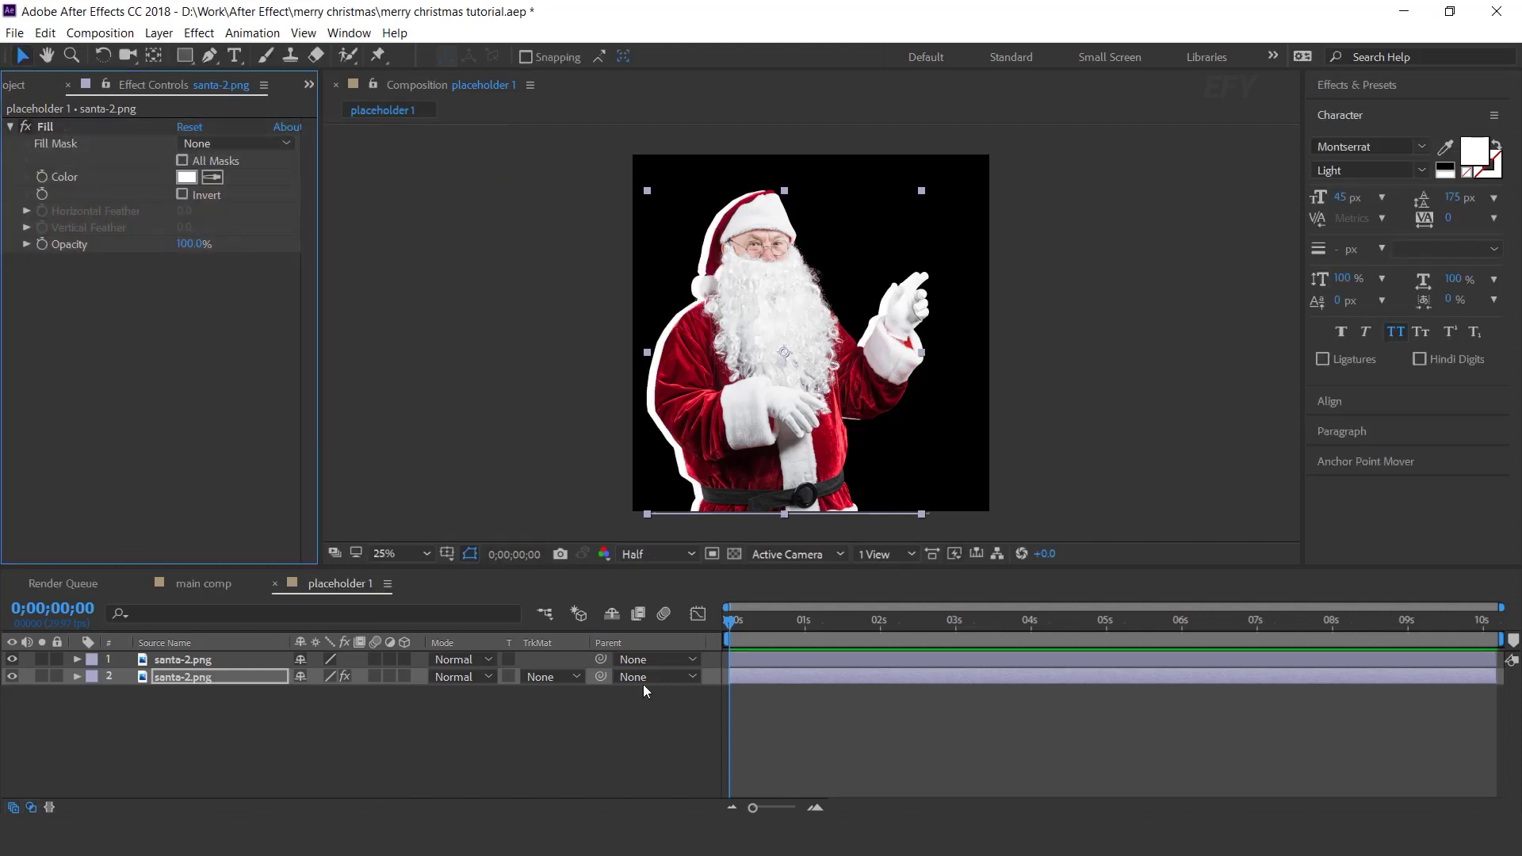
{"action": "left_click", "coordinate": [203, 677]}
{"action": "key", "text": "shift+Right"}
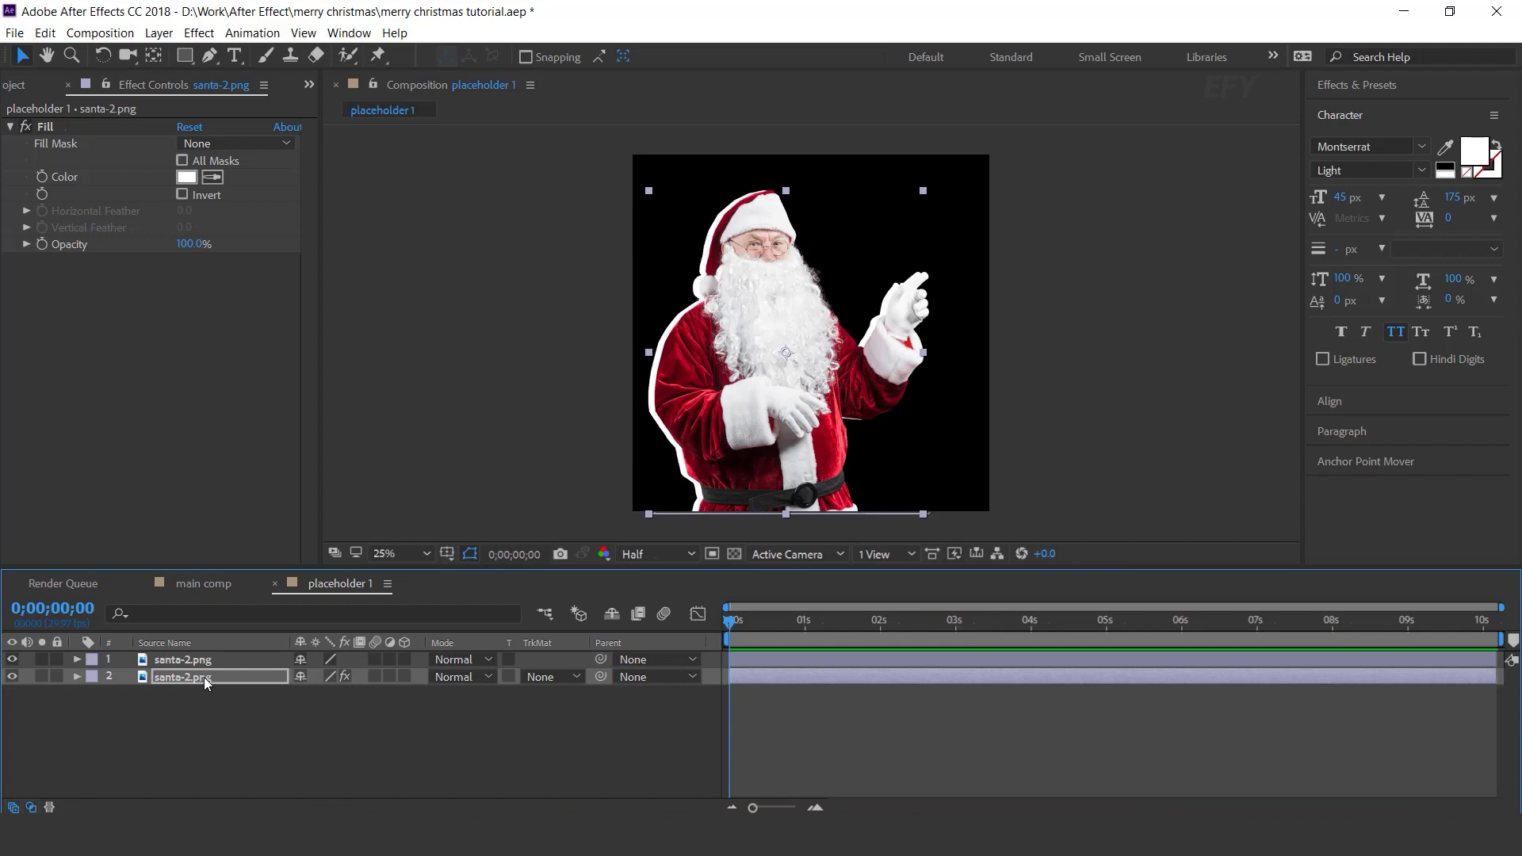
{"action": "left_click", "coordinate": [583, 721]}
{"action": "key", "text": "period"}
{"action": "key", "text": "comma"}
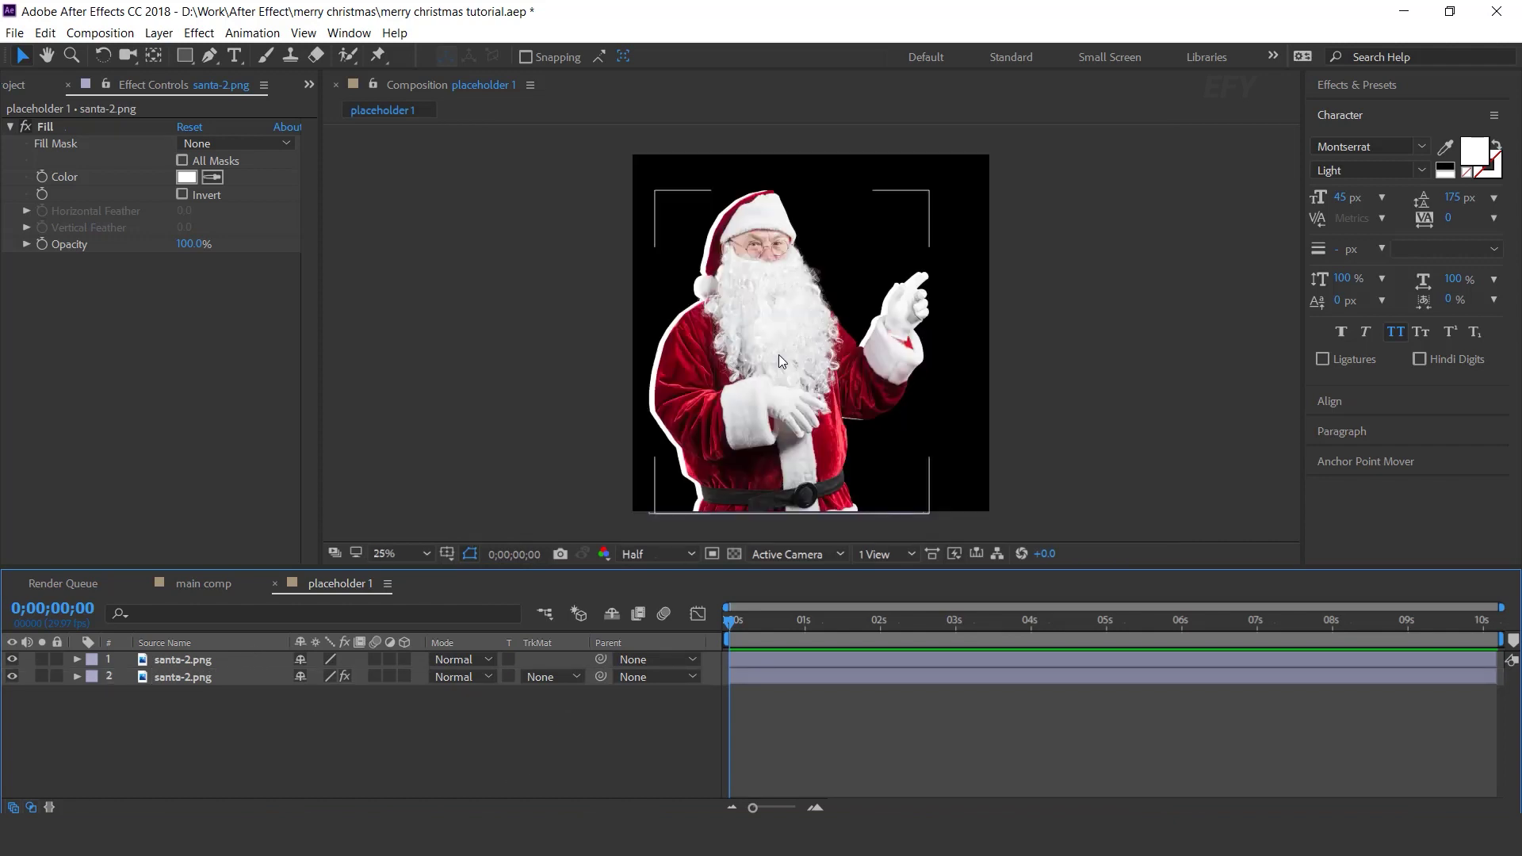
Add placeholder 1 into main comp and scale it to 58%
{"action": "left_click", "coordinate": [275, 584]}
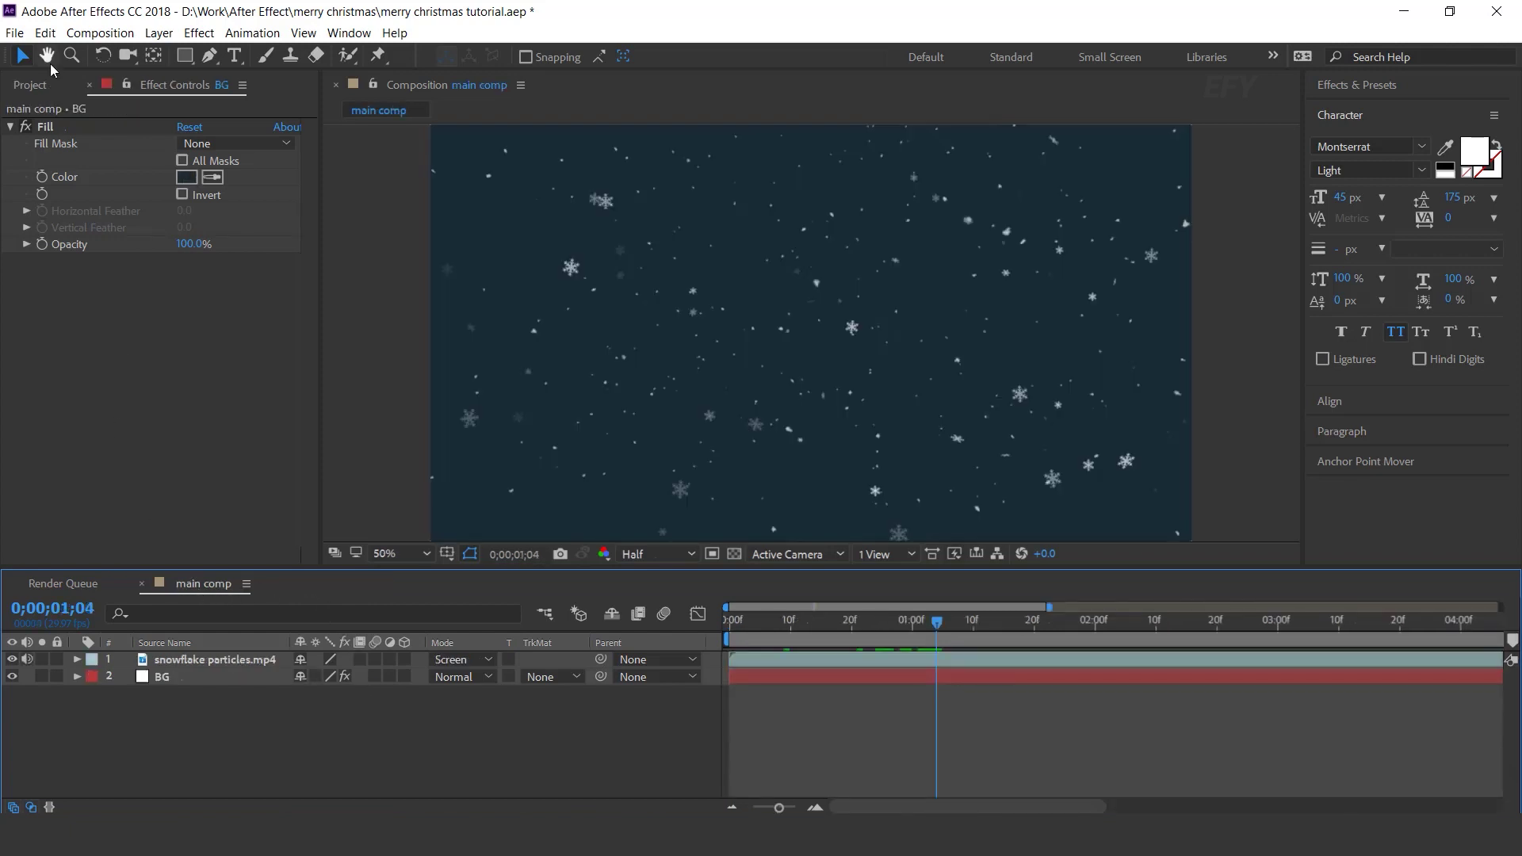
{"action": "left_click", "coordinate": [36, 85]}
{"action": "left_click", "coordinate": [112, 501]}
{"action": "left_click", "coordinate": [68, 323]}
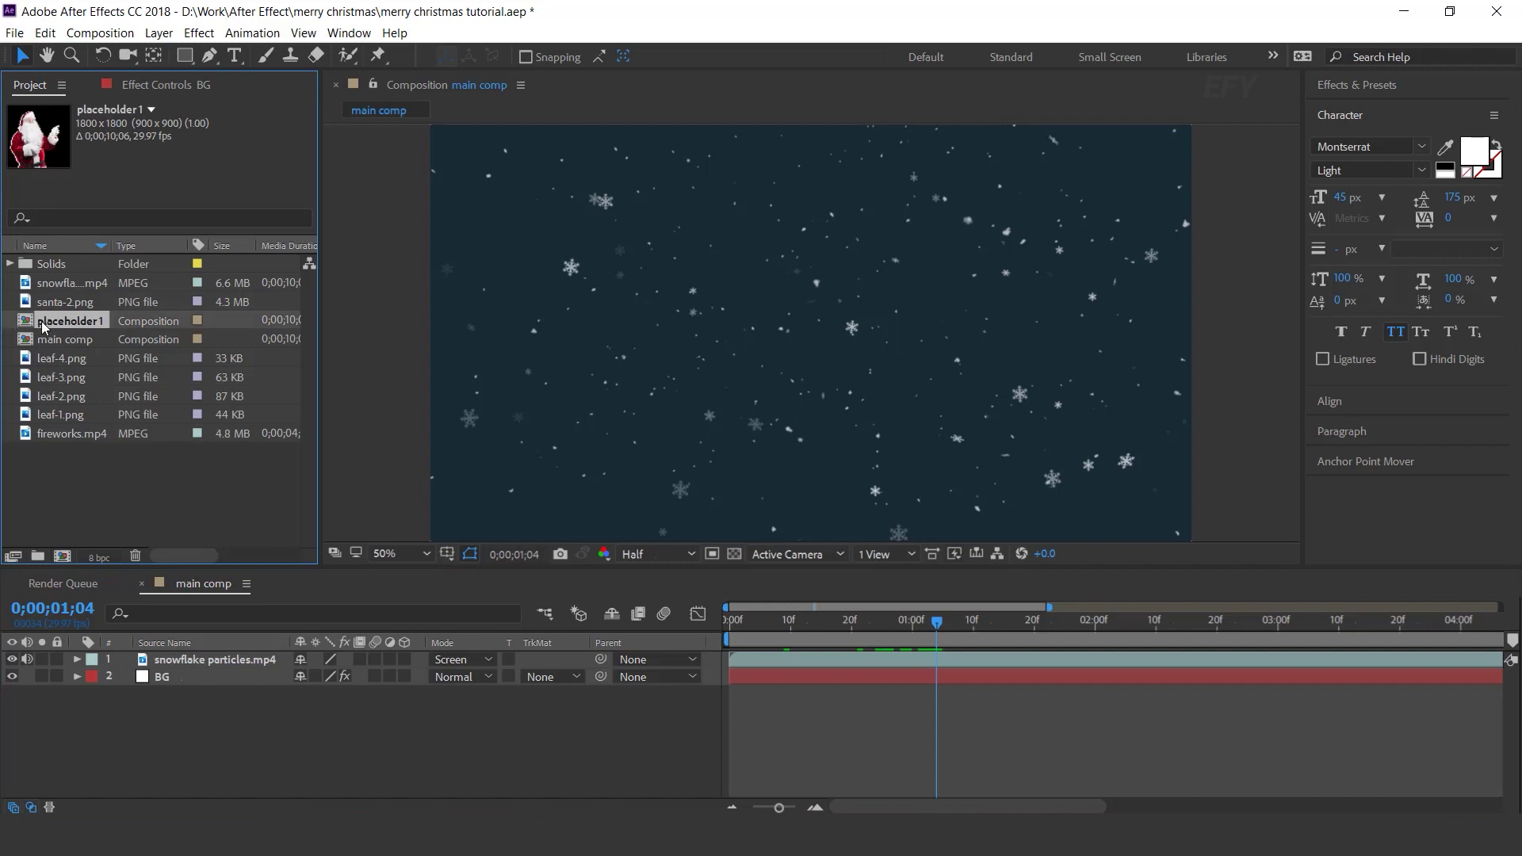
{"action": "left_click_drag", "start_coordinate": [57, 401], "coordinate": [200, 657]}
{"action": "key", "text": "comma"}
{"action": "key", "text": "s"}
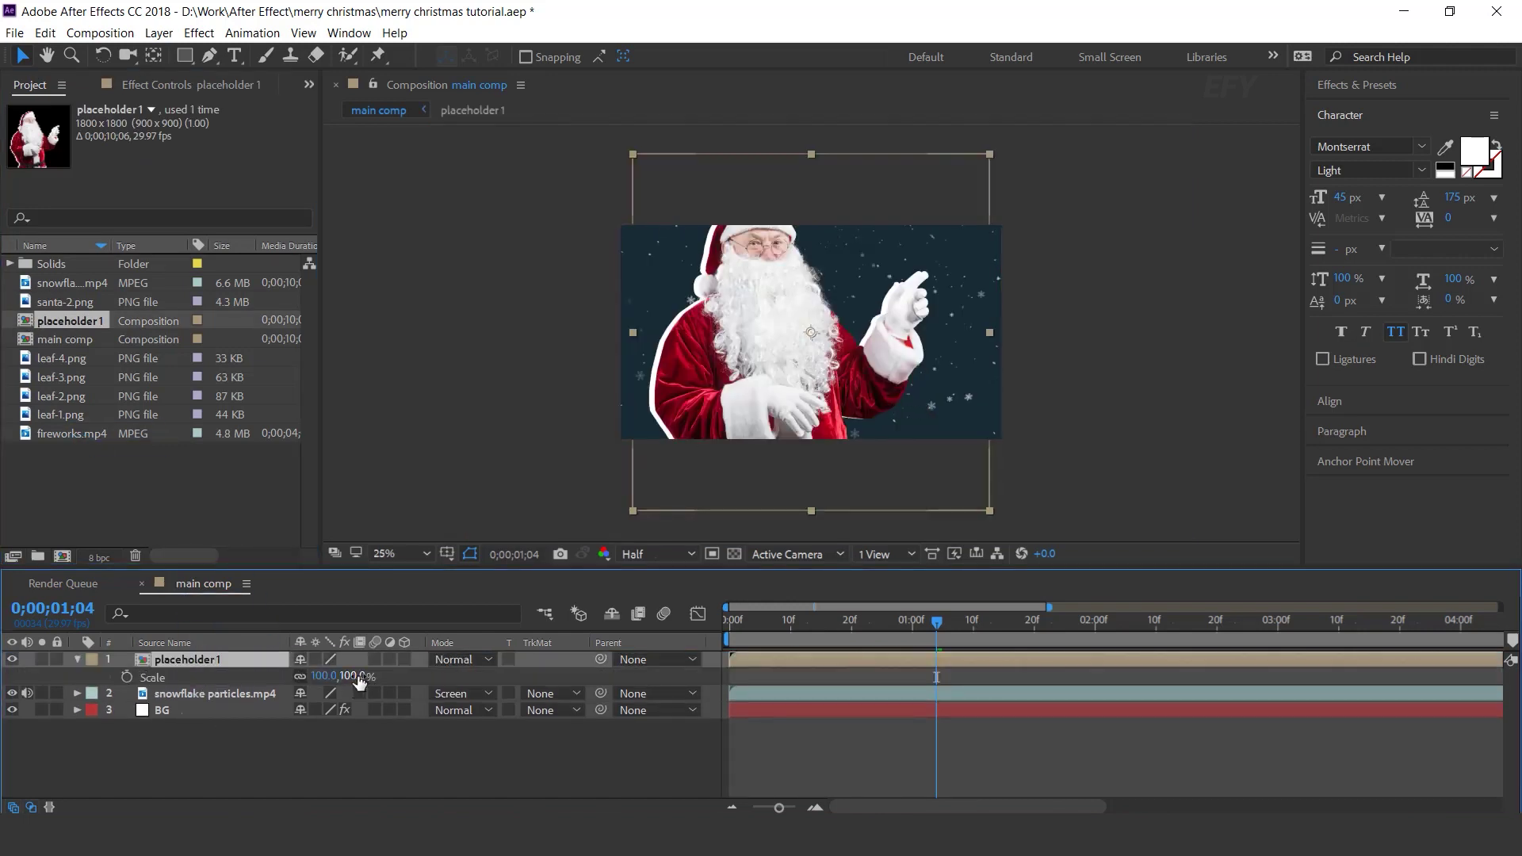
{"action": "left_click_drag", "start_coordinate": [351, 676], "coordinate": [318, 678]}
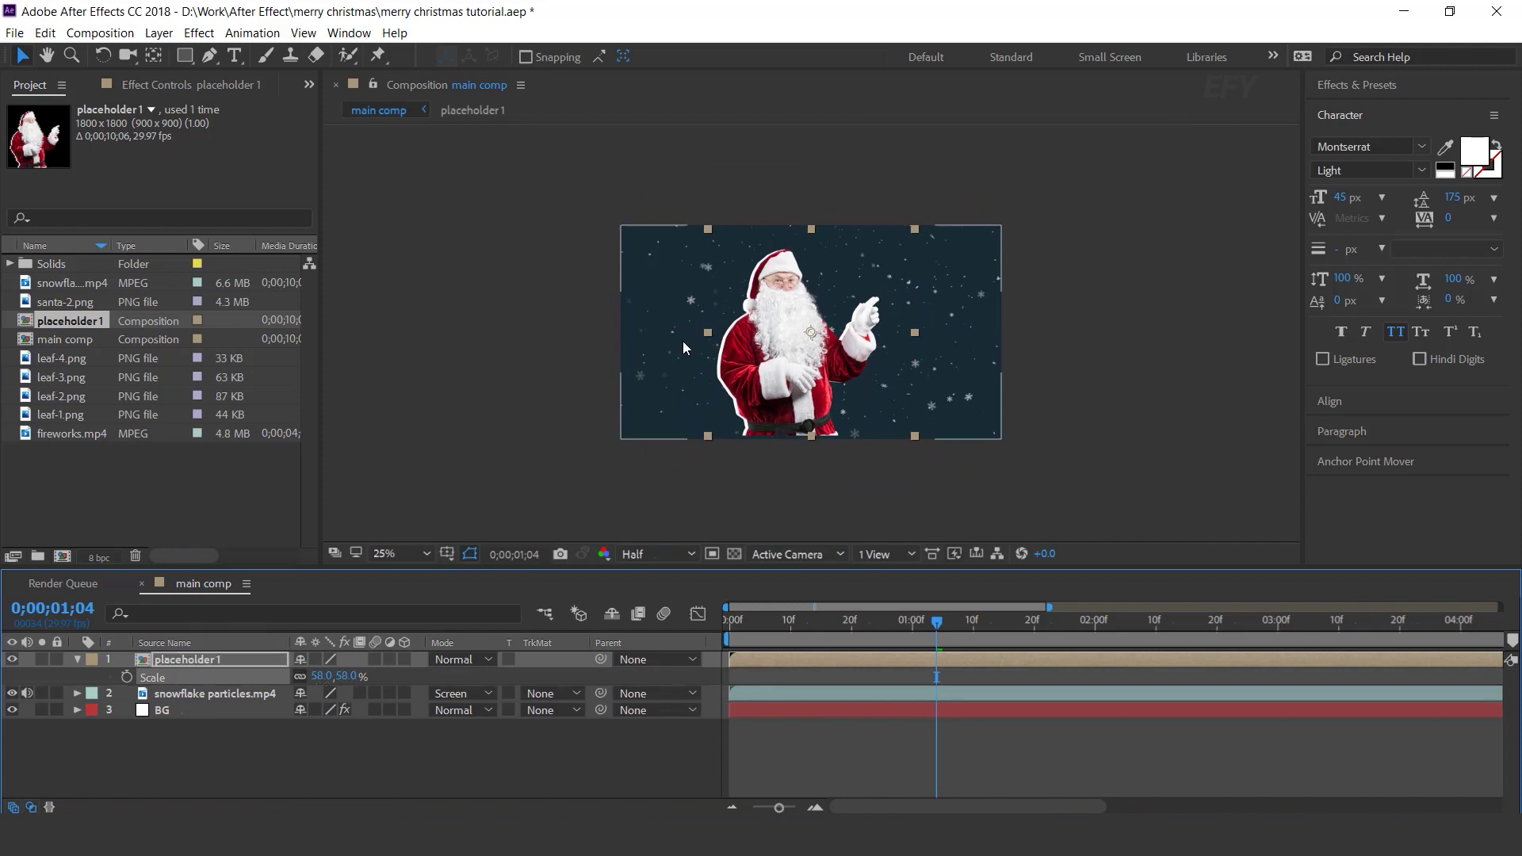
Position Santa on the left side of the frame
{"action": "key", "text": "period"}
{"action": "left_click_drag", "start_coordinate": [779, 382], "coordinate": [920, 325]}
{"action": "left_click_drag", "start_coordinate": [962, 273], "coordinate": [806, 283]}
{"action": "key", "text": "comma"}
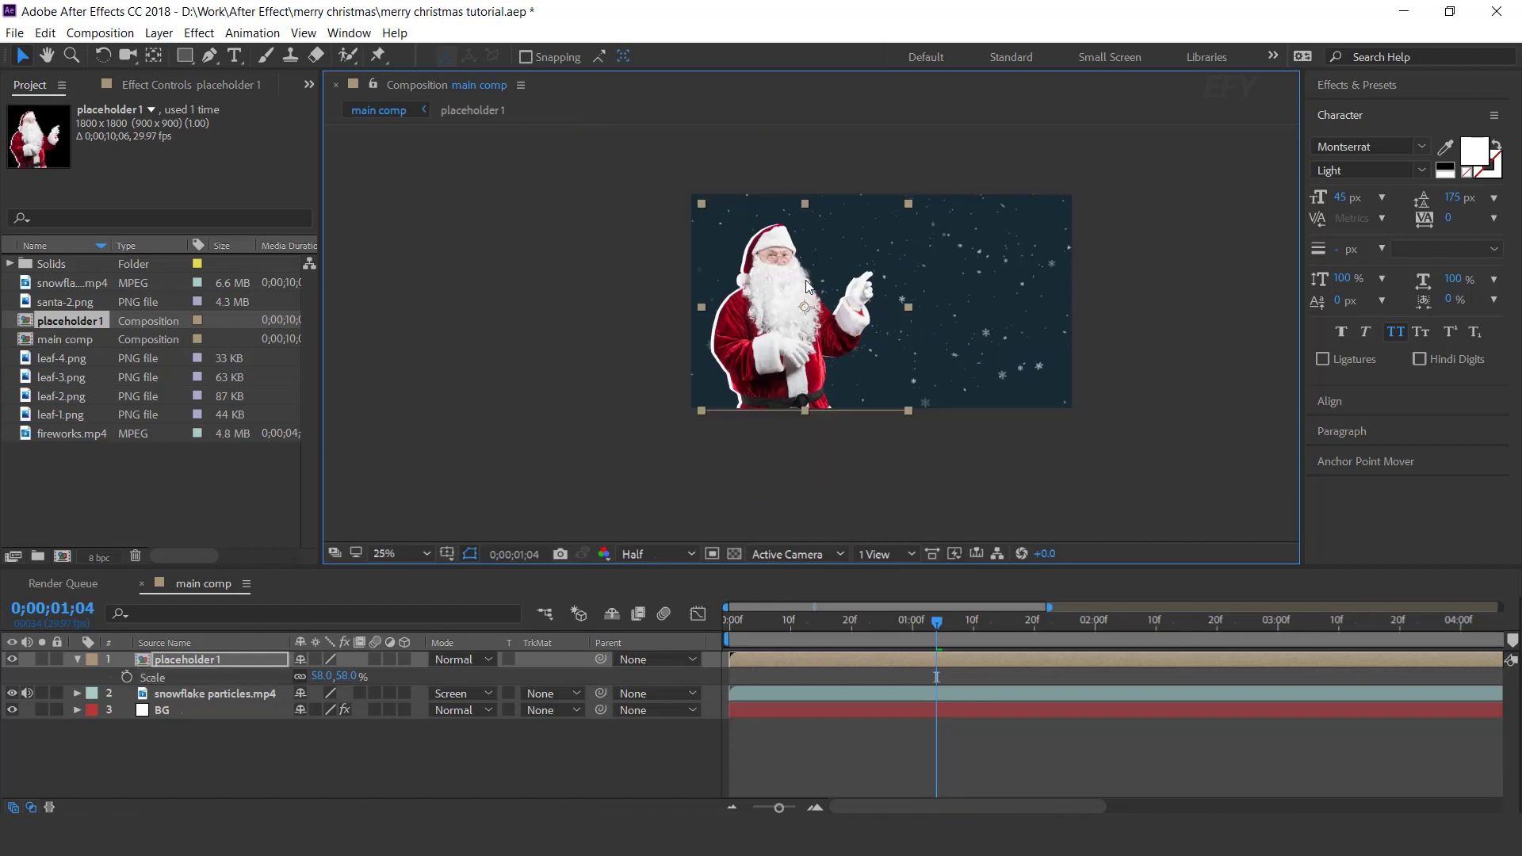
{"action": "key", "text": "period"}
{"action": "key", "text": "period"}
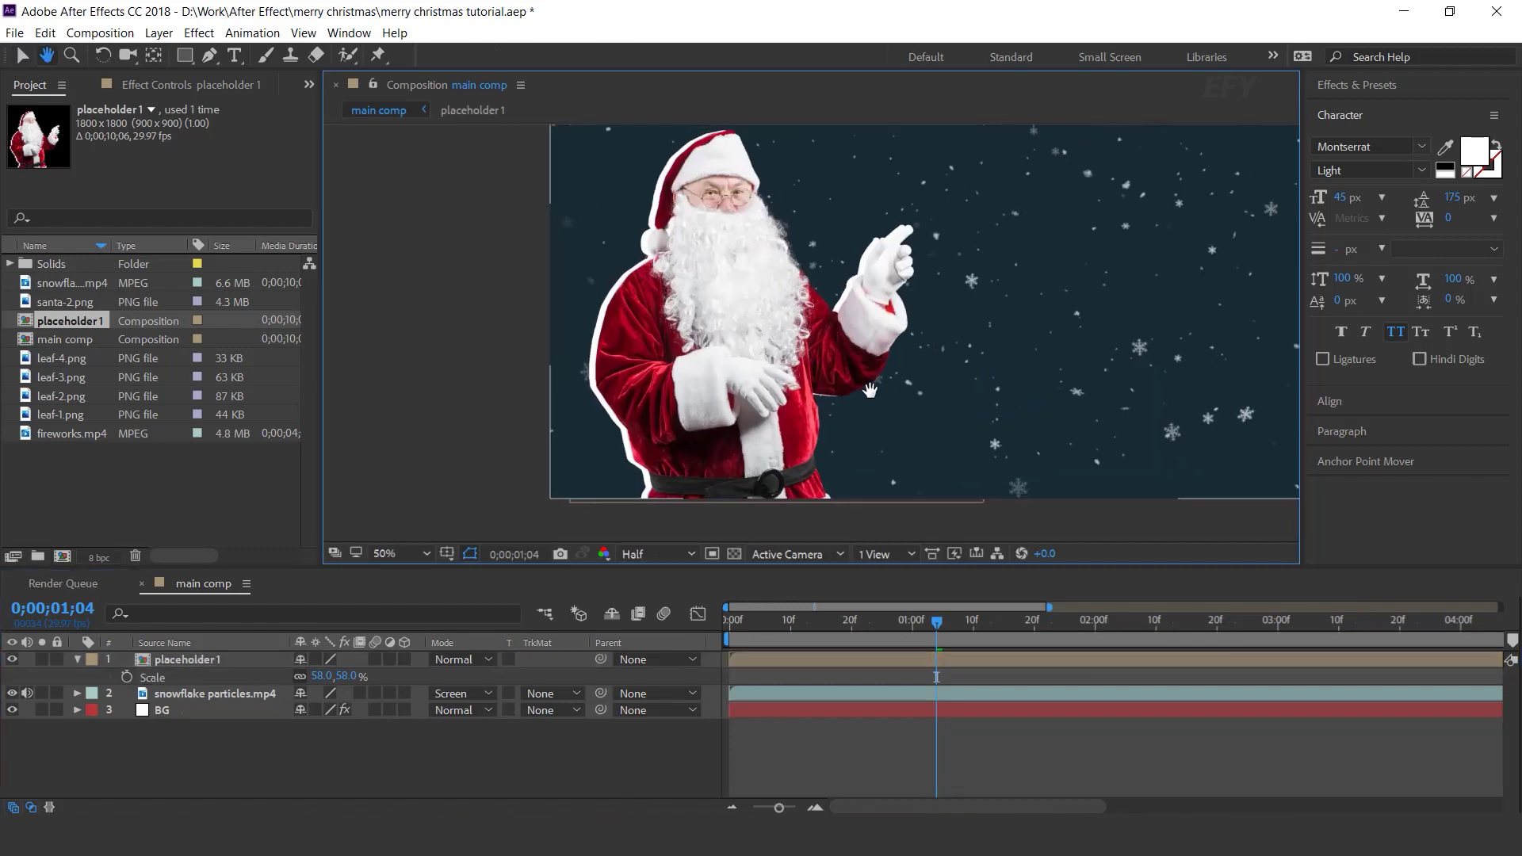
Keyframe Position at frame 8, then move Santa off-left to -576,568 at frame 0
{"action": "left_click", "coordinate": [625, 744]}
{"action": "key", "text": "equal"}
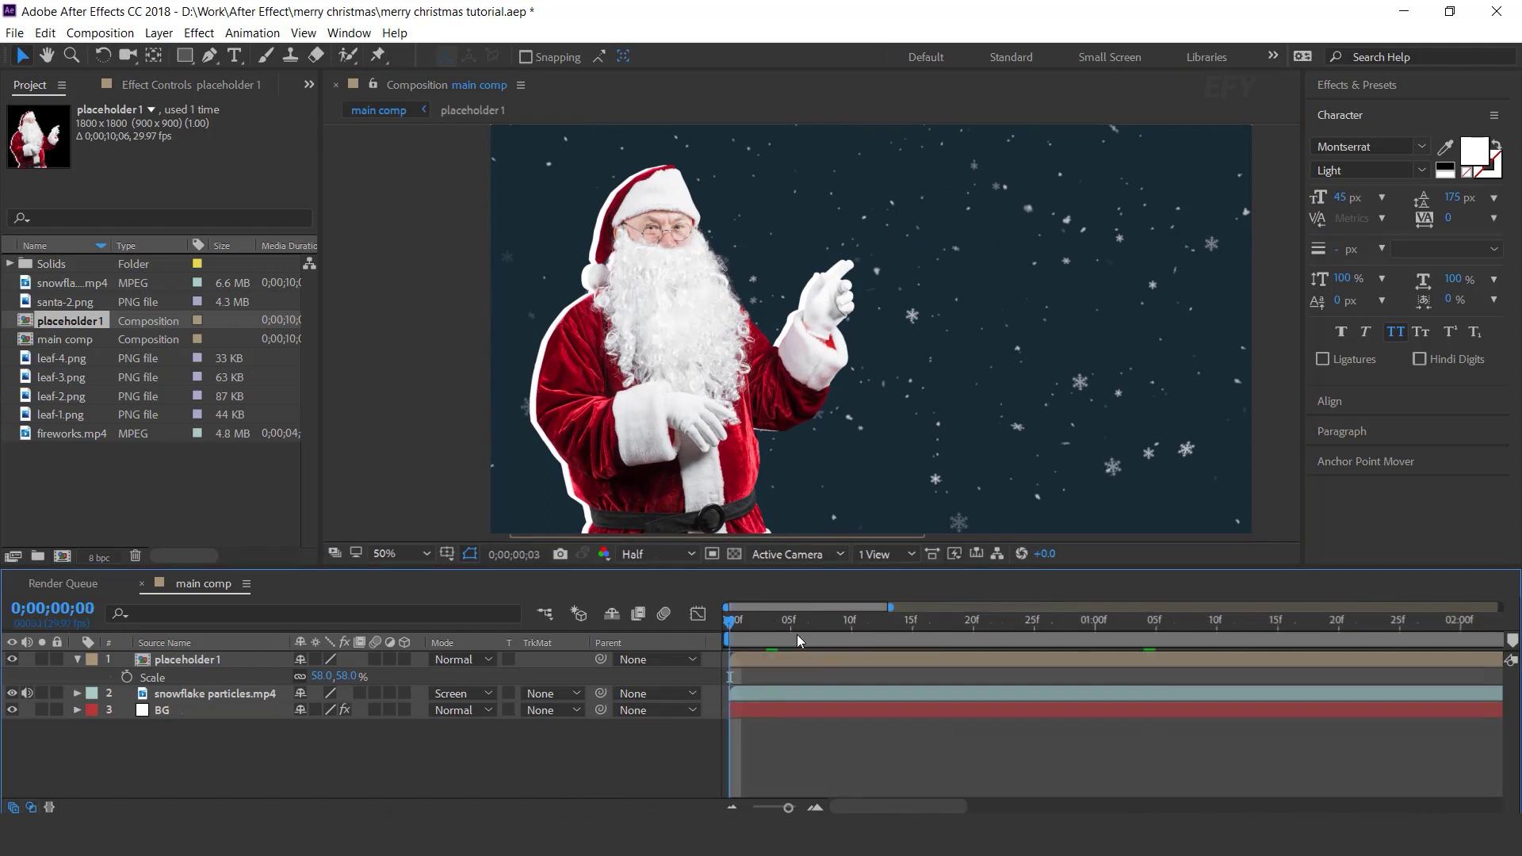
{"action": "left_click", "coordinate": [827, 634]}
{"action": "left_click", "coordinate": [127, 676]}
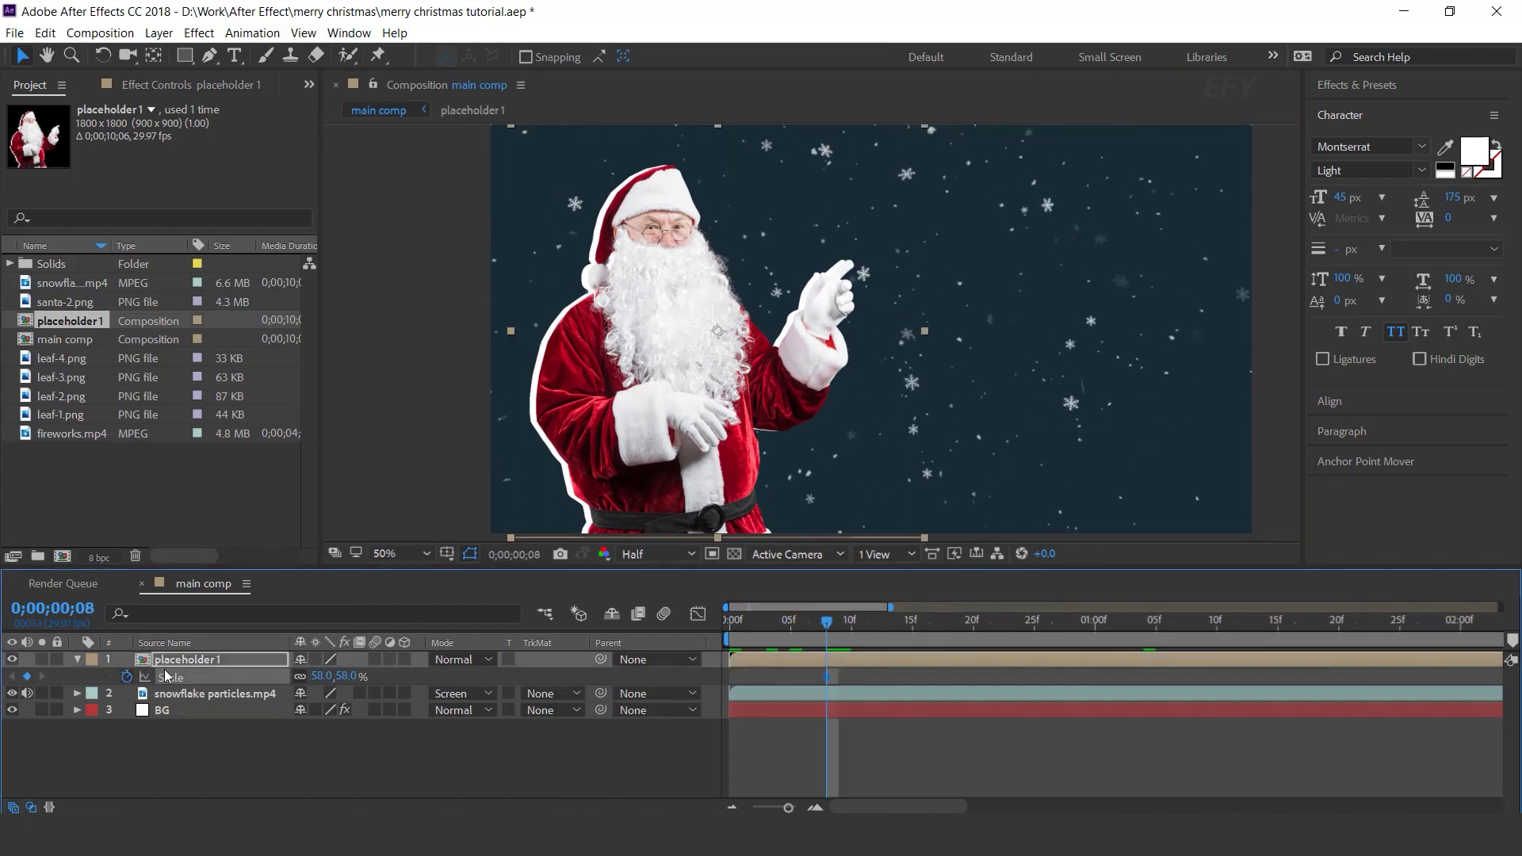
{"action": "left_click", "coordinate": [127, 677]}
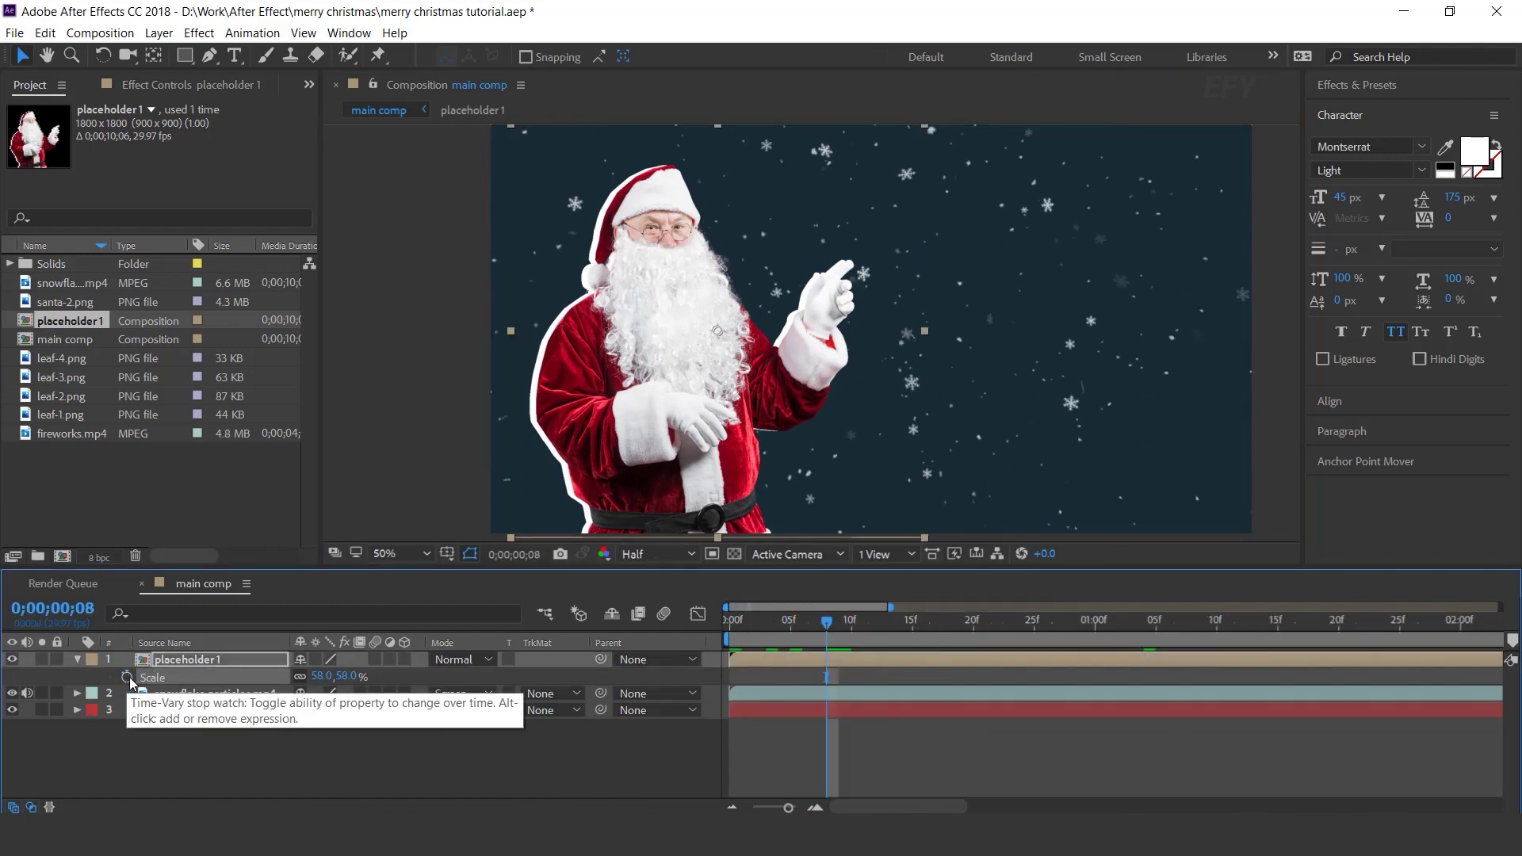
{"action": "key", "text": "p"}
{"action": "left_click", "coordinate": [127, 676]}
{"action": "key", "text": "Home"}
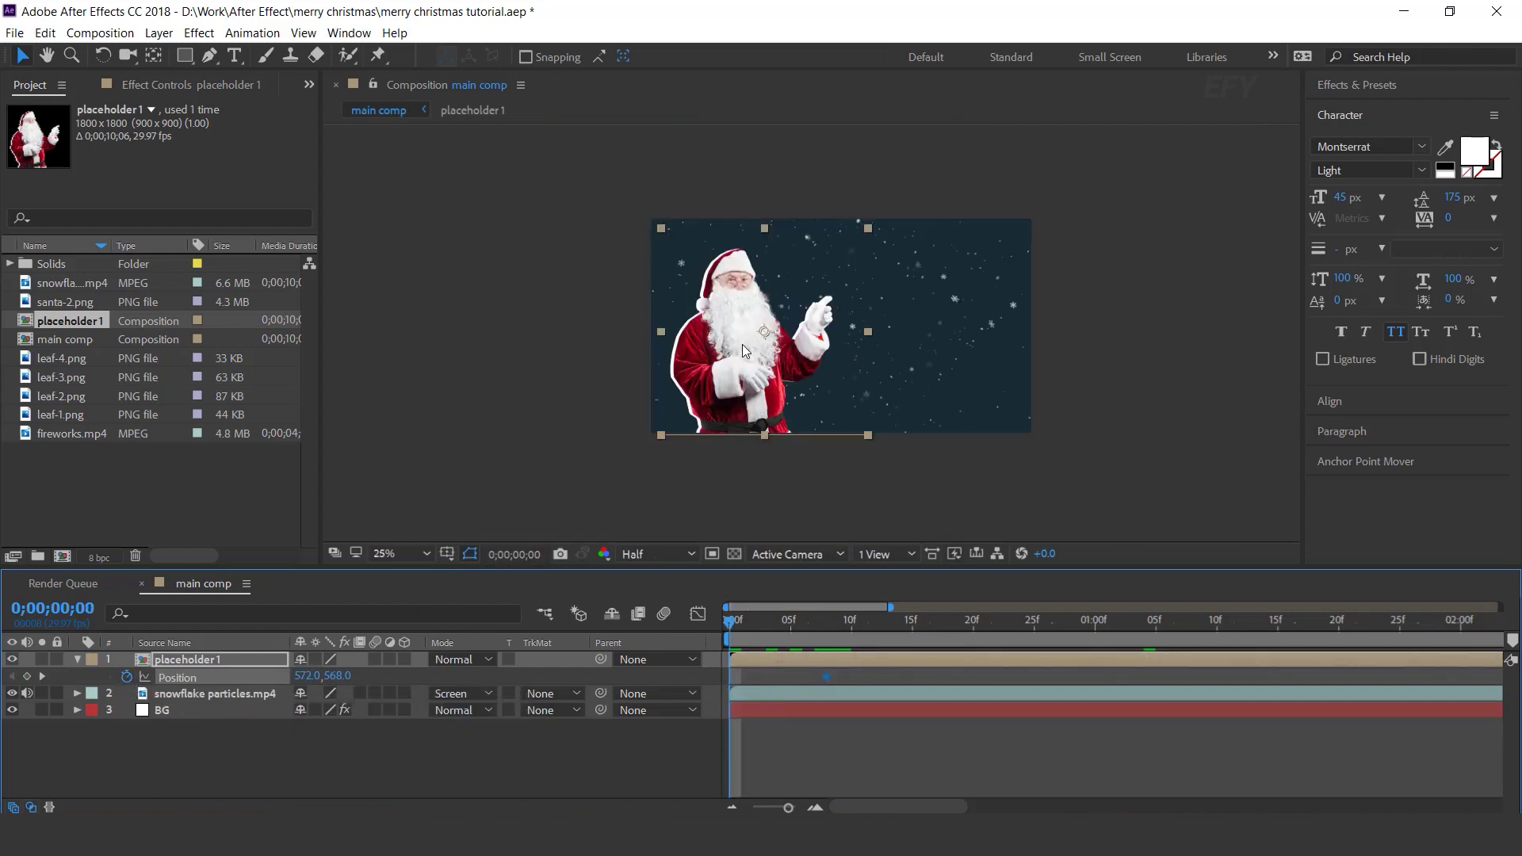
{"action": "key", "text": "comma"}
{"action": "left_click_drag", "start_coordinate": [766, 334], "coordinate": [537, 333]}
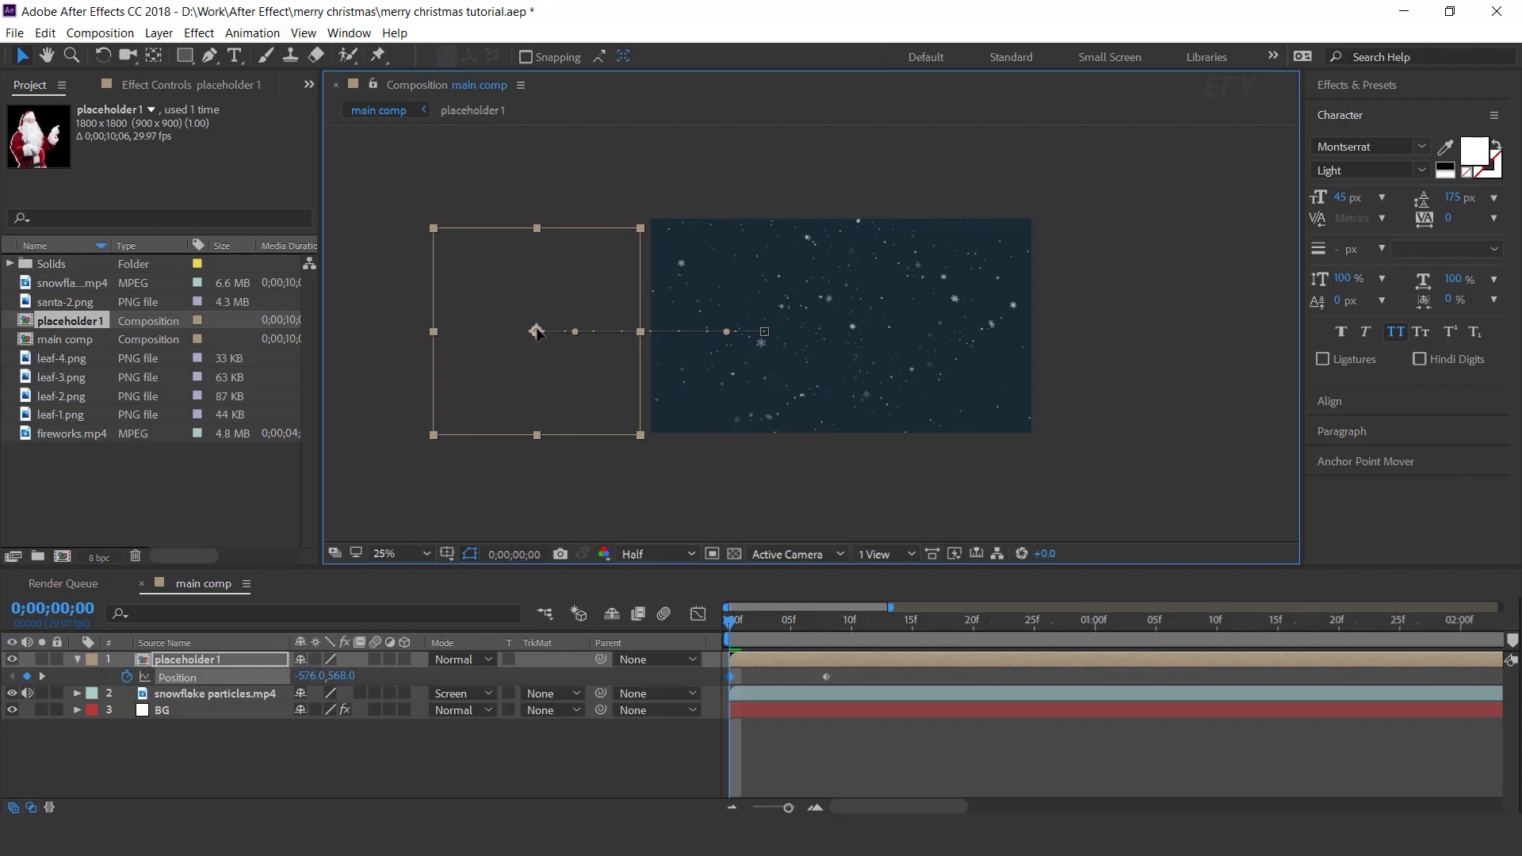
{"action": "left_click", "coordinate": [855, 677]}
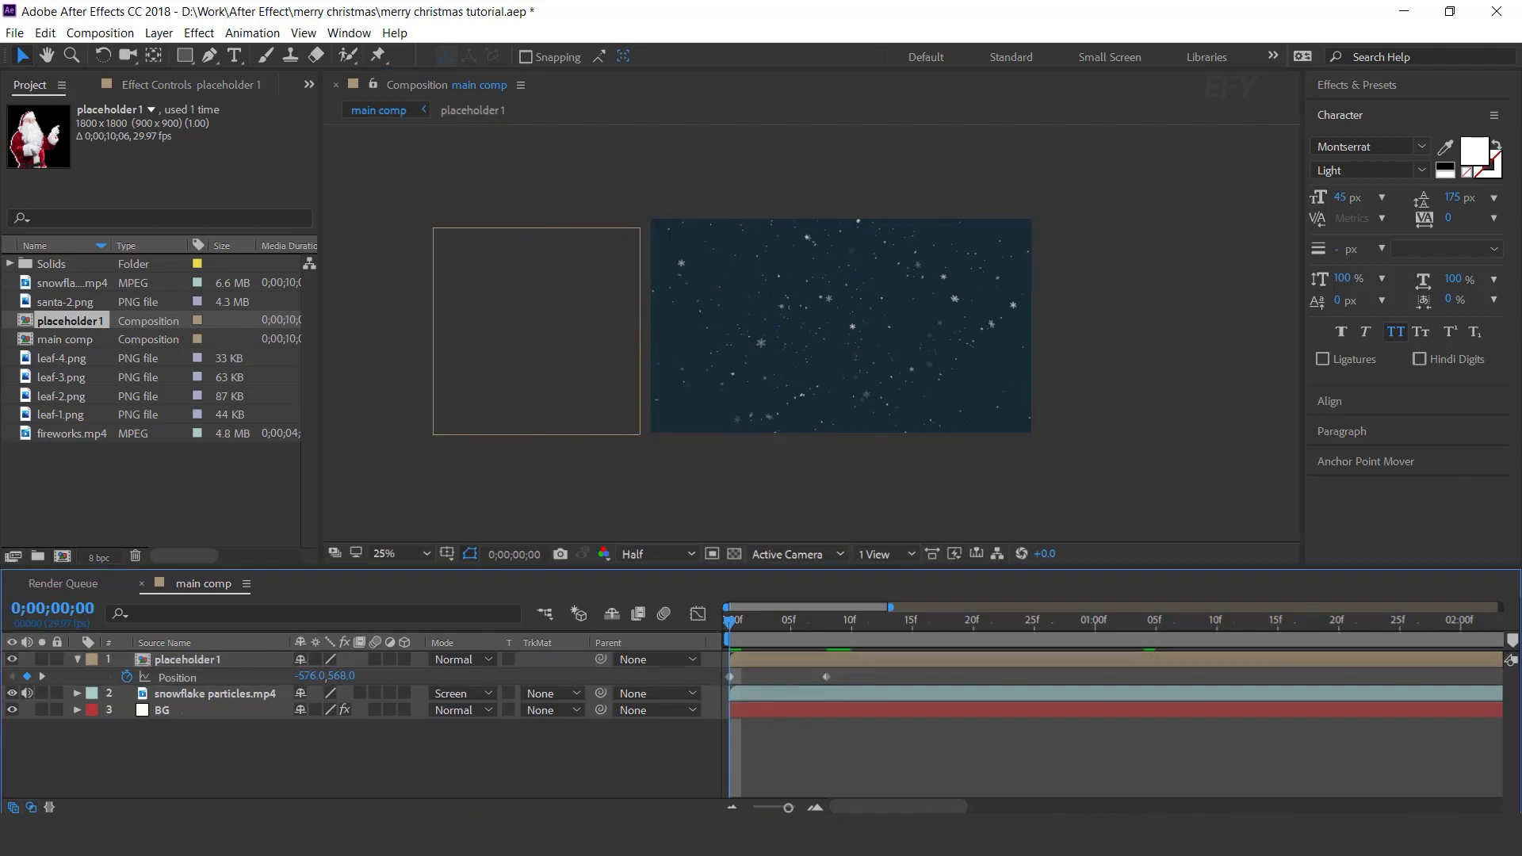
Copy the bounce expression from Notepad onto placeholder 1's Position
{"action": "key", "text": "alt+Tab"}
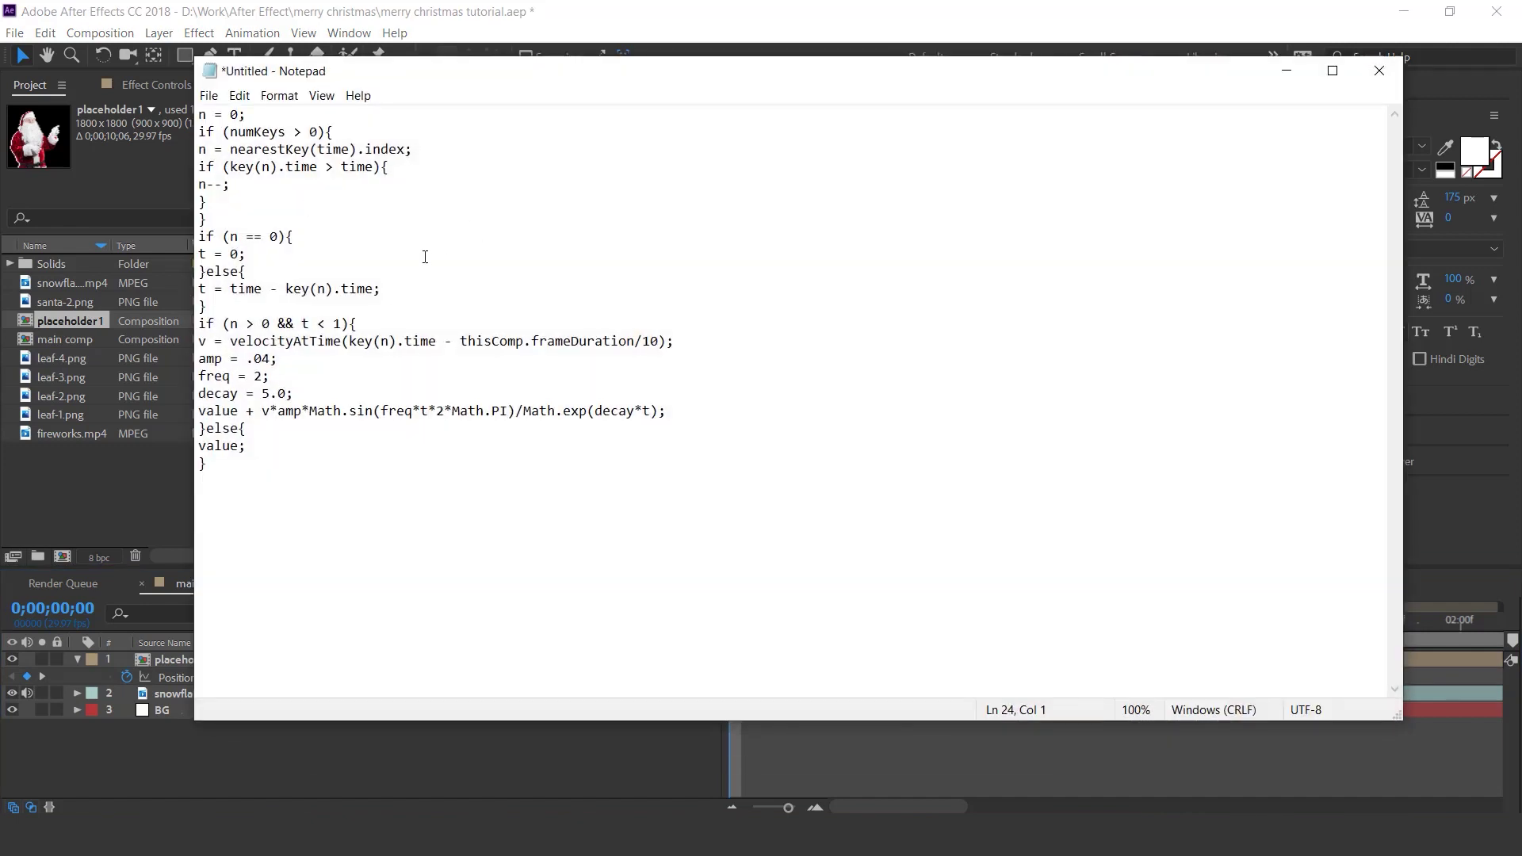
{"action": "key", "text": "ctrl+a"}
{"action": "left_click", "coordinate": [1286, 70]}
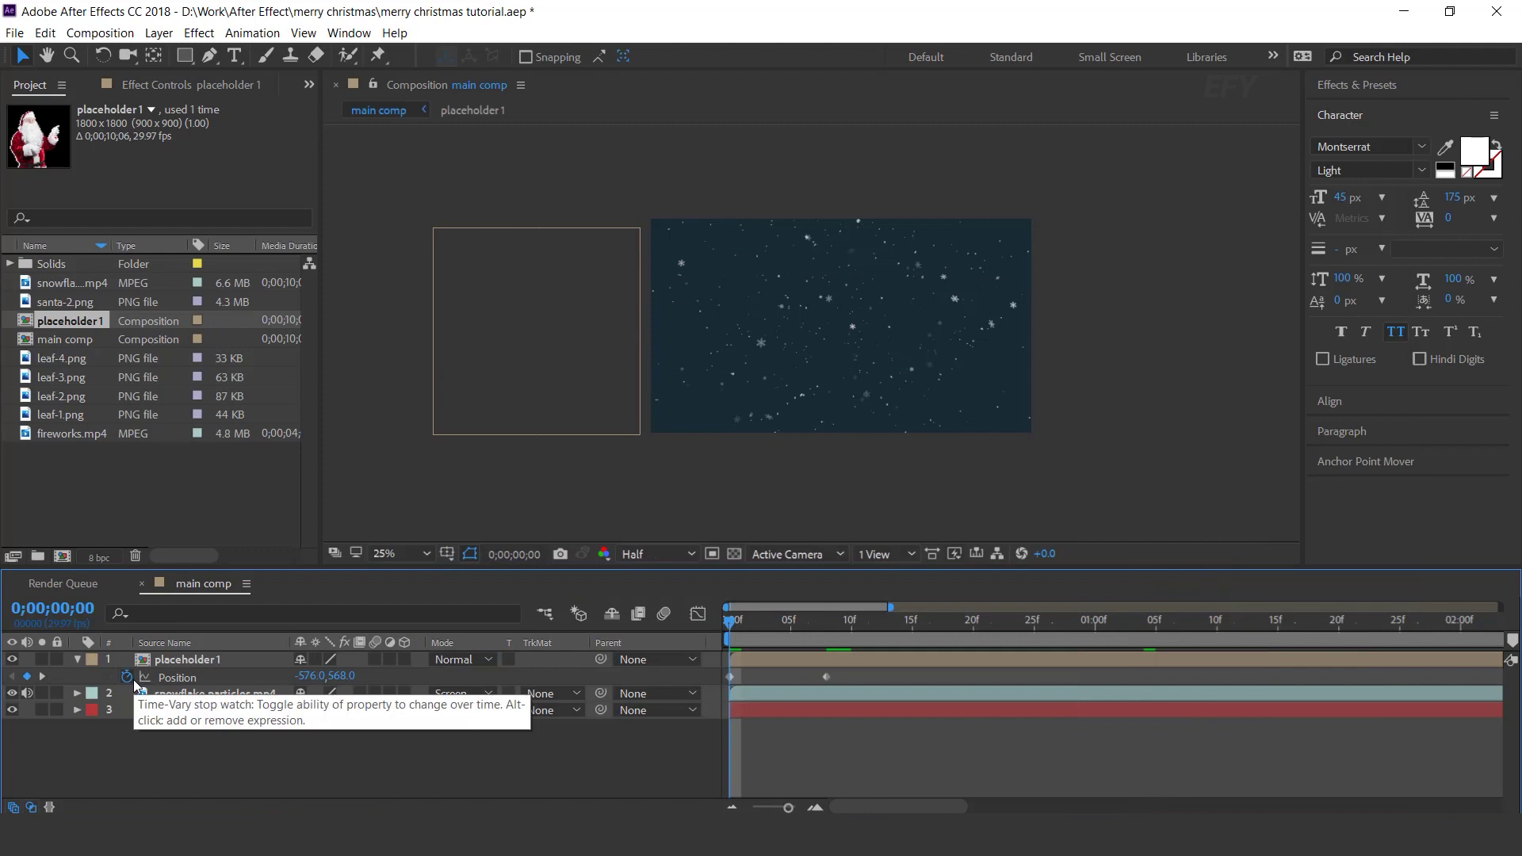
{"action": "left_click", "coordinate": [127, 677], "text": "alt"}
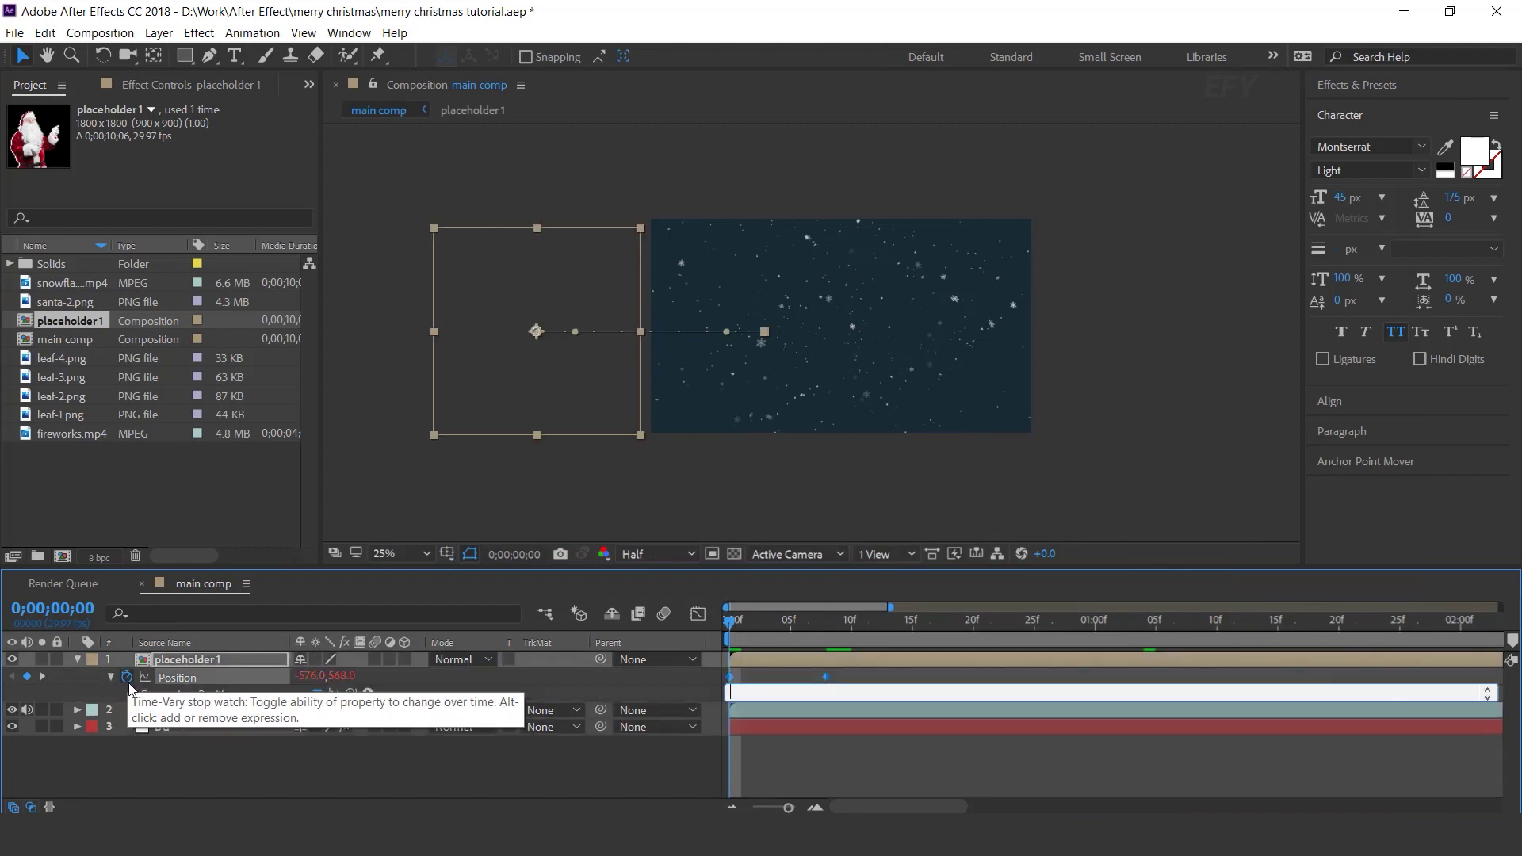
{"action": "key", "text": "ctrl+v"}
{"action": "left_click", "coordinate": [683, 746]}
Preview Santa's bouncing slide-in and move to frame 15
{"action": "key", "text": "space"}
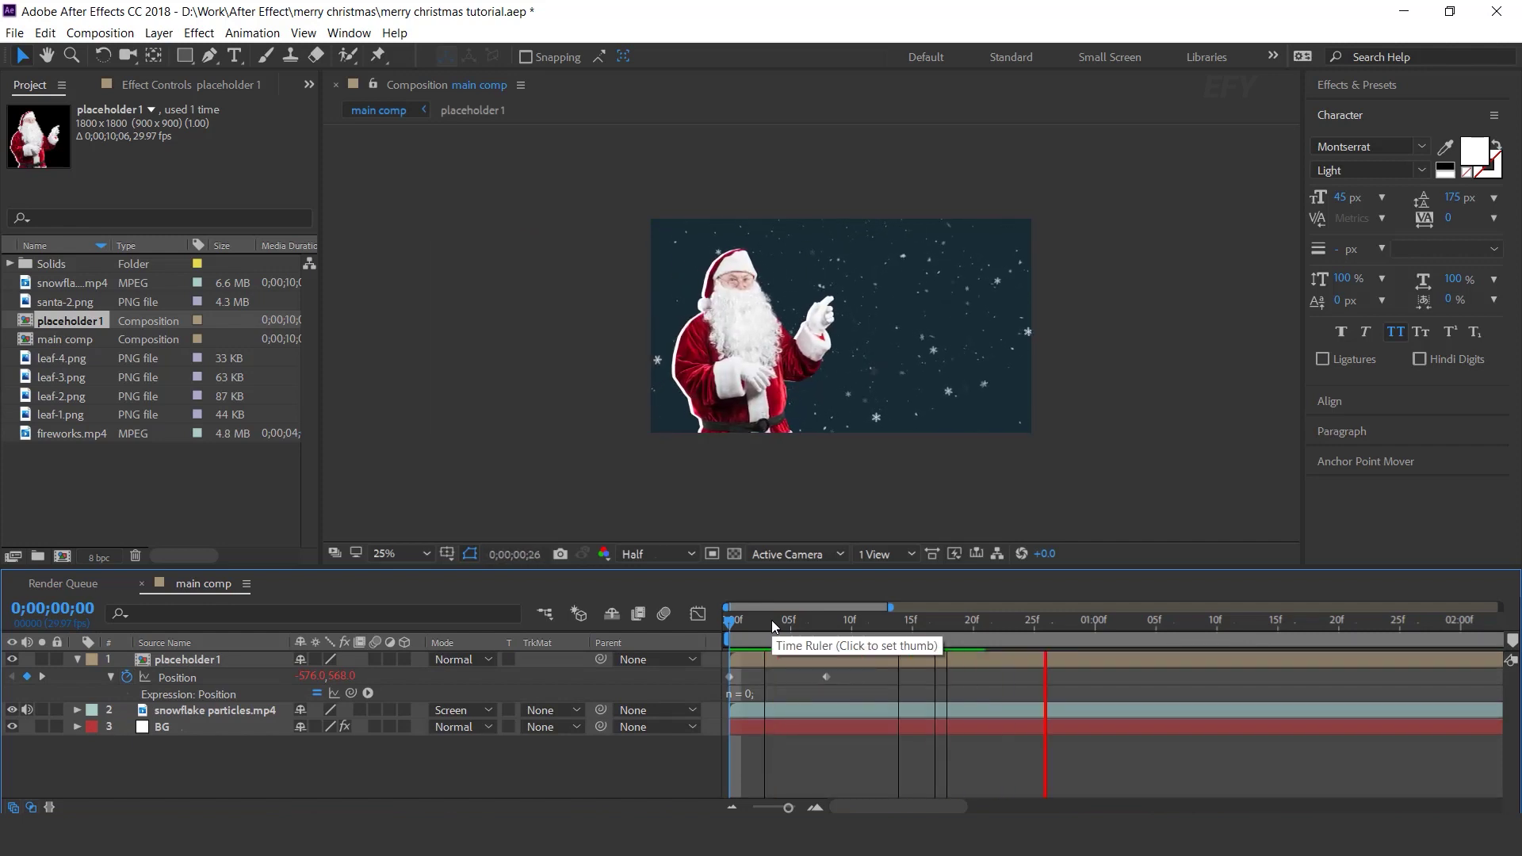
{"action": "key", "text": "space"}
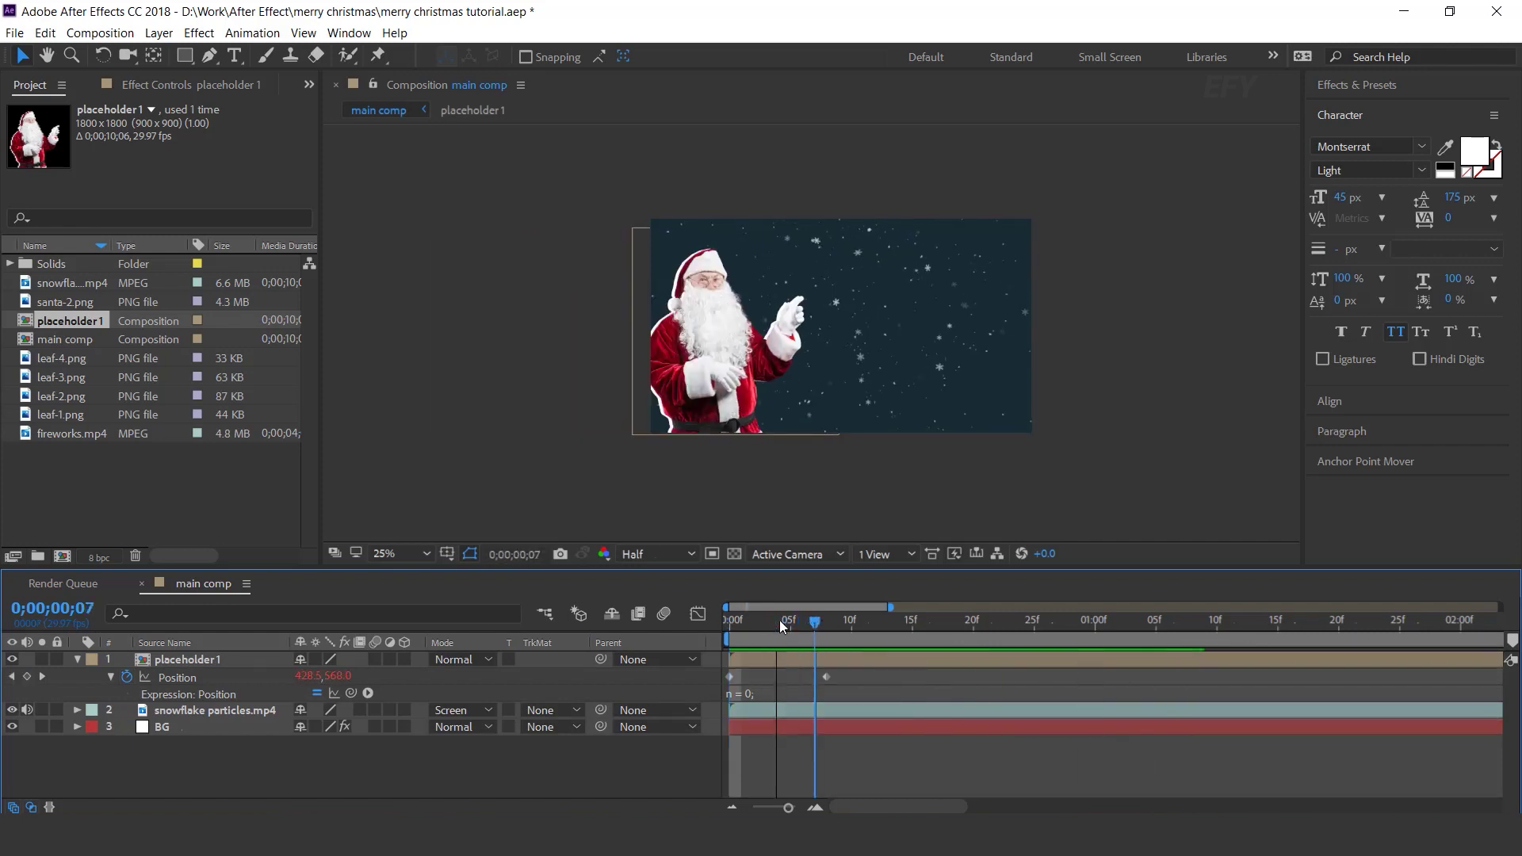
{"action": "left_click", "coordinate": [76, 659]}
{"action": "left_click_drag", "start_coordinate": [899, 621], "coordinate": [916, 626]}
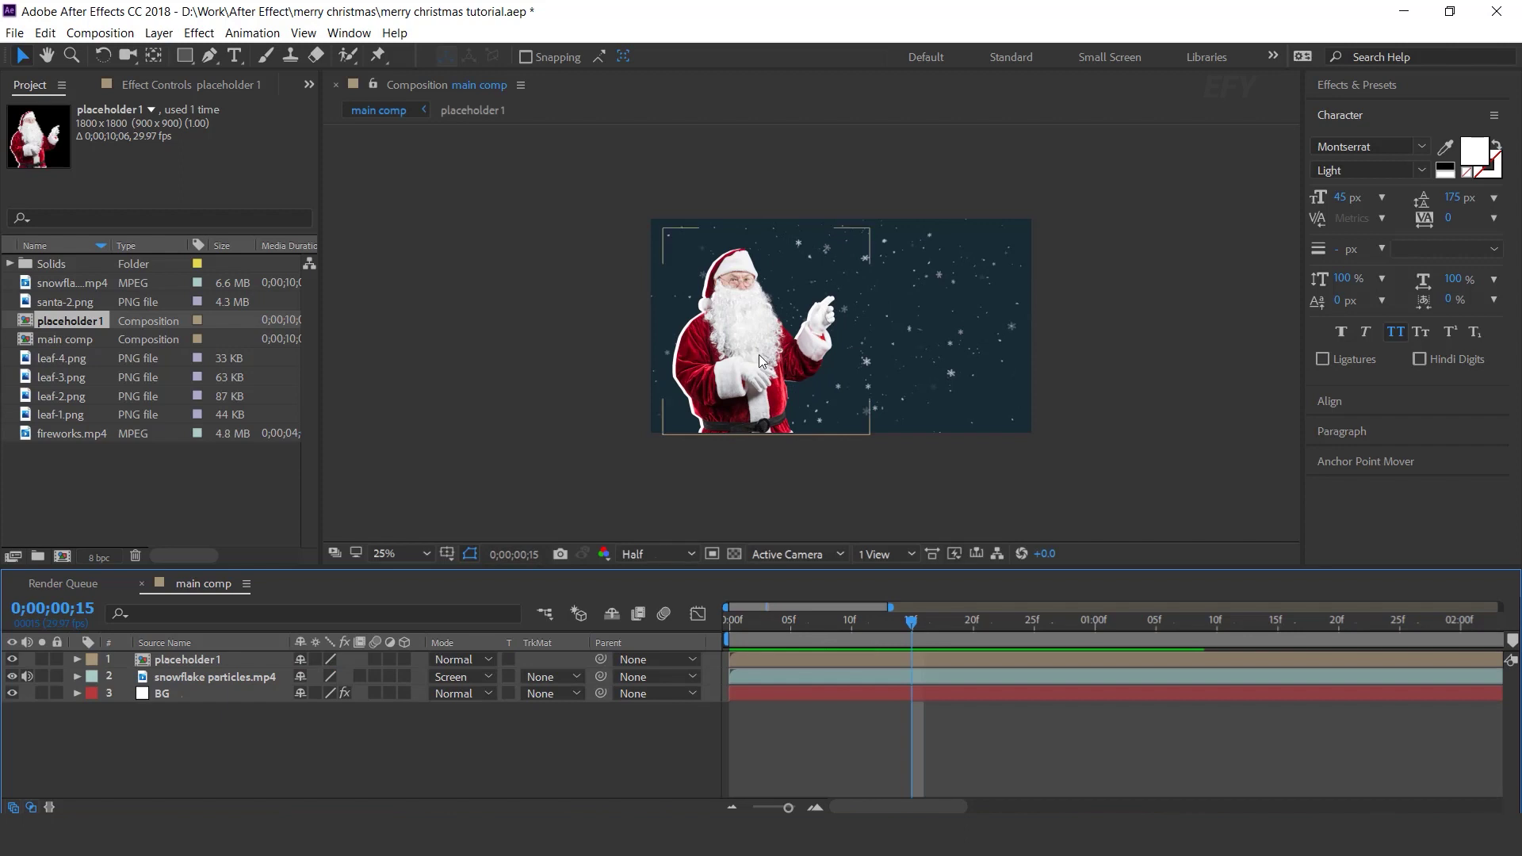
{"action": "left_click", "coordinate": [184, 658]}
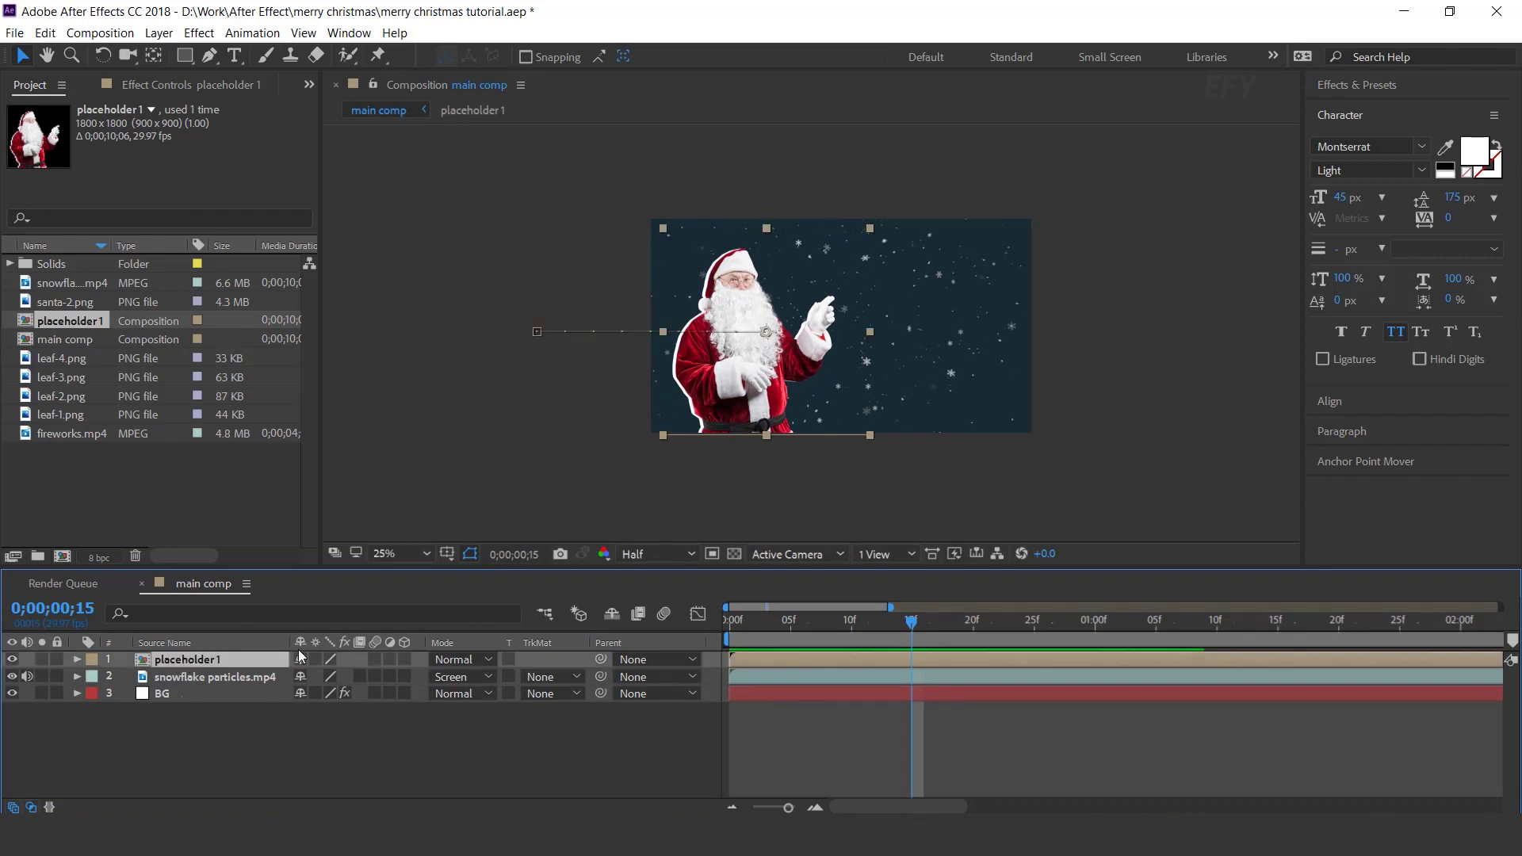
Apply Transform to Santa with Position expression posterizeTime(5); wiggle(2,10)
{"action": "key", "text": "ctrl+space"}
{"action": "type", "text": "tra"}
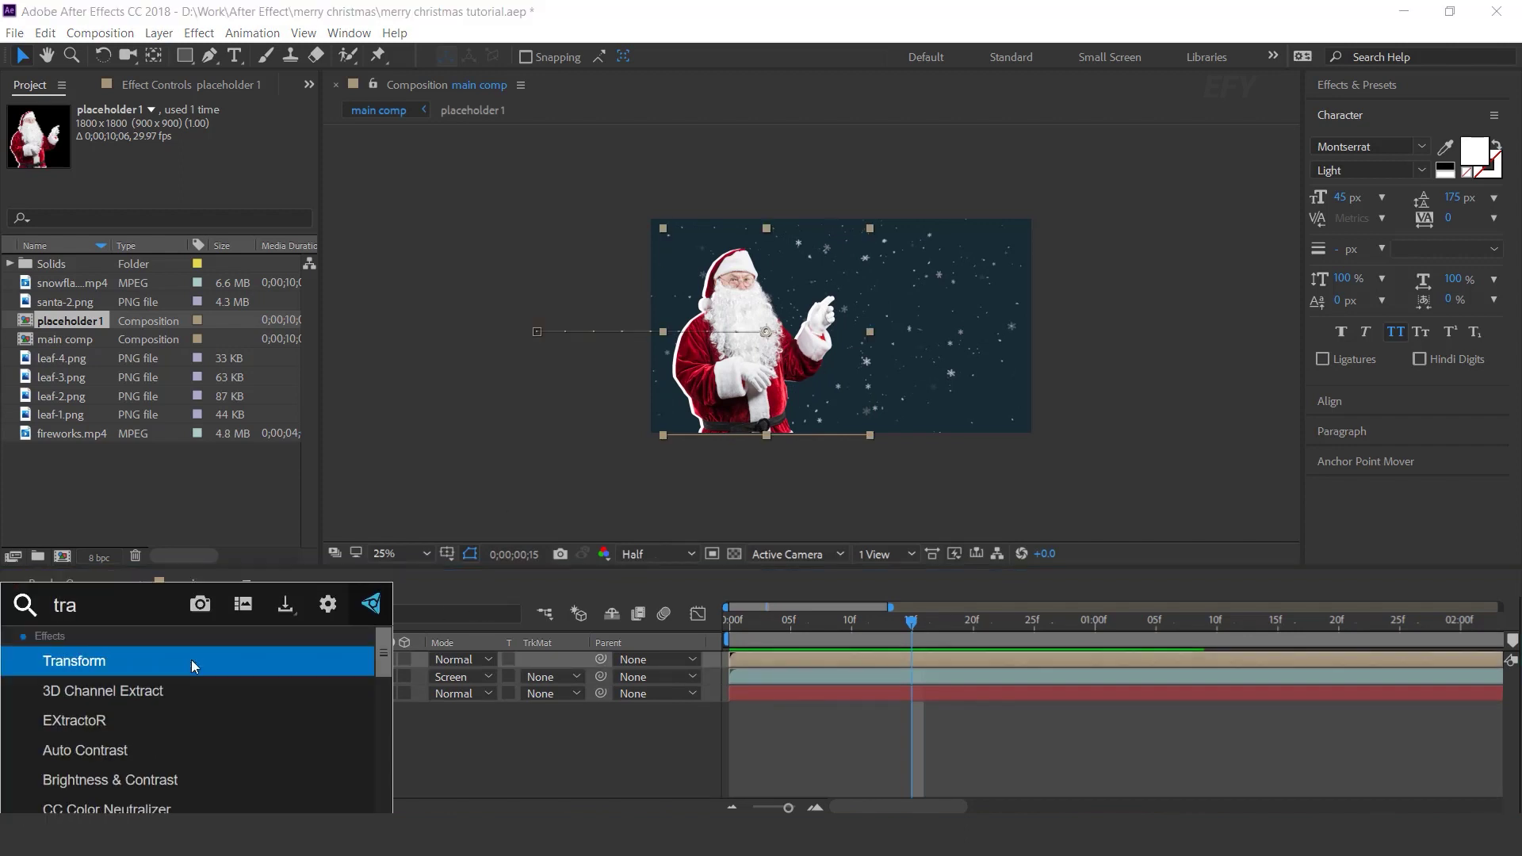
{"action": "key", "text": "Return"}
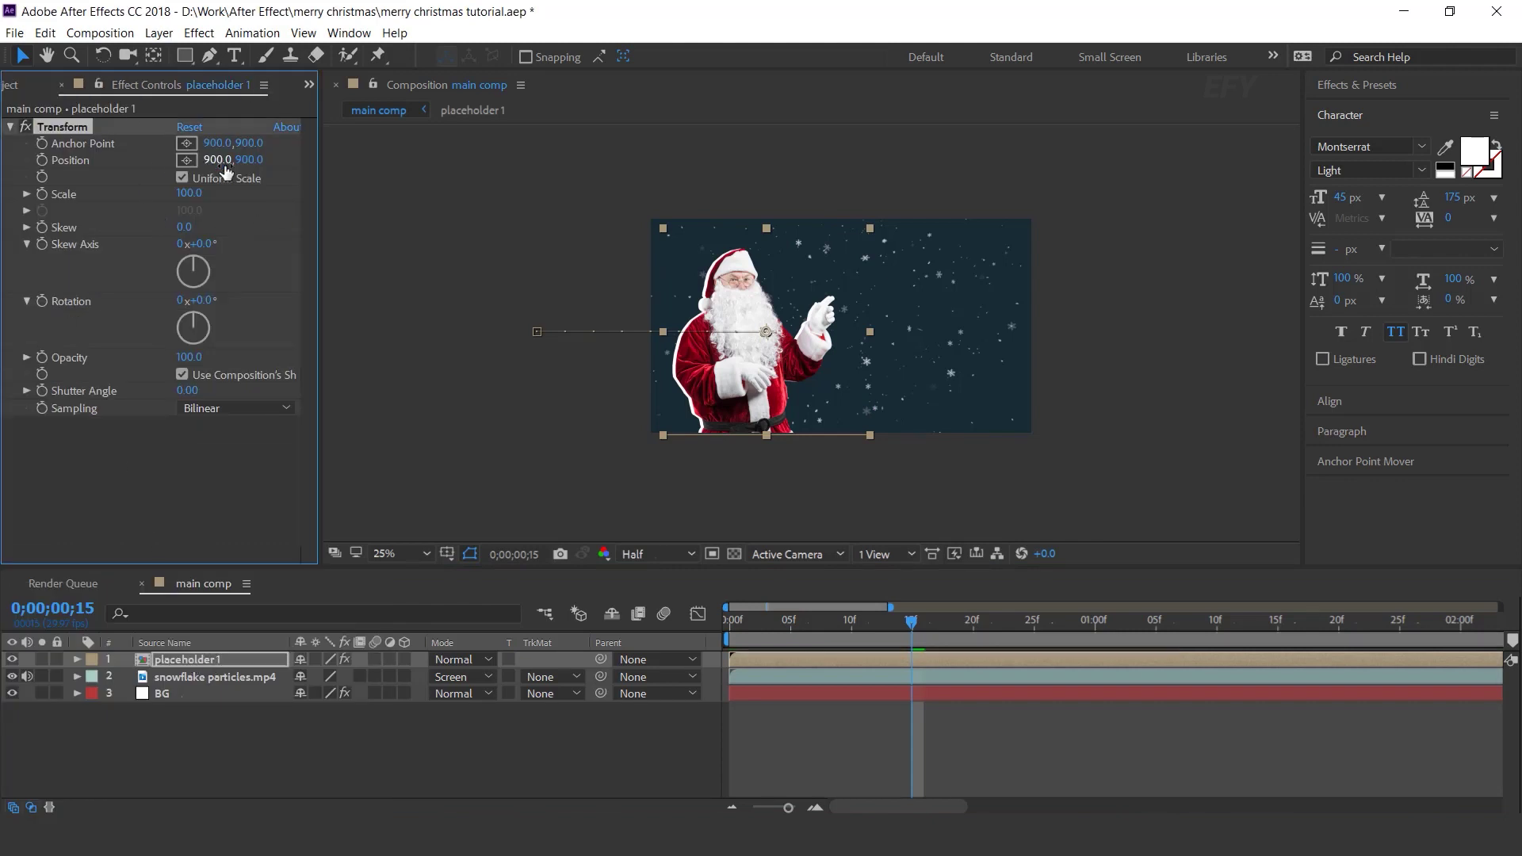
{"action": "left_click", "coordinate": [46, 161], "text": "alt"}
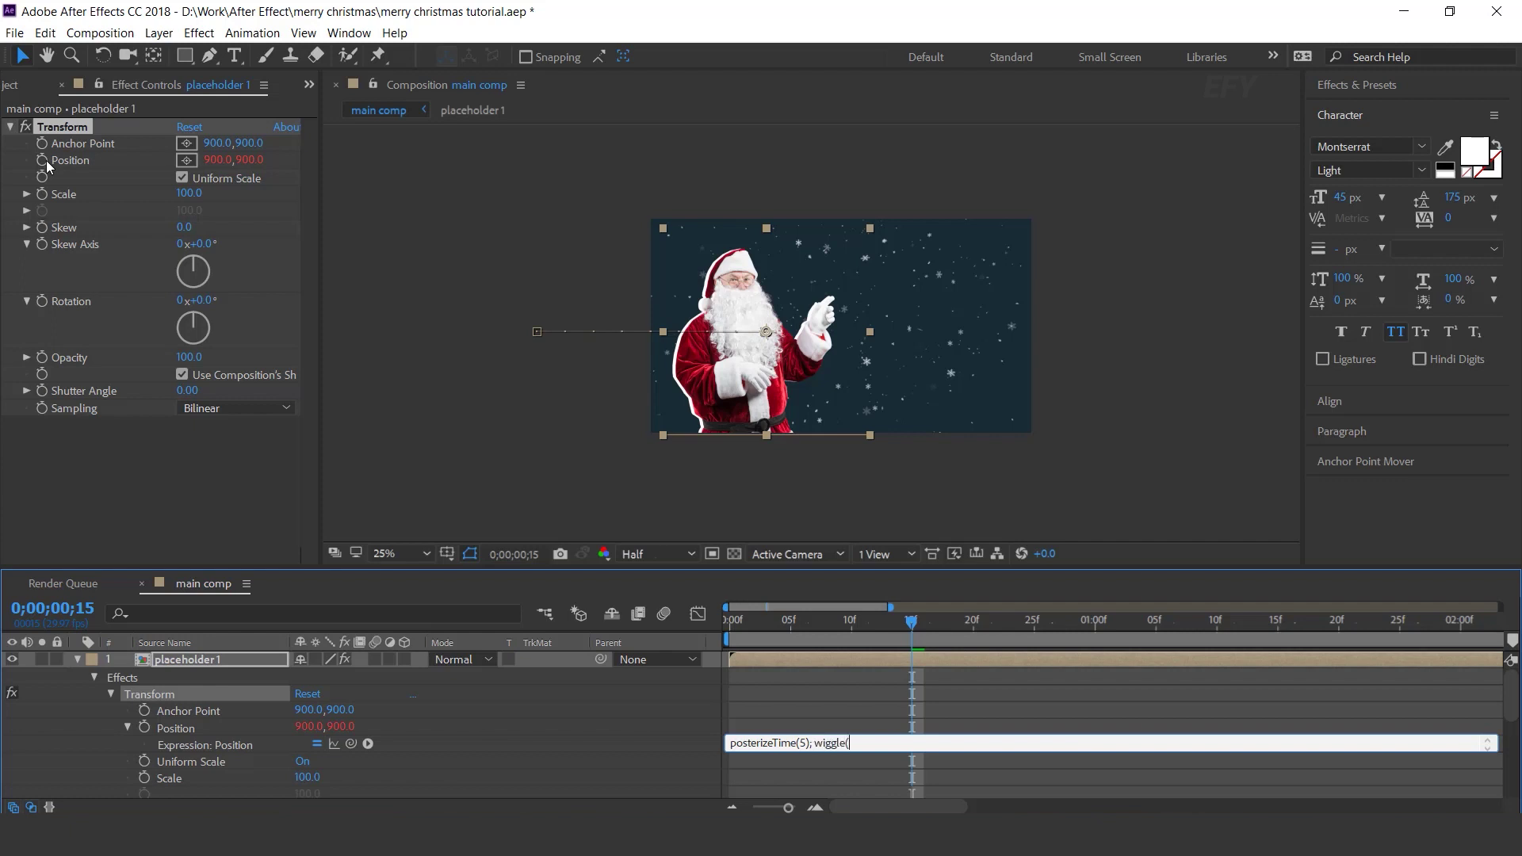
{"action": "type", "text": "10)"}
{"action": "key", "text": "KP_Enter"}
Preview the jittering Santa from the start of the comp
{"action": "key", "text": "Home"}
{"action": "key", "text": "space"}
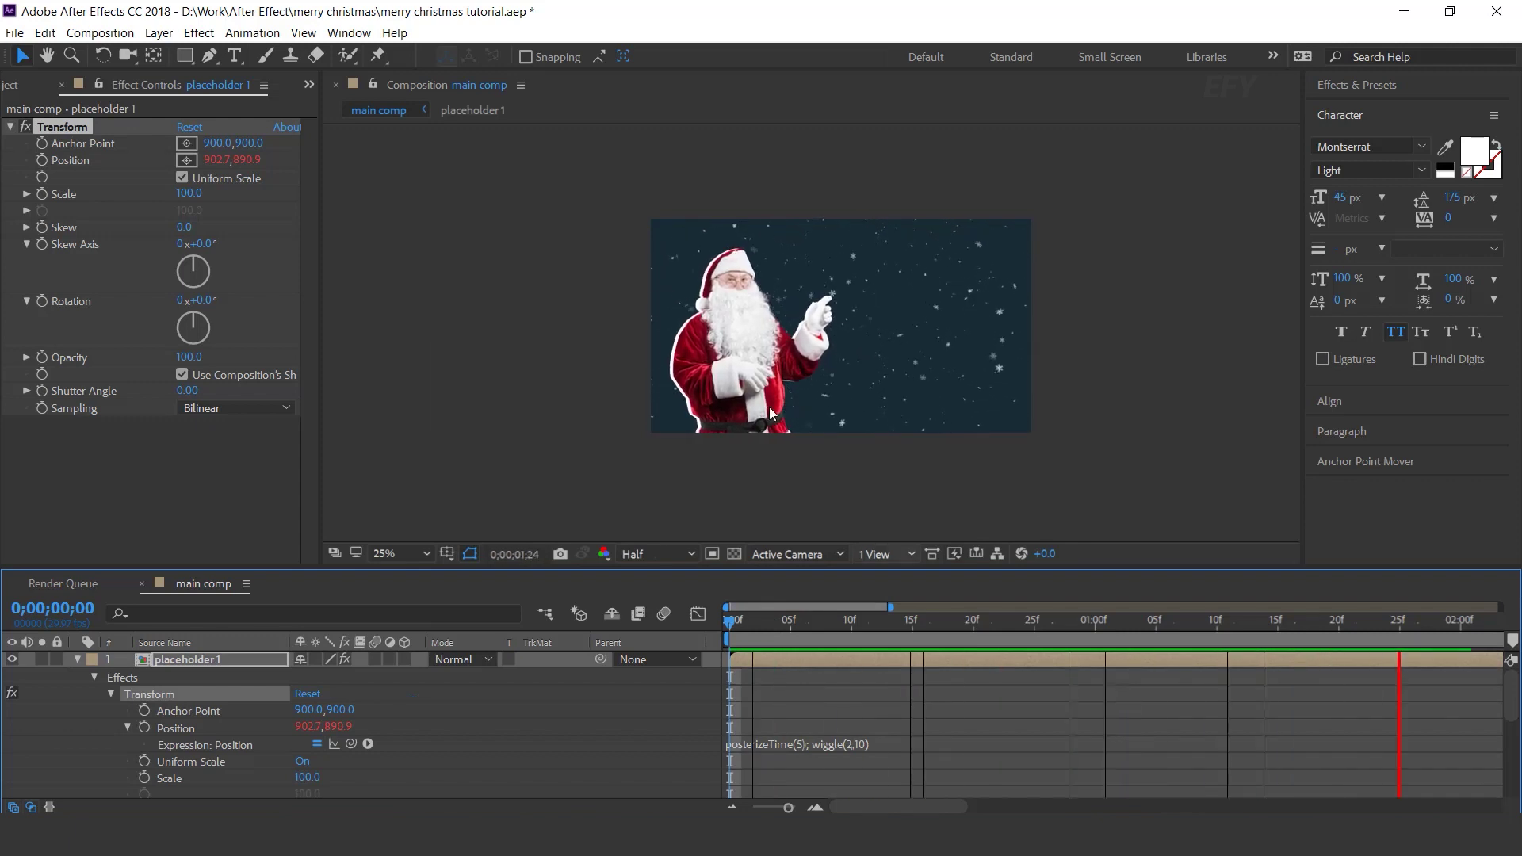
{"action": "key", "text": "space"}
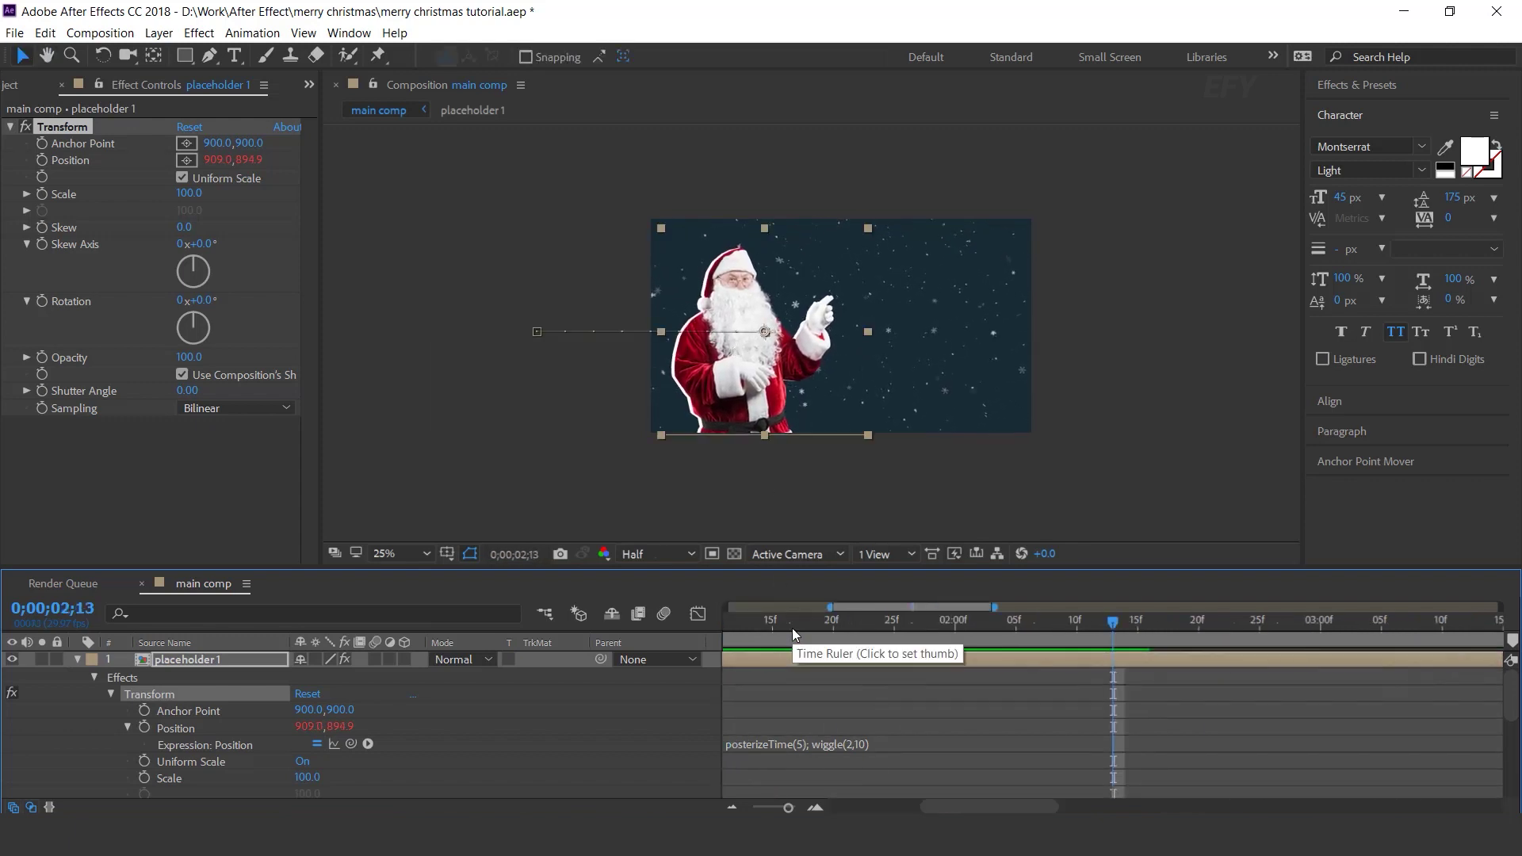
{"action": "key", "text": "space"}
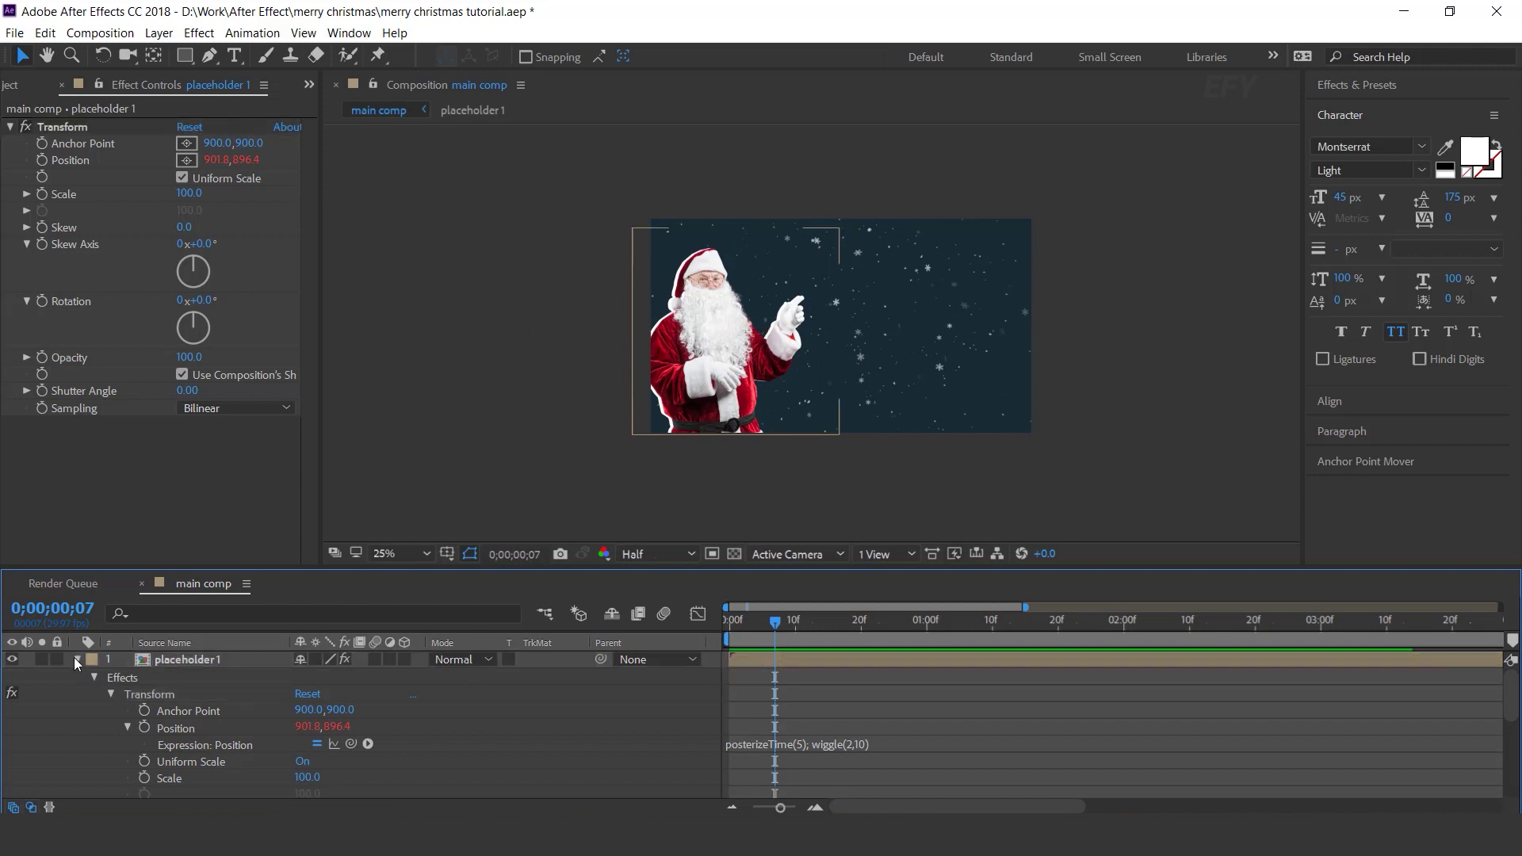
Give placeholder 1's Rotation the expression posterizeTime(5);wiggle(2,2)
{"action": "left_click", "coordinate": [77, 660]}
{"action": "left_click", "coordinate": [183, 654]}
{"action": "key", "text": "r"}
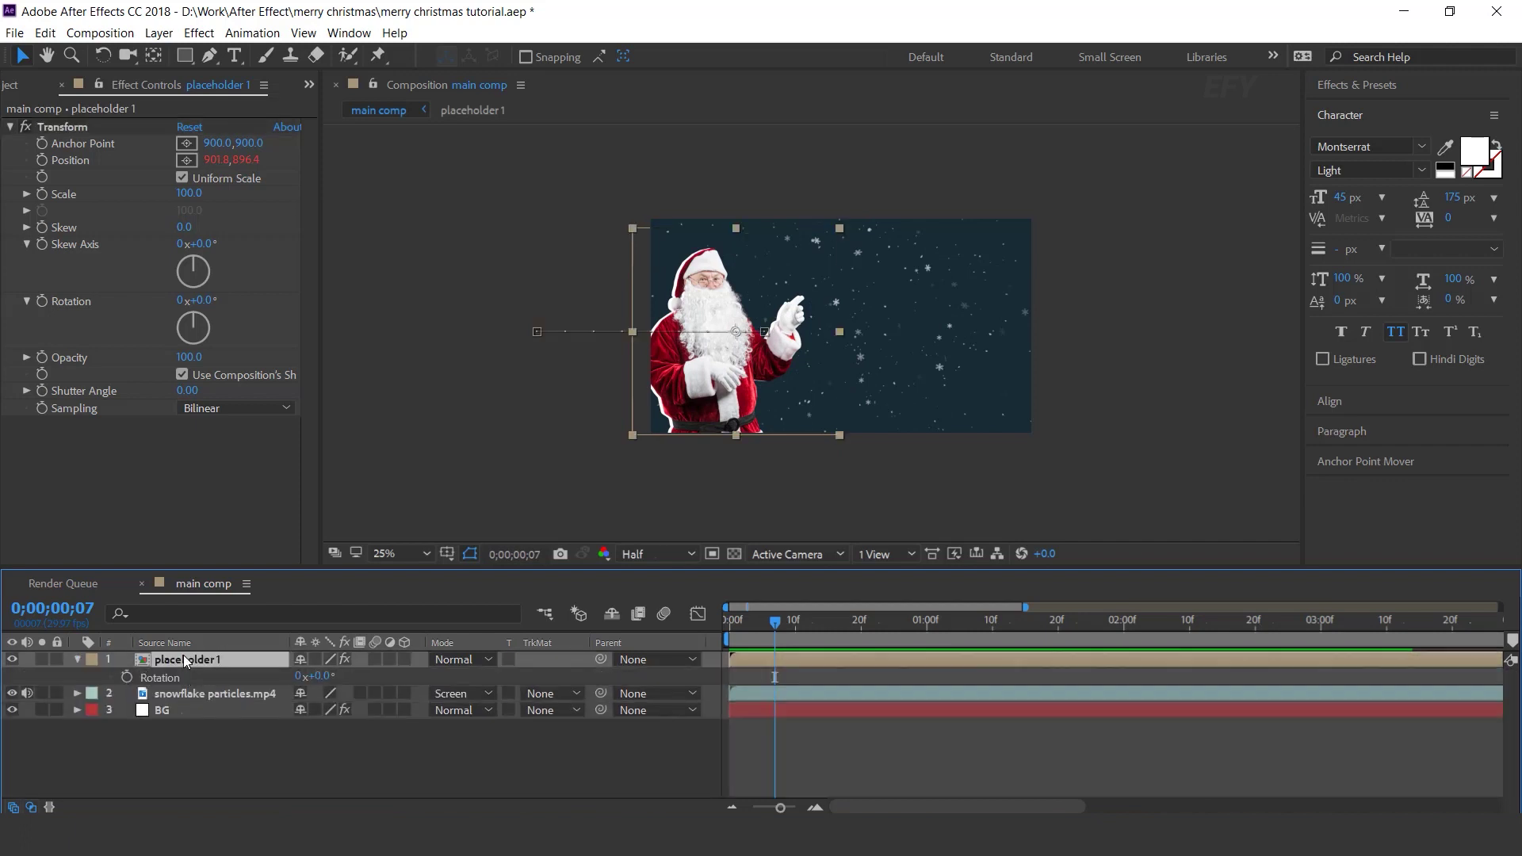
{"action": "left_click", "coordinate": [127, 676], "text": "alt"}
{"action": "type", "text": "posterizeTime(5"}
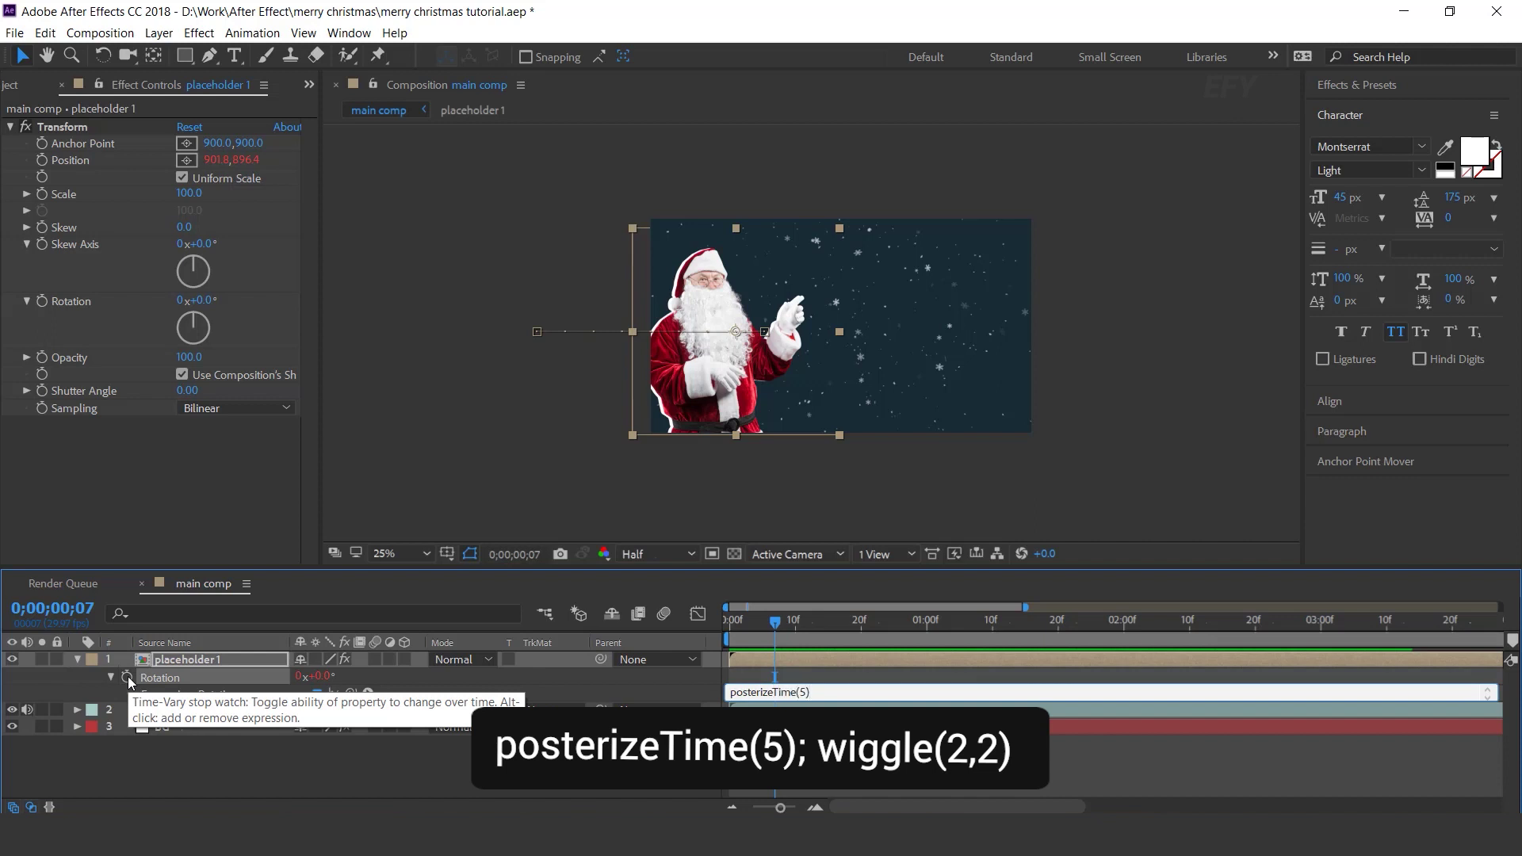
{"action": "type", "text": ");wiggle(2,2)"}
{"action": "key", "text": "KP_Enter"}
Preview the rotation jitter, stopping at frame 12
{"action": "key", "text": "space"}
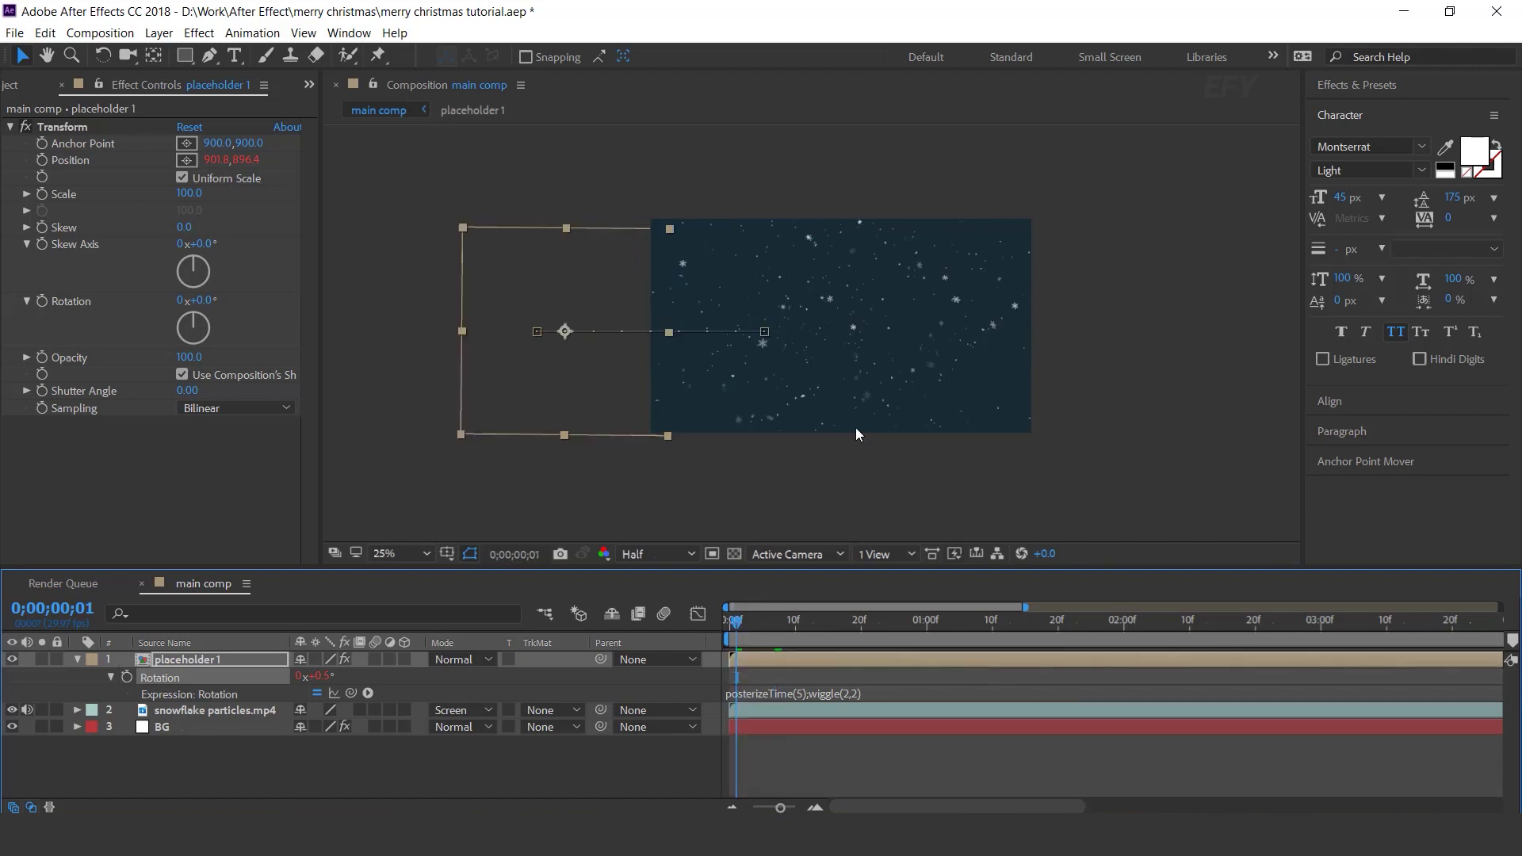
{"action": "scroll", "coordinate": [883, 420], "scroll_direction": "up", "scroll_amount": 1}
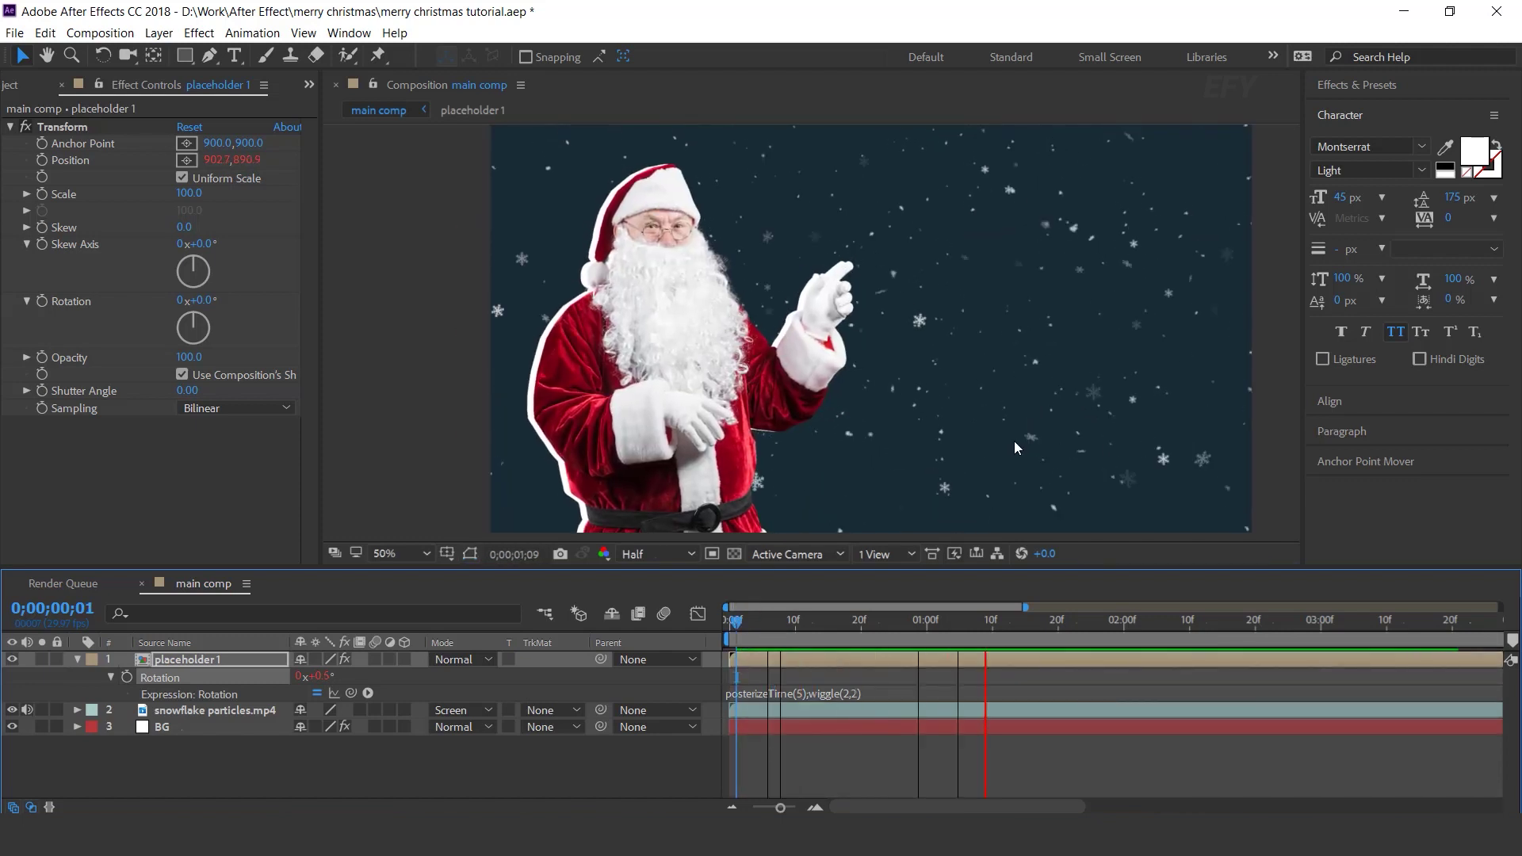
{"action": "scroll", "coordinate": [891, 358], "scroll_direction": "down", "scroll_amount": 1}
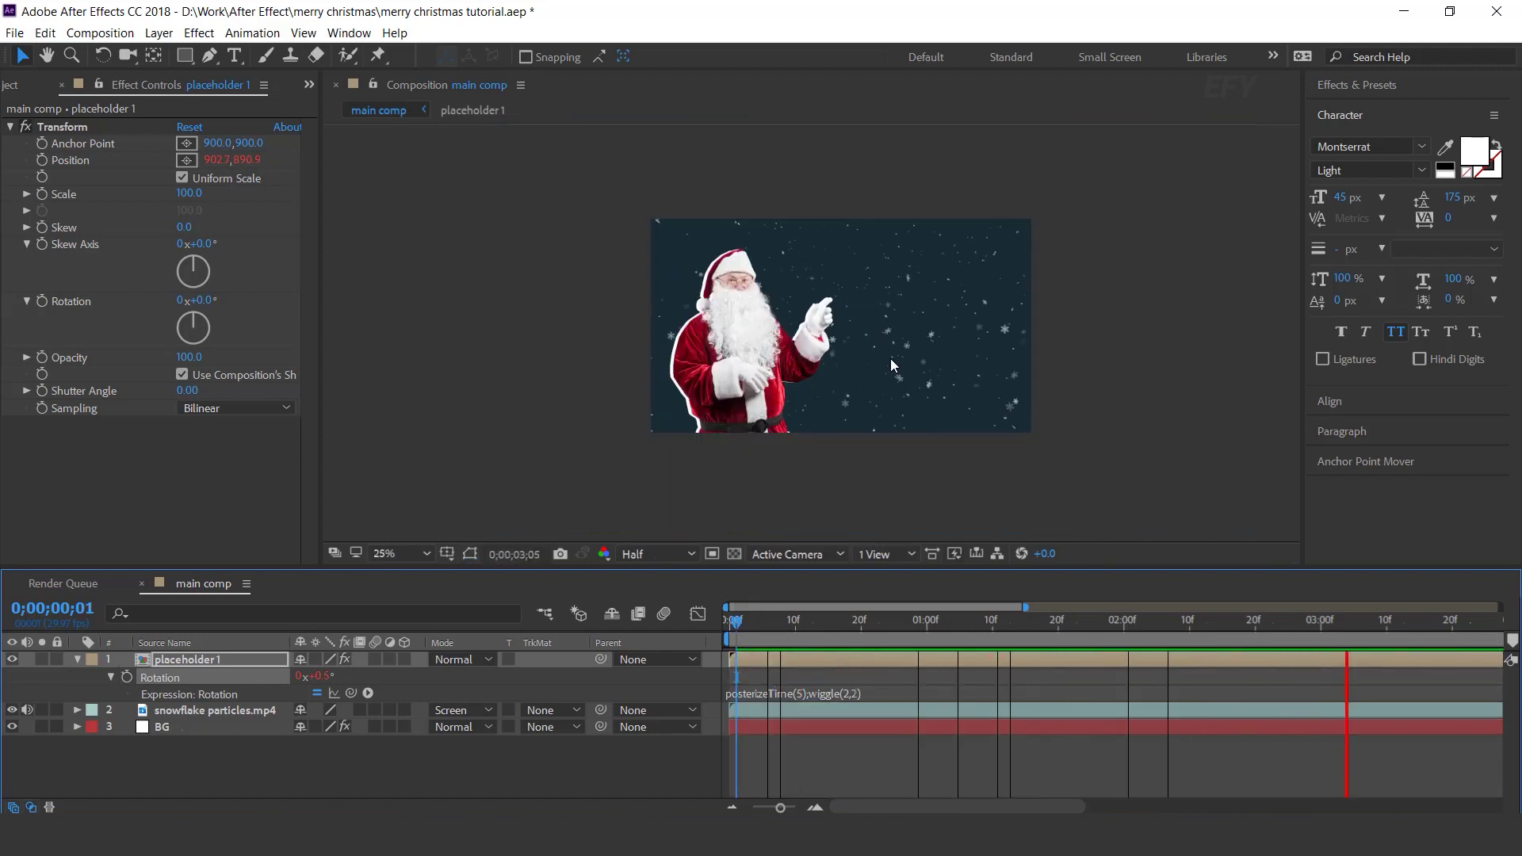
{"action": "left_click", "coordinate": [808, 623]}
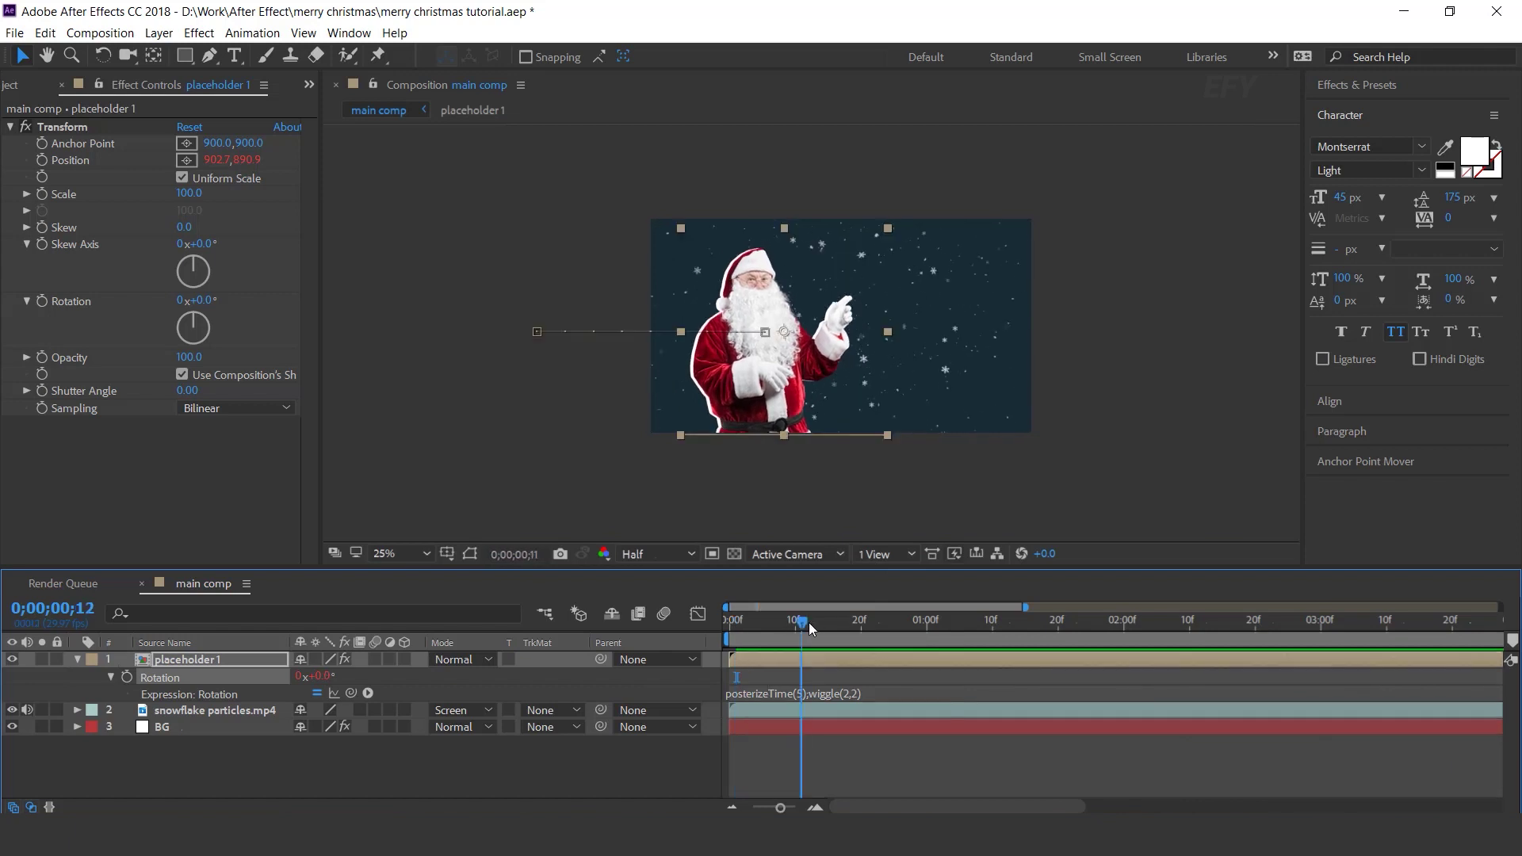
Set the Ellipse Tool to no stroke and a red fill
{"action": "left_click", "coordinate": [79, 661]}
{"action": "left_click", "coordinate": [310, 750]}
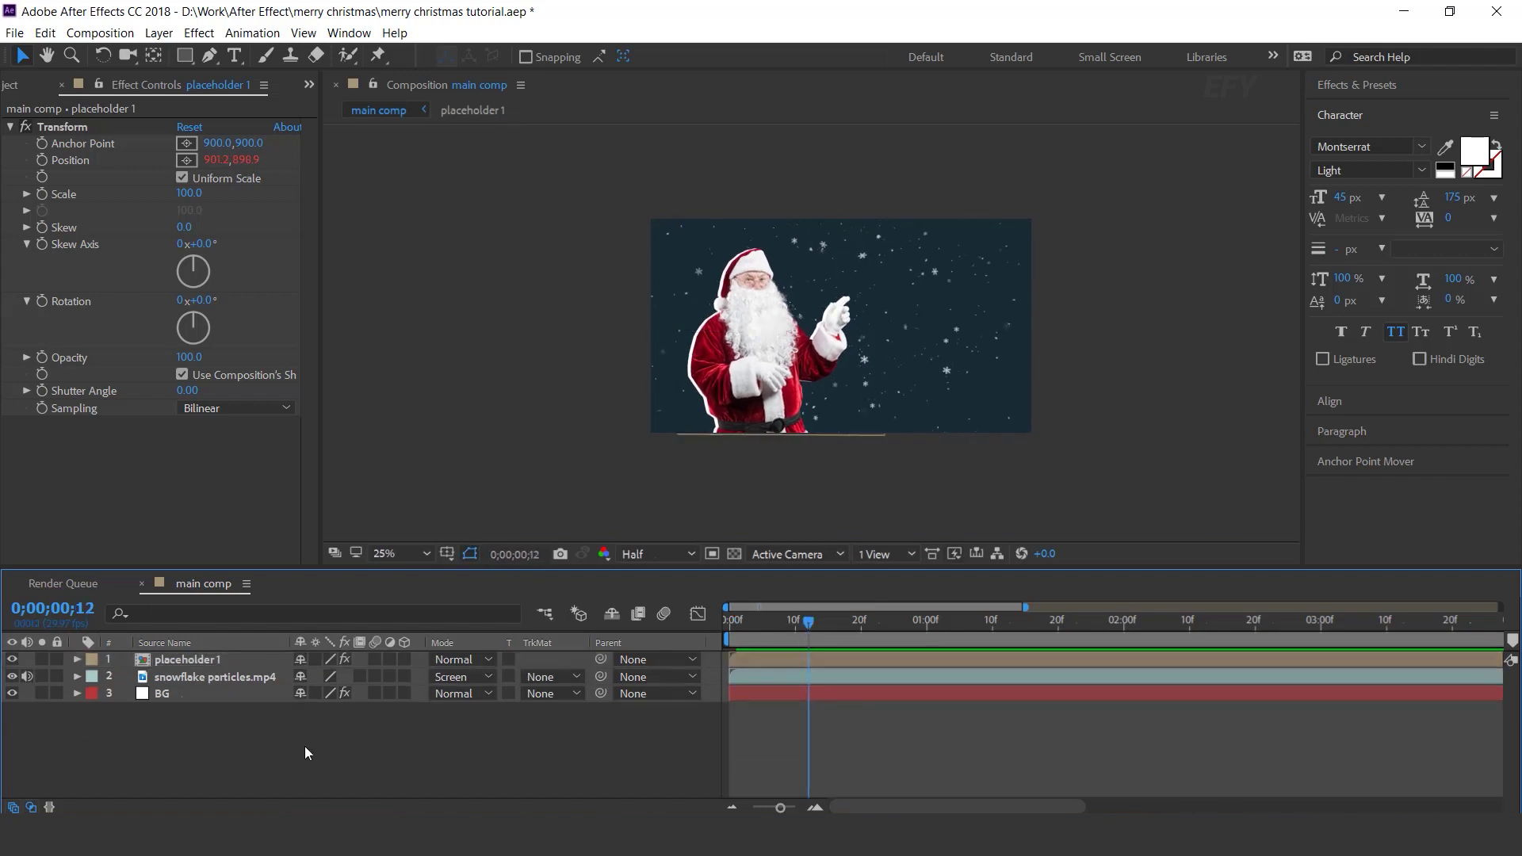
{"action": "key", "text": "space"}
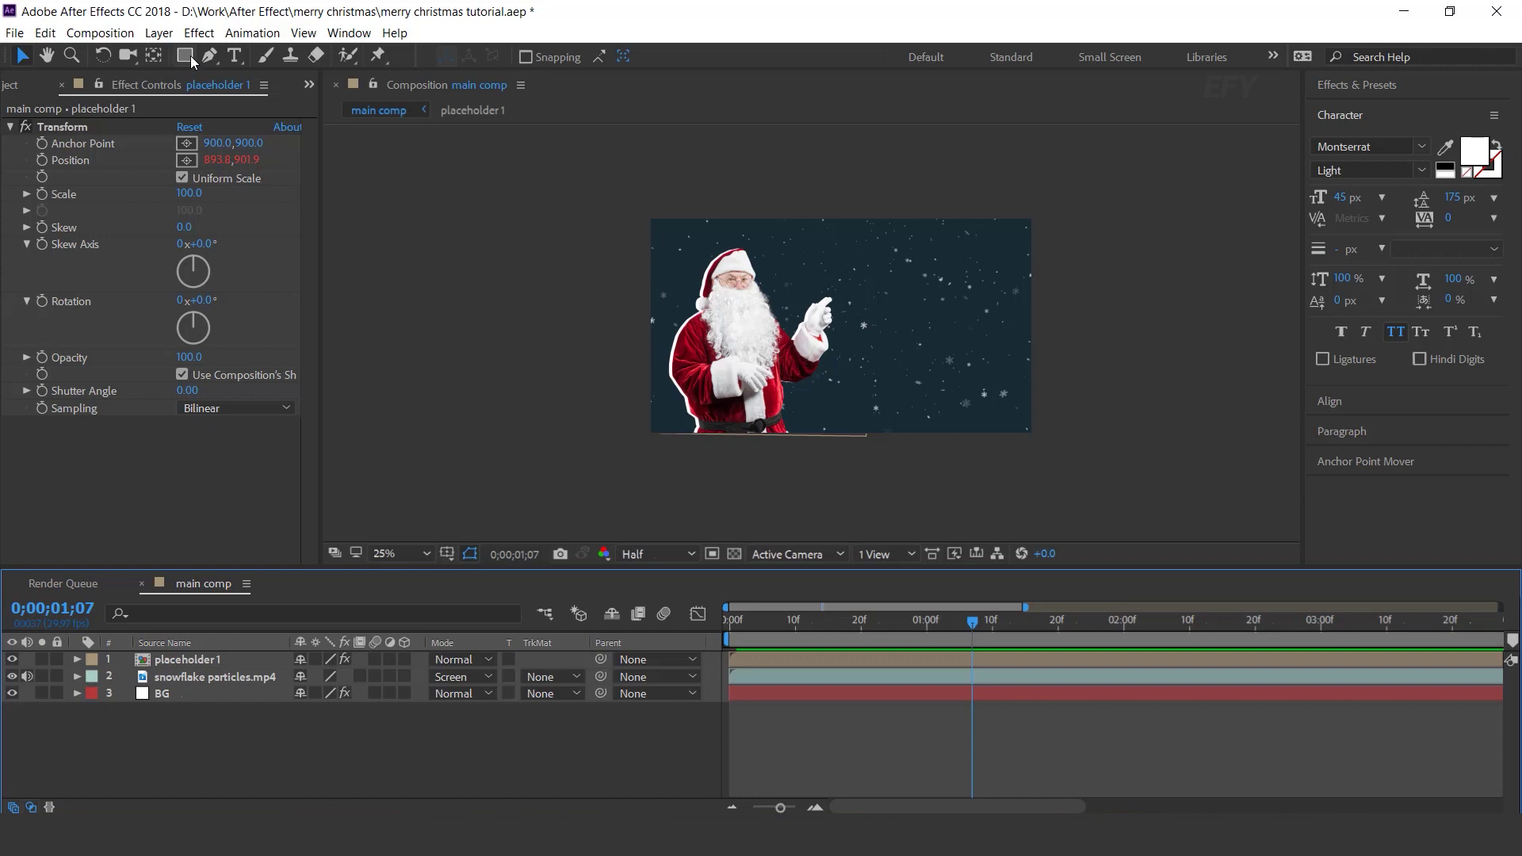
{"action": "left_click_drag", "start_coordinate": [190, 56], "coordinate": [278, 103]}
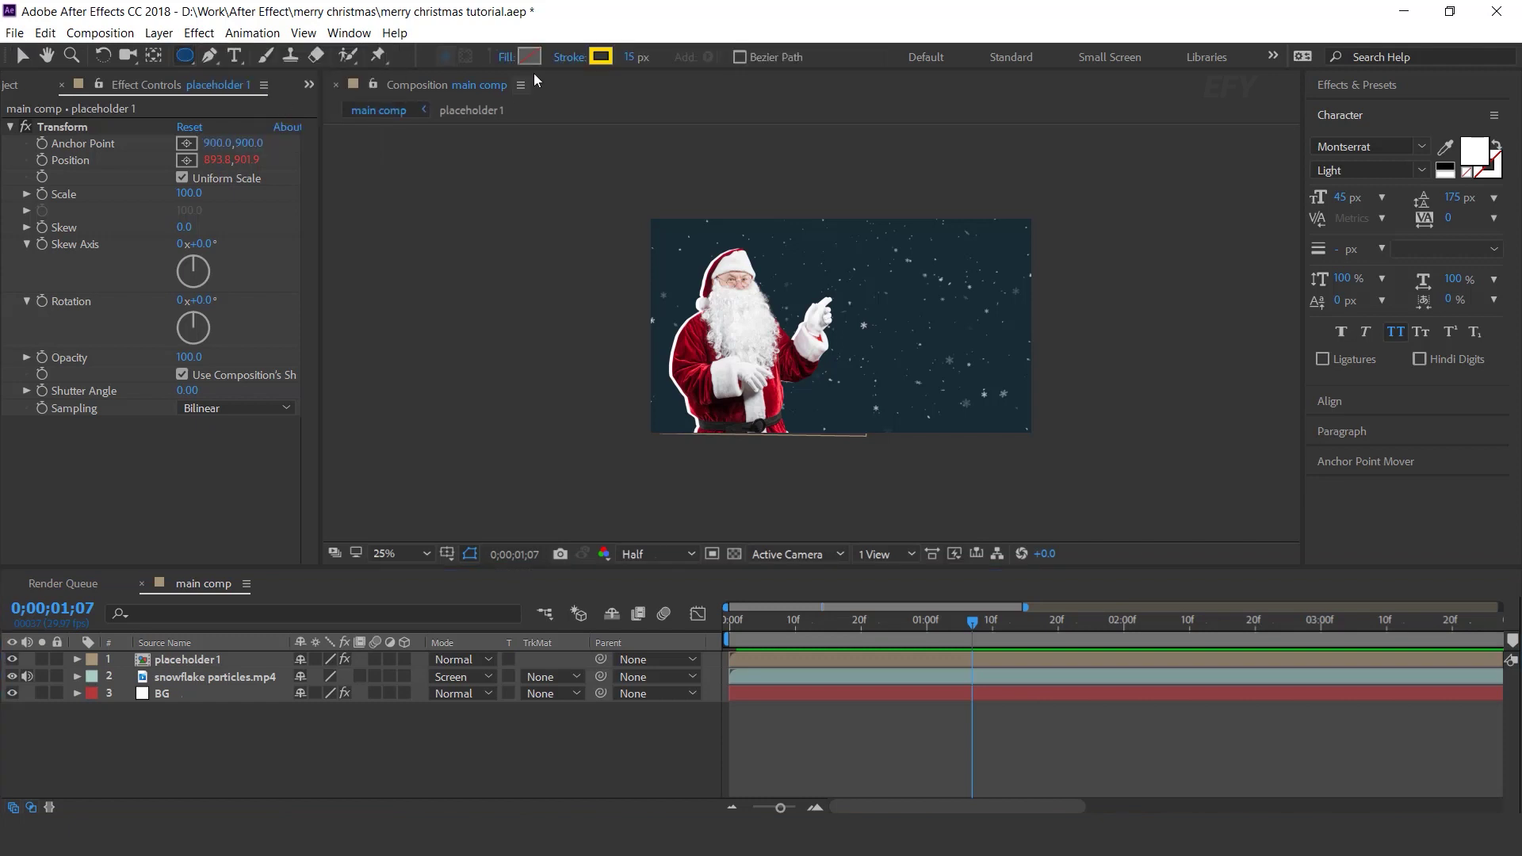
{"action": "left_click", "coordinate": [571, 57]}
{"action": "left_click", "coordinate": [238, 135]}
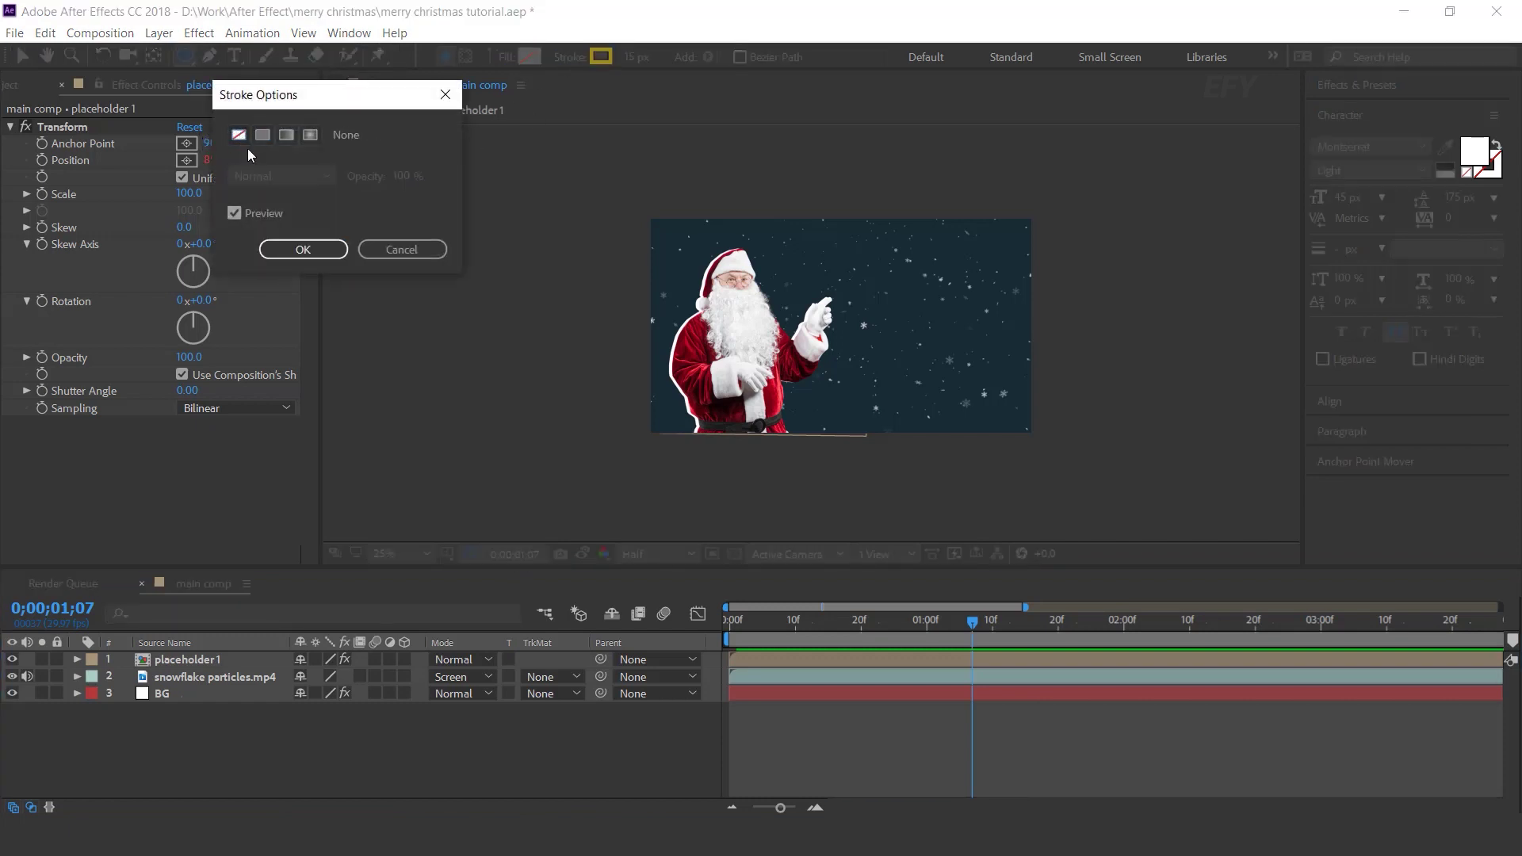
{"action": "left_click", "coordinate": [302, 249]}
{"action": "left_click", "coordinate": [536, 60]}
{"action": "left_click", "coordinate": [222, 217]}
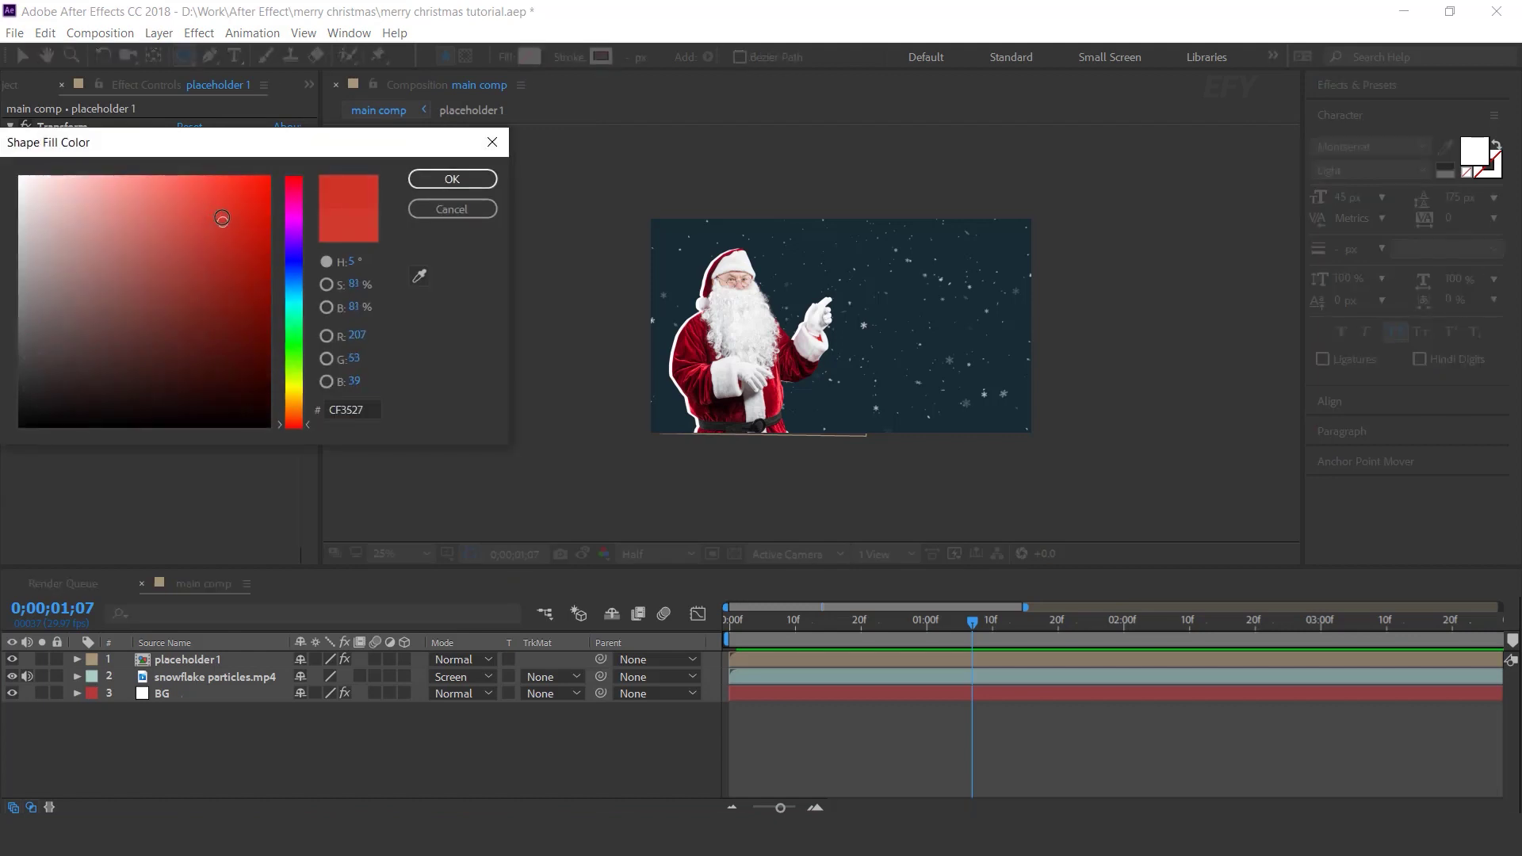
{"action": "left_click", "coordinate": [452, 179]}
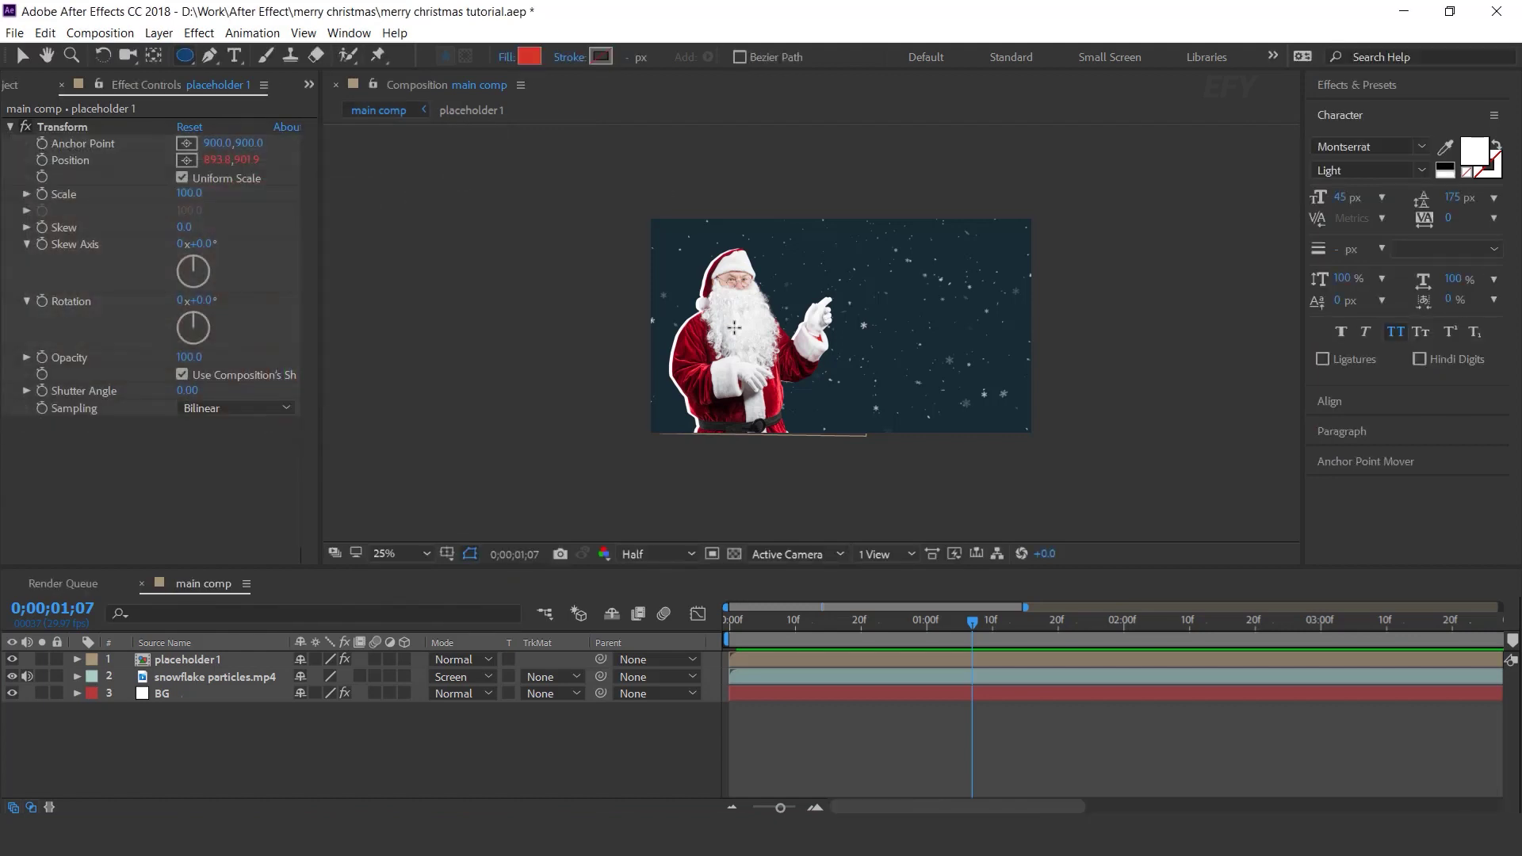
Draw the red circle over Santa and centre its anchor point
{"action": "left_click_drag", "start_coordinate": [733, 326], "coordinate": [803, 393]}
{"action": "key", "text": "v"}
{"action": "left_click", "coordinate": [1365, 461]}
{"action": "left_click", "coordinate": [1358, 272]}
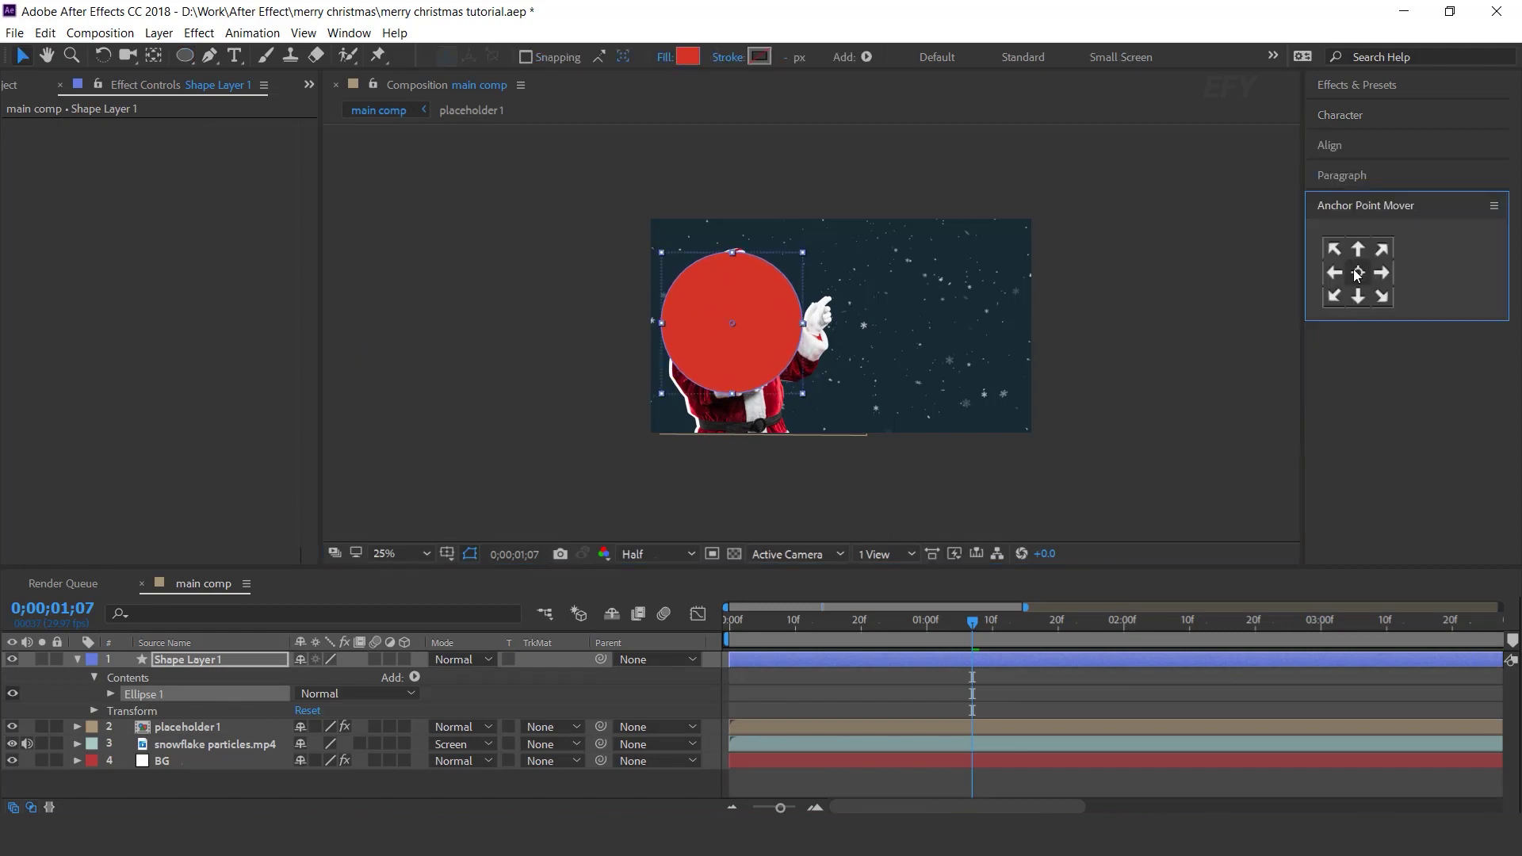
Nudge the red circle slightly down and move Shape Layer 1 below the Santa placeholder1 layer
{"action": "left_click", "coordinate": [78, 659]}
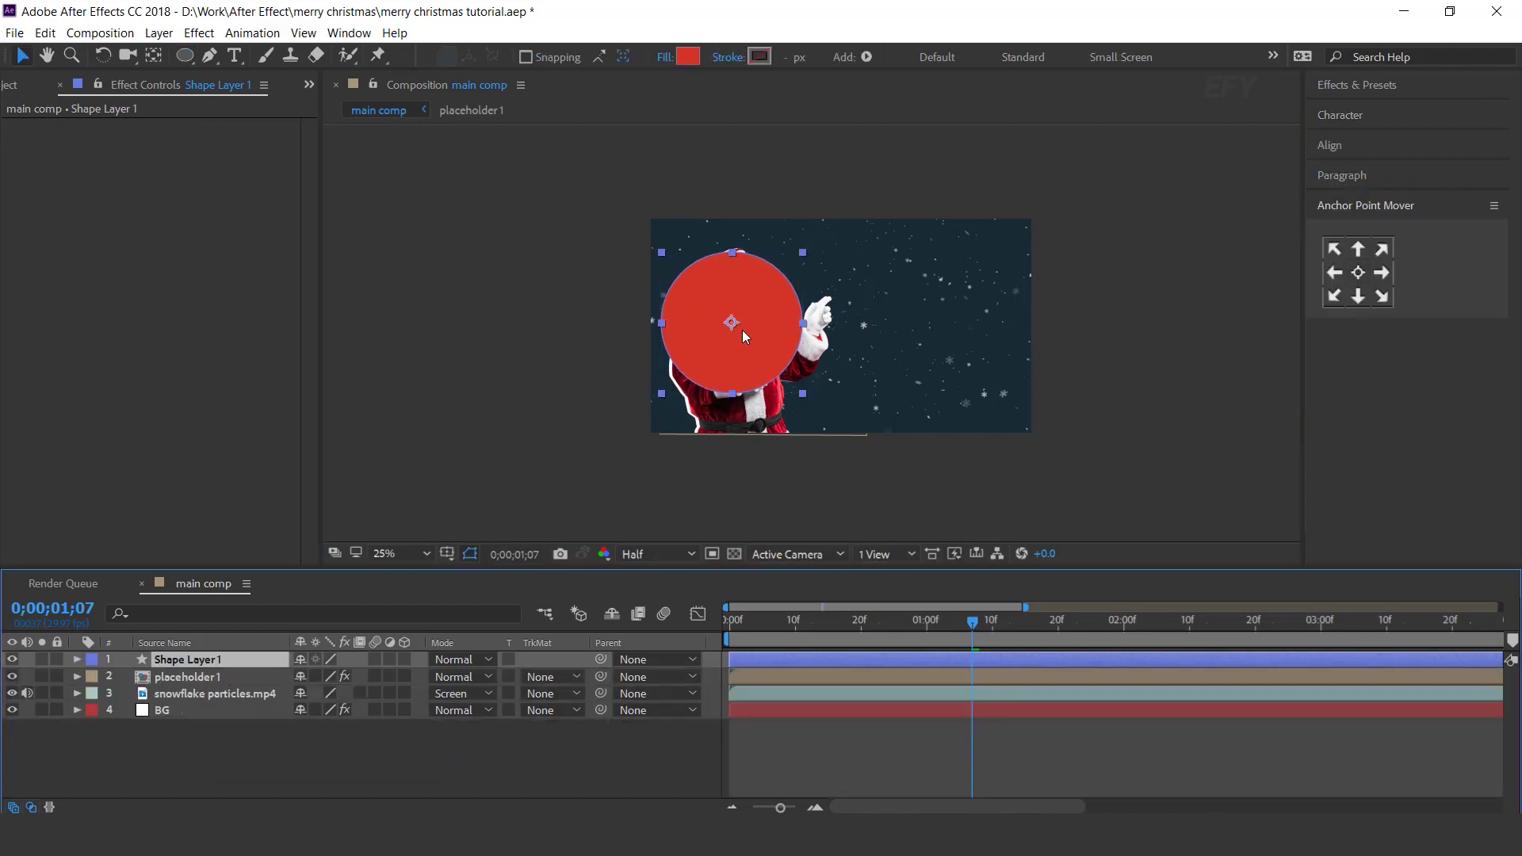
{"action": "left_click_drag", "start_coordinate": [745, 355], "coordinate": [746, 360]}
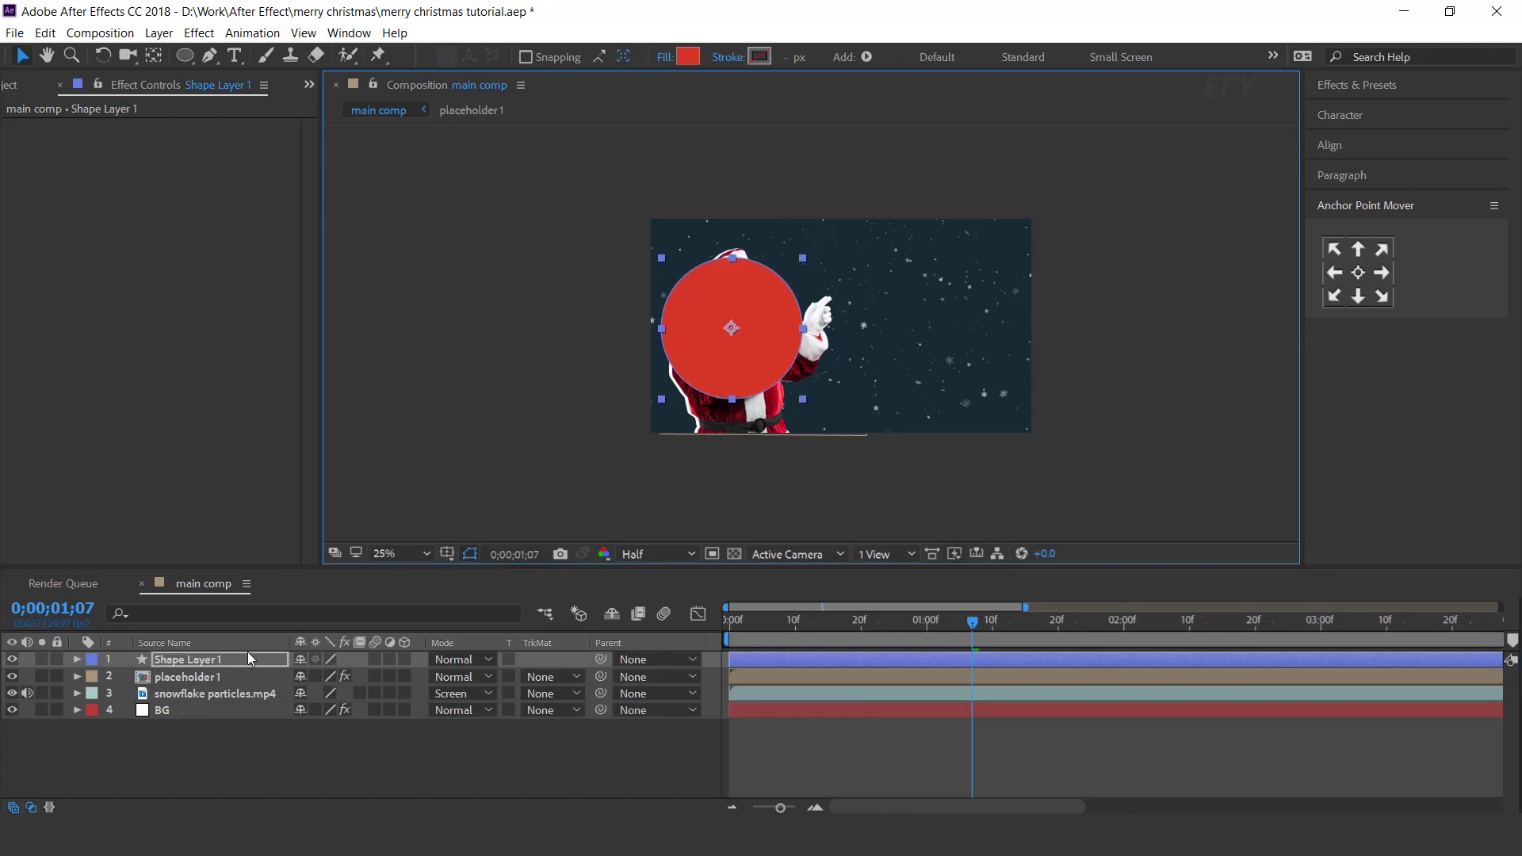
{"action": "left_click_drag", "start_coordinate": [233, 669], "coordinate": [222, 688]}
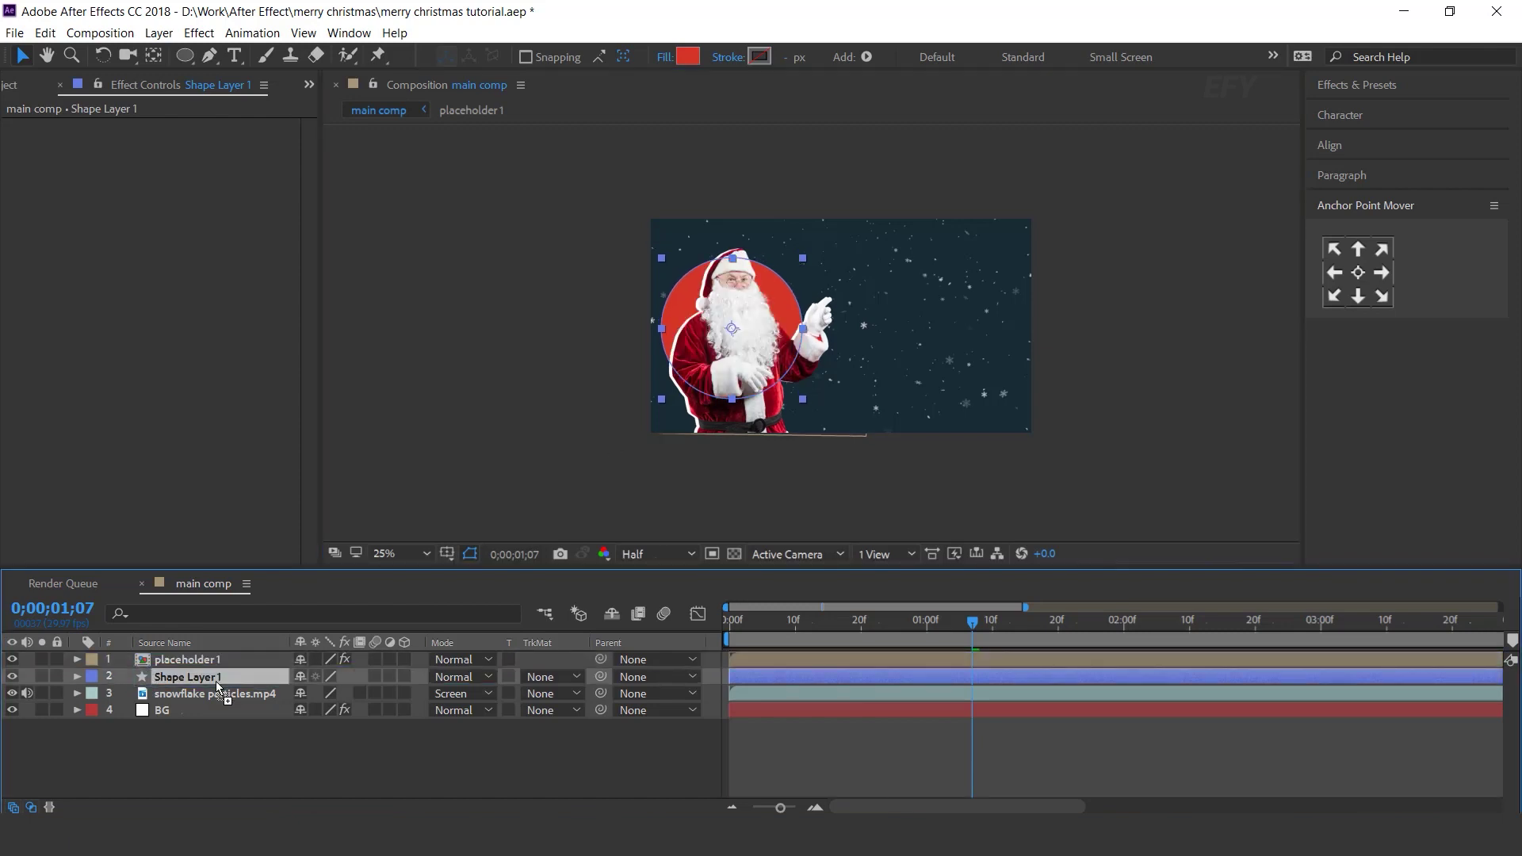
{"action": "left_click", "coordinate": [617, 759]}
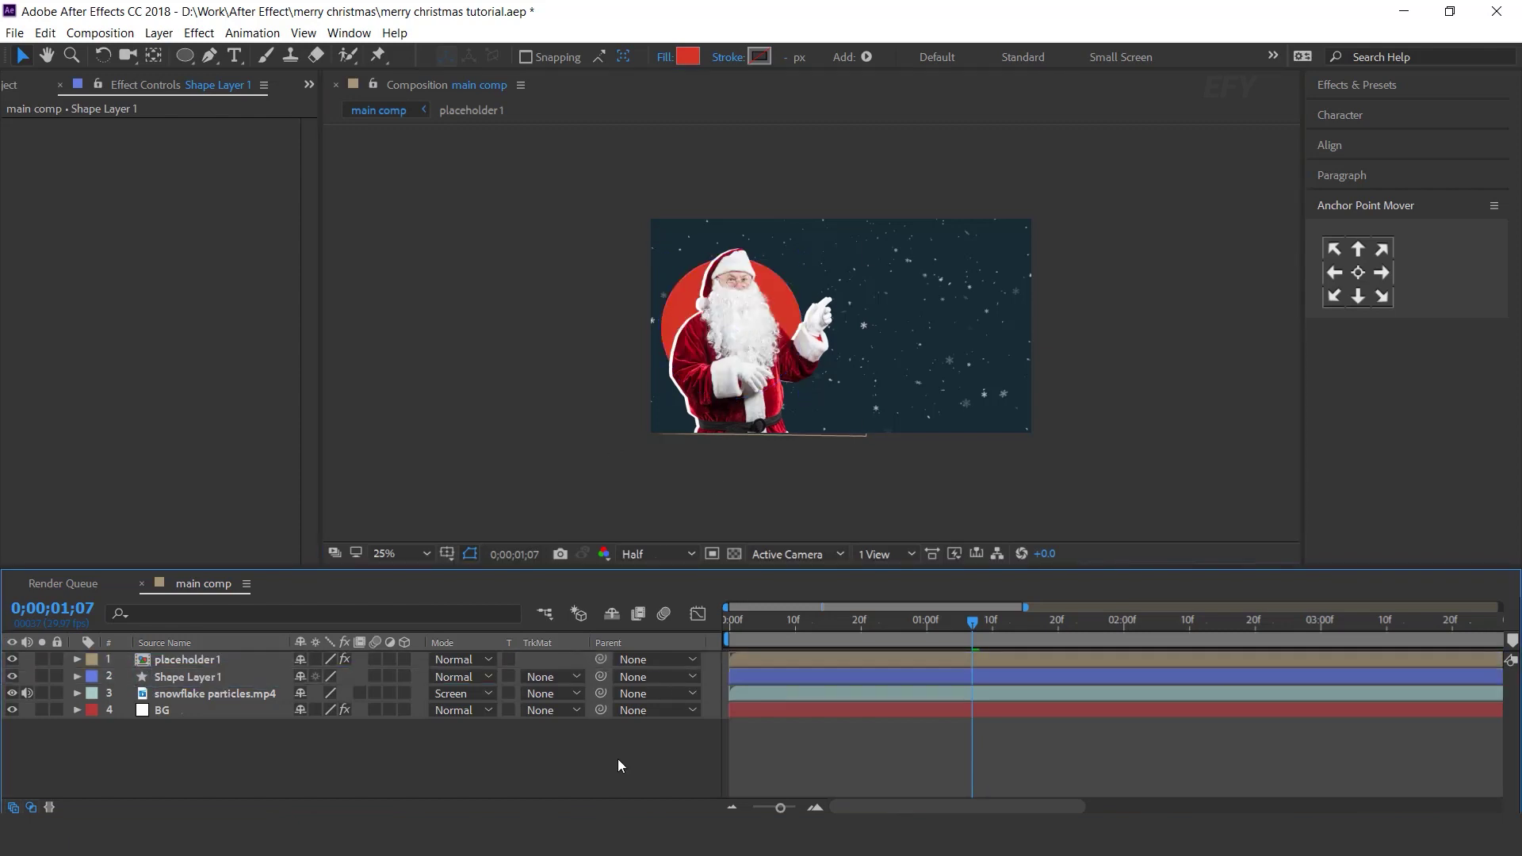
{"action": "left_click", "coordinate": [173, 675]}
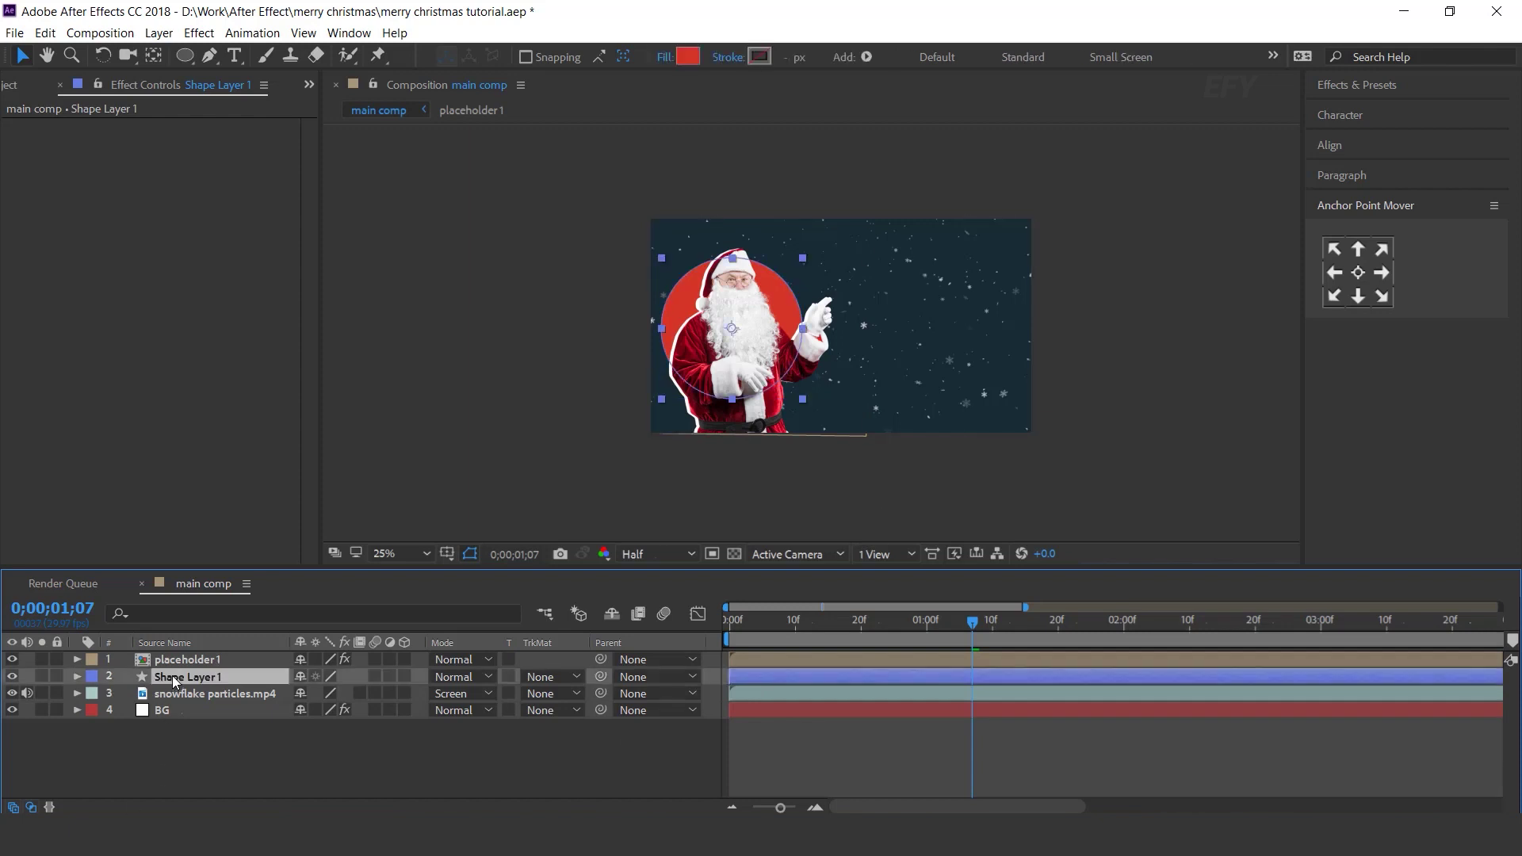
Keyframe the circle's Position at one second, starting off-frame at the upper right at 0;00
{"action": "key", "text": "p"}
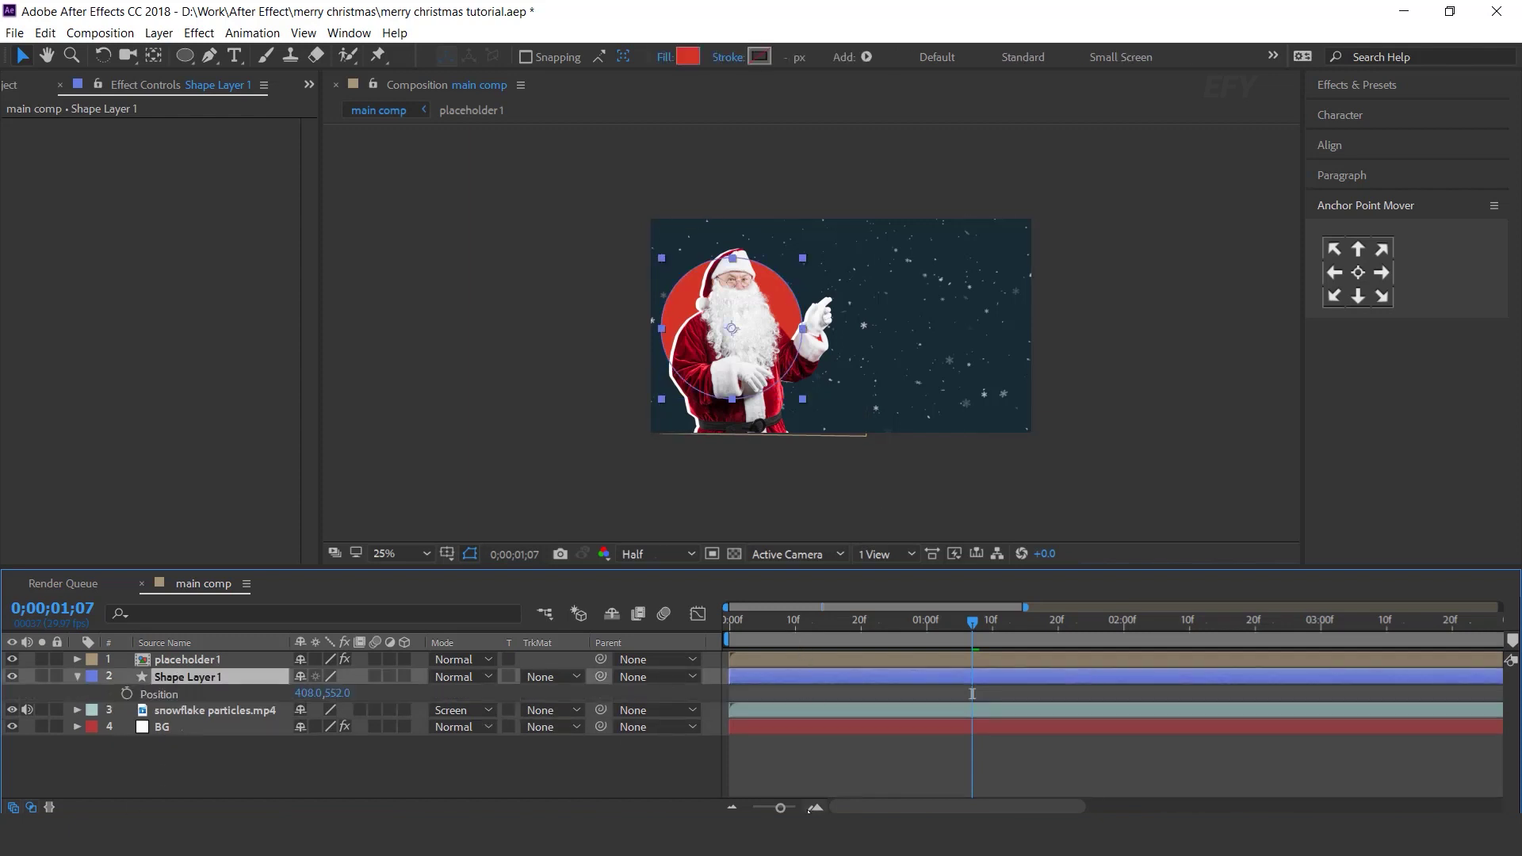
{"action": "left_click_drag", "start_coordinate": [725, 625], "coordinate": [926, 632]}
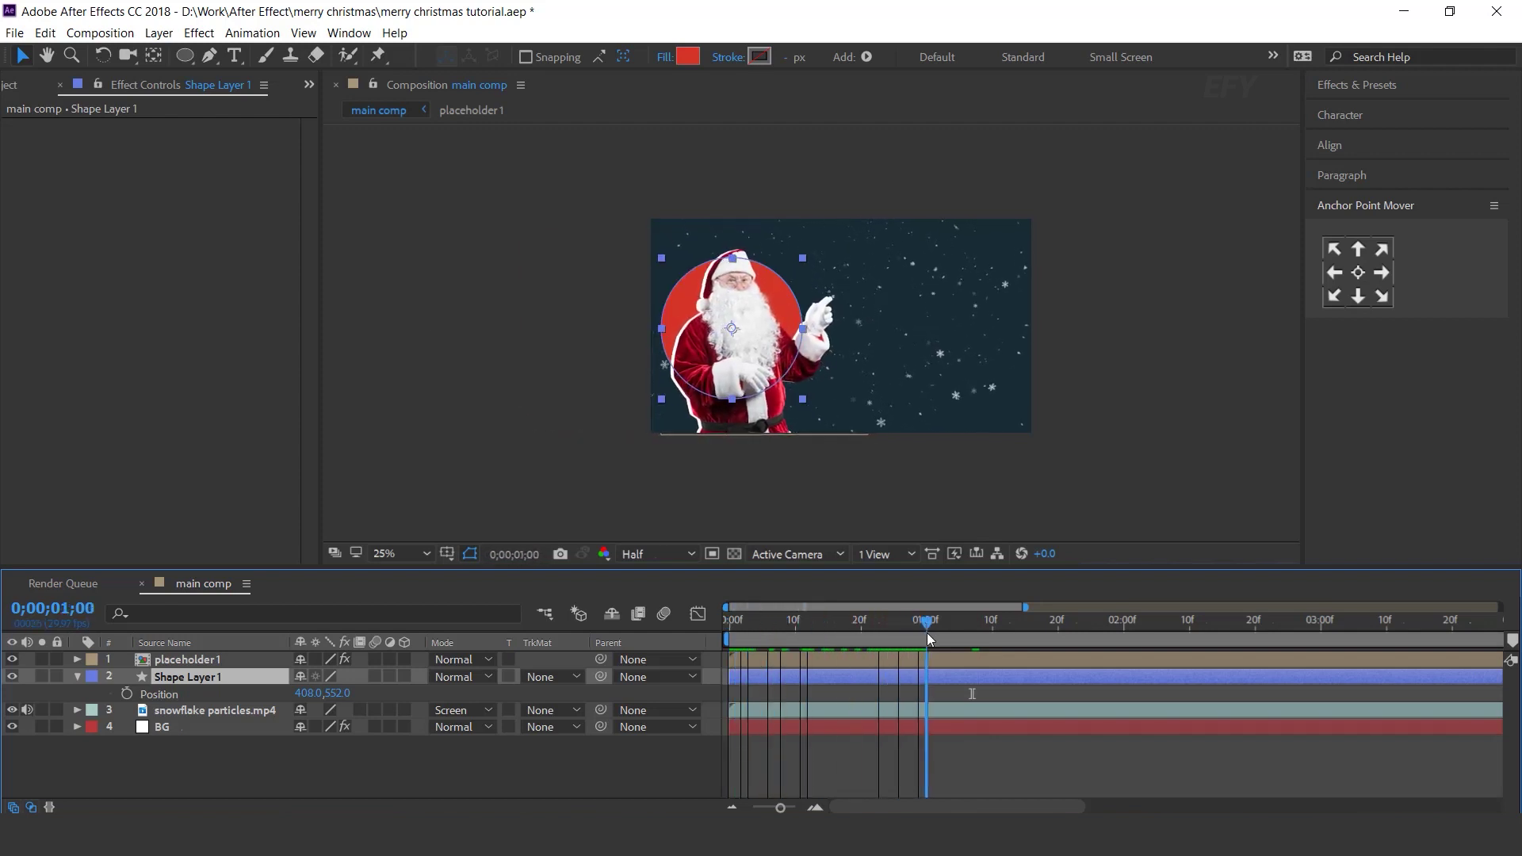
{"action": "left_click", "coordinate": [126, 694]}
{"action": "key", "text": "Home"}
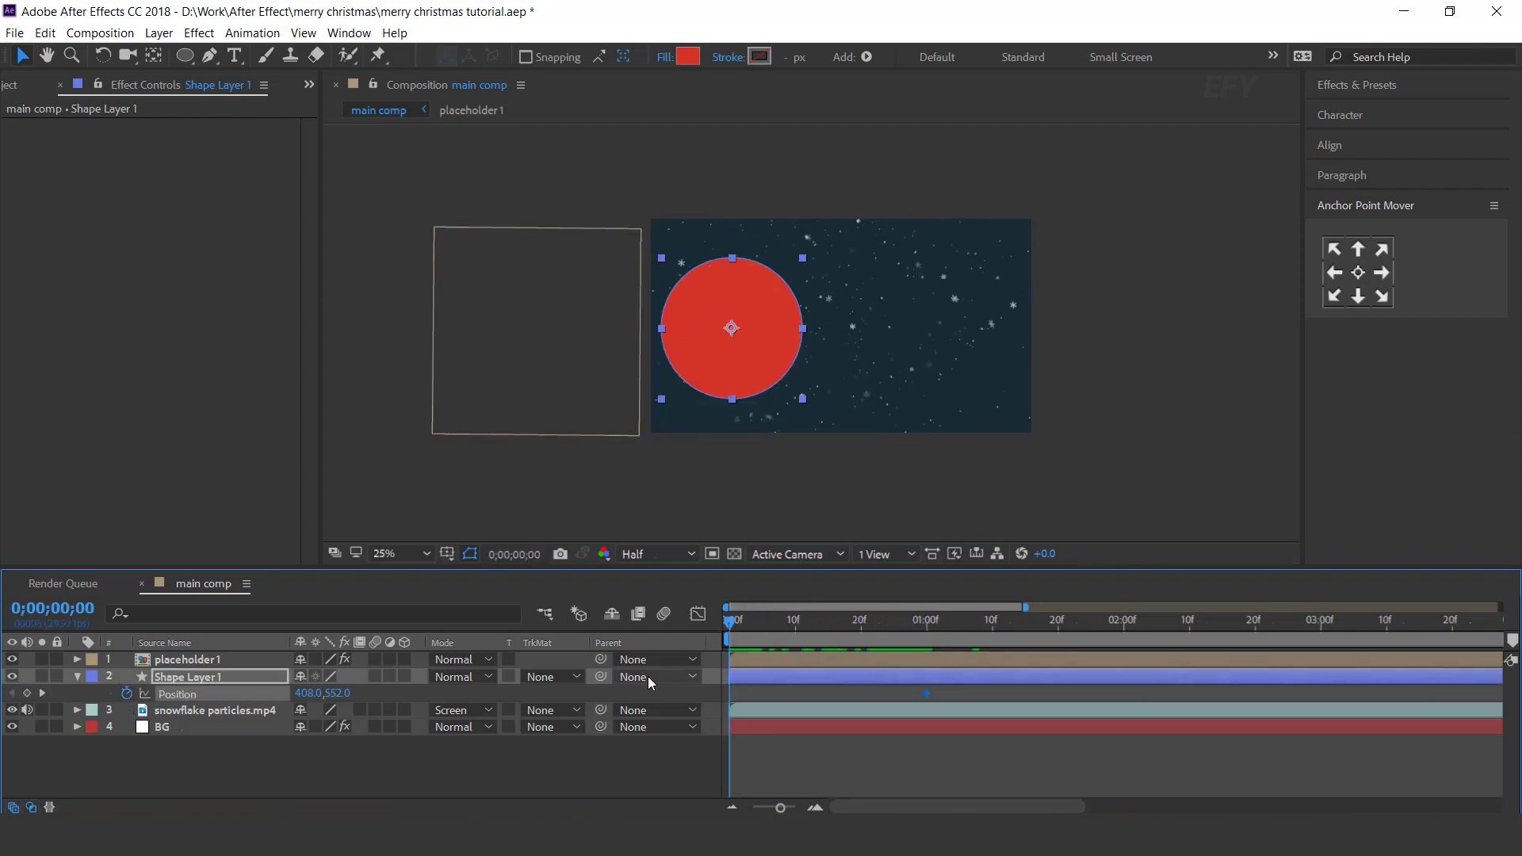
{"action": "left_click_drag", "start_coordinate": [731, 328], "coordinate": [1137, 173]}
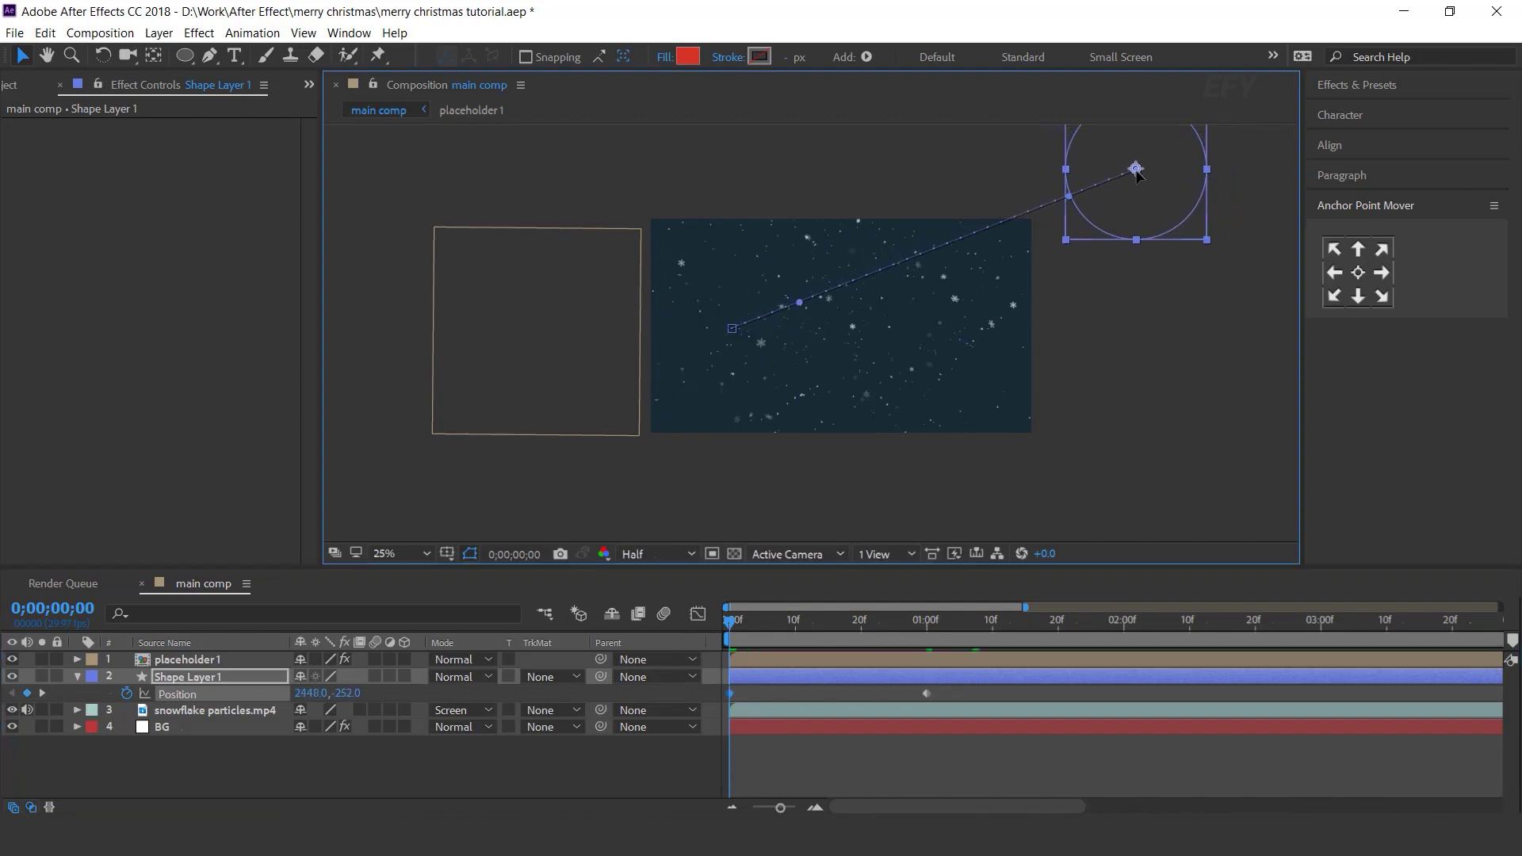
Keyframe the circle's Scale from 0% at the start to 100% at frame 24
{"action": "key", "text": "shift+s"}
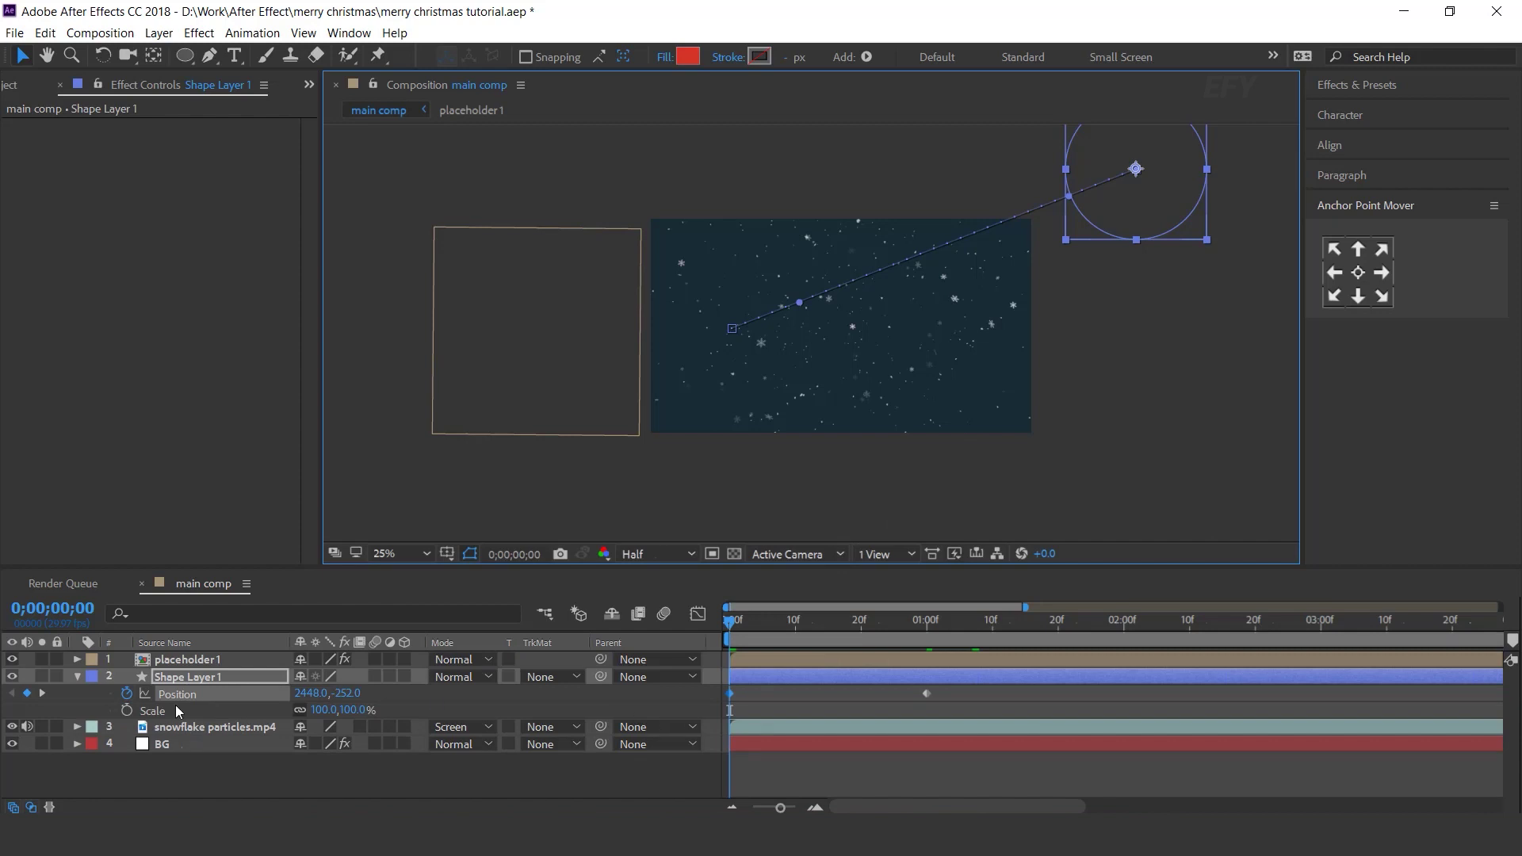
{"action": "left_click", "coordinate": [126, 710]}
{"action": "left_click", "coordinate": [353, 710]}
{"action": "type", "text": "0"}
{"action": "key", "text": "Return"}
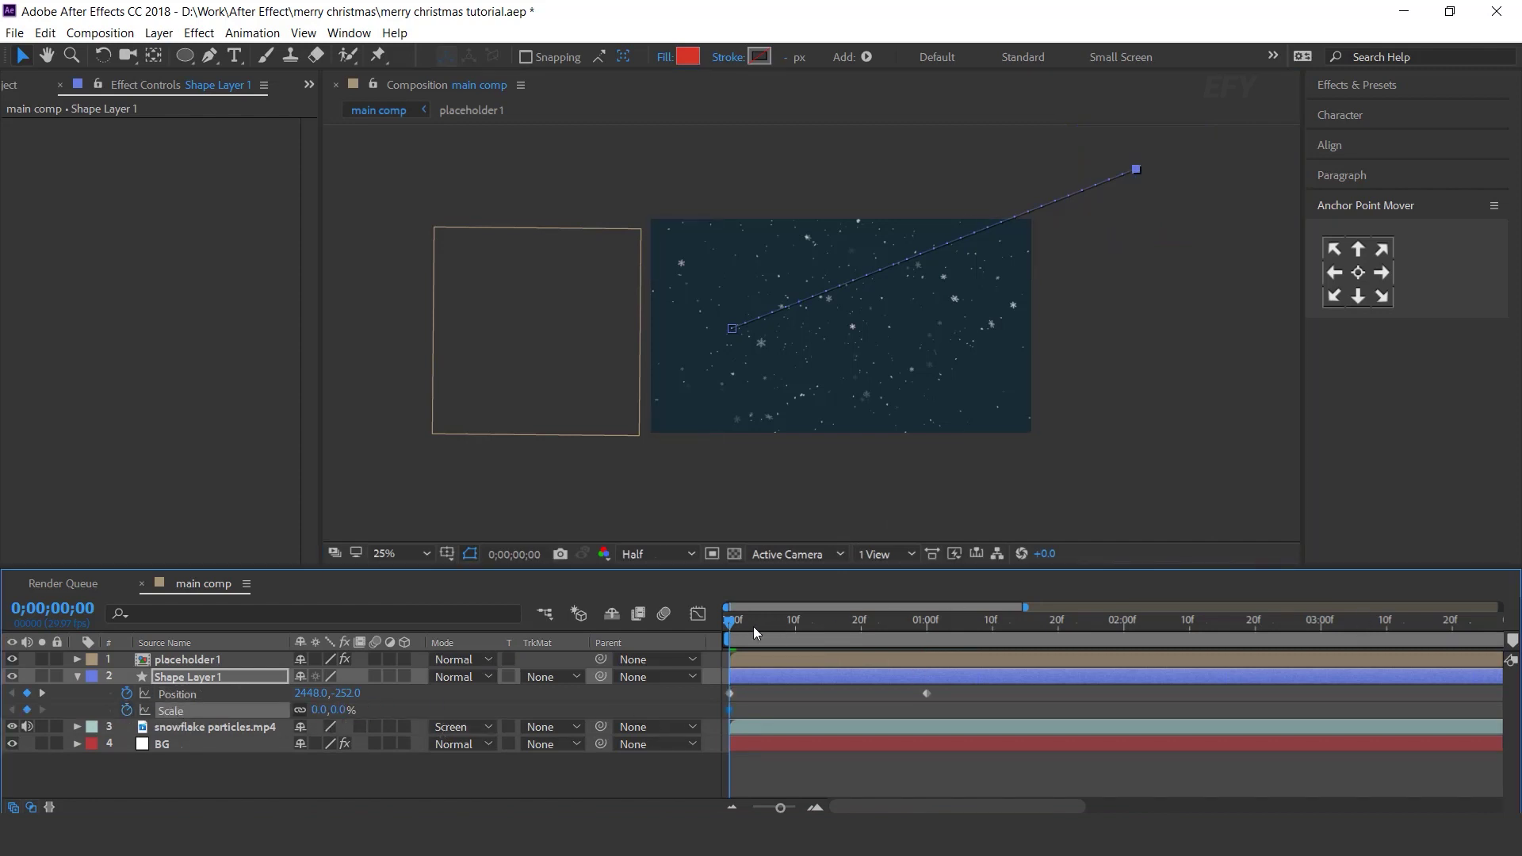
{"action": "left_click_drag", "start_coordinate": [742, 626], "coordinate": [891, 619]}
{"action": "left_click", "coordinate": [337, 711]}
{"action": "type", "text": "100"}
{"action": "key", "text": "Return"}
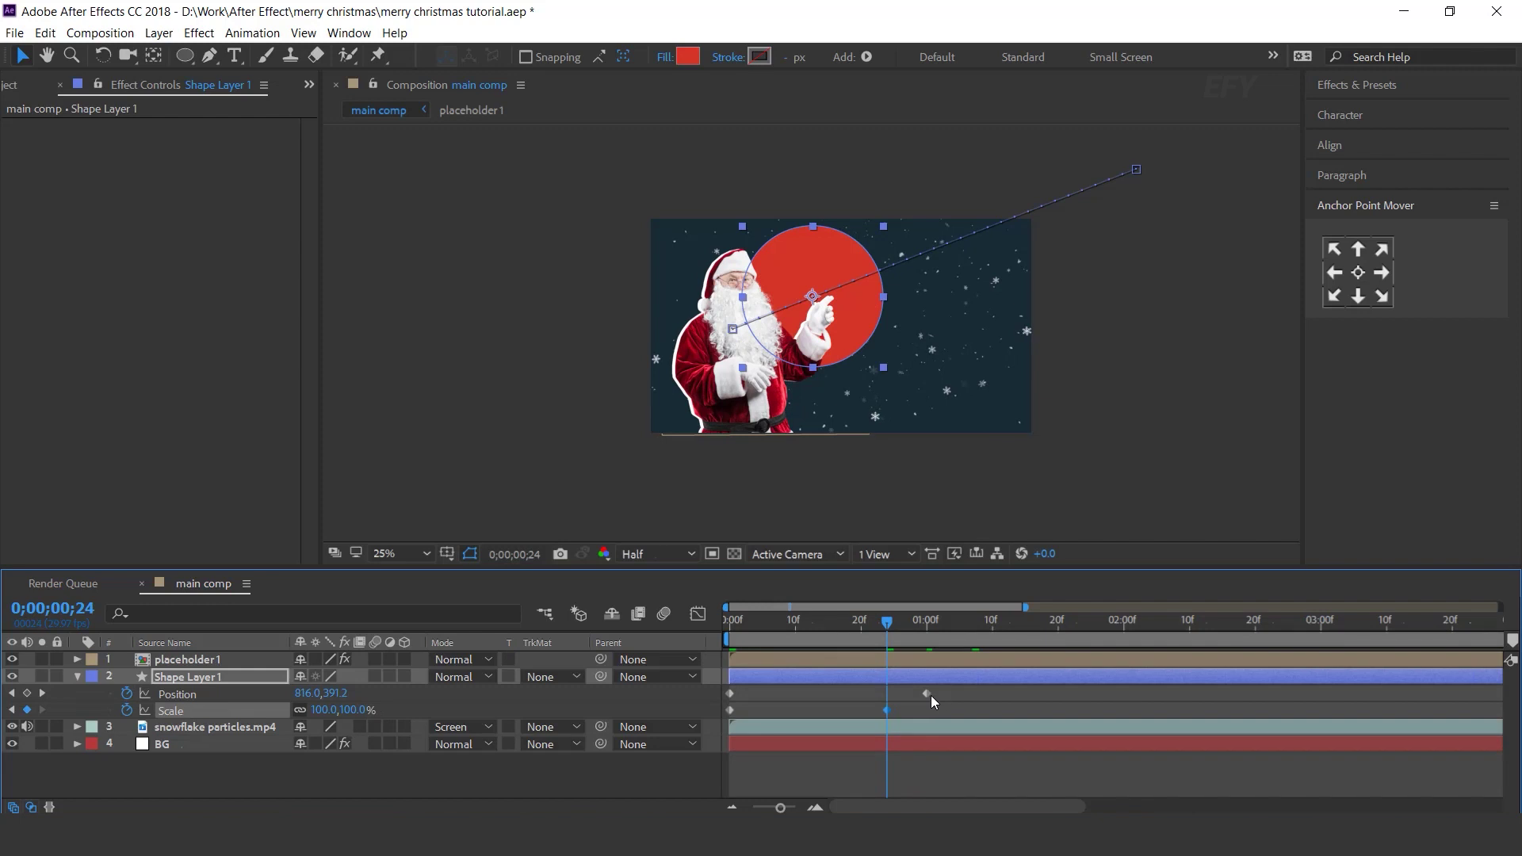
Apply Easy Ease to both Position keyframes and steepen the speed curve into a sharp peak
{"action": "left_click_drag", "start_coordinate": [945, 690], "coordinate": [692, 699]}
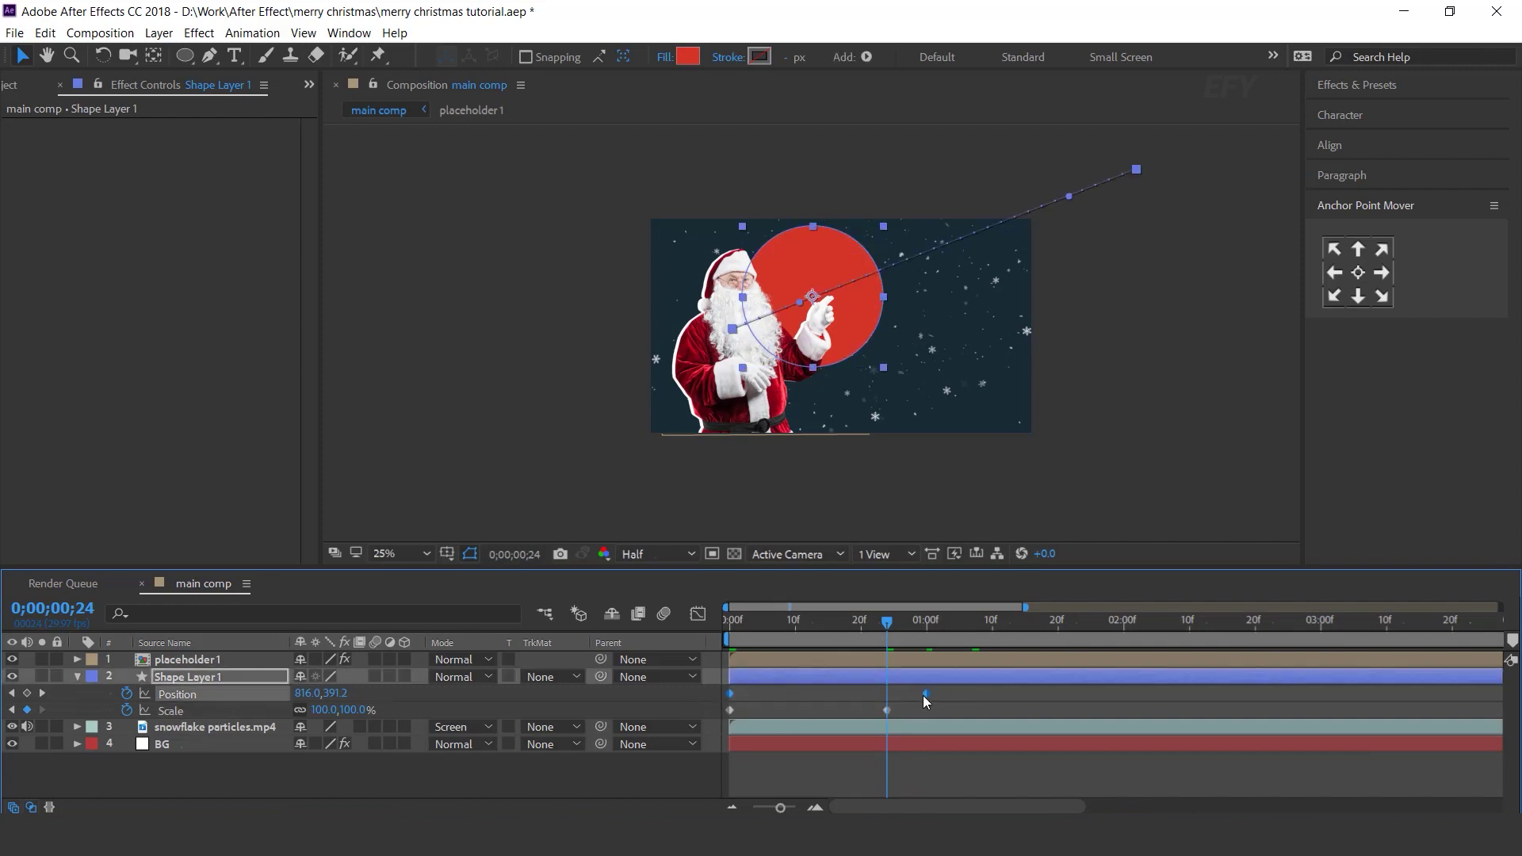
{"action": "right_click", "coordinate": [925, 696]}
{"action": "mouse_move", "coordinate": [992, 686]}
{"action": "left_click", "coordinate": [1231, 547]}
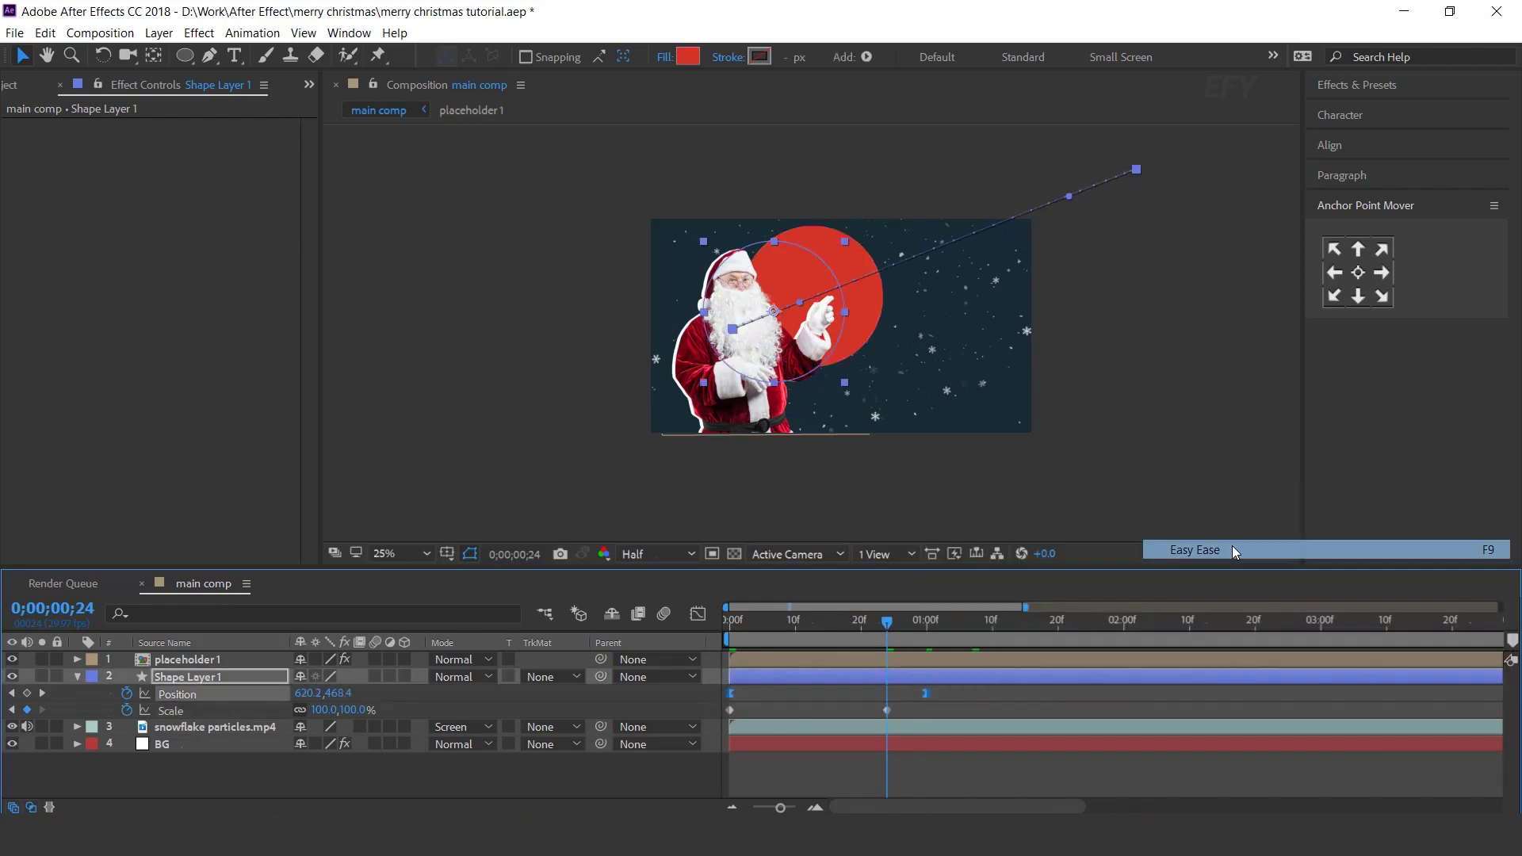
{"action": "left_click", "coordinate": [698, 614]}
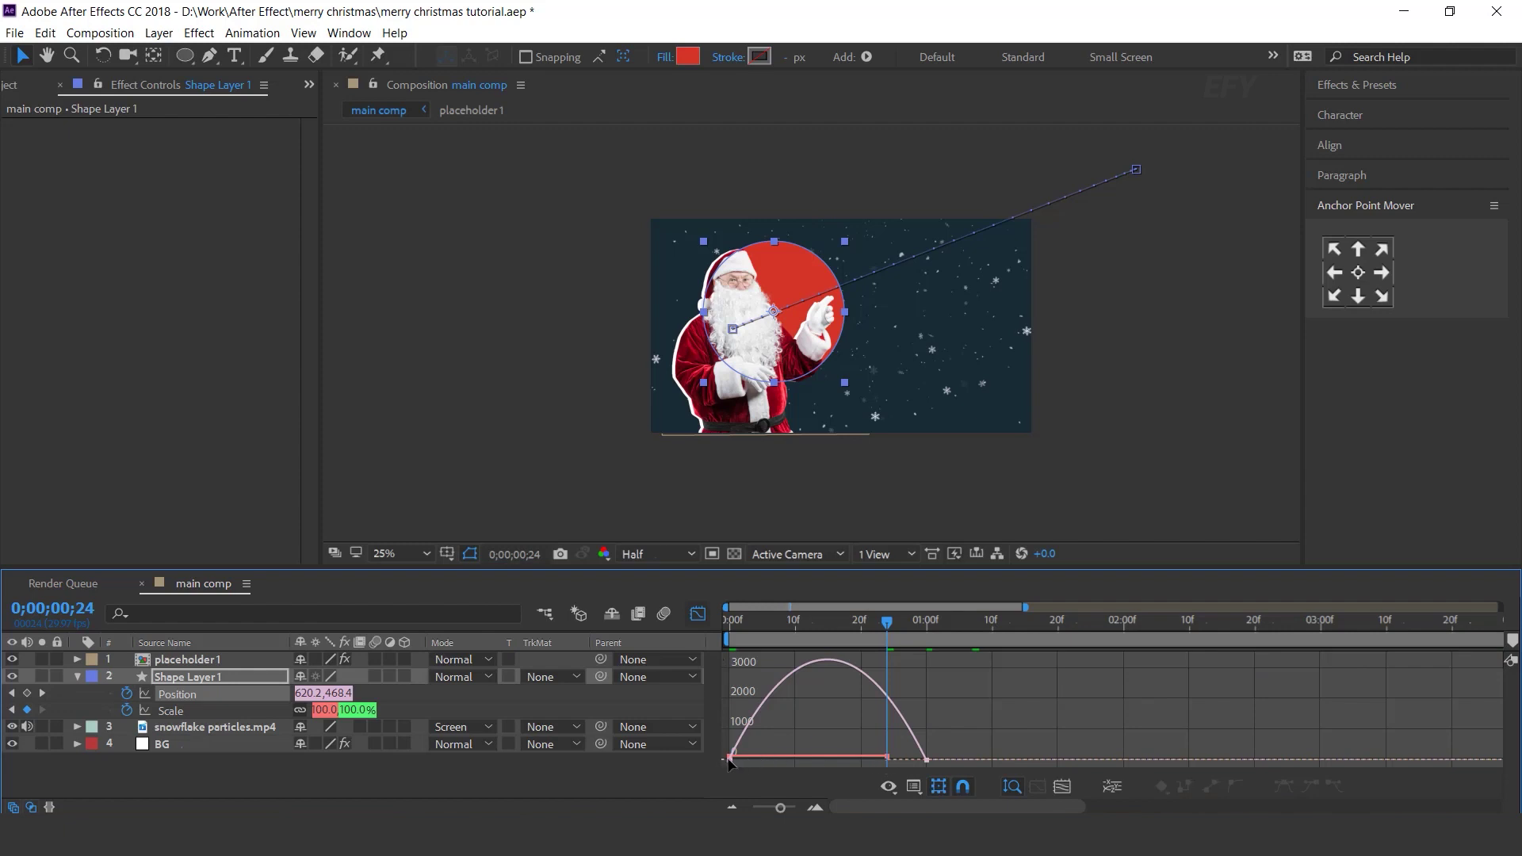
{"action": "left_click_drag", "start_coordinate": [742, 762], "coordinate": [815, 759]}
{"action": "left_click", "coordinate": [699, 615]}
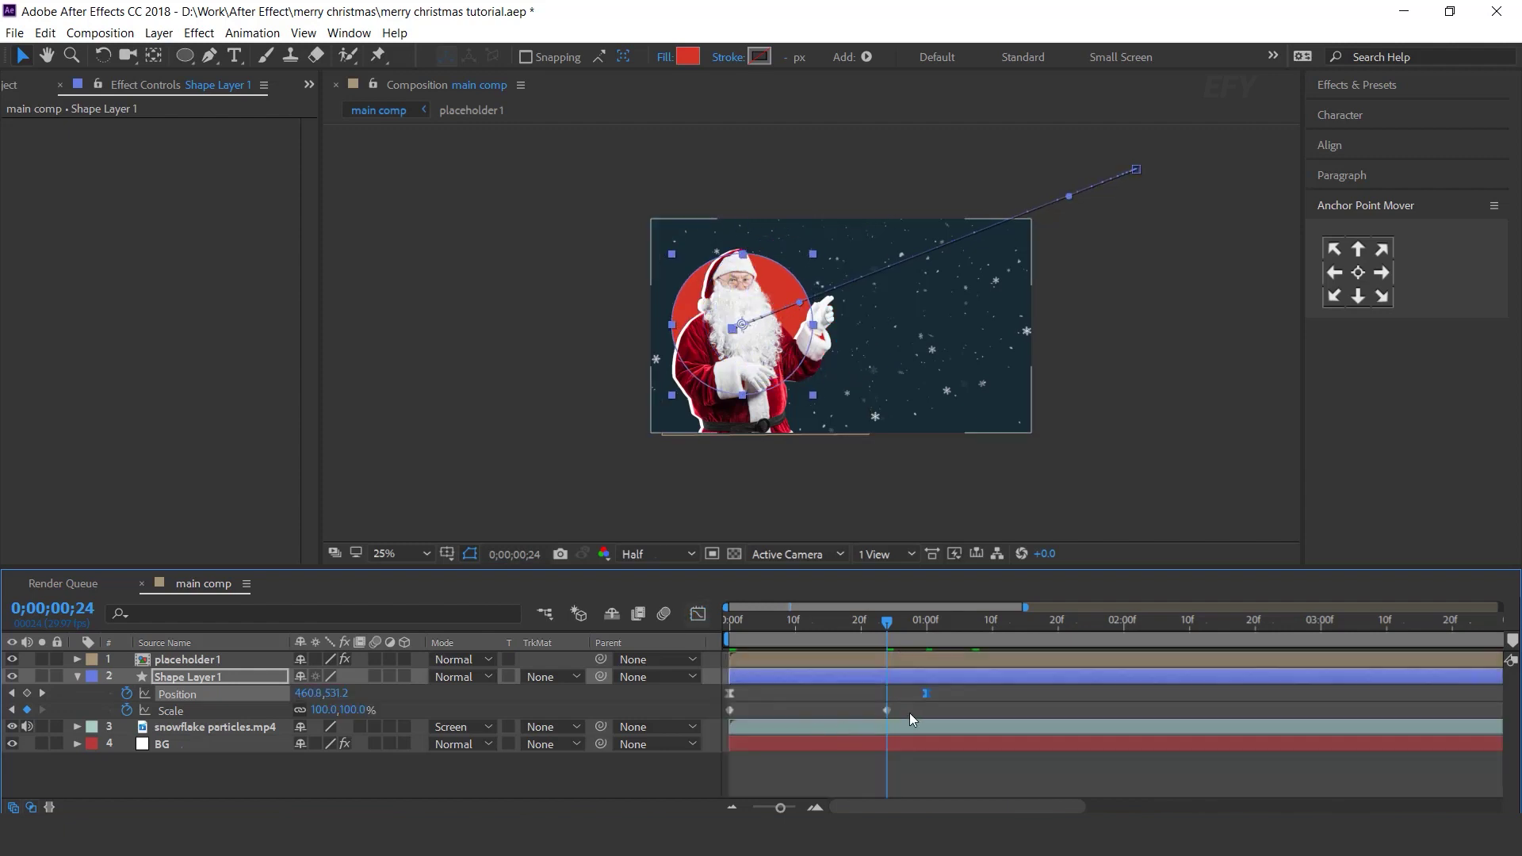
Apply Easy Ease to the Scale keyframes and view their speed graph
{"action": "right_click", "coordinate": [731, 709]}
{"action": "mouse_move", "coordinate": [824, 701]}
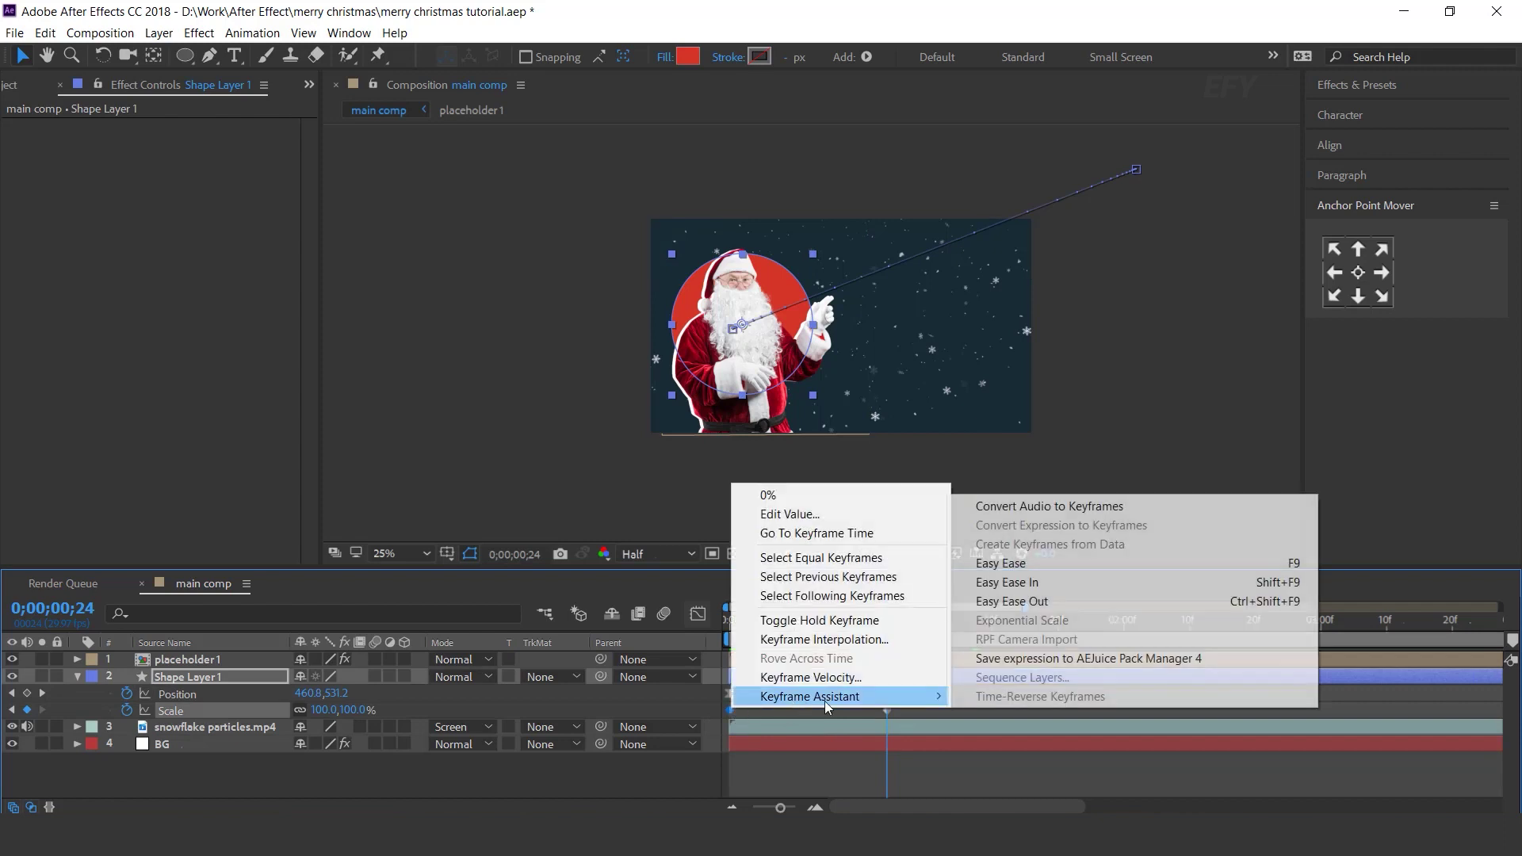
{"action": "left_click", "coordinate": [1063, 563]}
{"action": "left_click", "coordinate": [698, 615]}
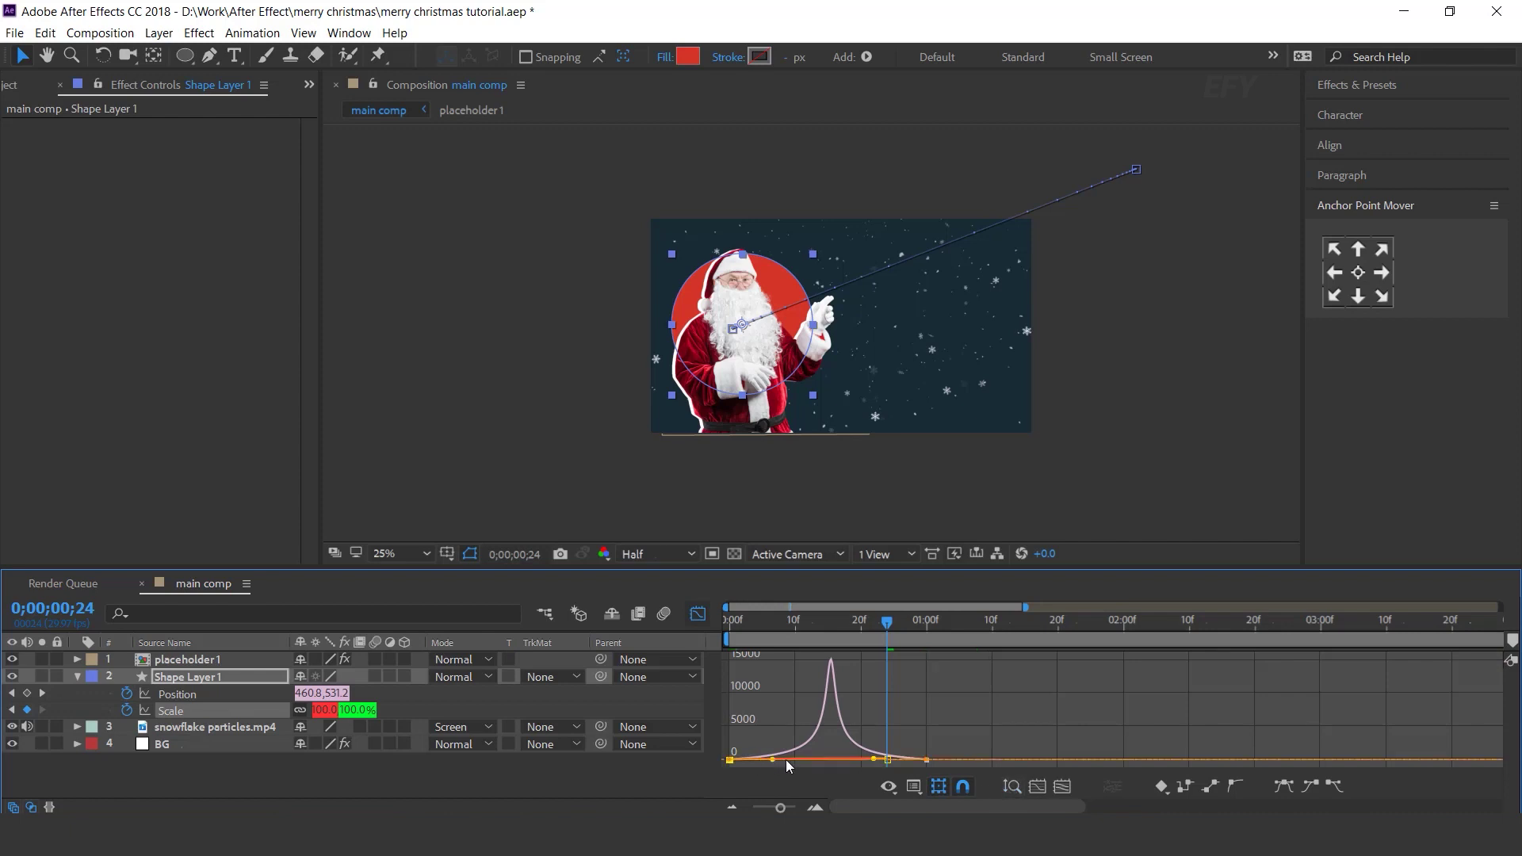
{"action": "scroll", "coordinate": [835, 730], "scroll_direction": "up", "scroll_amount": 3}
{"action": "left_click", "coordinate": [781, 715]}
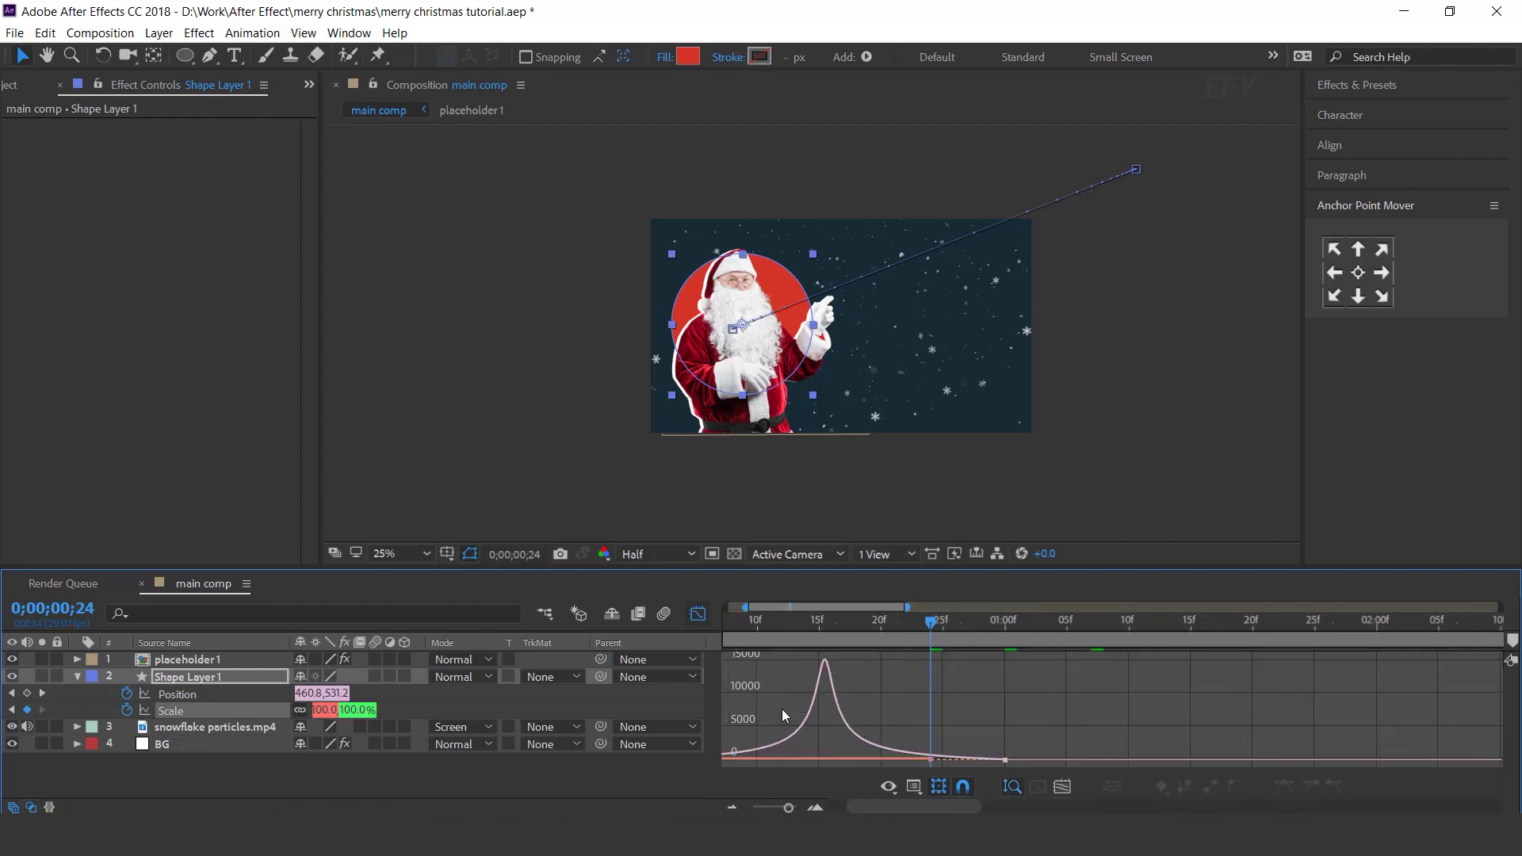
Return to the layer view and preview the circle's fly-in animation
{"action": "left_click", "coordinate": [697, 613]}
{"action": "scroll", "coordinate": [974, 723], "scroll_direction": "down", "scroll_amount": 5}
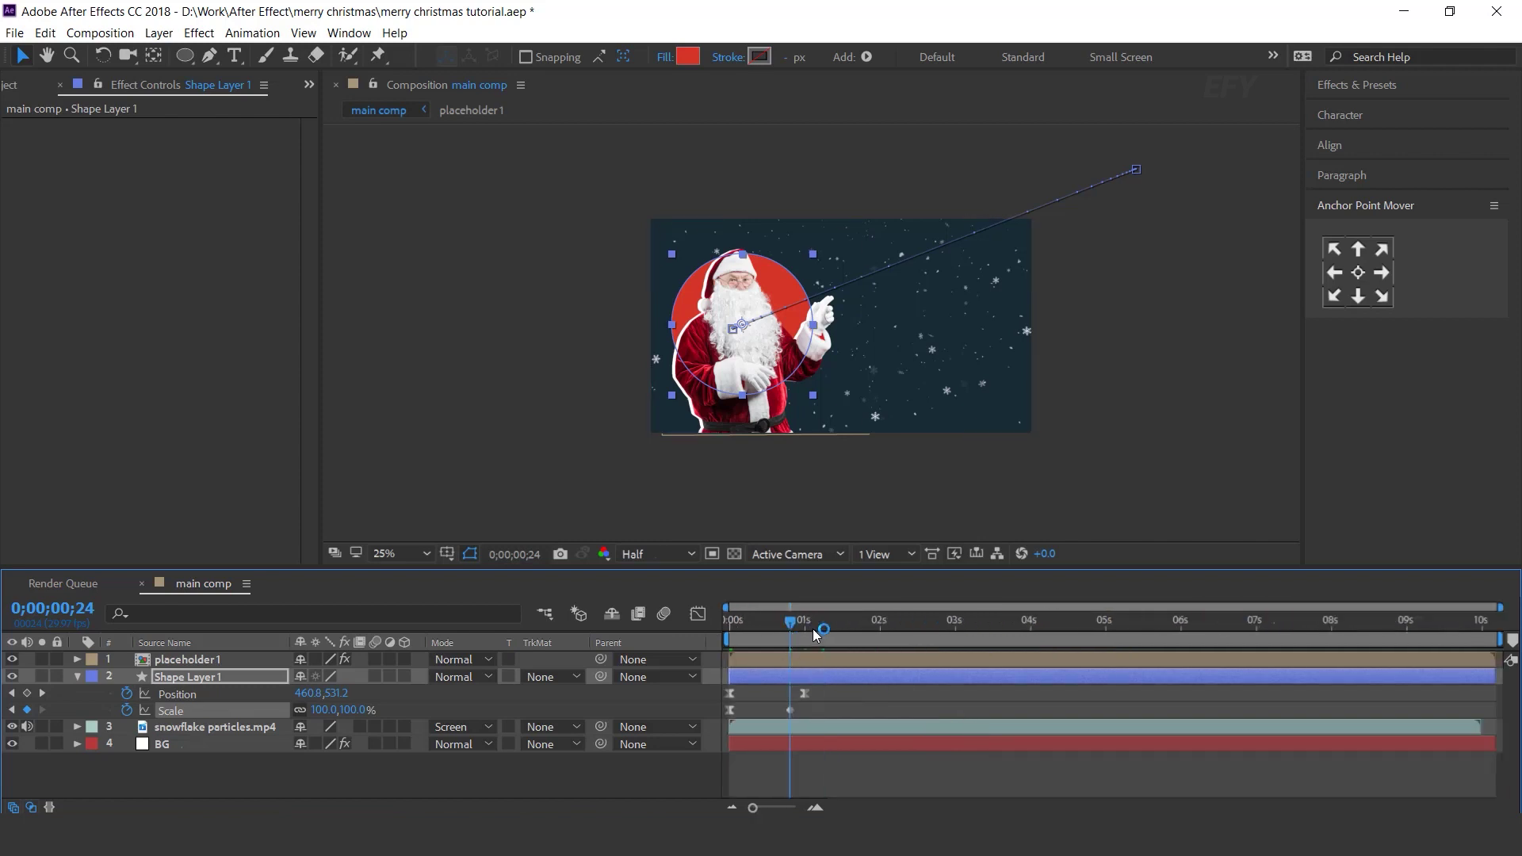
{"action": "key", "text": "space"}
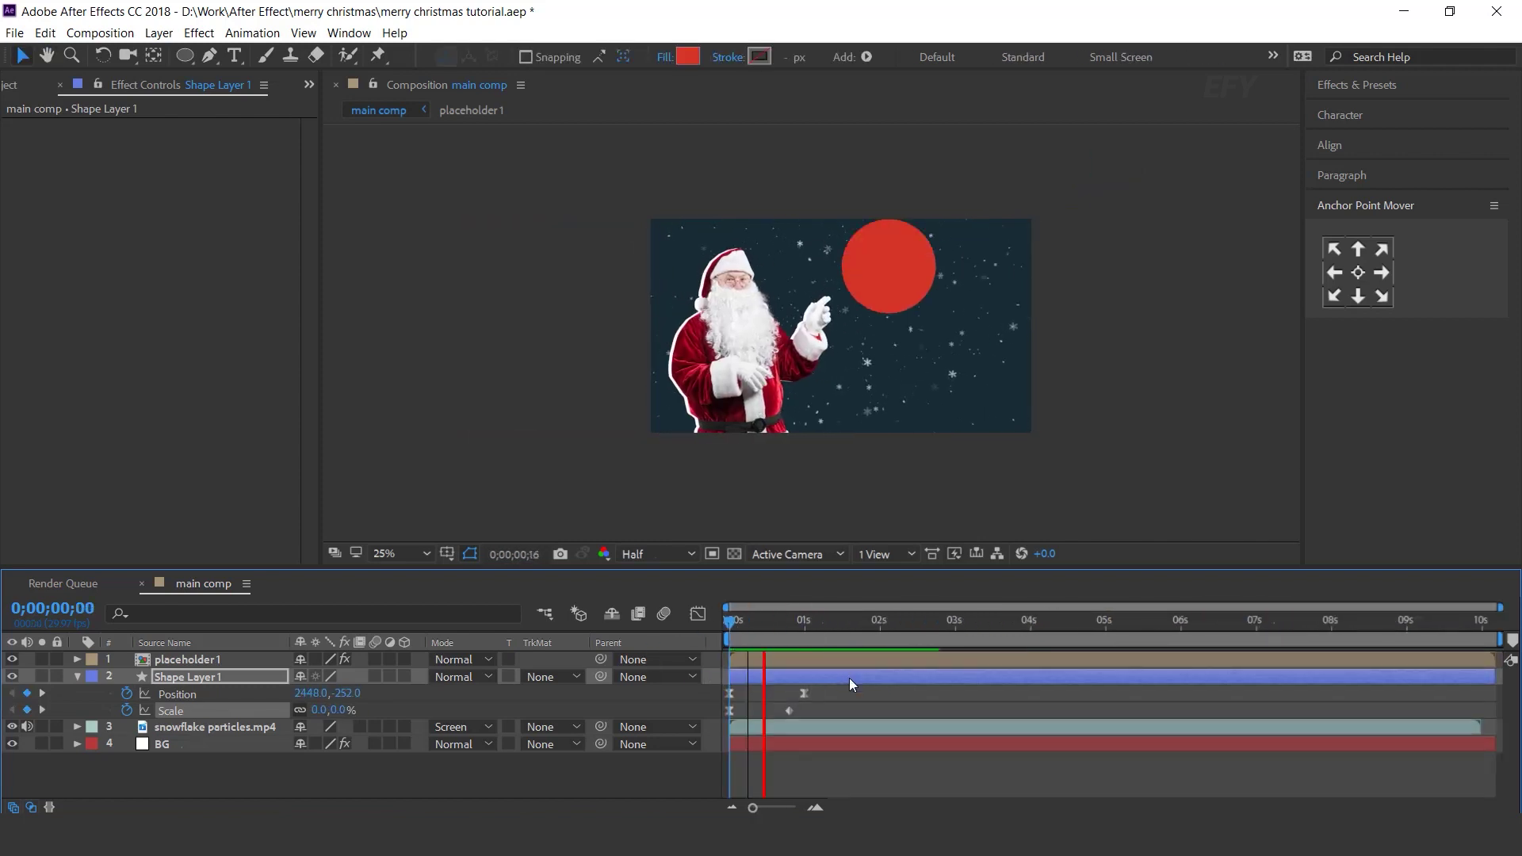
{"action": "key", "text": "space"}
Paste the saved bounce expression onto Shape Layer 1's Scale property
{"action": "key", "text": "alt+Tab"}
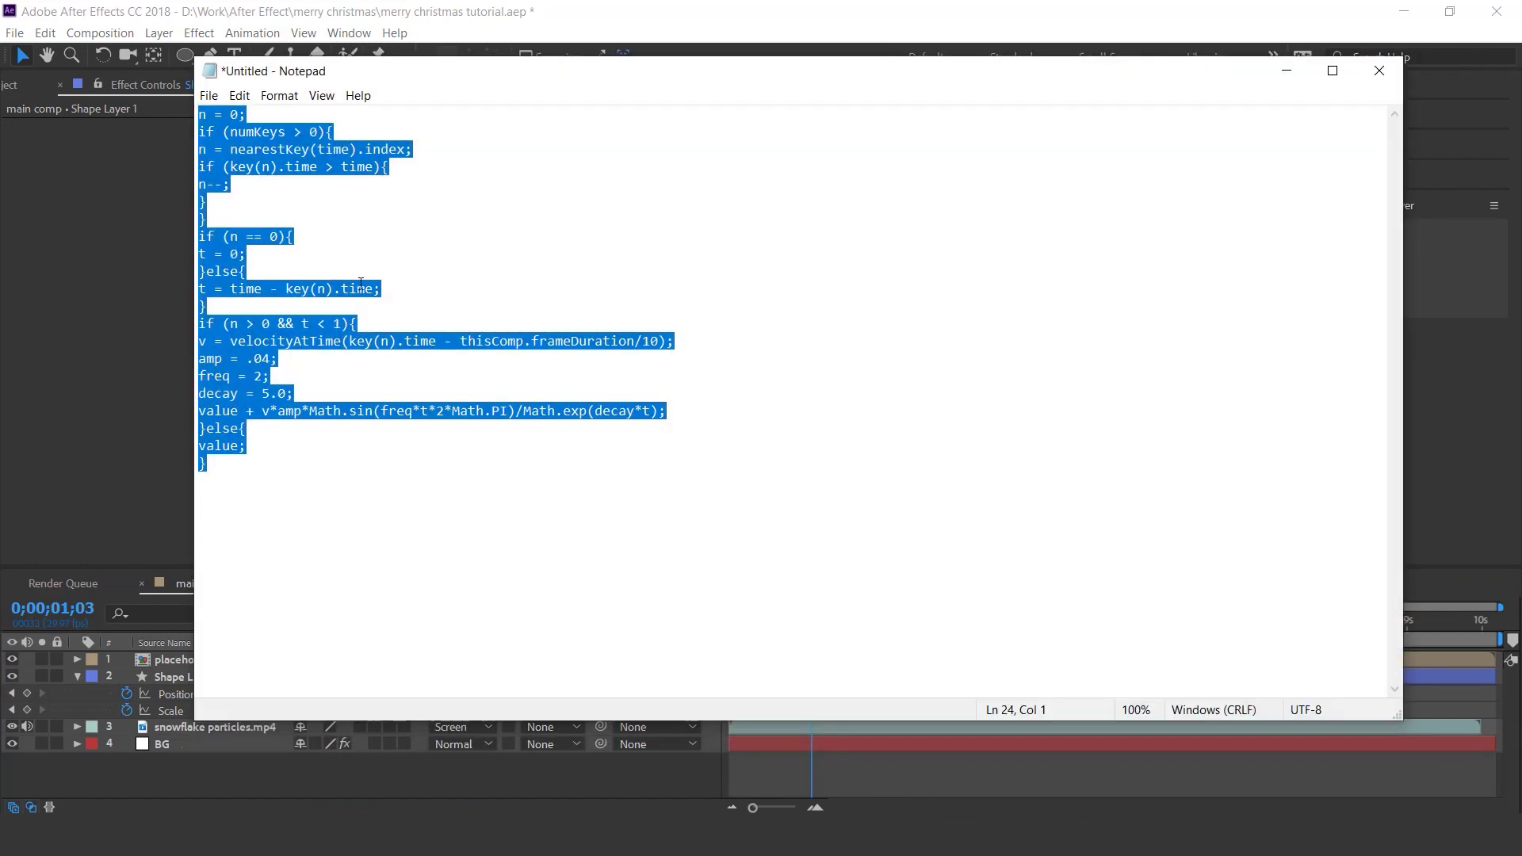
{"action": "key", "text": "alt+Tab"}
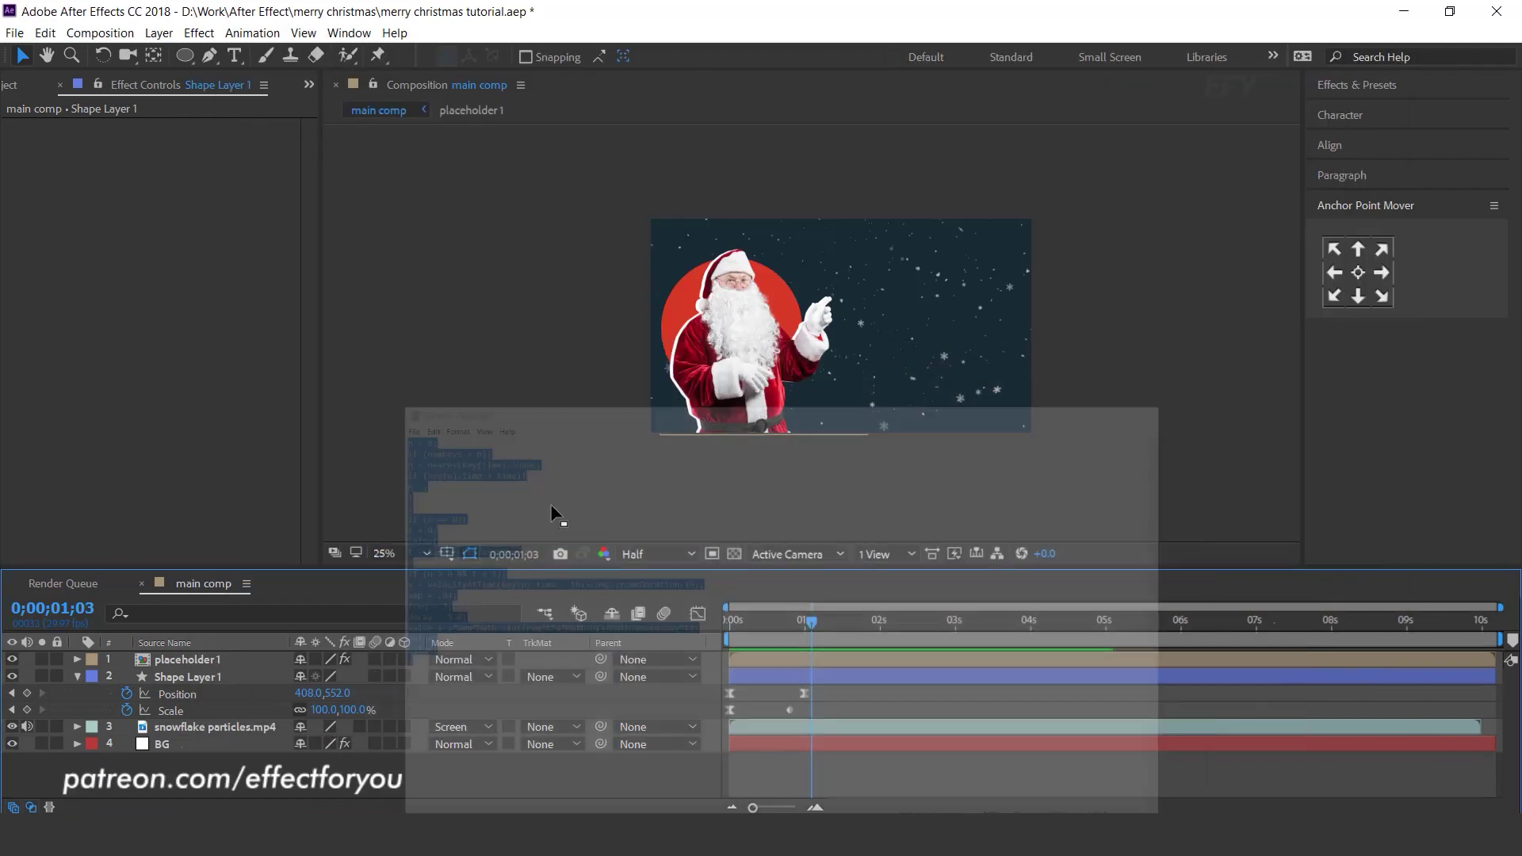
{"action": "left_click", "coordinate": [127, 710], "text": "alt"}
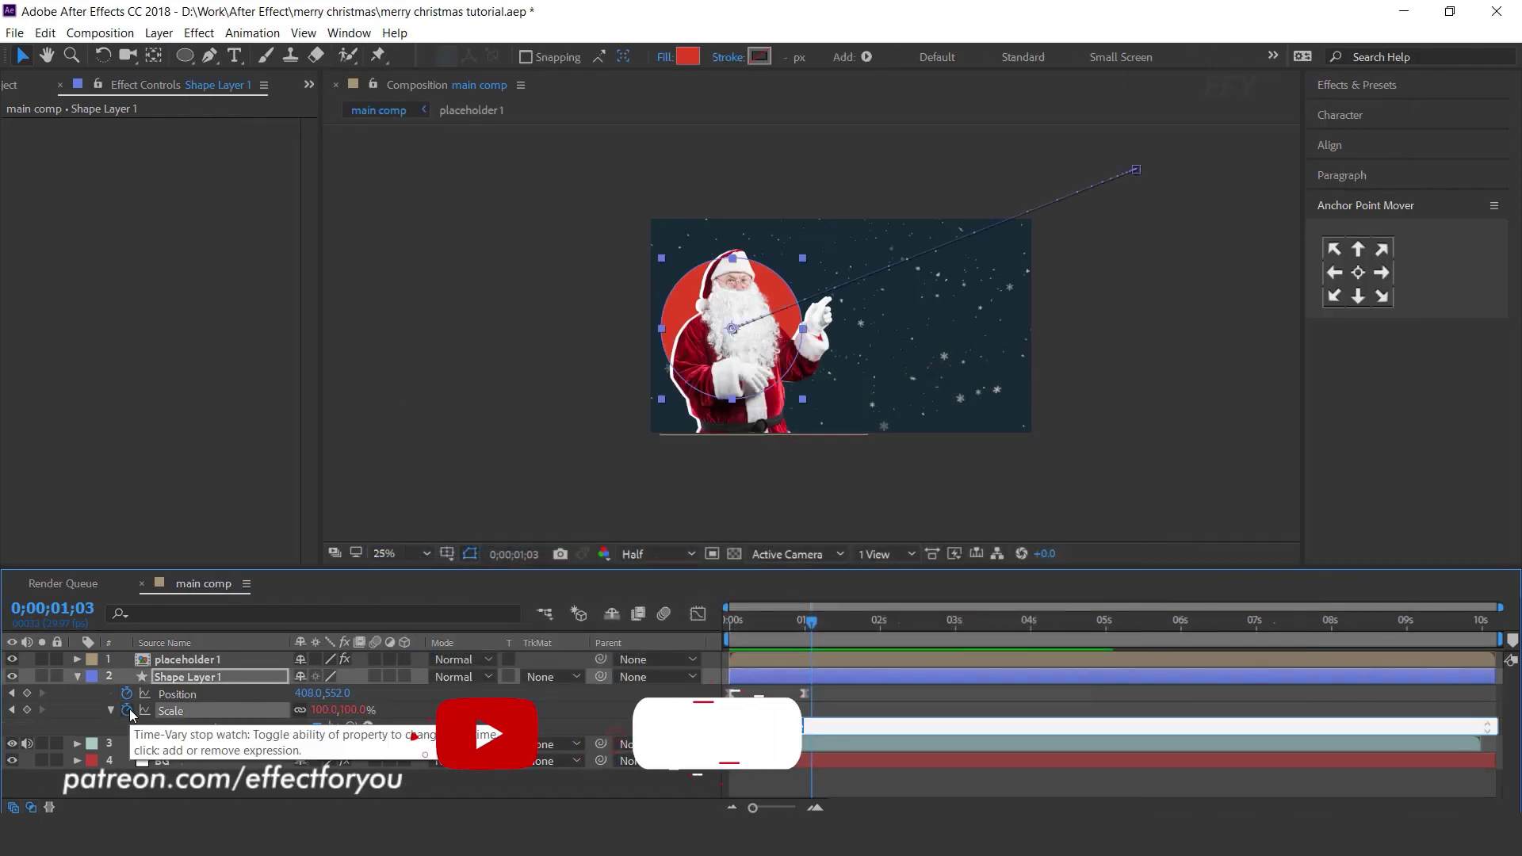
{"action": "left_click_drag", "start_coordinate": [743, 616], "coordinate": [727, 618]}
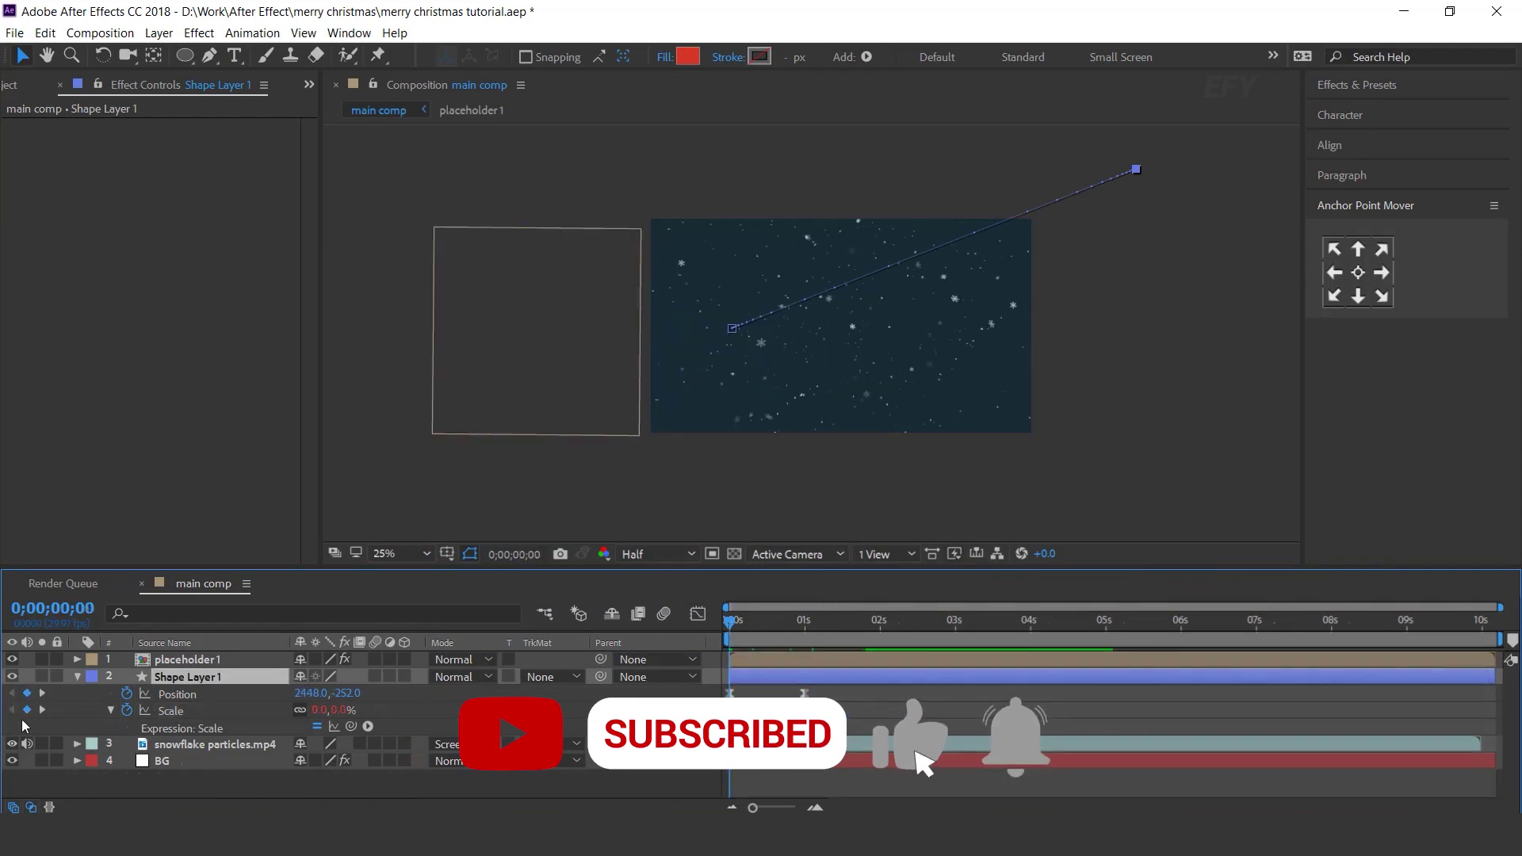
{"action": "left_click", "coordinate": [112, 710]}
Preview the bouncing circle, zooming the timeline around frame 10 and scrubbing the motion
{"action": "key", "text": "space"}
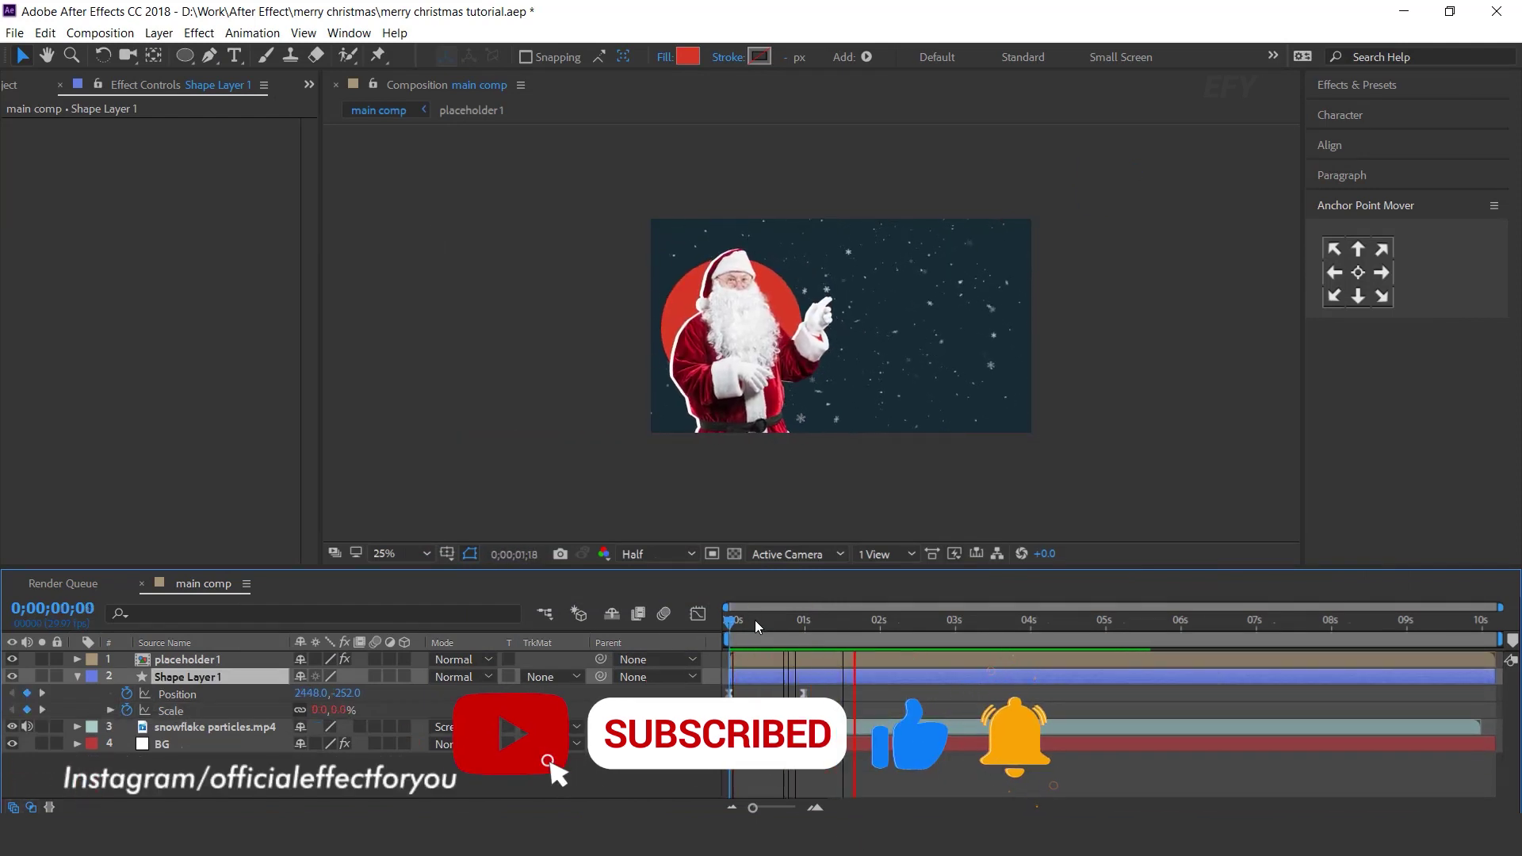
{"action": "left_click", "coordinate": [754, 620]}
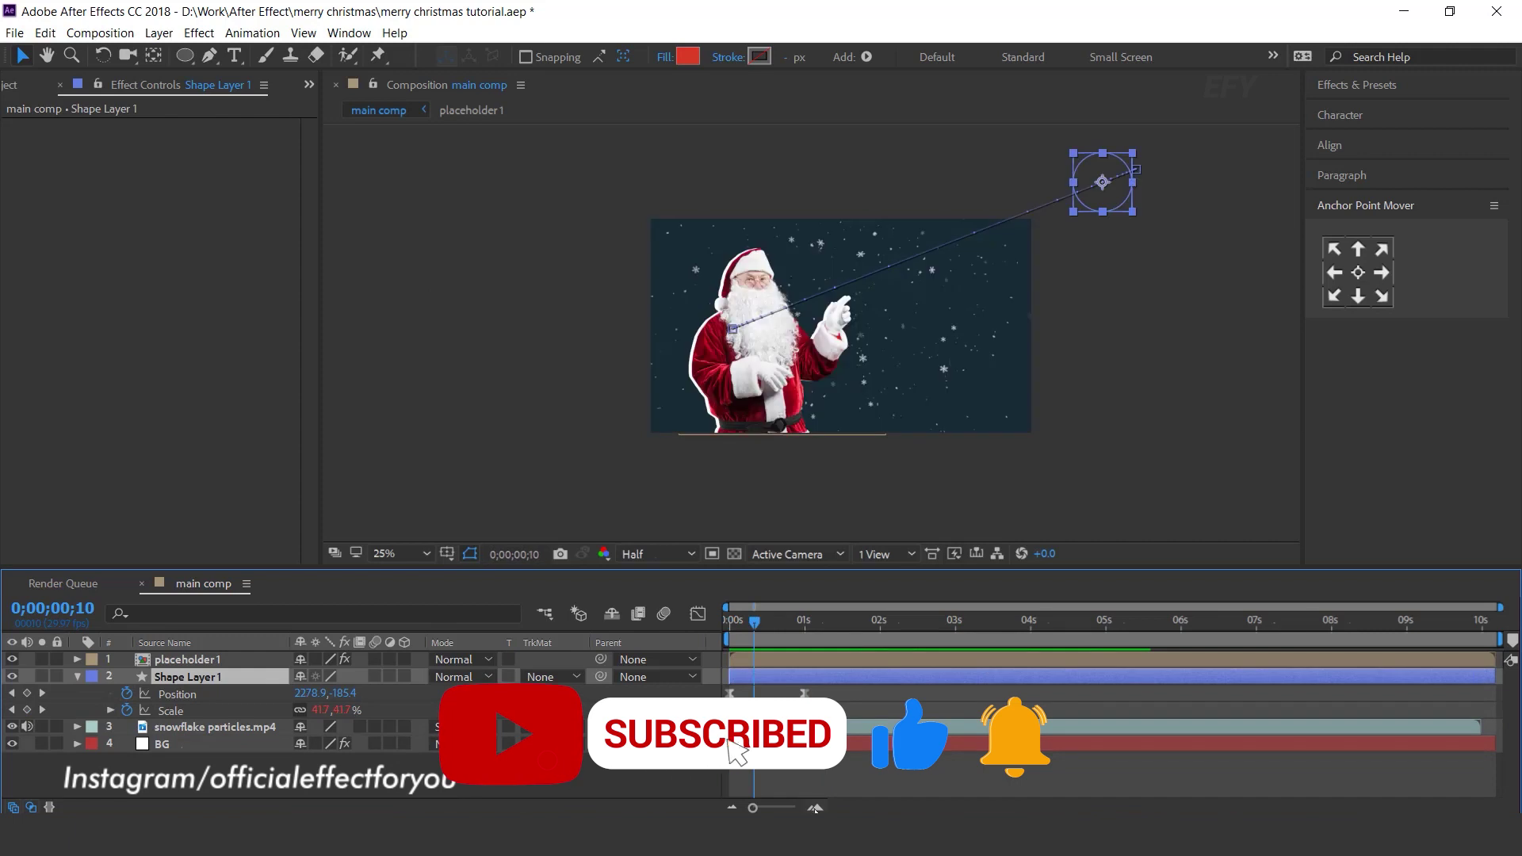
{"action": "key", "text": "="}
{"action": "left_click_drag", "start_coordinate": [937, 810], "coordinate": [921, 811]}
{"action": "key", "text": "-"}
{"action": "left_click_drag", "start_coordinate": [878, 626], "coordinate": [829, 627]}
Shift placeholder1's layer bar a few frames later and preview the animation from the start
{"action": "left_click", "coordinate": [933, 693]}
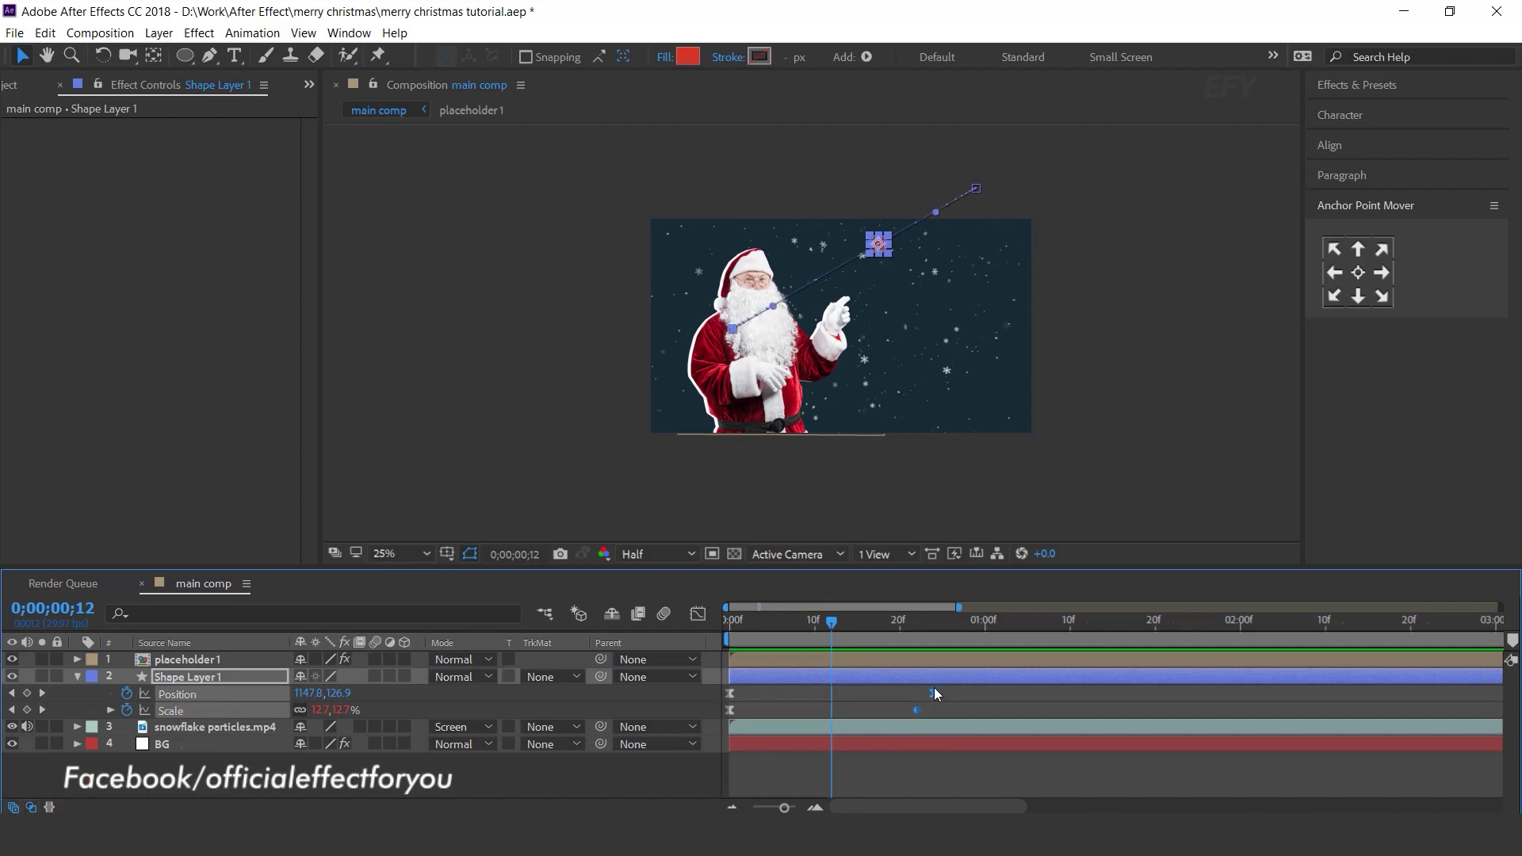
{"action": "left_click", "coordinate": [244, 659]}
{"action": "left_click_drag", "start_coordinate": [807, 655], "coordinate": [875, 654]}
{"action": "key", "text": "Home"}
{"action": "key", "text": "space"}
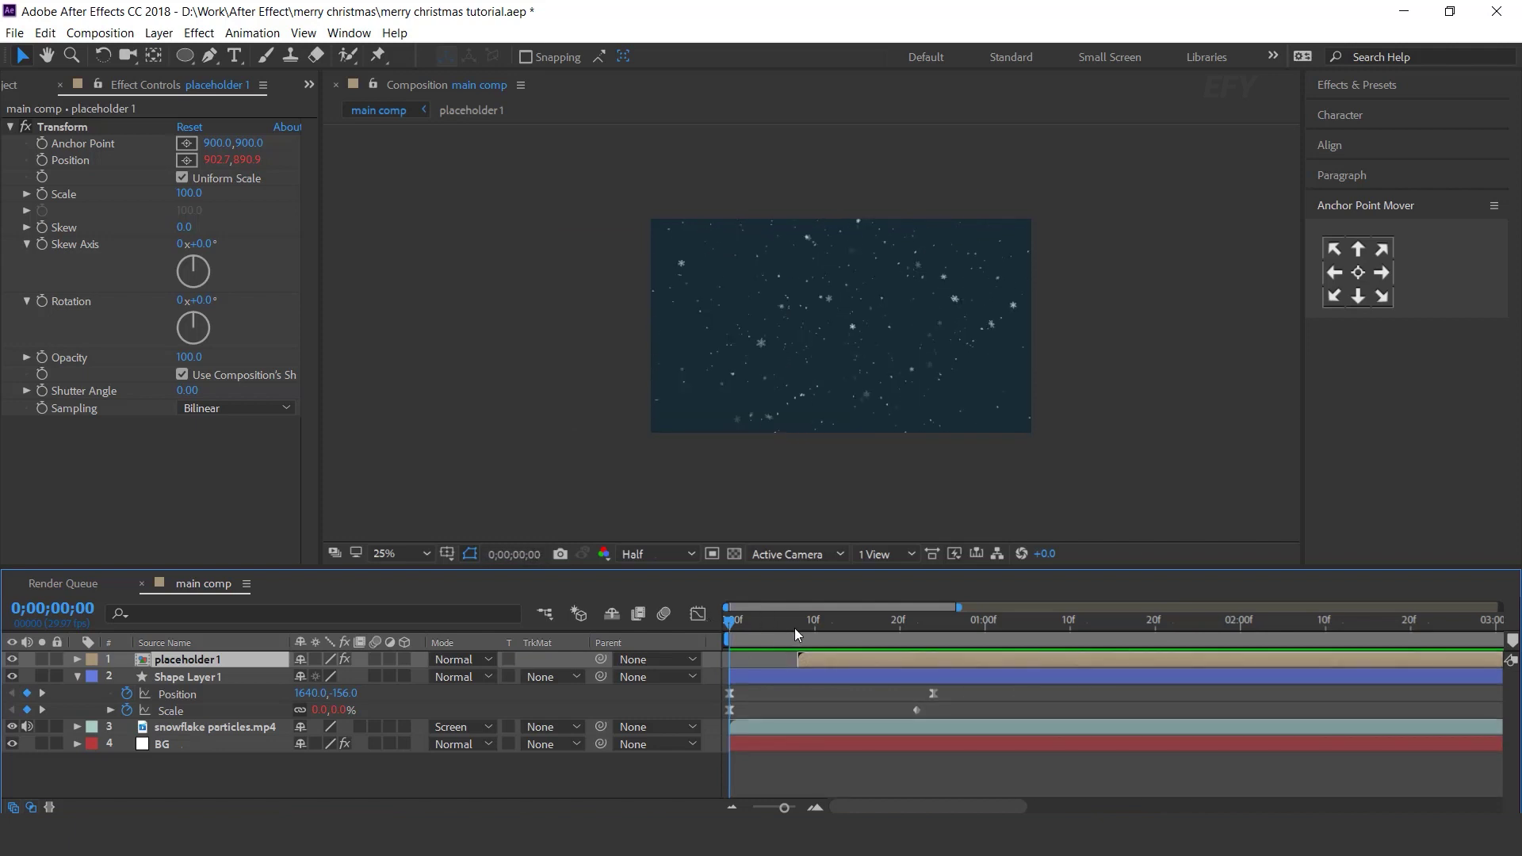
{"action": "key", "text": "space"}
{"action": "left_click", "coordinate": [77, 676]}
{"action": "left_click_drag", "start_coordinate": [759, 626], "coordinate": [1078, 626]}
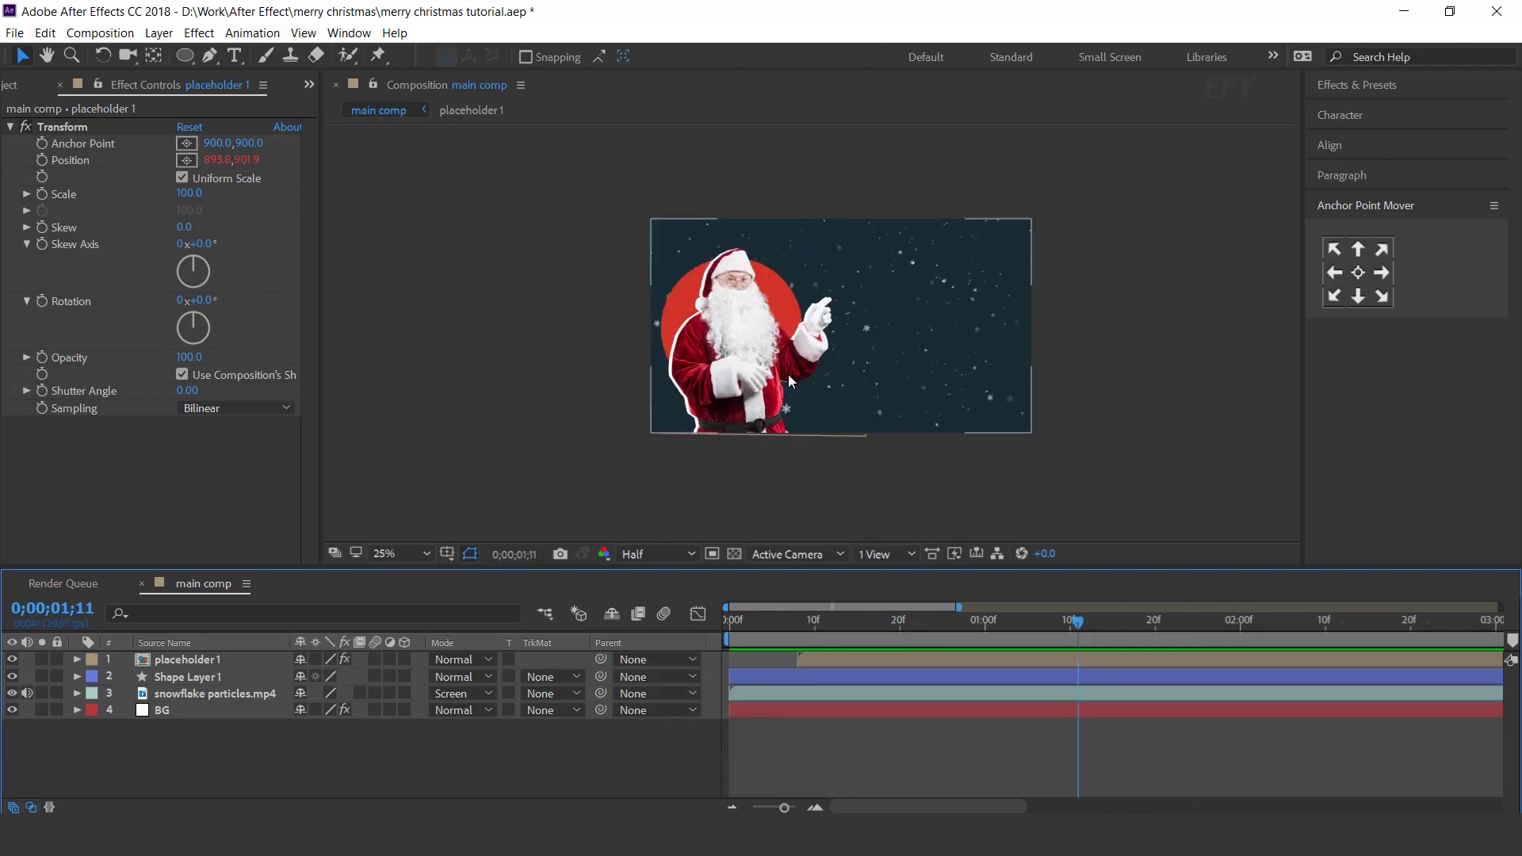
Create a new 700×600 composition named leaf1
{"action": "left_click", "coordinate": [83, 183]}
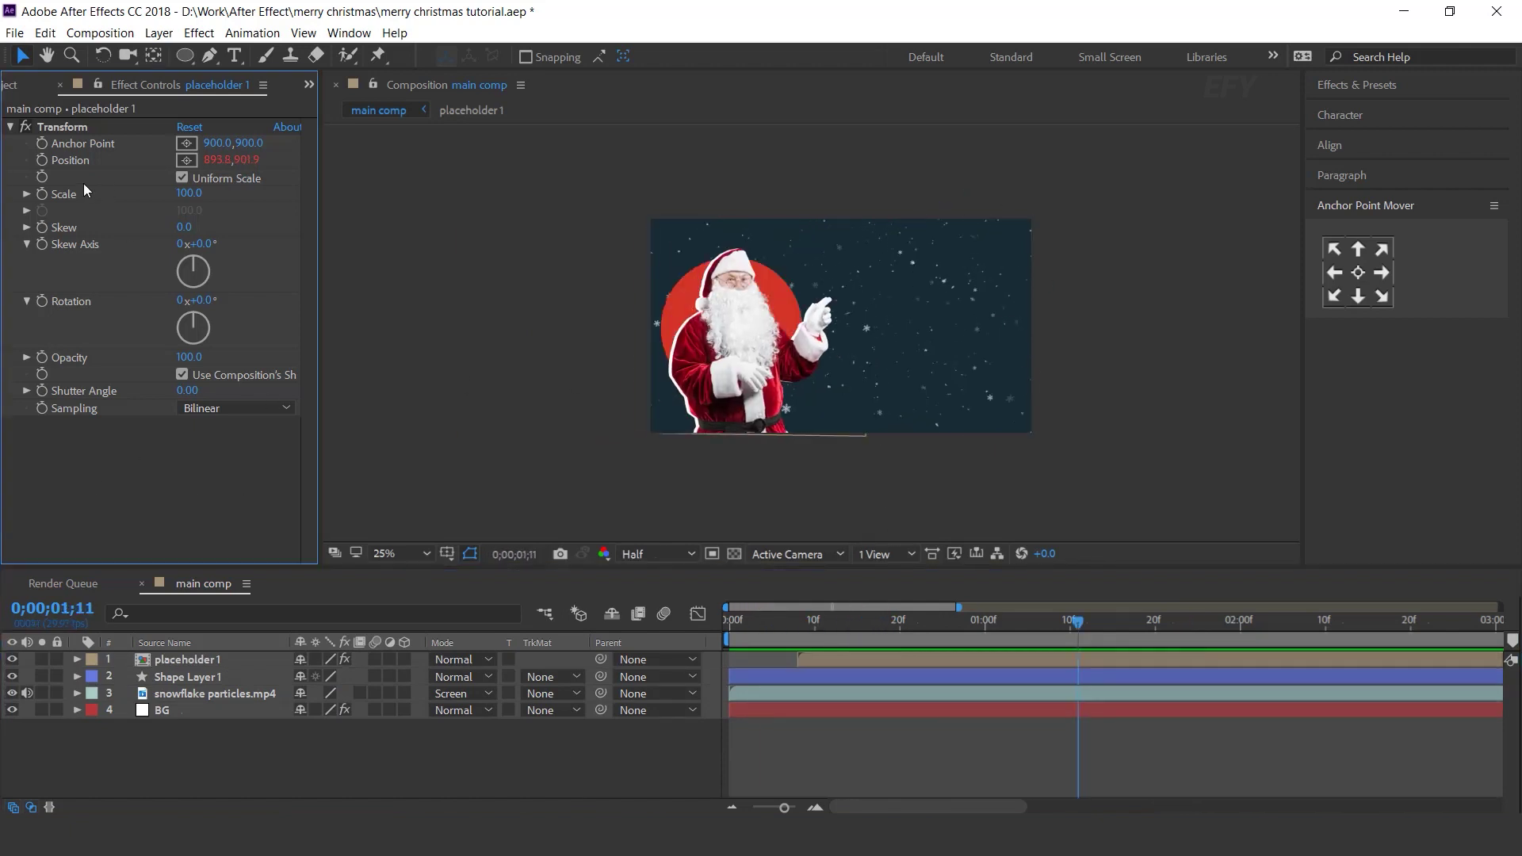
{"action": "left_click", "coordinate": [16, 85]}
{"action": "left_click", "coordinate": [62, 556]}
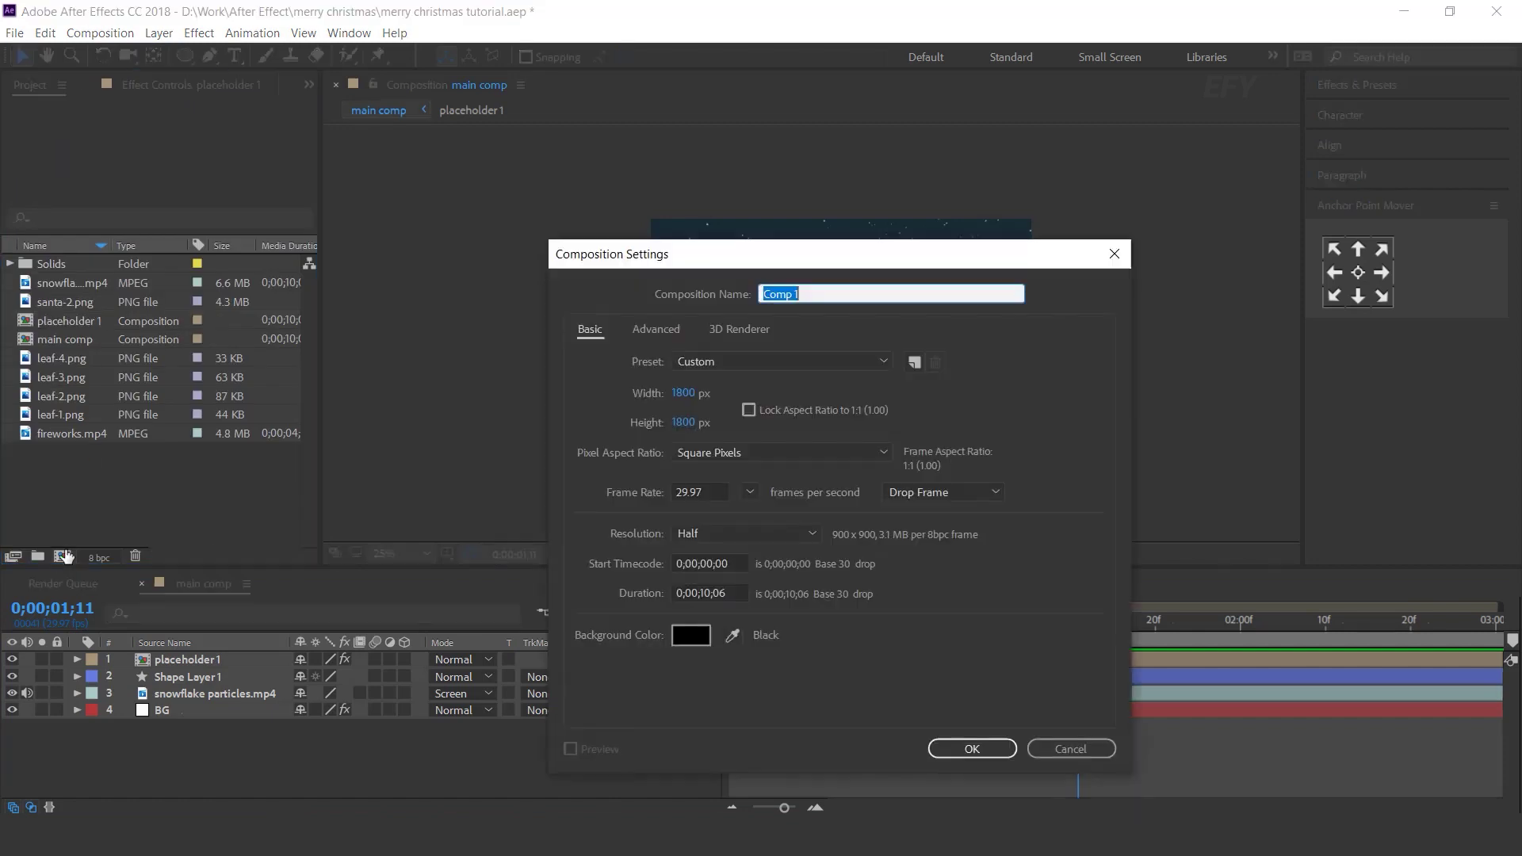
{"action": "left_click", "coordinate": [685, 394]}
{"action": "type", "text": "700"}
{"action": "key", "text": "Tab"}
{"action": "type", "text": "600"}
{"action": "left_click", "coordinate": [734, 295]}
{"action": "key", "text": "BackSpace"}
{"action": "type", "text": "leaf1"}
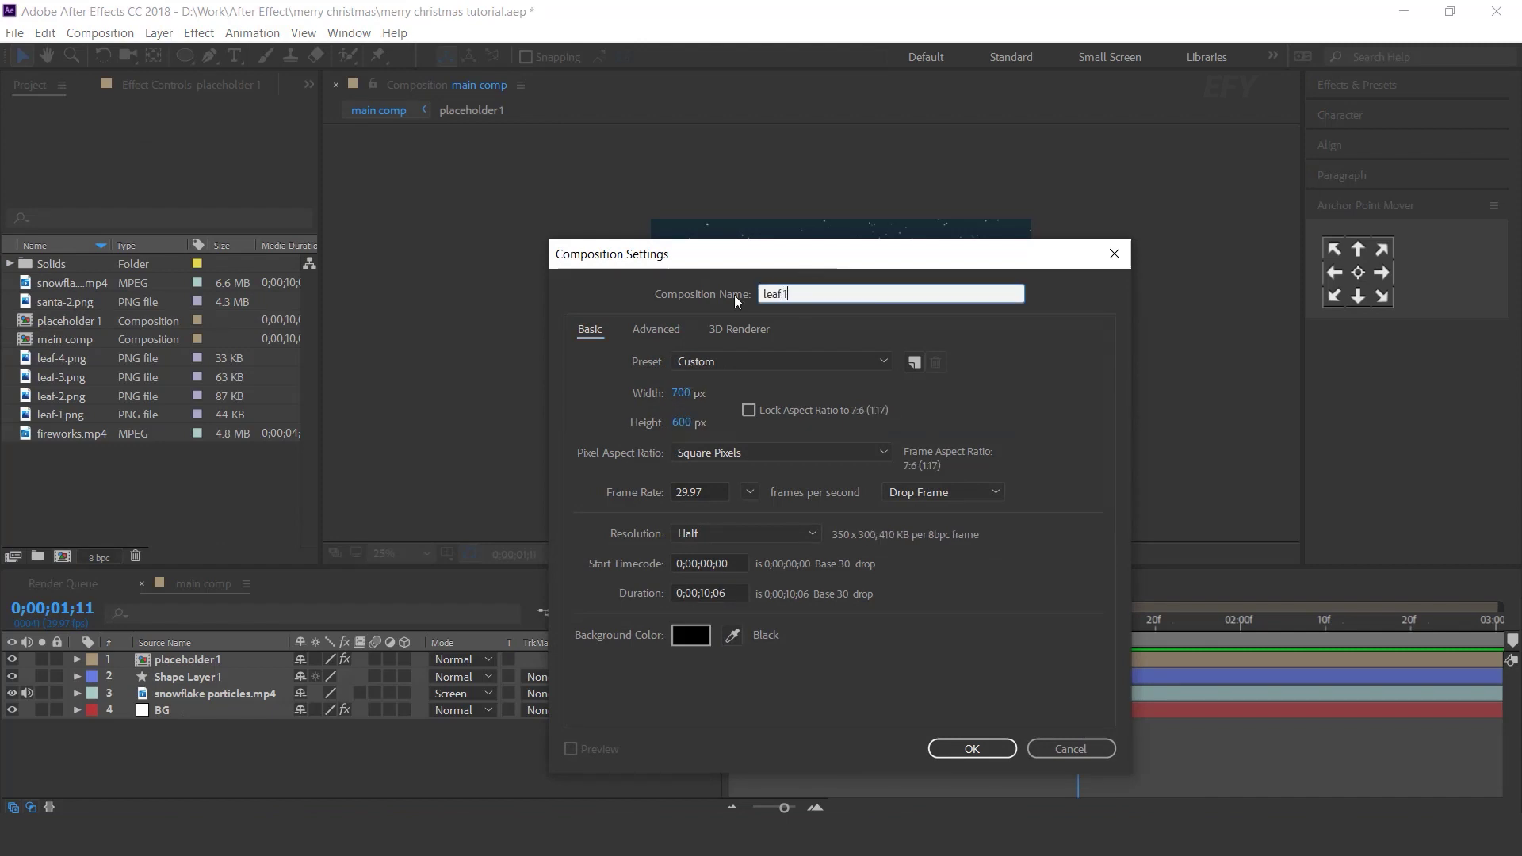
{"action": "key", "text": "Return"}
Add leaf-1.png to the leaf1 timeline and enlarge the view
{"action": "left_click", "coordinate": [76, 415]}
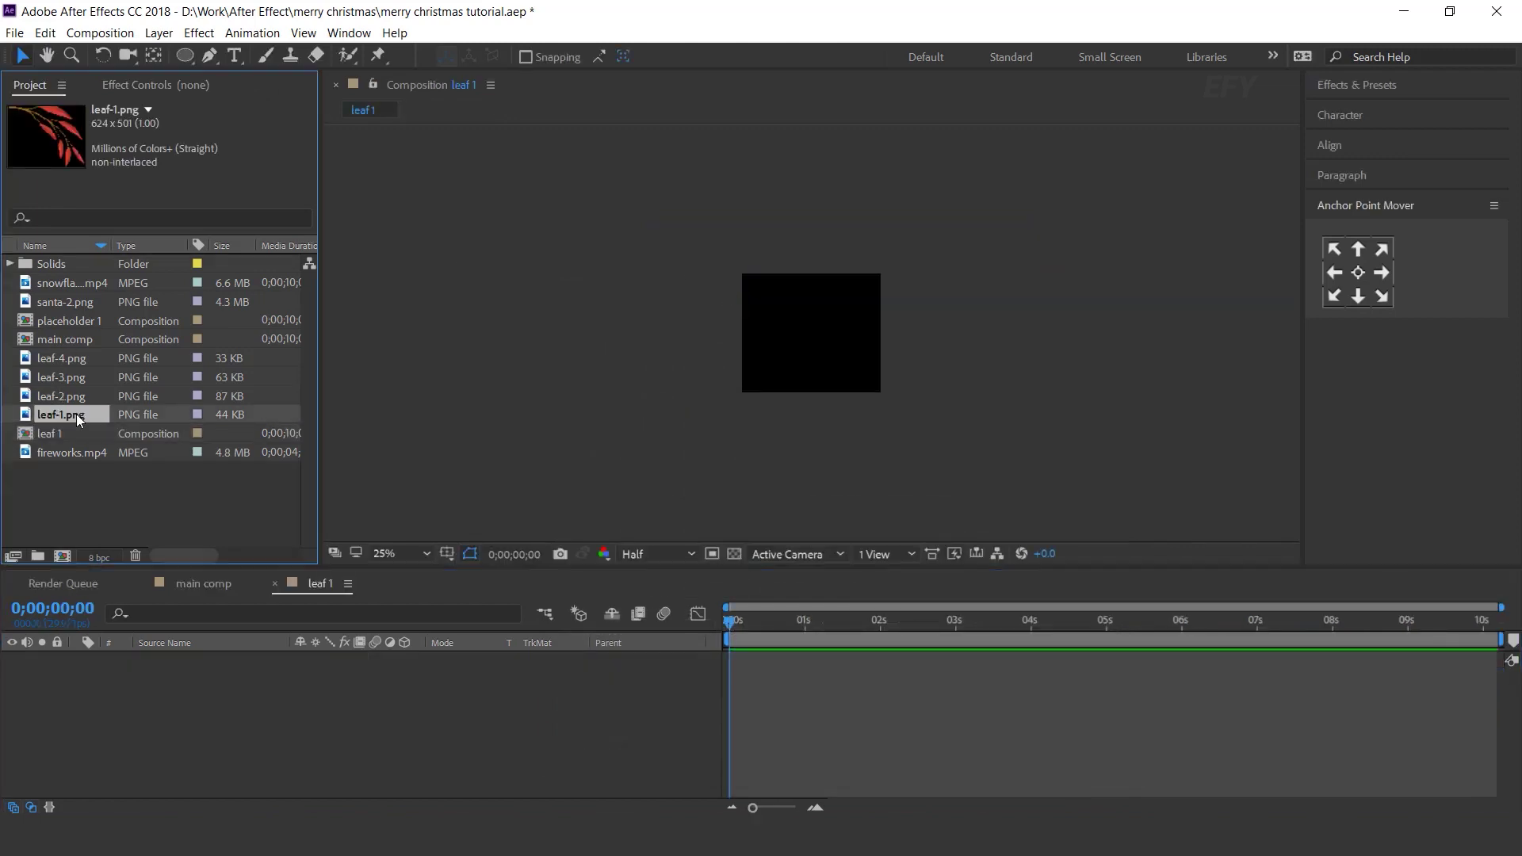
{"action": "left_click_drag", "start_coordinate": [59, 416], "coordinate": [254, 741]}
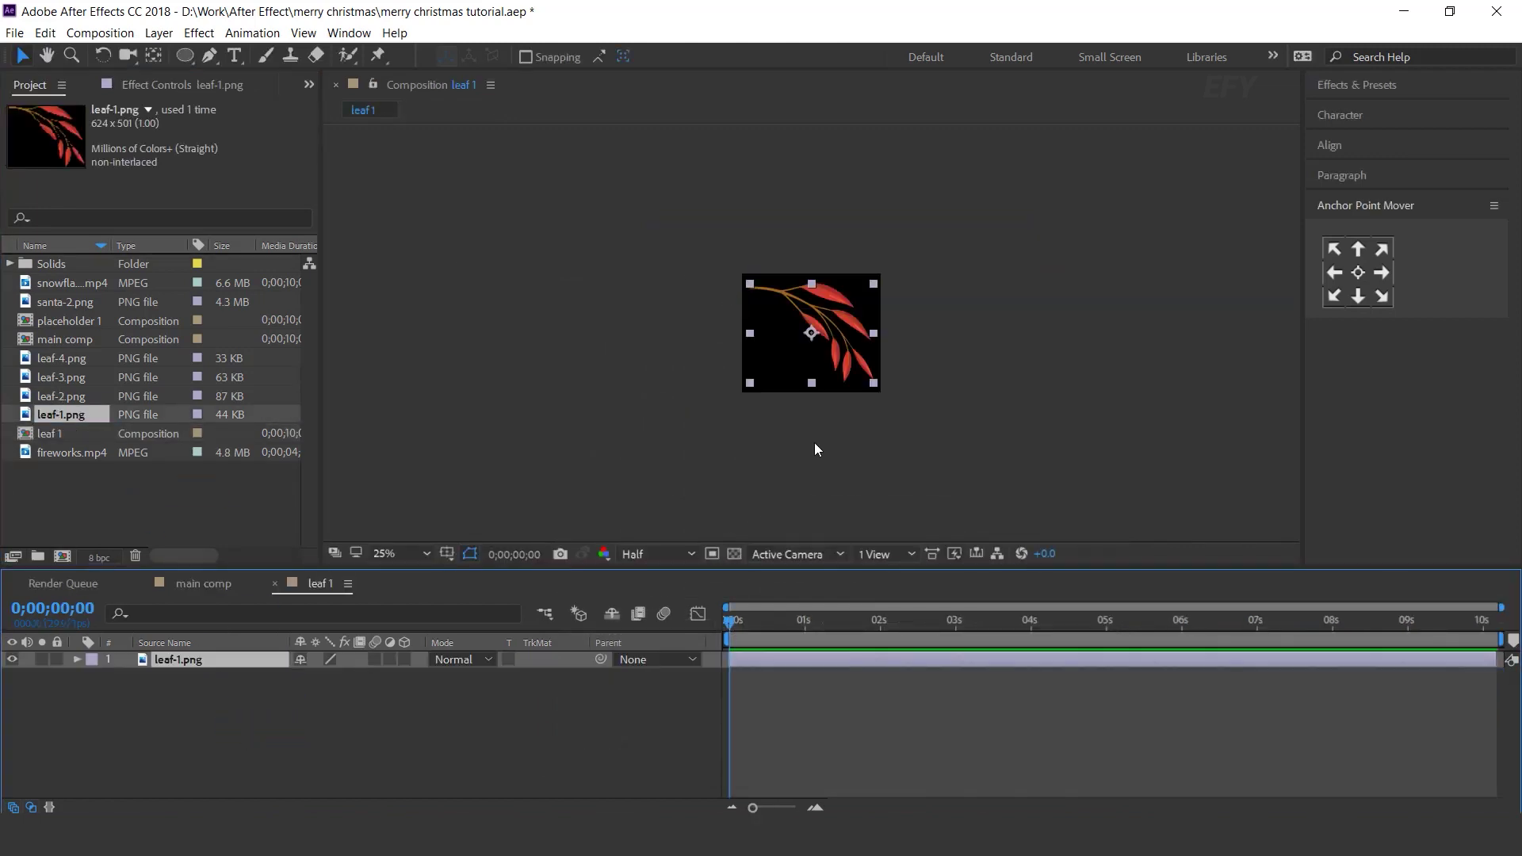
{"action": "key", "text": "period"}
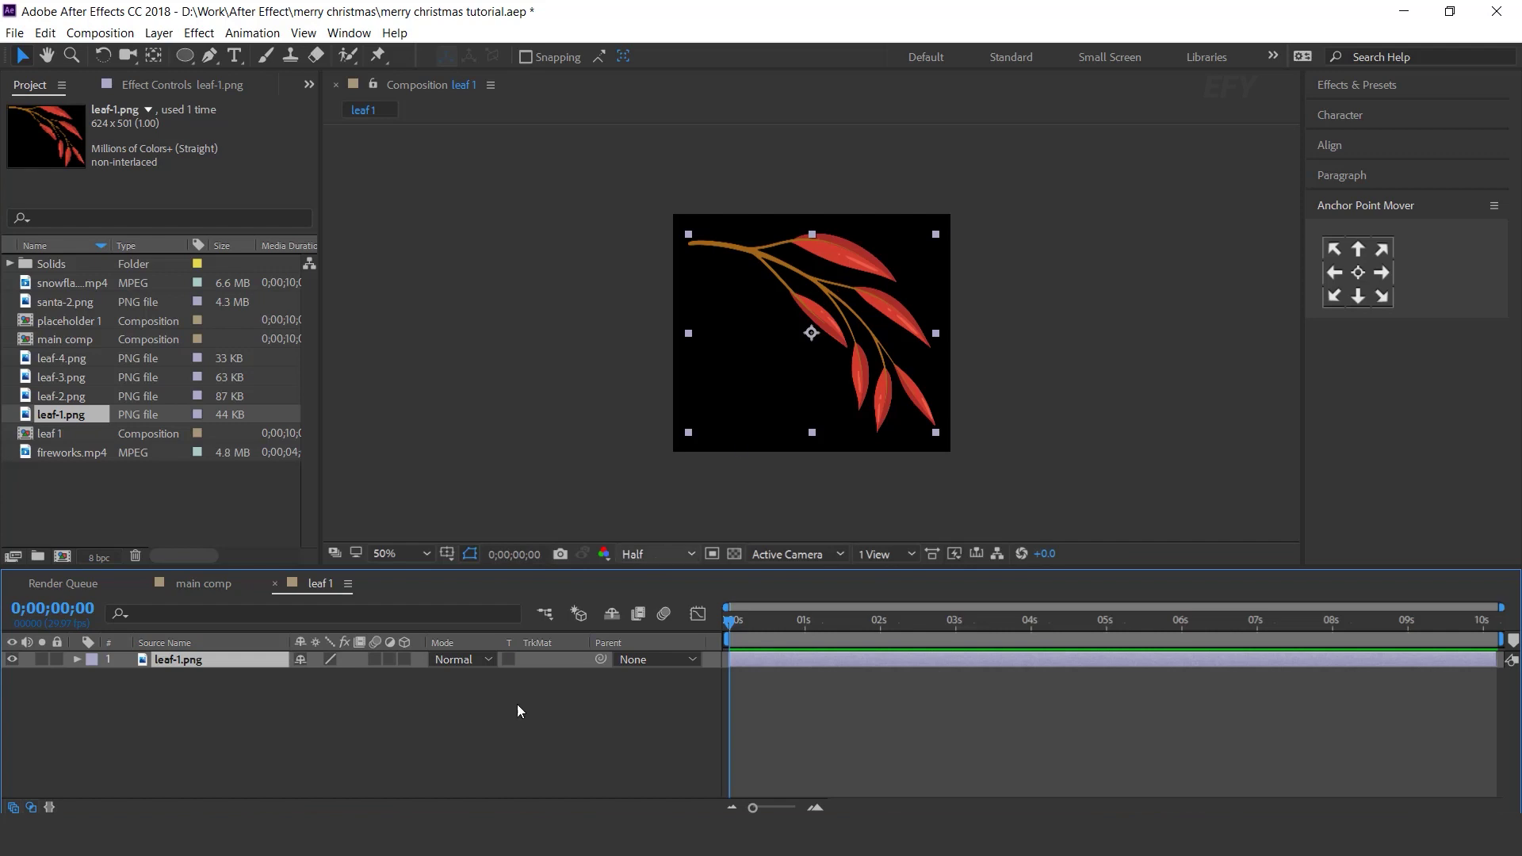
Close the leaf1 timeline and place the leaf1 composition into the main comp
{"action": "left_click", "coordinate": [472, 750]}
{"action": "left_click", "coordinate": [275, 584]}
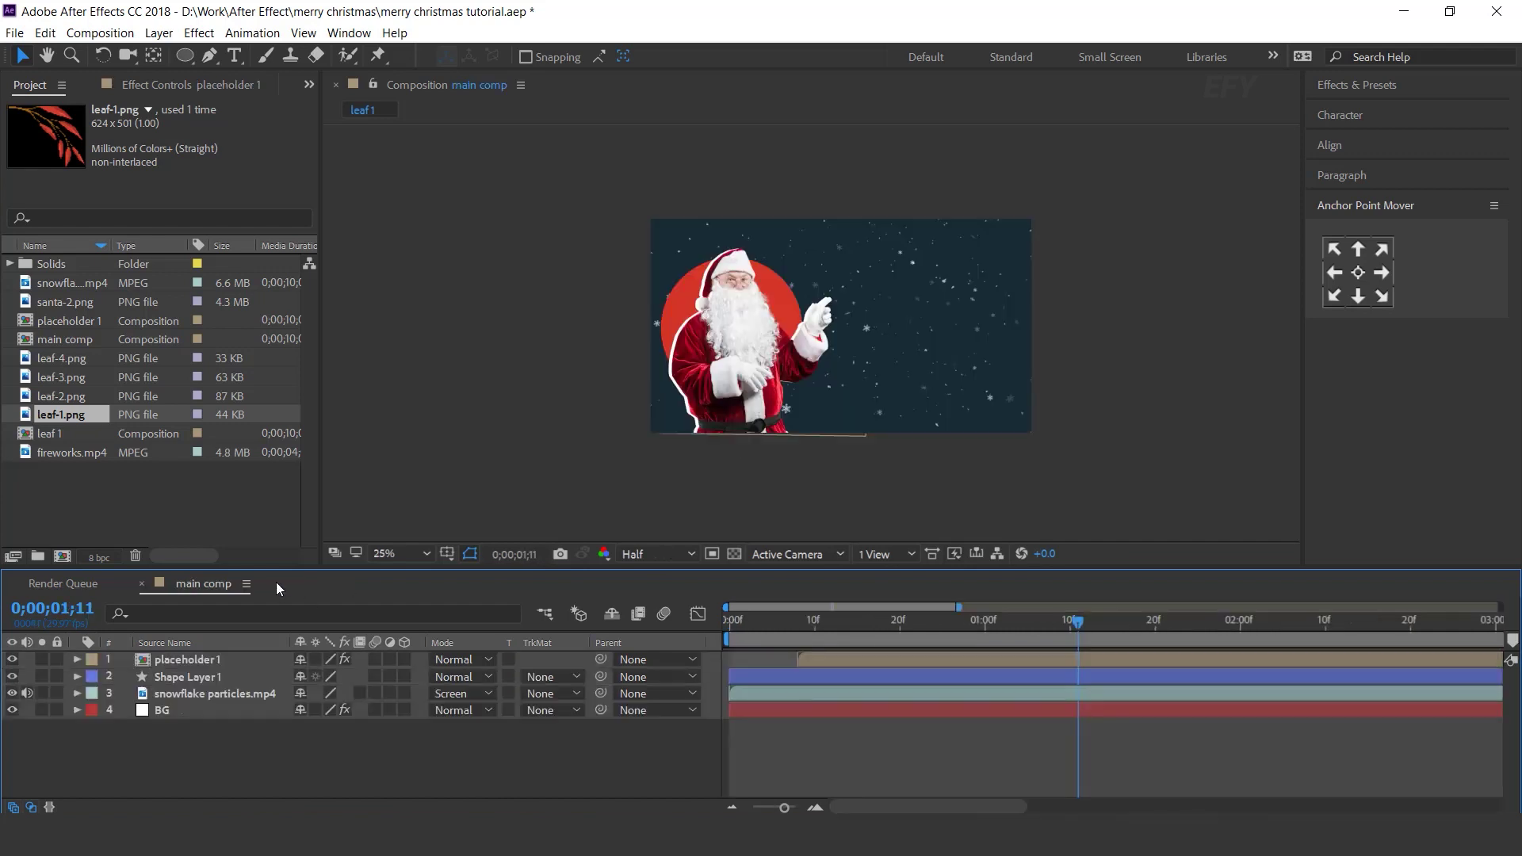
{"action": "left_click", "coordinate": [87, 485]}
{"action": "left_click", "coordinate": [54, 435]}
{"action": "left_click_drag", "start_coordinate": [20, 439], "coordinate": [190, 658]}
{"action": "scroll", "coordinate": [845, 312], "scroll_direction": "up", "scroll_amount": 1}
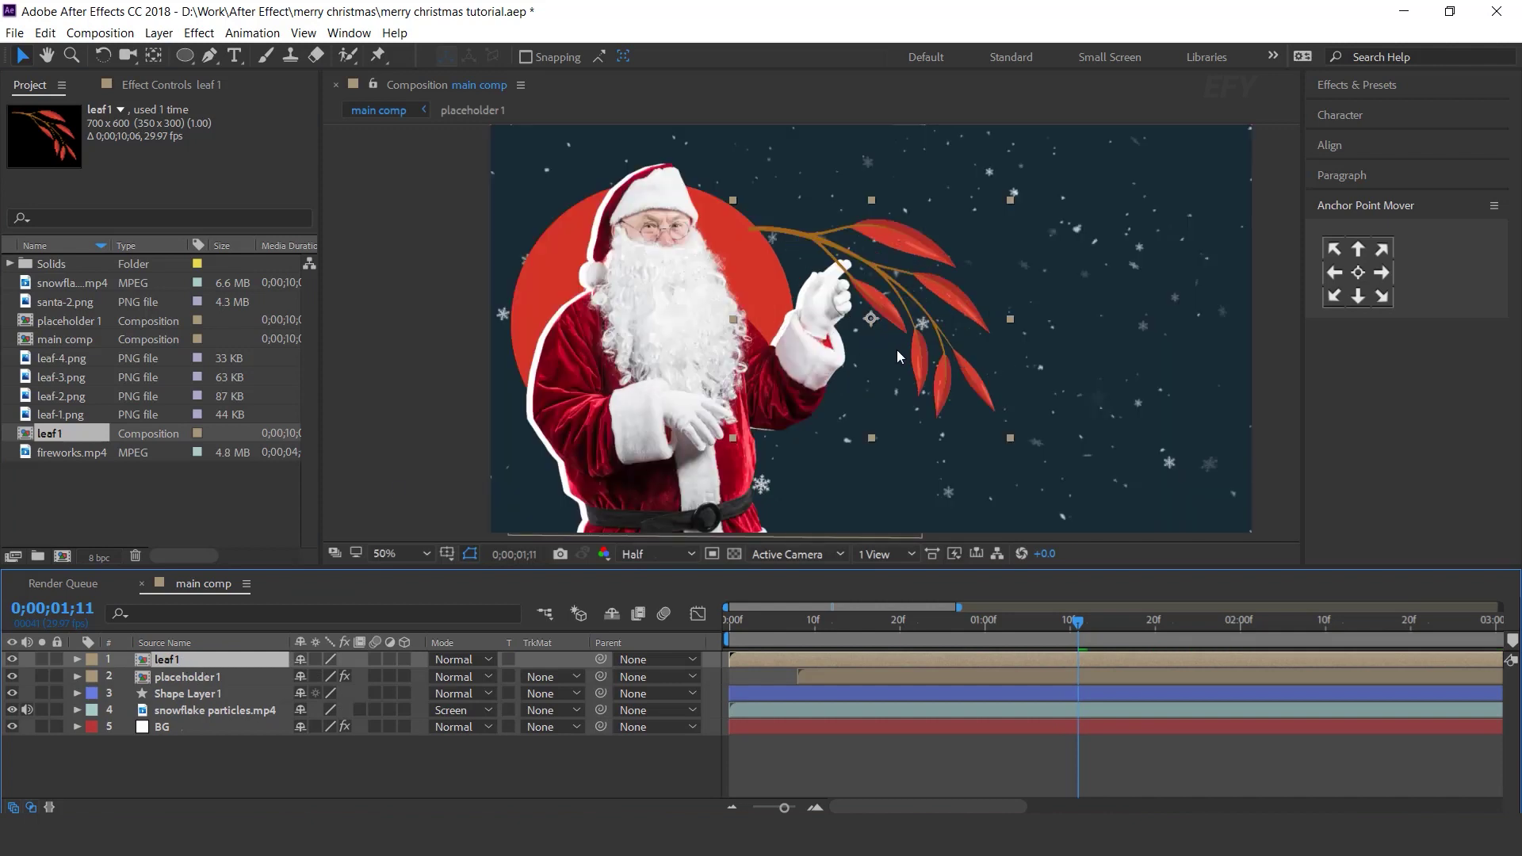
{"action": "left_click_drag", "start_coordinate": [941, 227], "coordinate": [950, 339]}
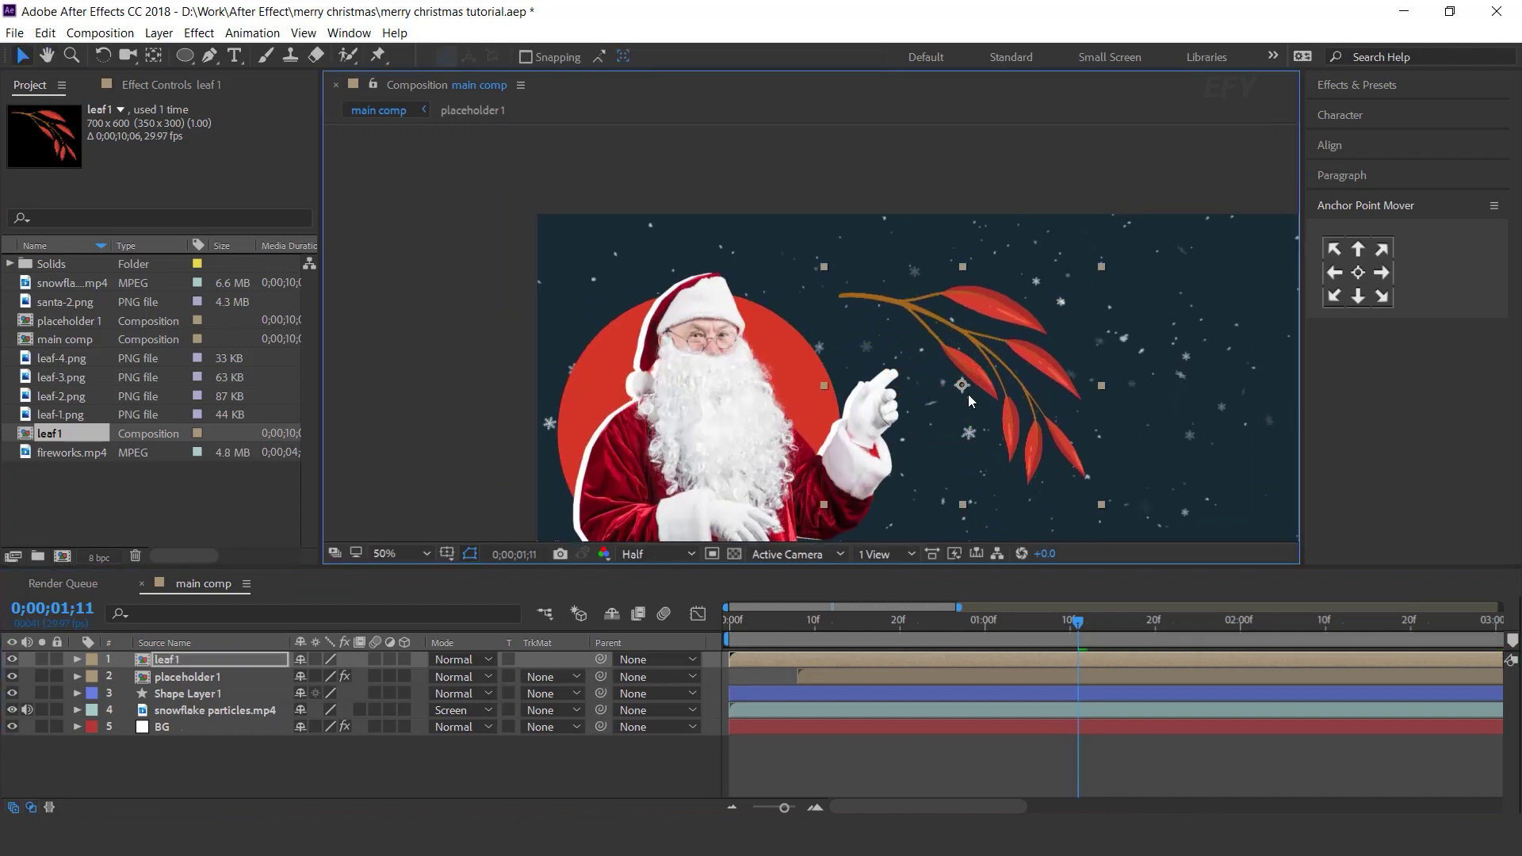
Move leaf1's anchor point to the stem and position the leaf at the frame's top edge
{"action": "left_click", "coordinate": [154, 55]}
{"action": "left_click_drag", "start_coordinate": [840, 299], "coordinate": [842, 298]}
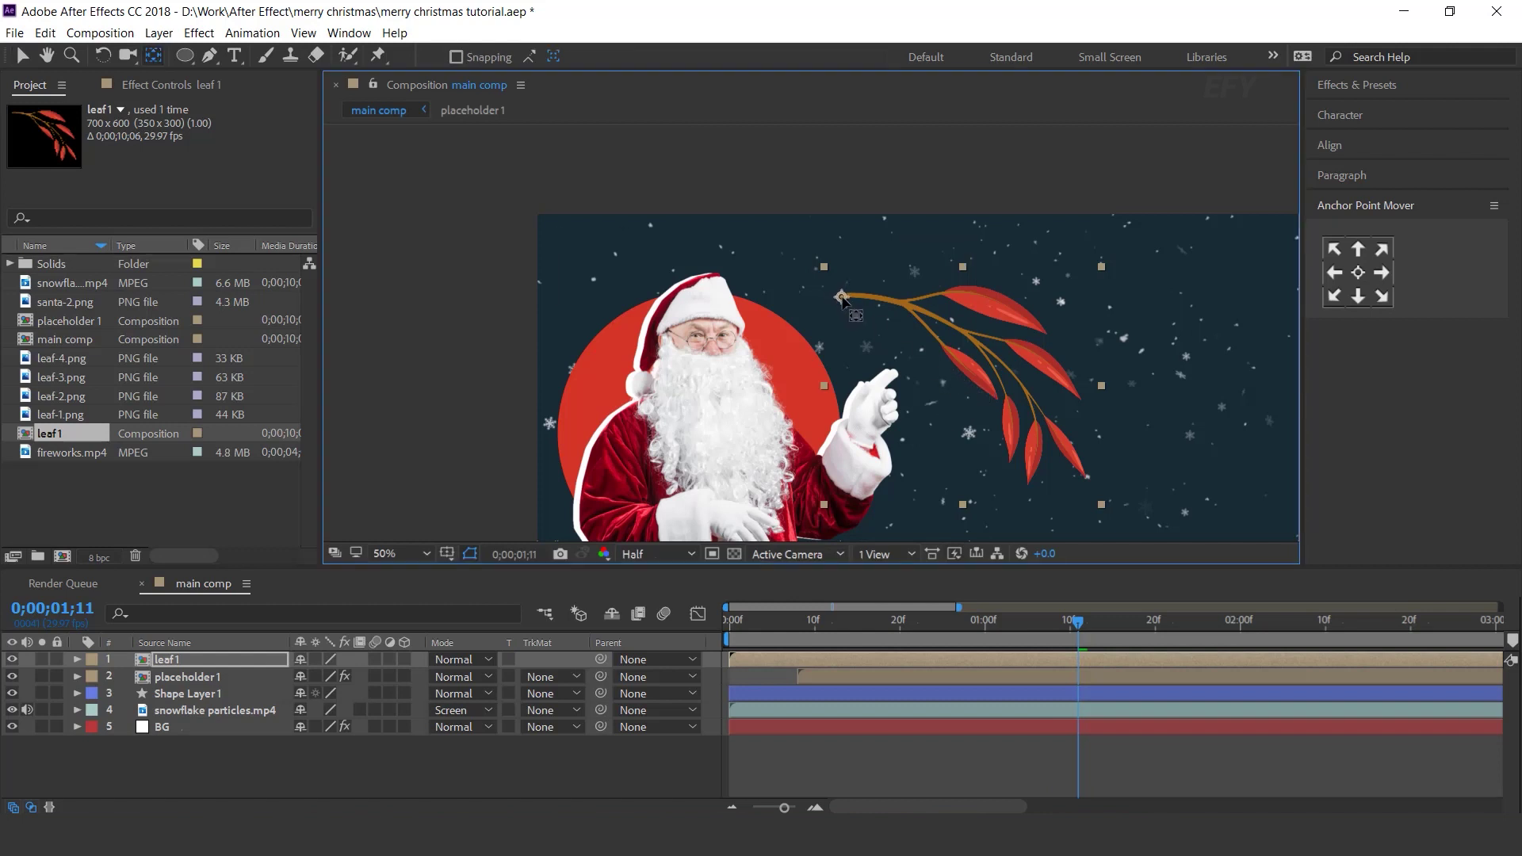
{"action": "key", "text": "v"}
{"action": "key", "text": "comma"}
{"action": "left_click_drag", "start_coordinate": [912, 344], "coordinate": [845, 279]}
Scale leaf1 to 60%
{"action": "key", "text": "s"}
{"action": "key", "text": "period"}
{"action": "left_click", "coordinate": [346, 676]}
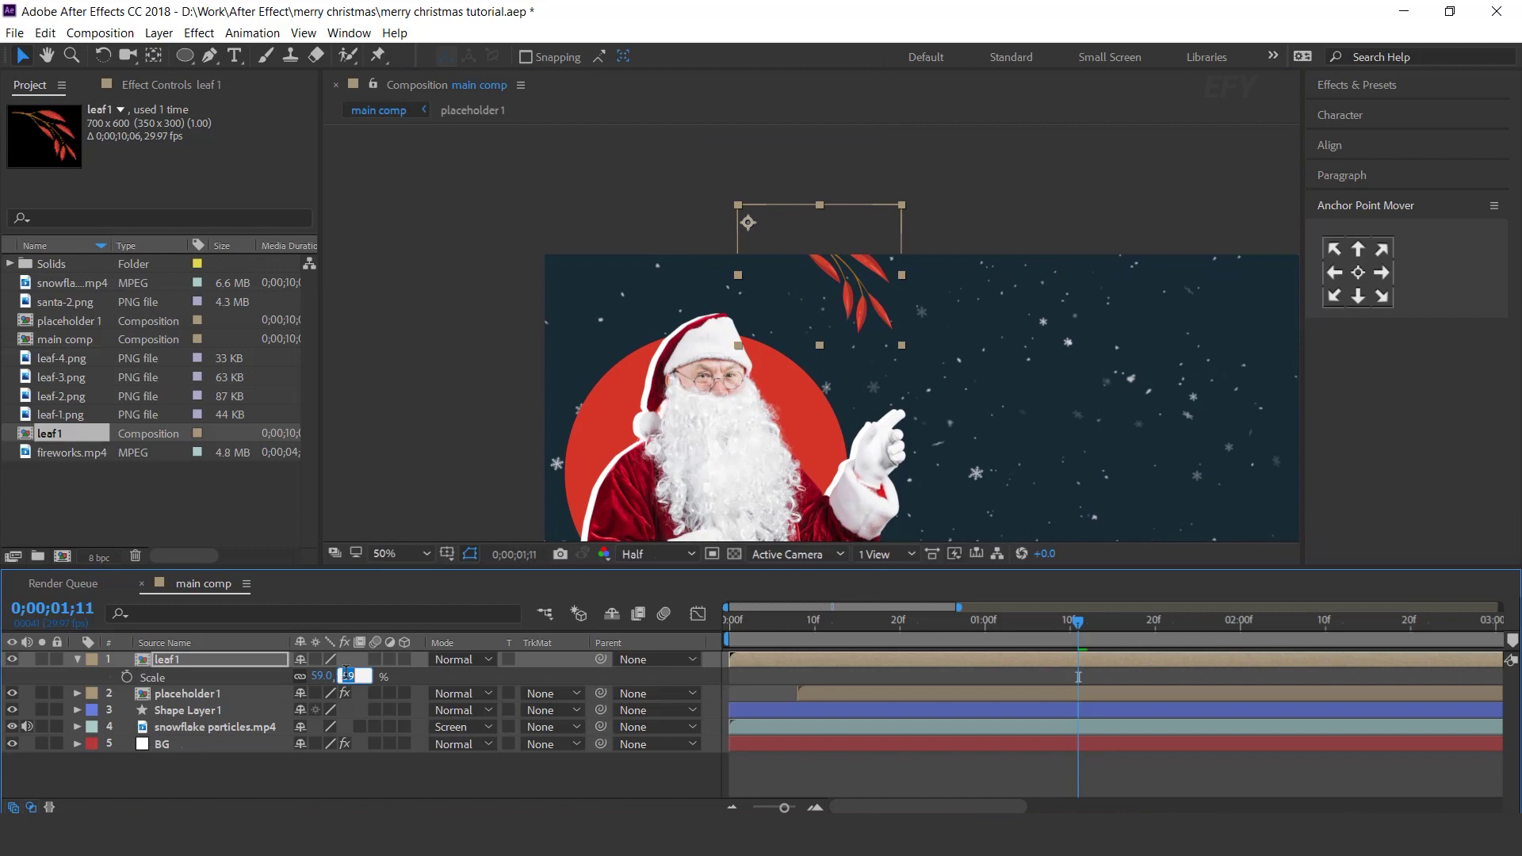
{"action": "type", "text": "60"}
{"action": "key", "text": "Return"}
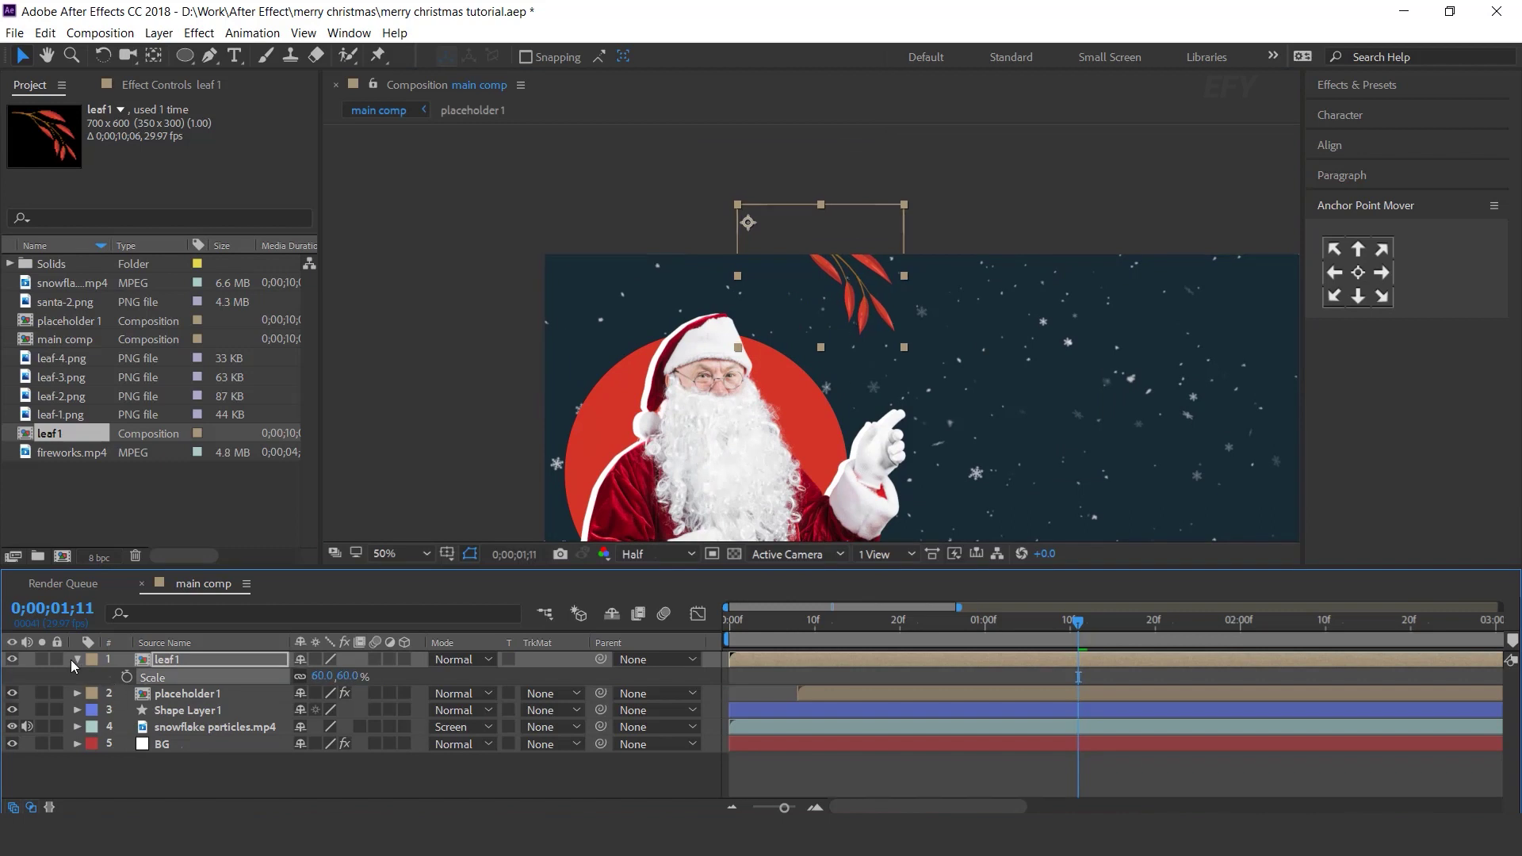
{"action": "left_click", "coordinate": [77, 658]}
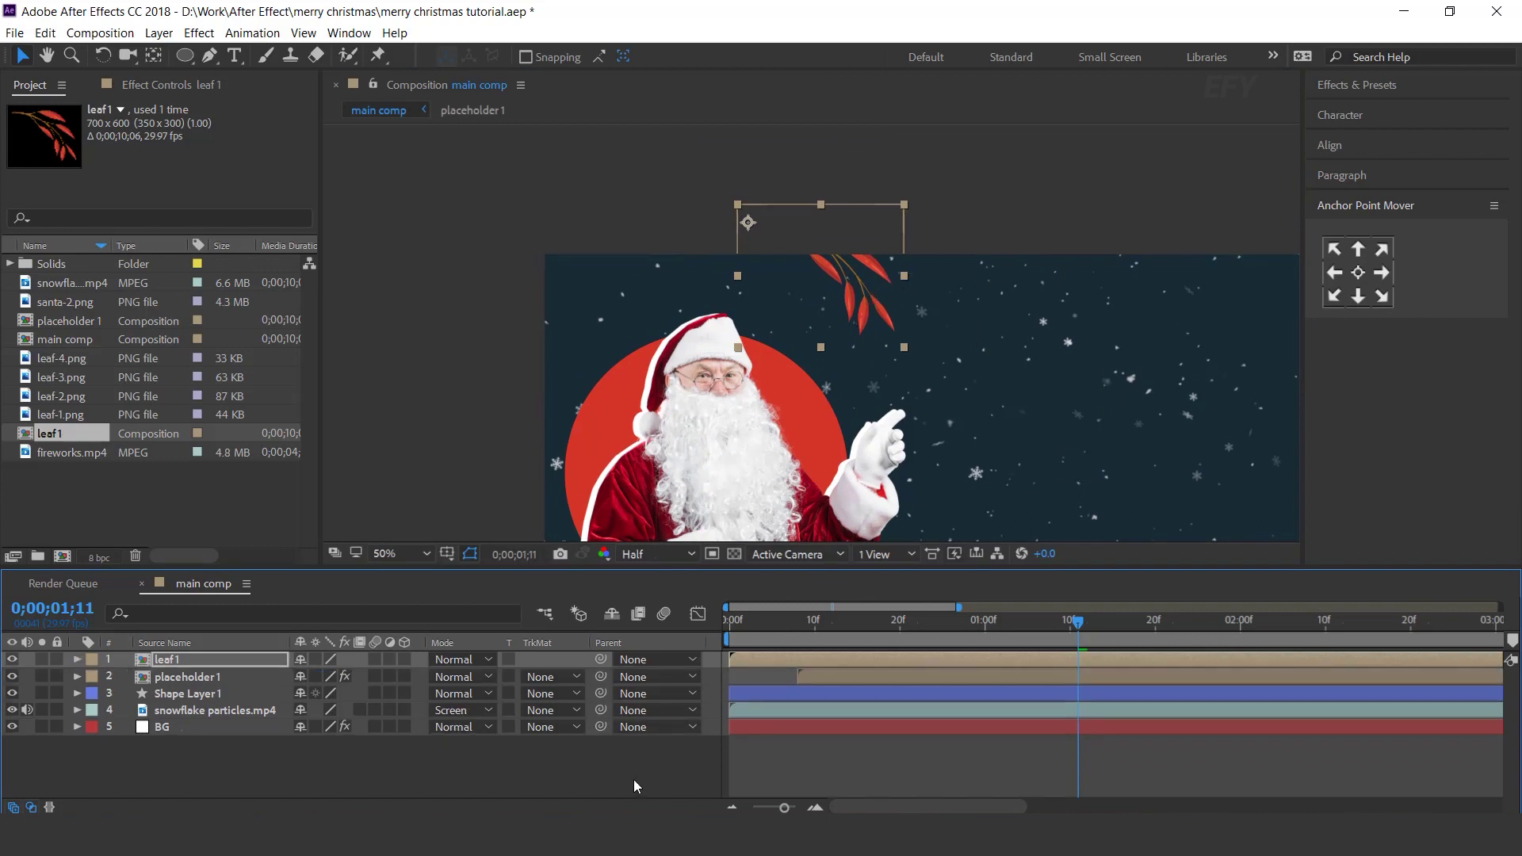
Keyframe leaf1's Position at its resting spot and start it off-frame above the top-left
{"action": "left_click", "coordinate": [180, 658]}
{"action": "key", "text": "p"}
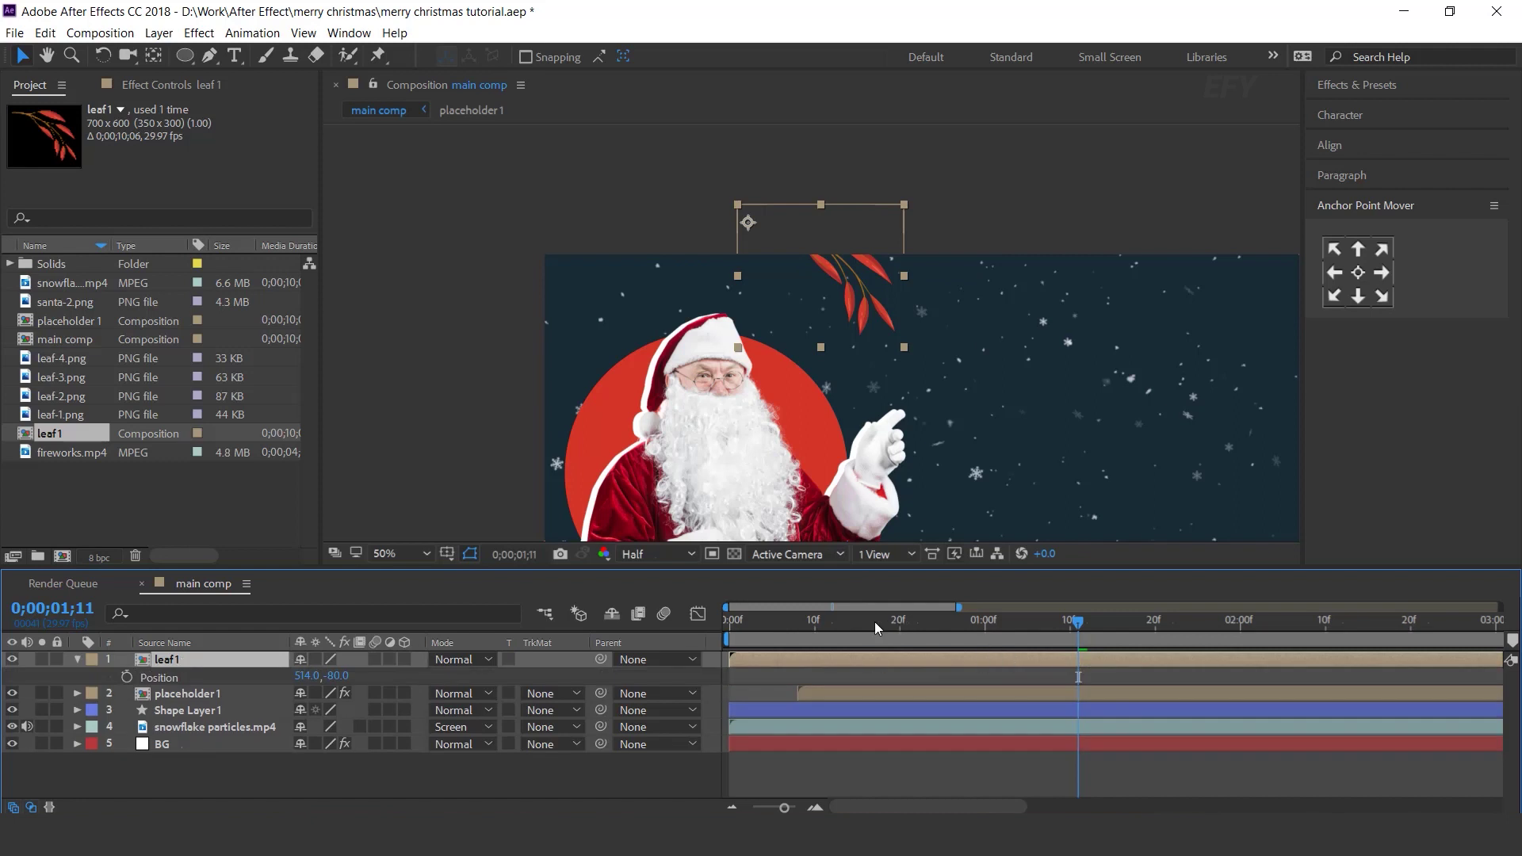
{"action": "left_click_drag", "start_coordinate": [807, 617], "coordinate": [607, 625]}
{"action": "left_click", "coordinate": [126, 677]}
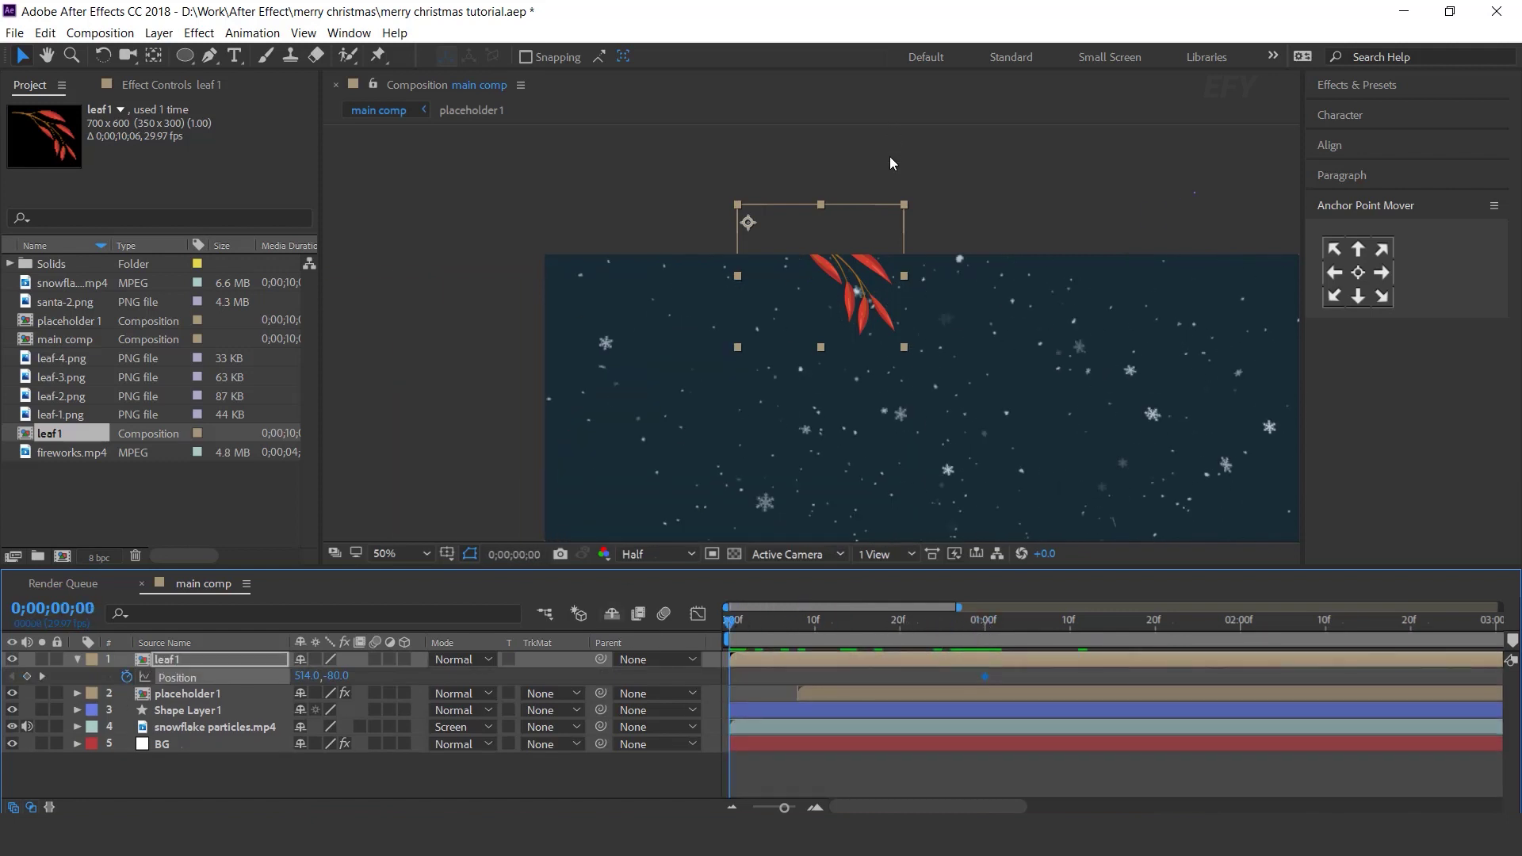
{"action": "left_click_drag", "start_coordinate": [883, 318], "coordinate": [728, 201]}
{"action": "key", "text": "space"}
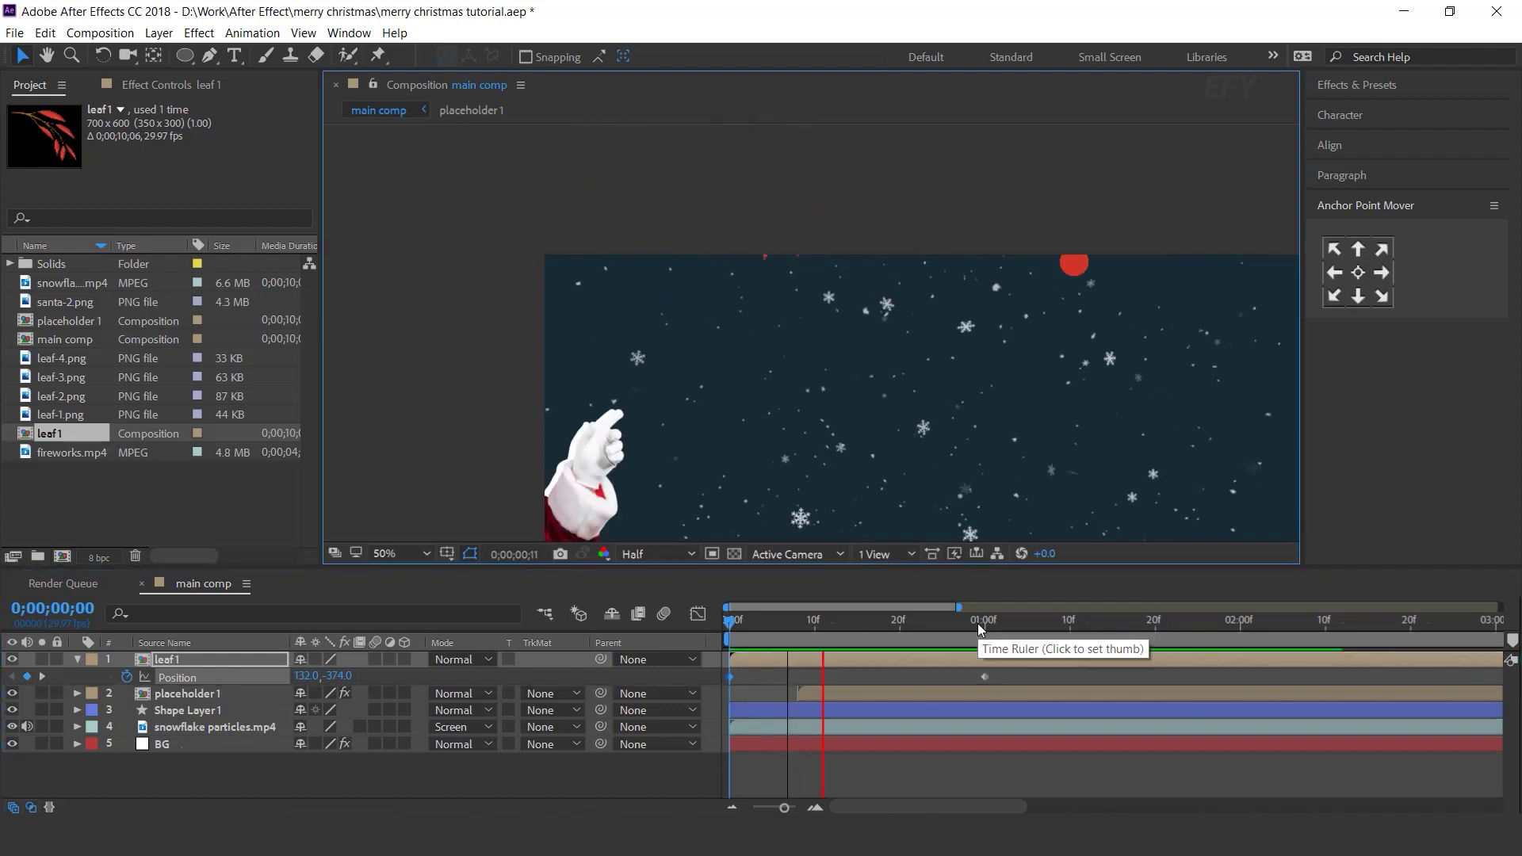
{"action": "left_click", "coordinate": [961, 618]}
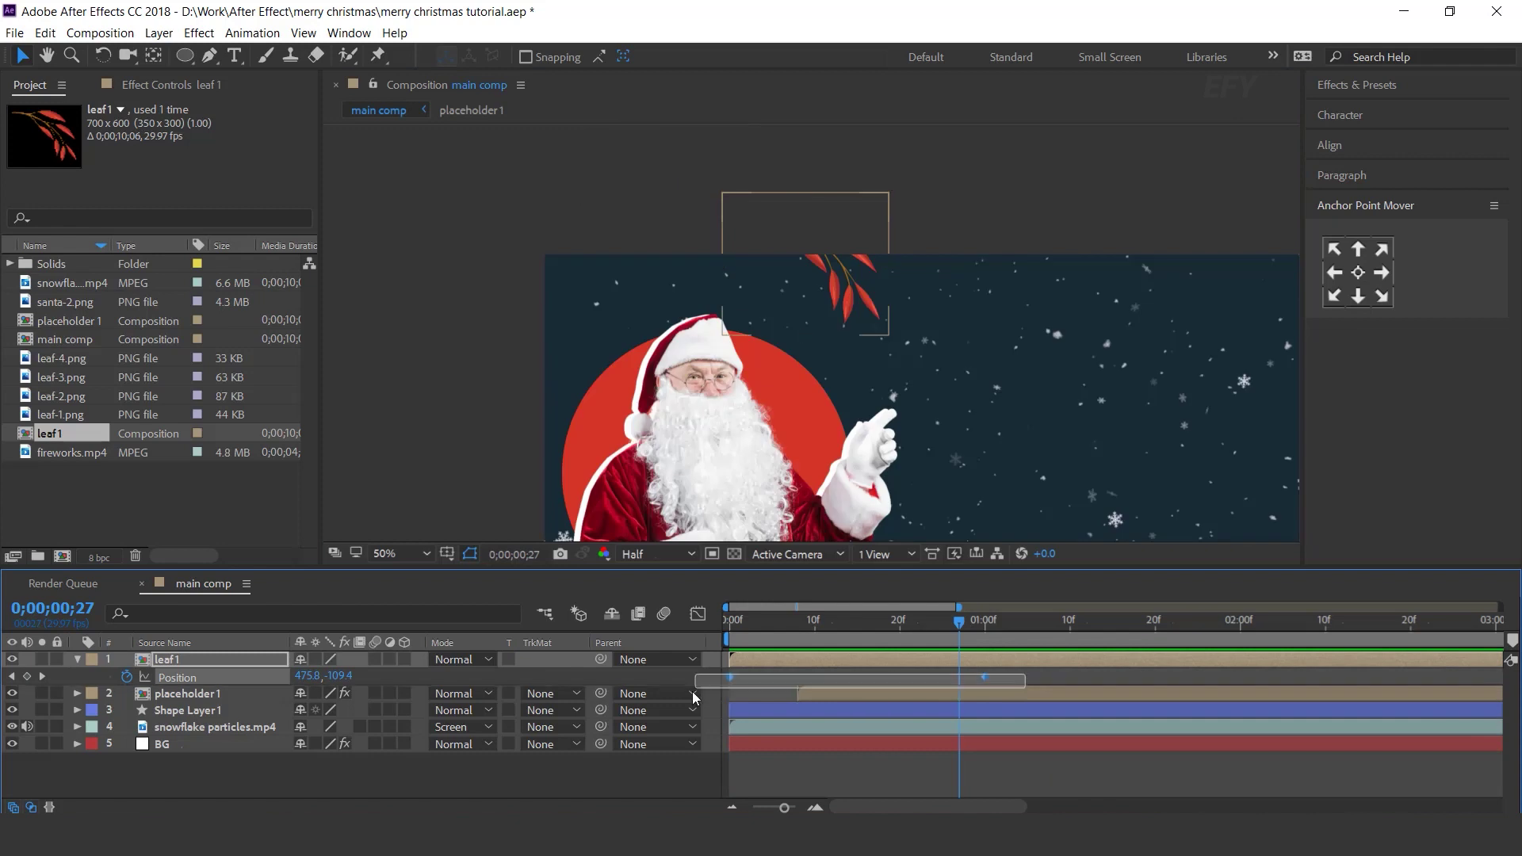
Apply Easy Ease to leaf1's Position keyframes and preview the slide-in to frame 25
{"action": "right_click", "coordinate": [987, 679]}
{"action": "mouse_move", "coordinate": [1109, 662]}
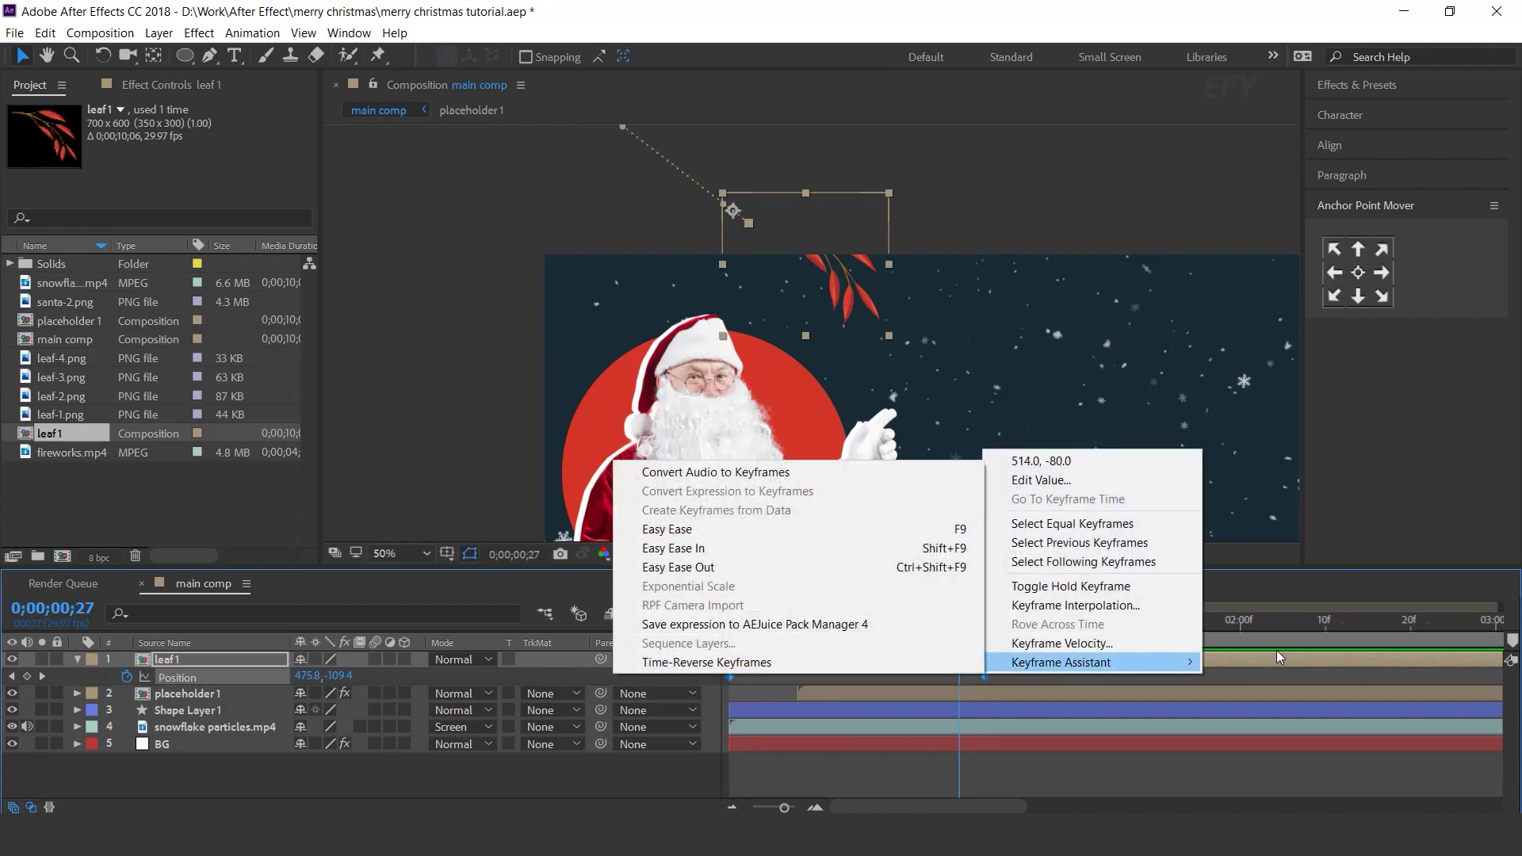
{"action": "left_click", "coordinate": [677, 531]}
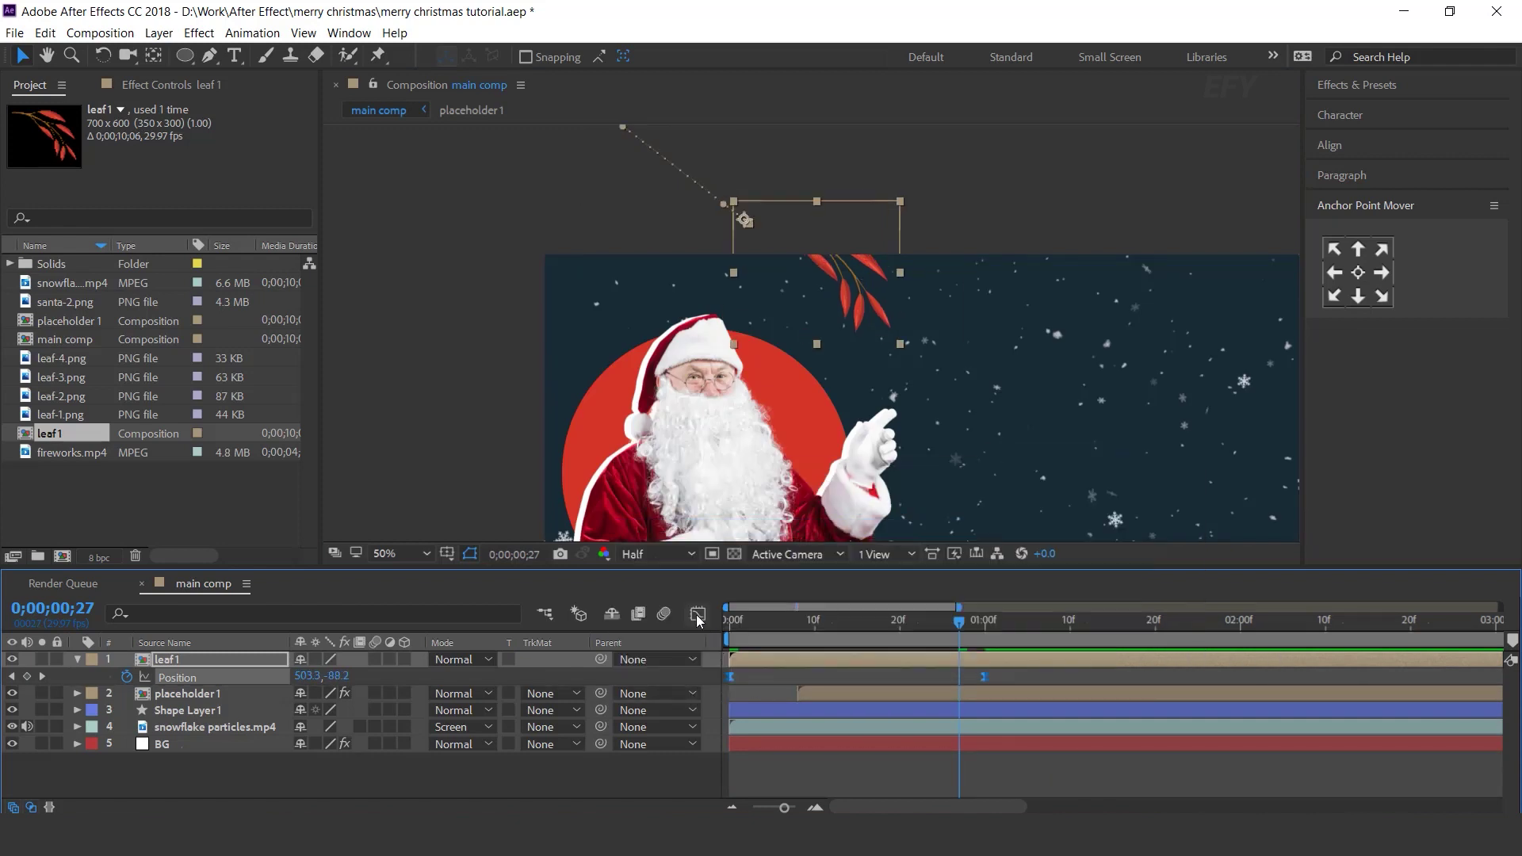
{"action": "left_click_drag", "start_coordinate": [962, 623], "coordinate": [730, 622]}
{"action": "key", "text": "comma"}
{"action": "key", "text": "space"}
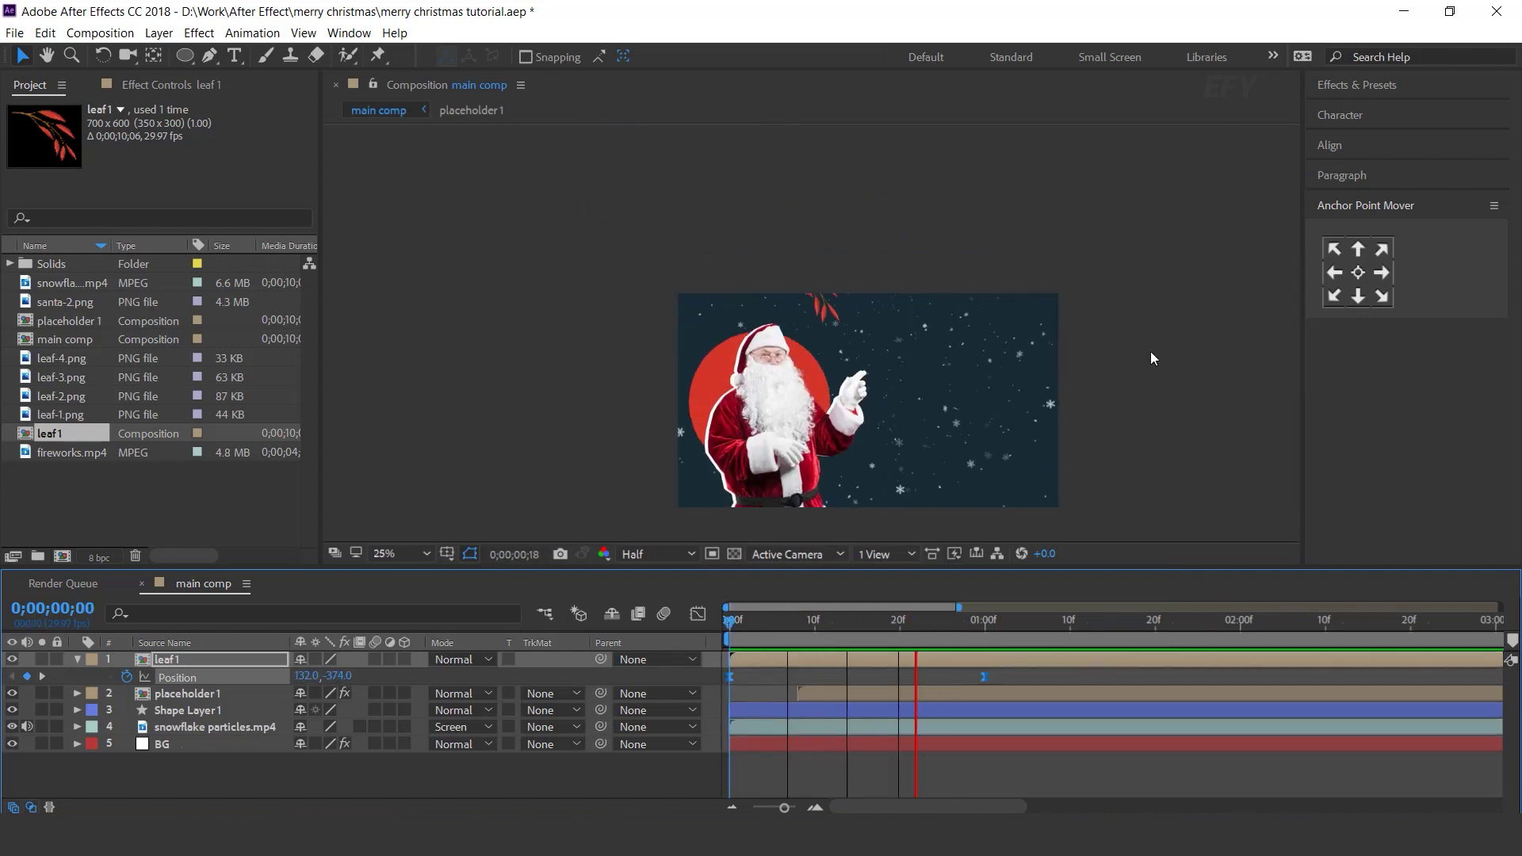
{"action": "mouse_move", "coordinate": [931, 626]}
{"action": "left_mouse_down"}
{"action": "mouse_move", "coordinate": [988, 623]}
{"action": "mouse_move", "coordinate": [943, 634]}
{"action": "left_mouse_up"}
{"action": "key", "text": "period"}
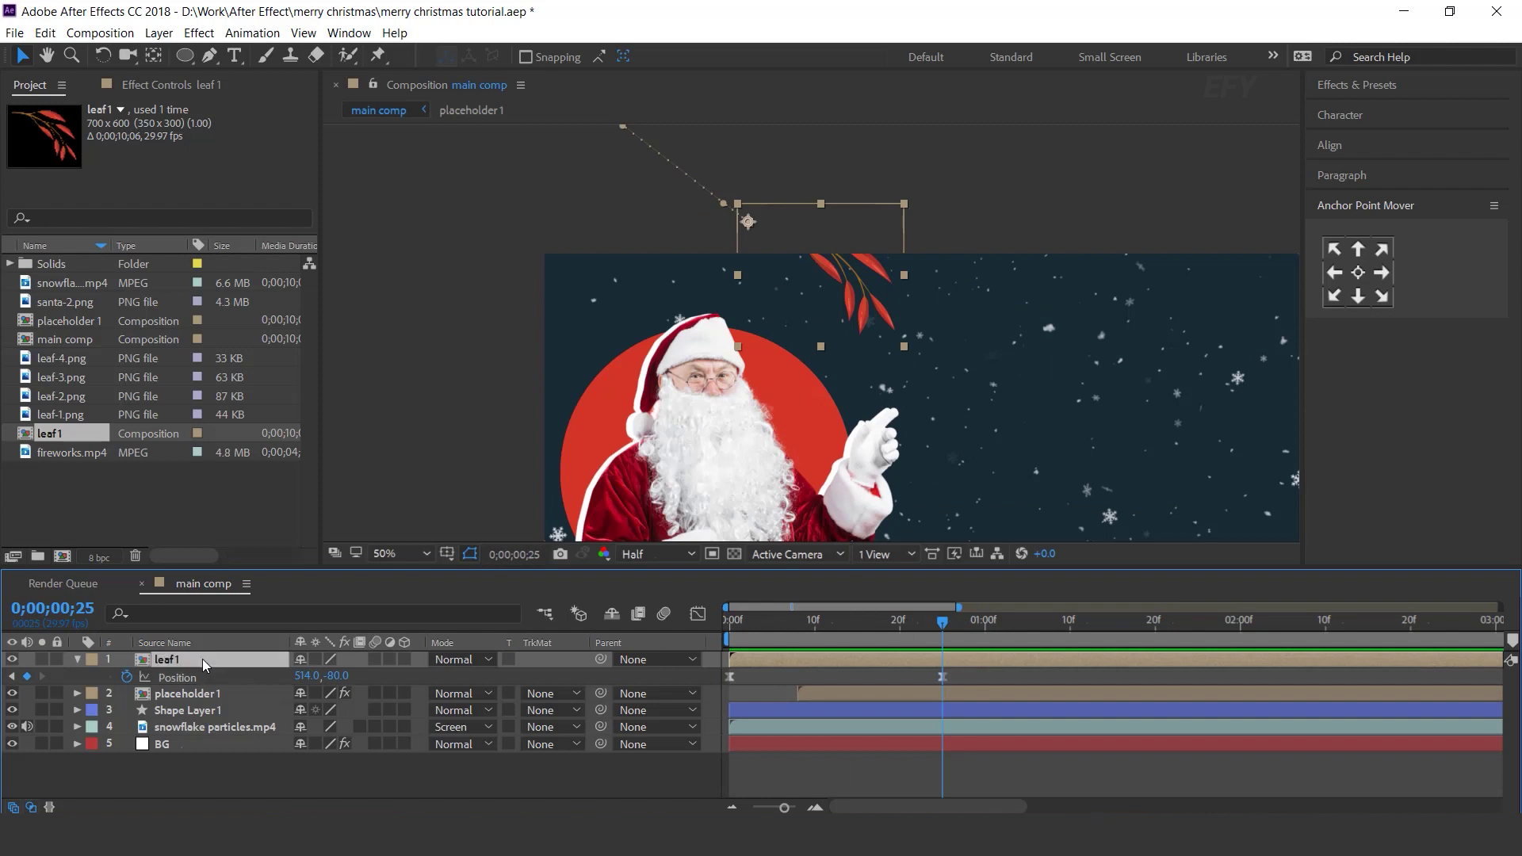
Apply CC Bend It to leaf1 and drag its Start point onto the branch
{"action": "key", "text": "ctrl+space"}
{"action": "type", "text": "cc ben"}
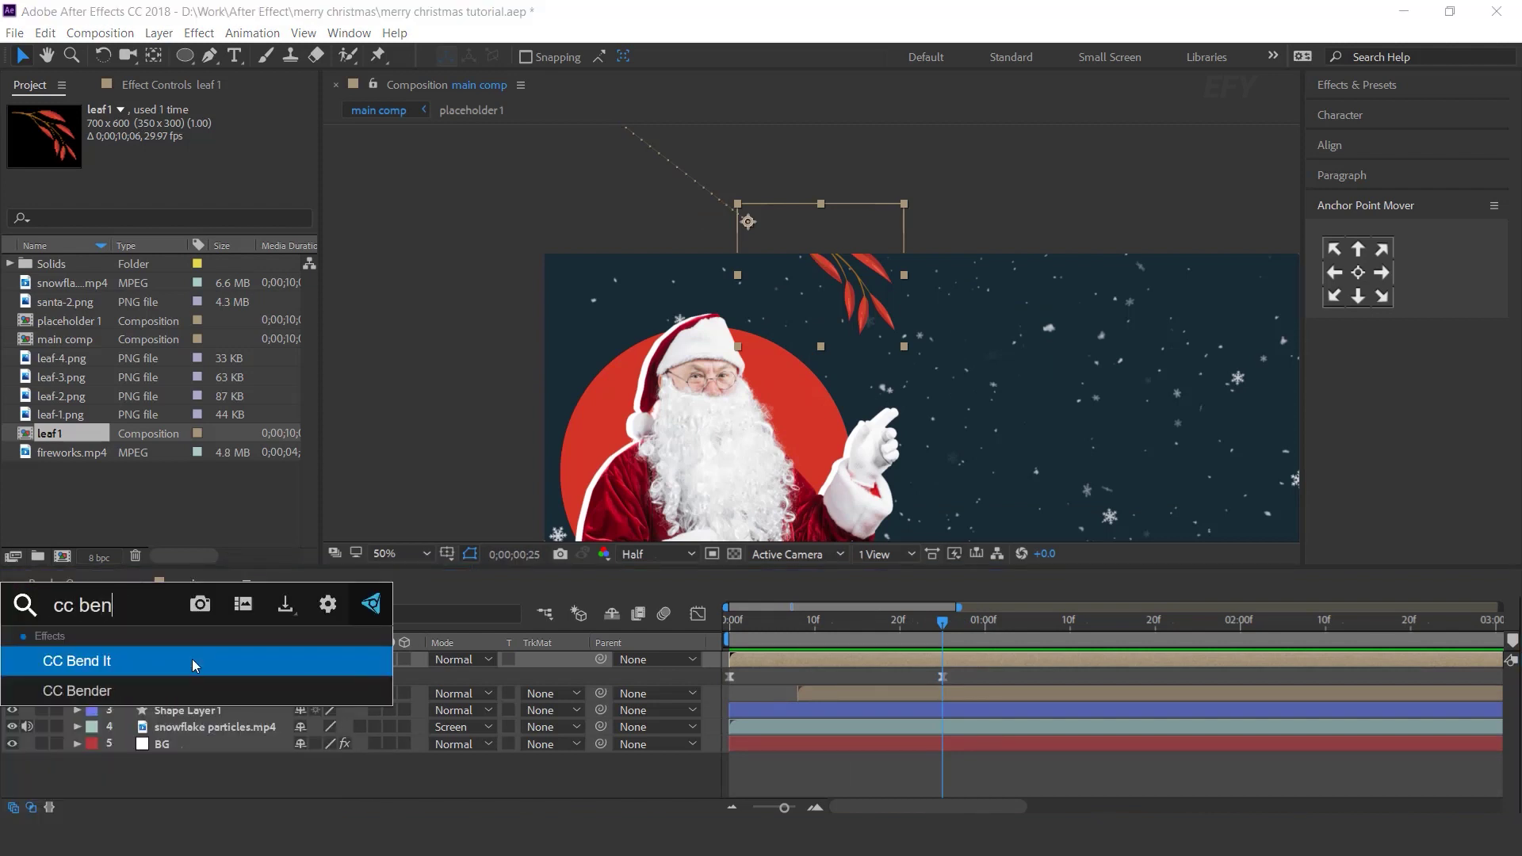
{"action": "left_click", "coordinate": [192, 660]}
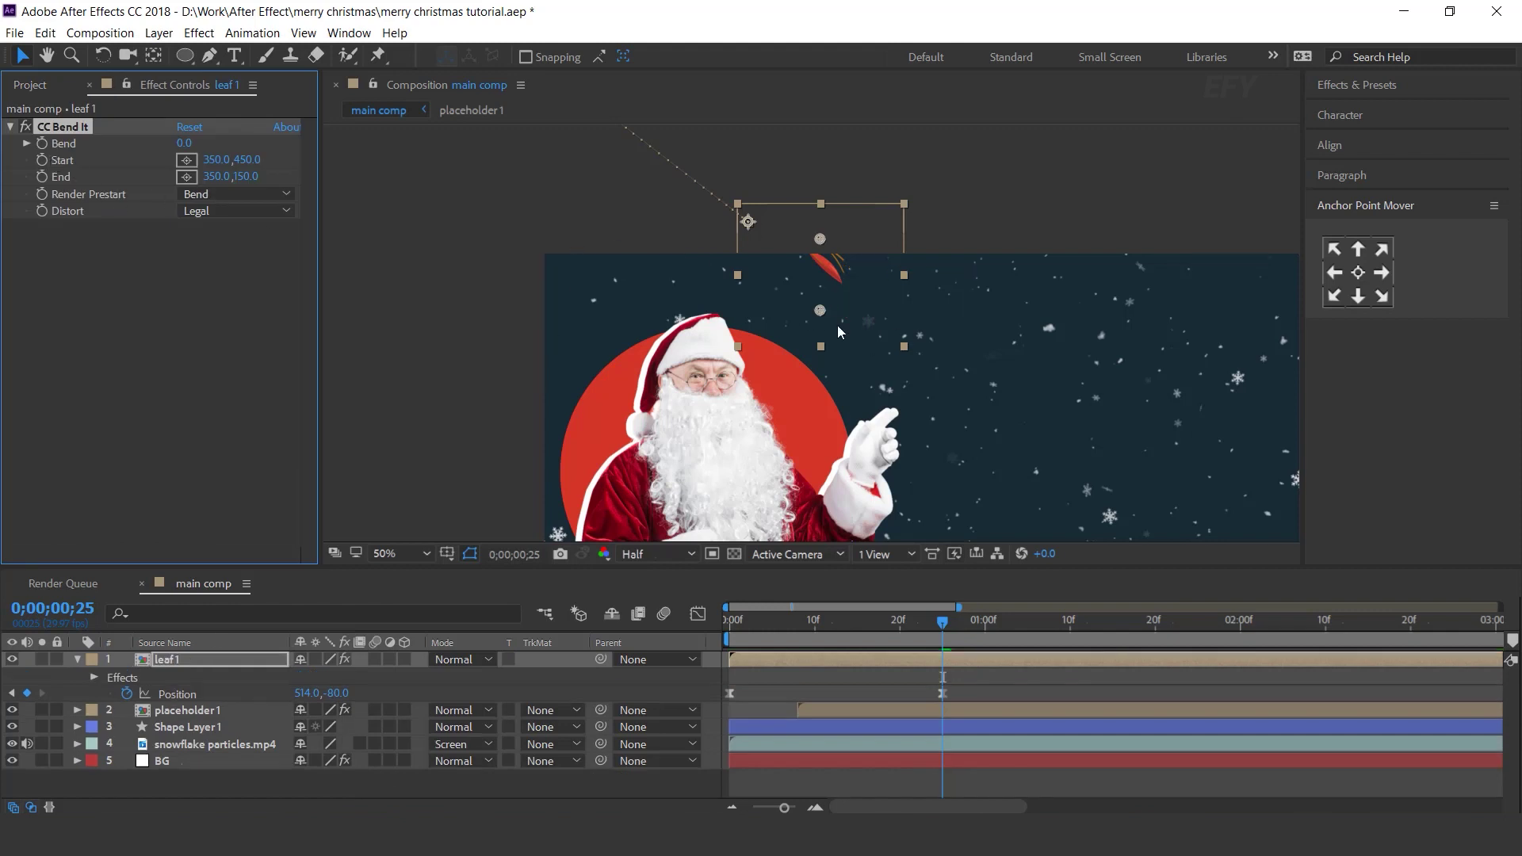
{"action": "left_click_drag", "start_coordinate": [821, 311], "coordinate": [918, 382]}
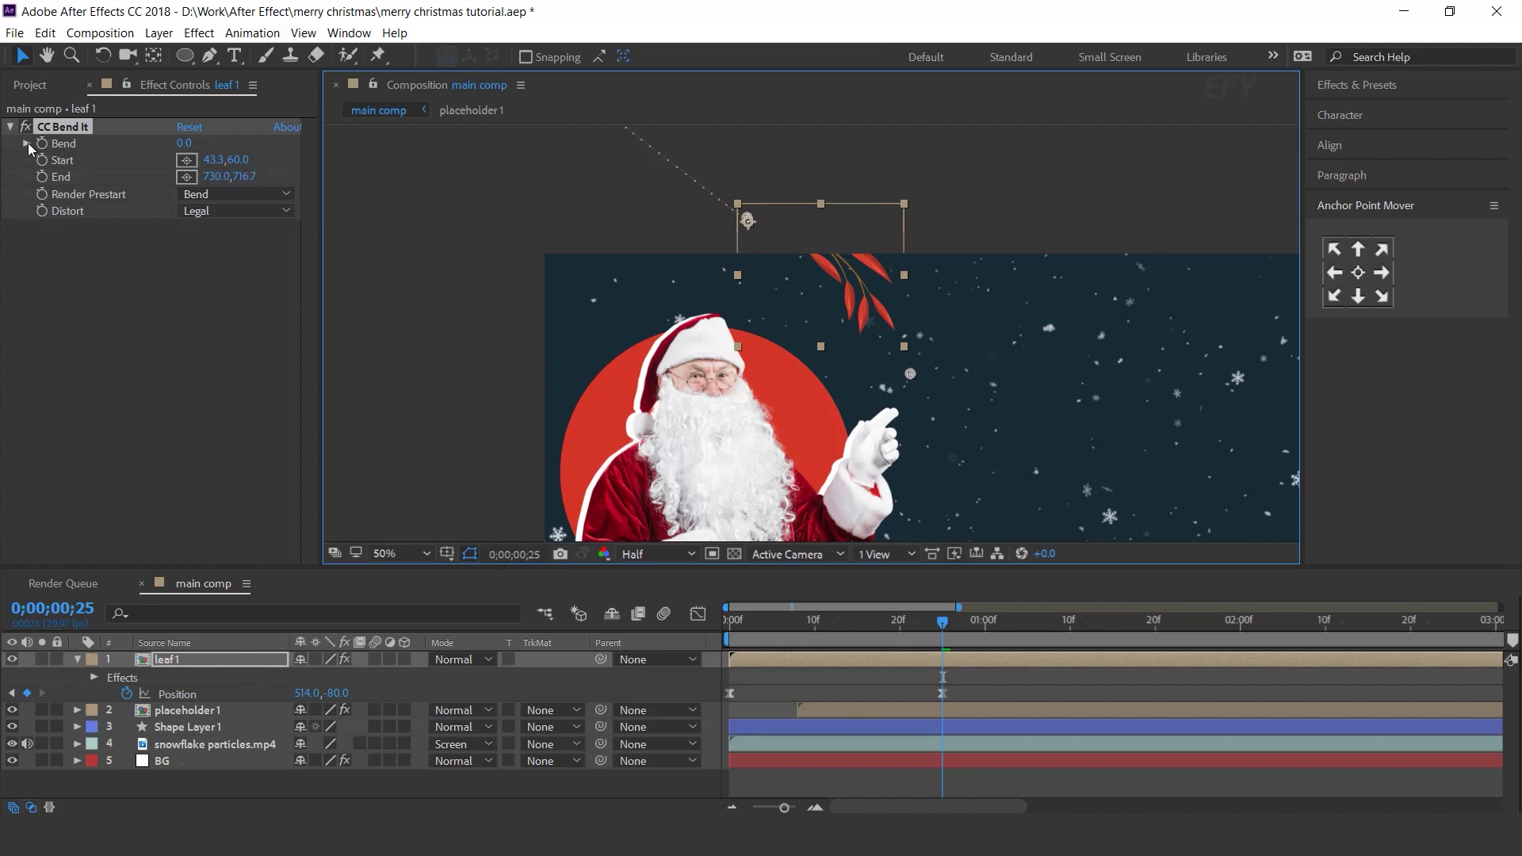
Keyframe leaf1's Bend at -5 on the first frame and 5 at frame 25
{"action": "left_click", "coordinate": [65, 149]}
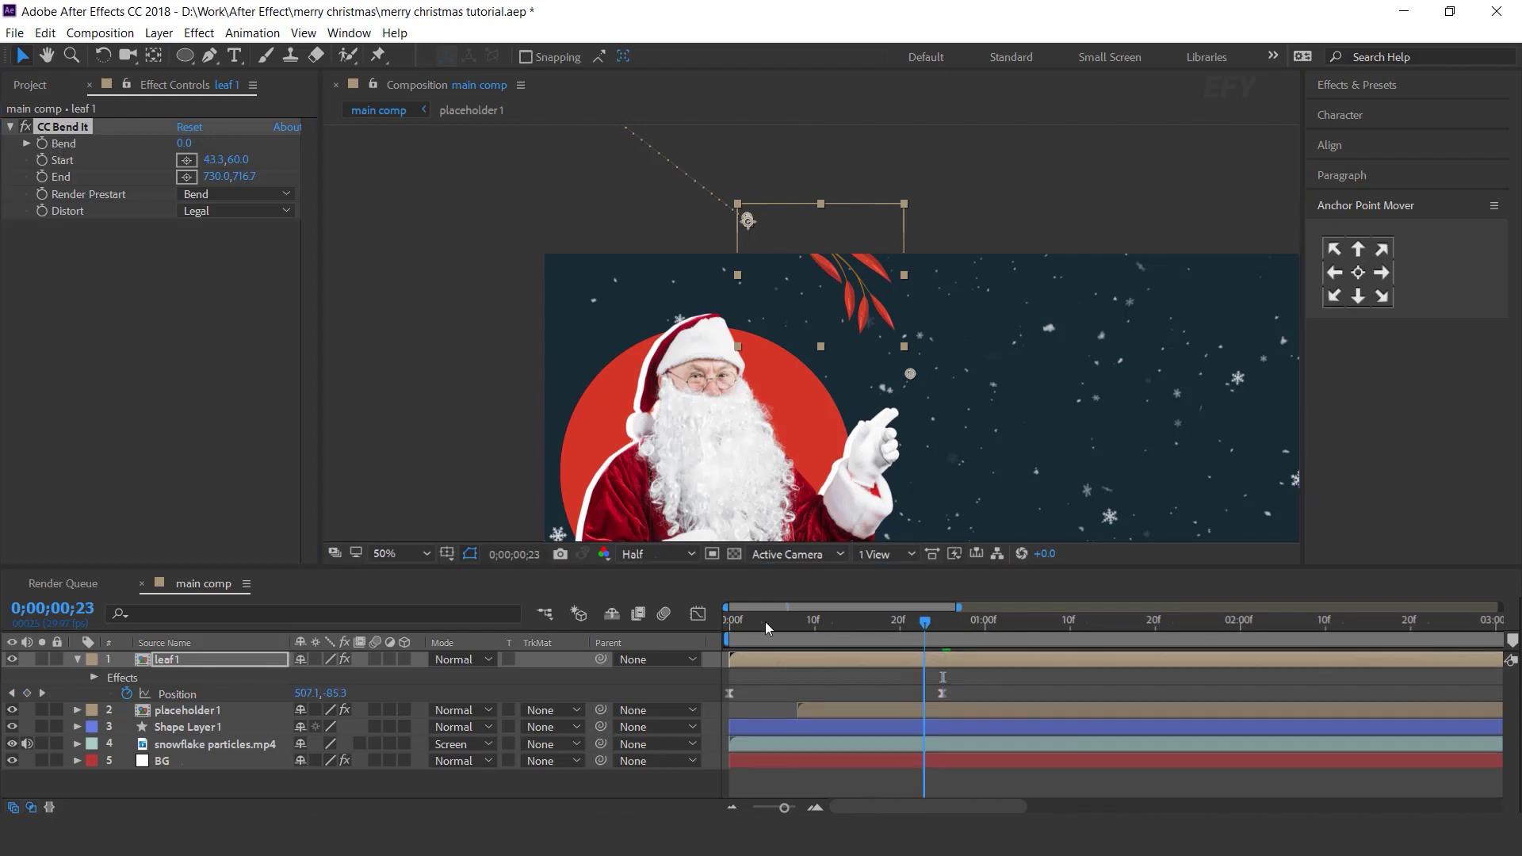
{"action": "left_click", "coordinate": [730, 620]}
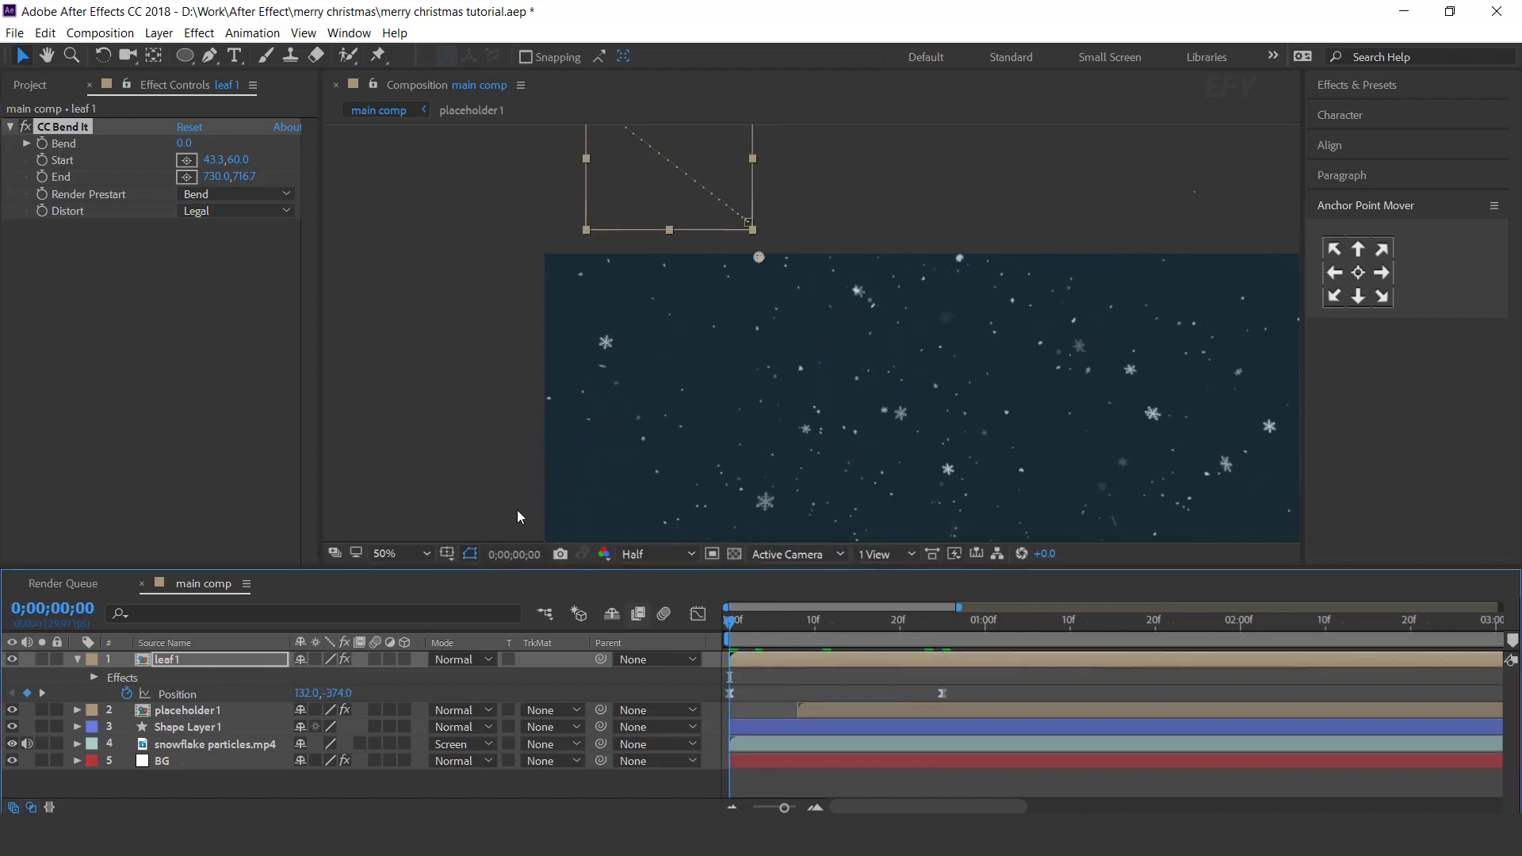
{"action": "left_click", "coordinate": [48, 145]}
{"action": "left_click", "coordinate": [189, 143]}
{"action": "type", "text": "-5"}
{"action": "key", "text": "Return"}
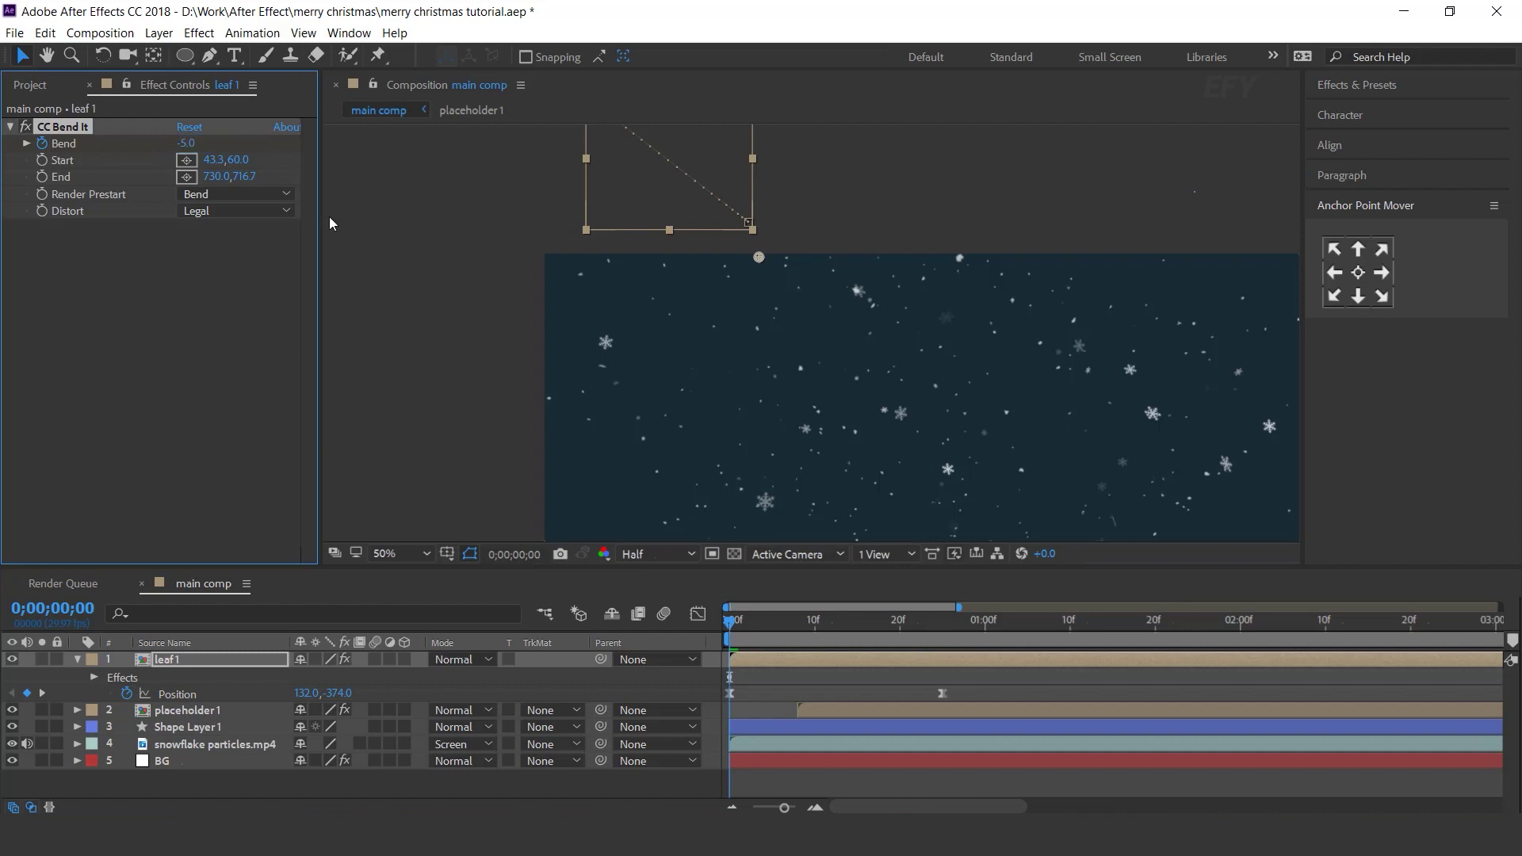
{"action": "left_click", "coordinate": [942, 621]}
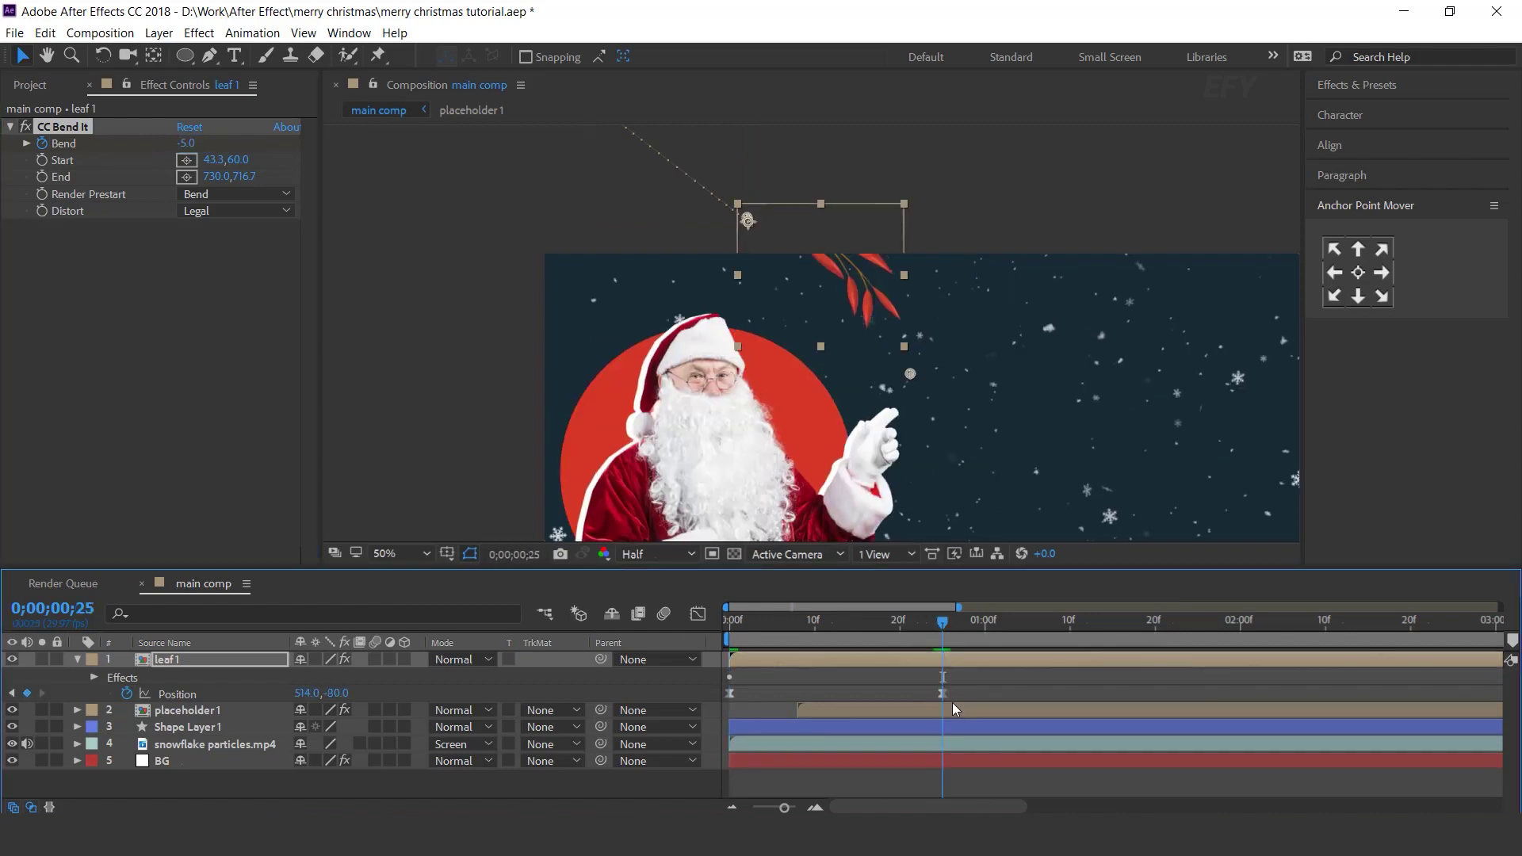
{"action": "left_click", "coordinate": [185, 143]}
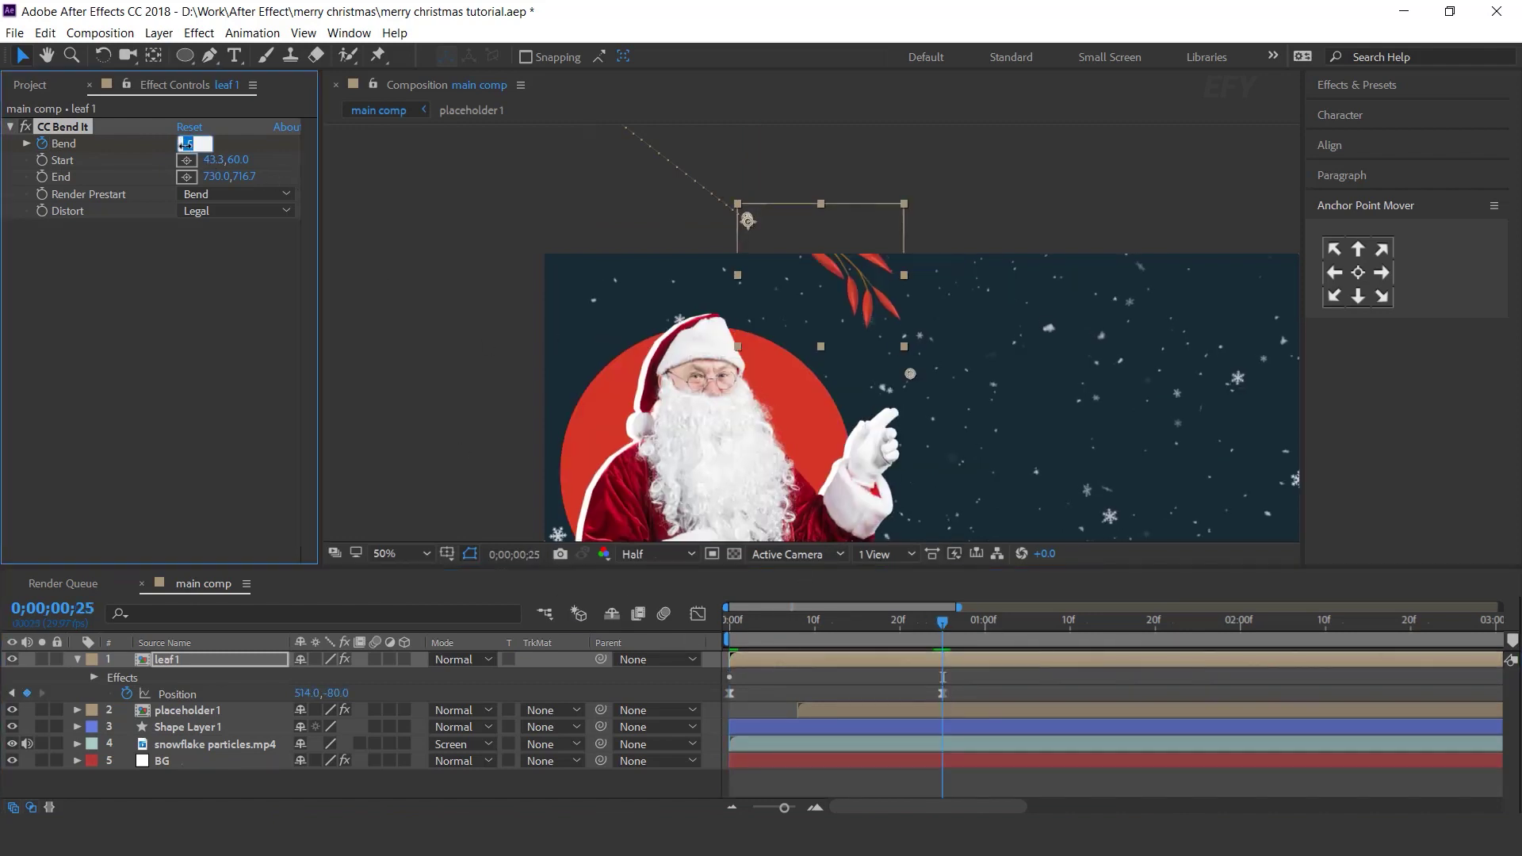
{"action": "type", "text": "5"}
{"action": "key", "text": "Return"}
Add a loopOut("pingpong") expression to Bend and preview the swaying leaf at 25% zoom
{"action": "left_click", "coordinate": [577, 683]}
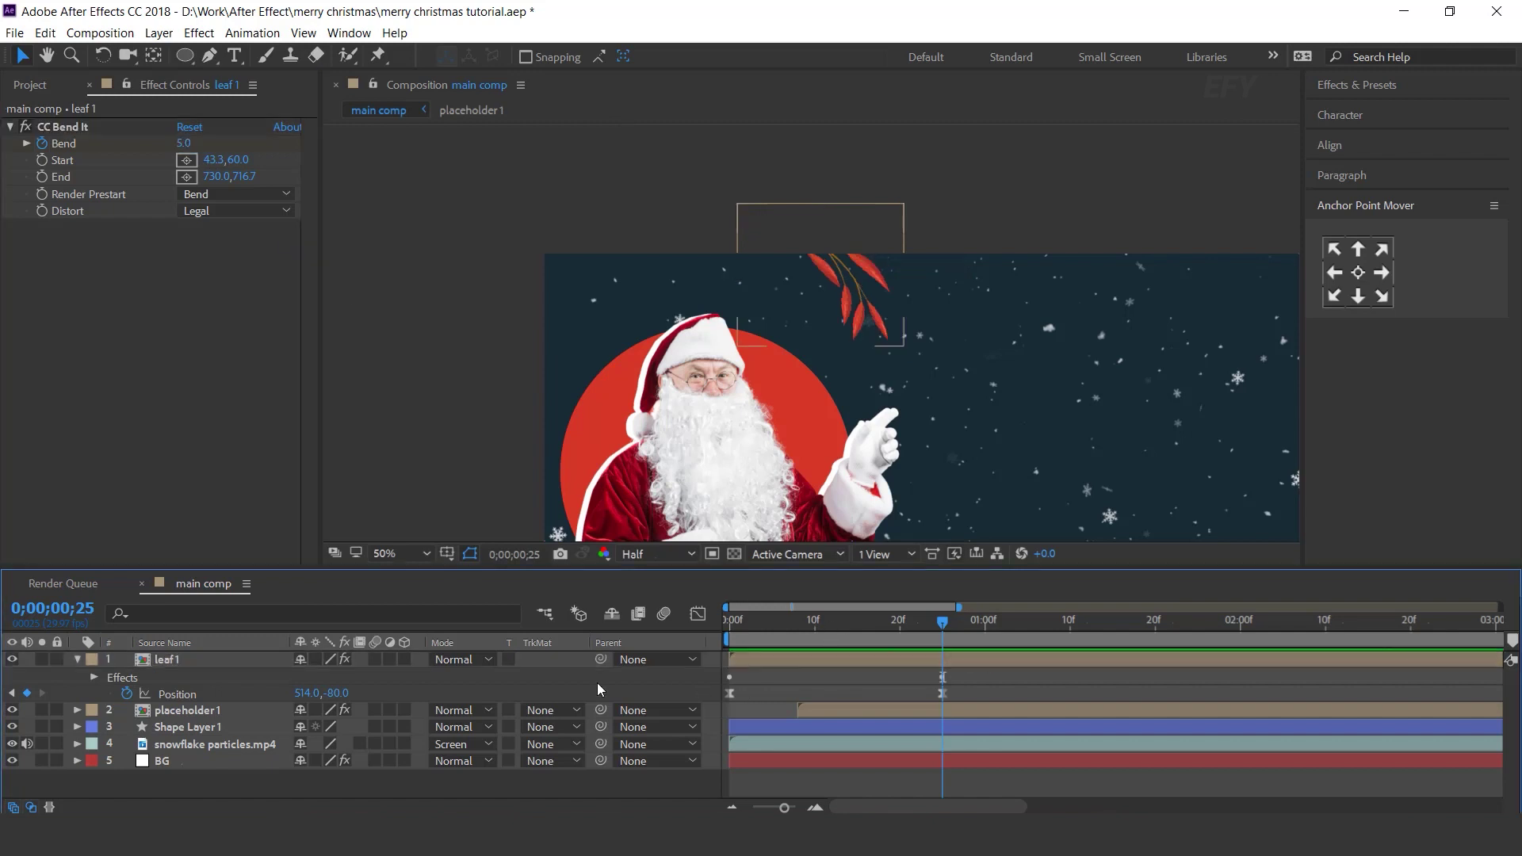
{"action": "key", "text": "u"}
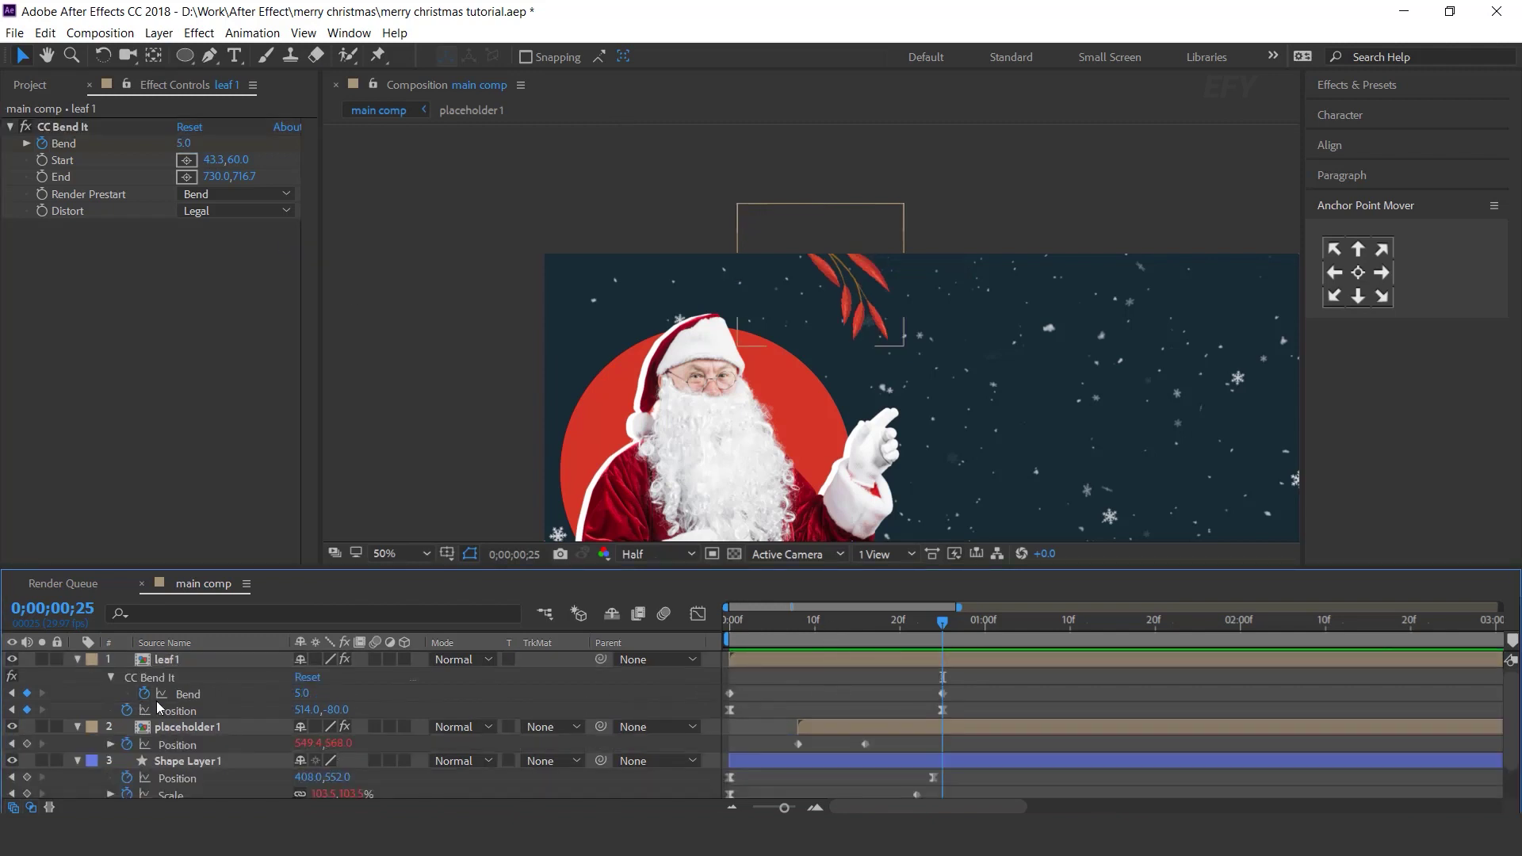
{"action": "left_click", "coordinate": [146, 694], "text": "alt"}
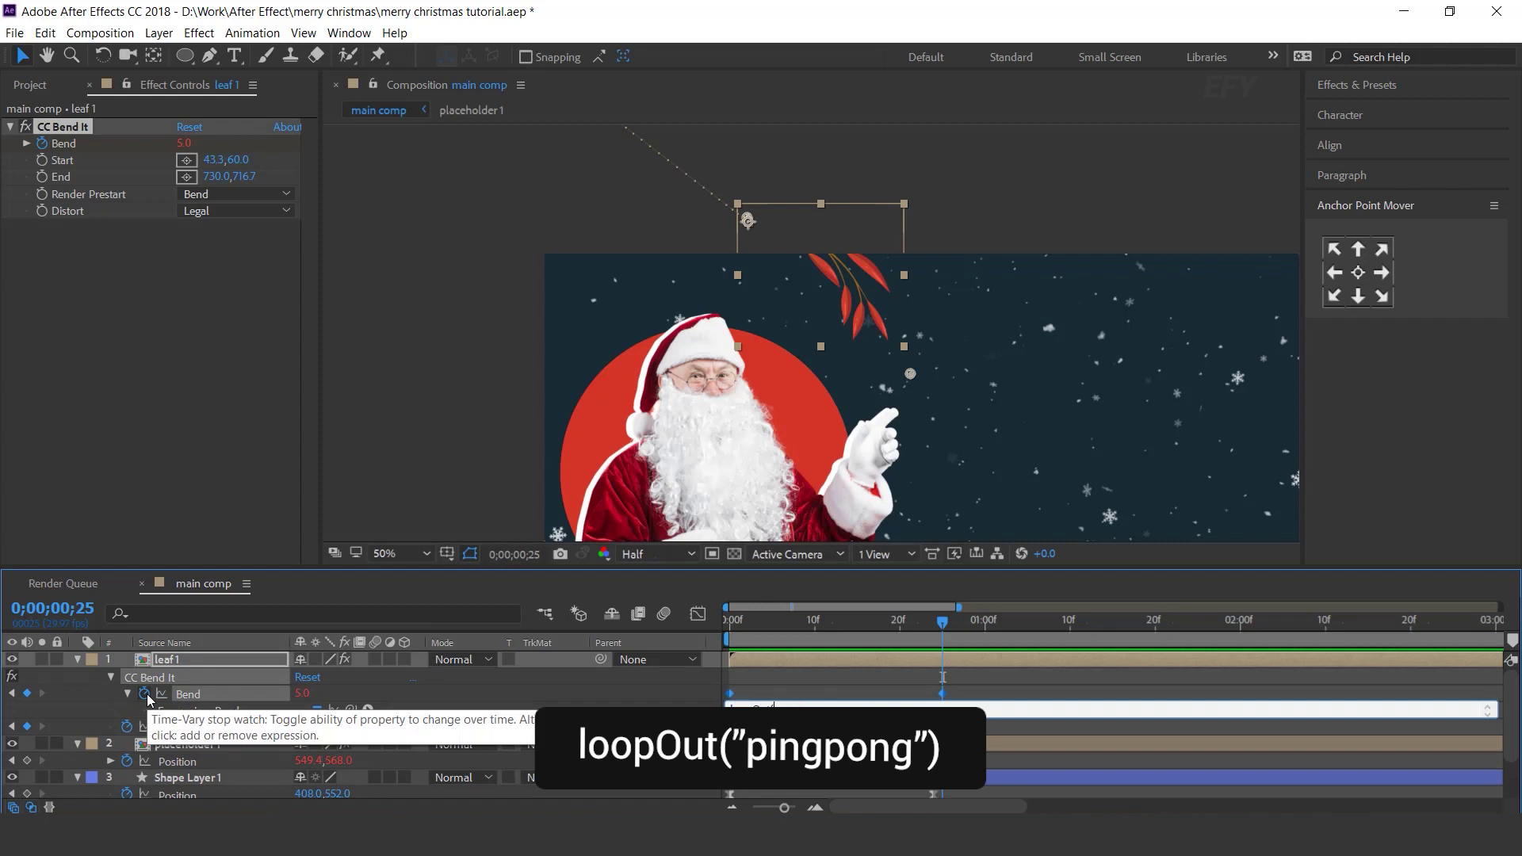
{"action": "left_click", "coordinate": [1067, 666]}
{"action": "key", "text": "Home"}
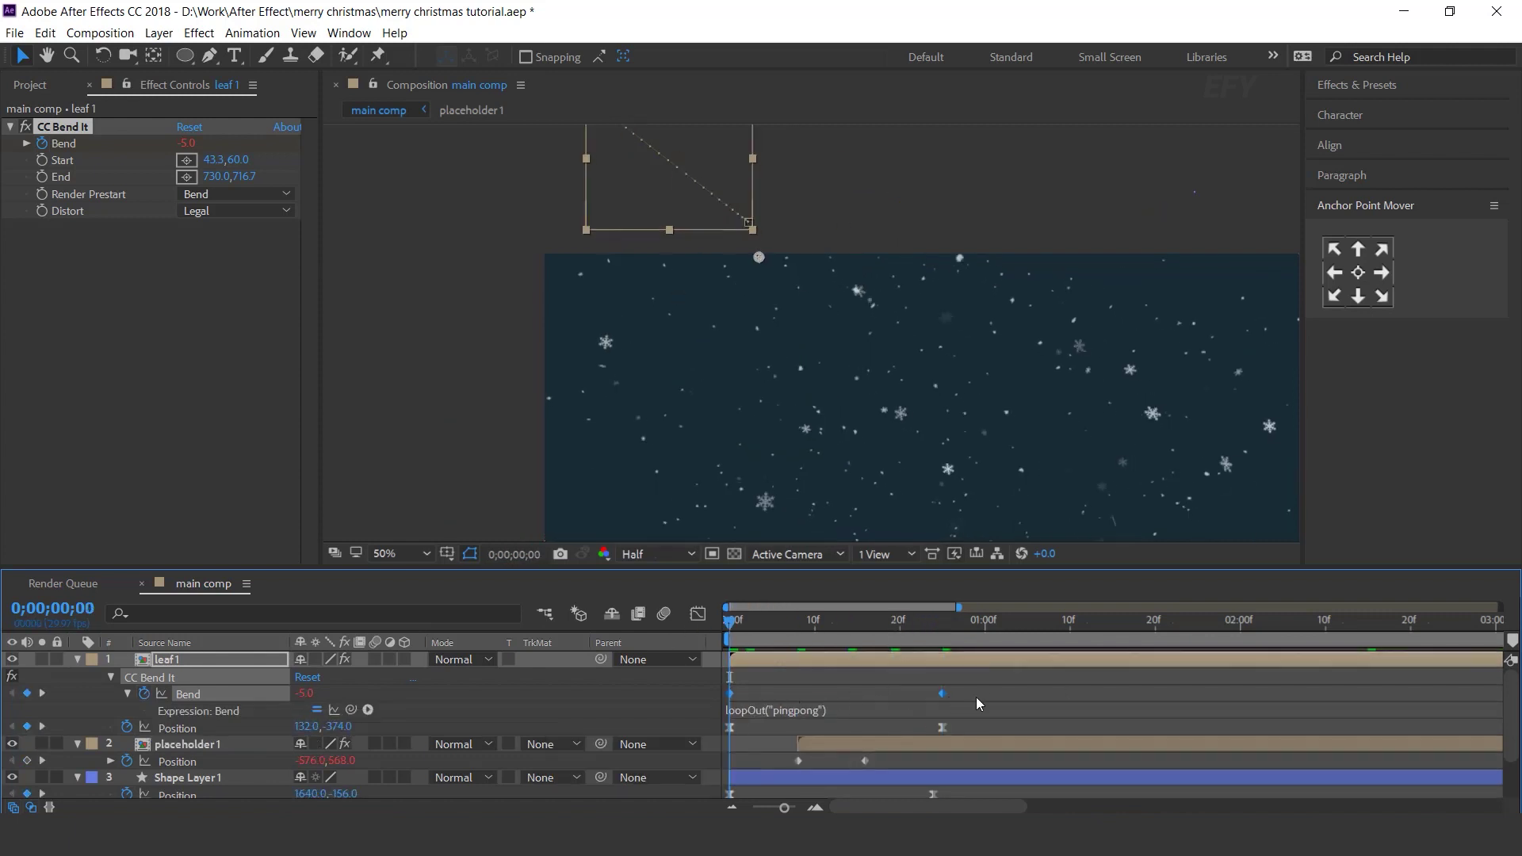
{"action": "key", "text": "space"}
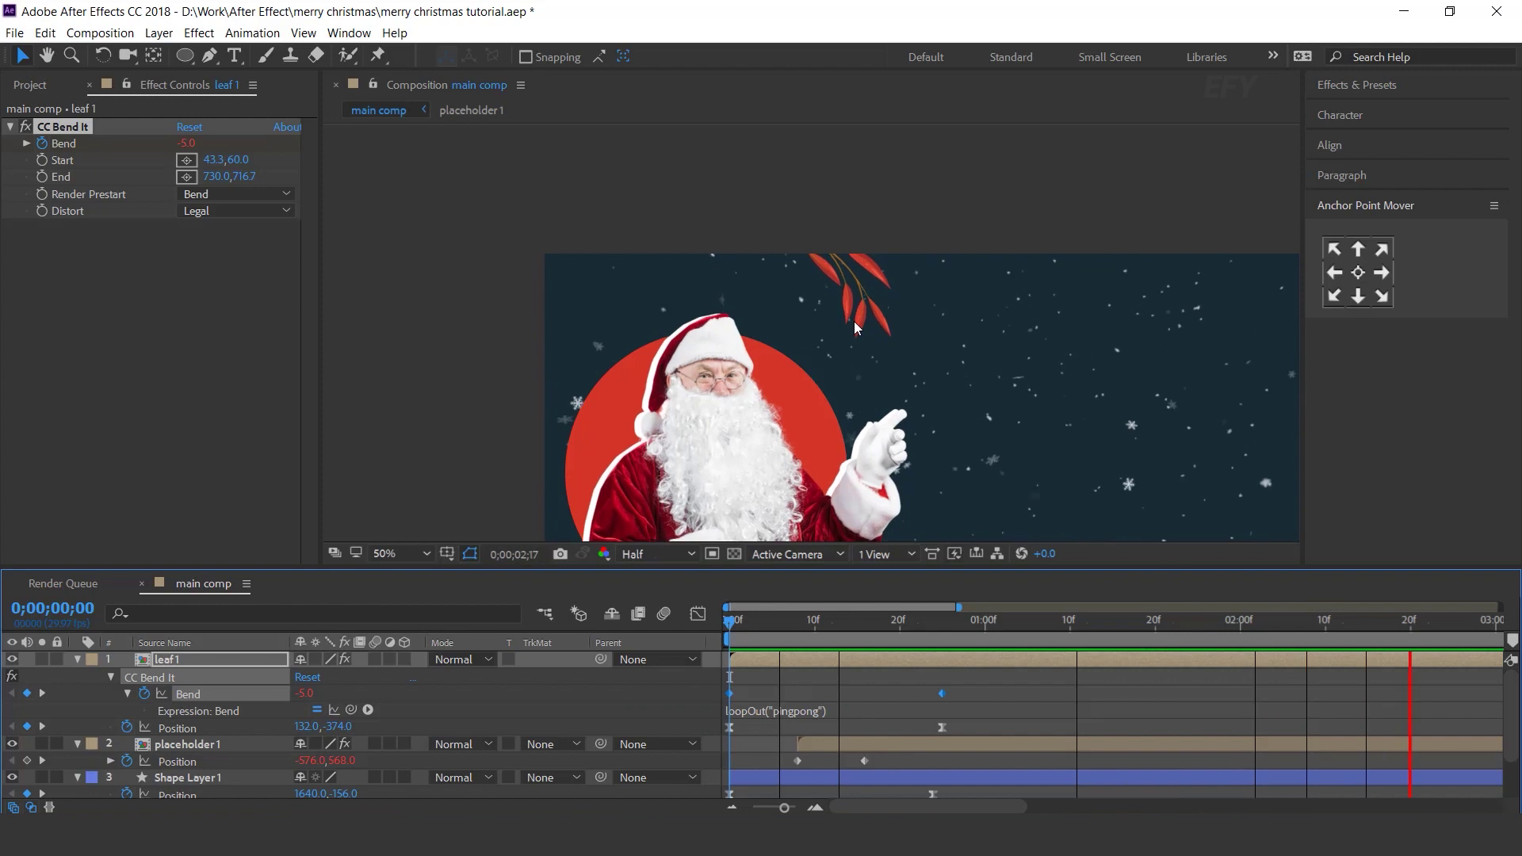
{"action": "key", "text": "comma"}
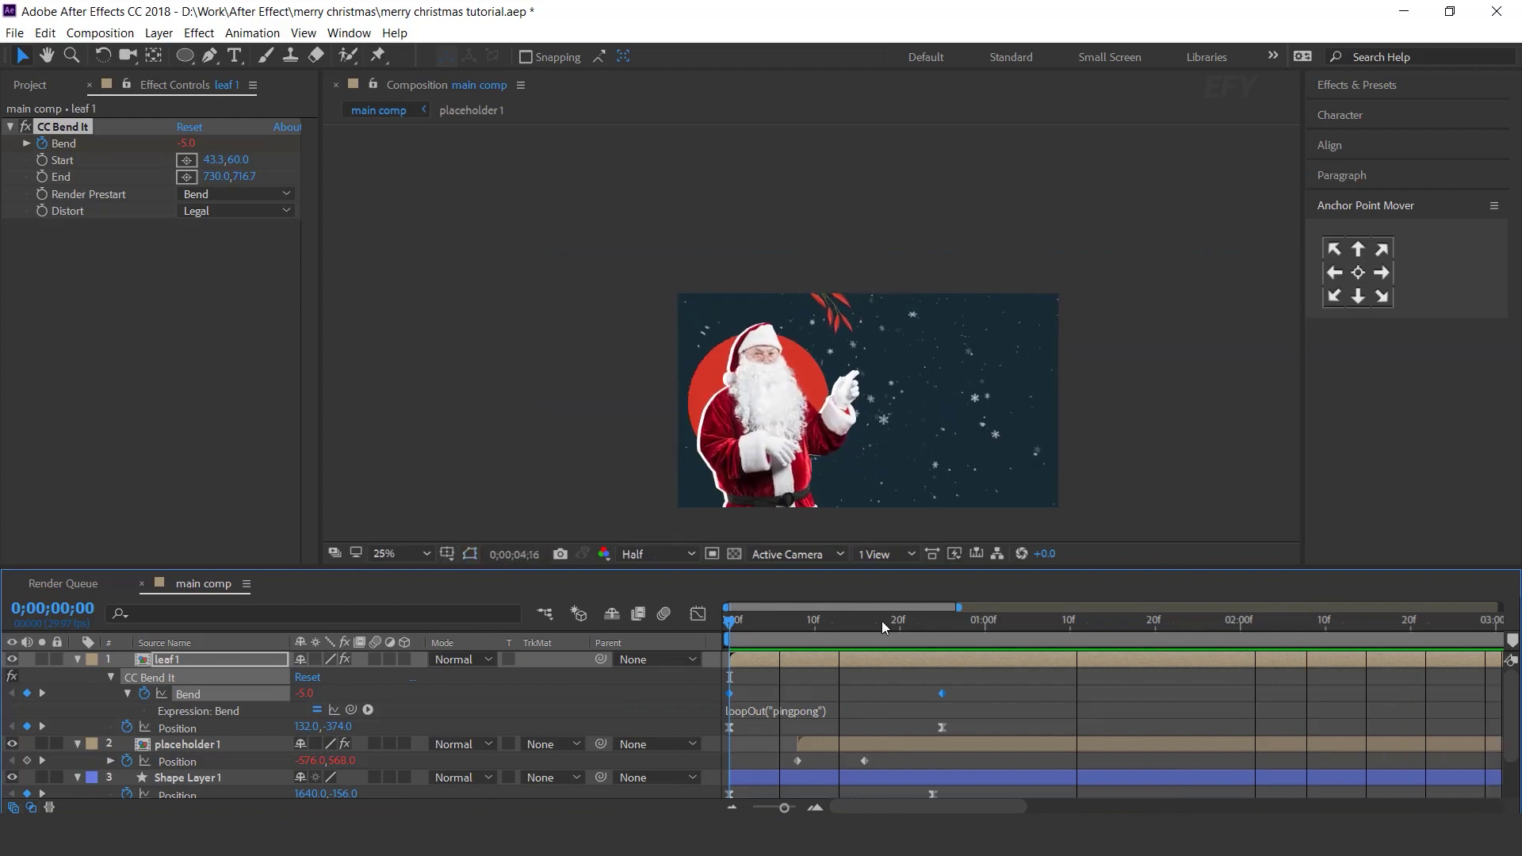
{"action": "key", "text": "space"}
Collapse the leaf1, placeholder1 and Shape Layer 1 properties and select the leaf 1 composition
{"action": "left_click", "coordinate": [77, 659]}
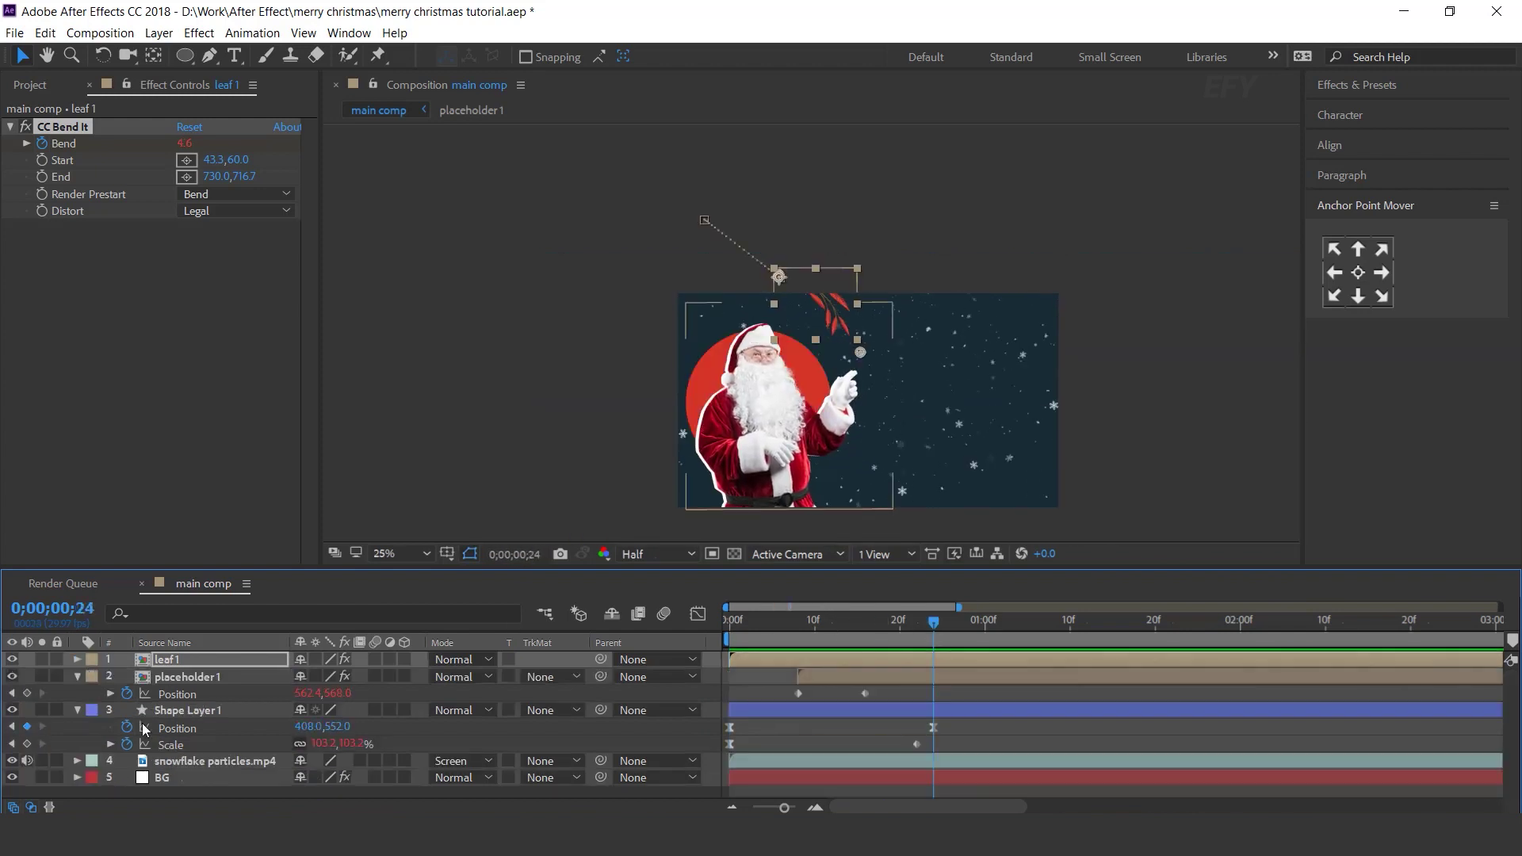
{"action": "left_click", "coordinate": [77, 710]}
{"action": "left_click", "coordinate": [76, 676]}
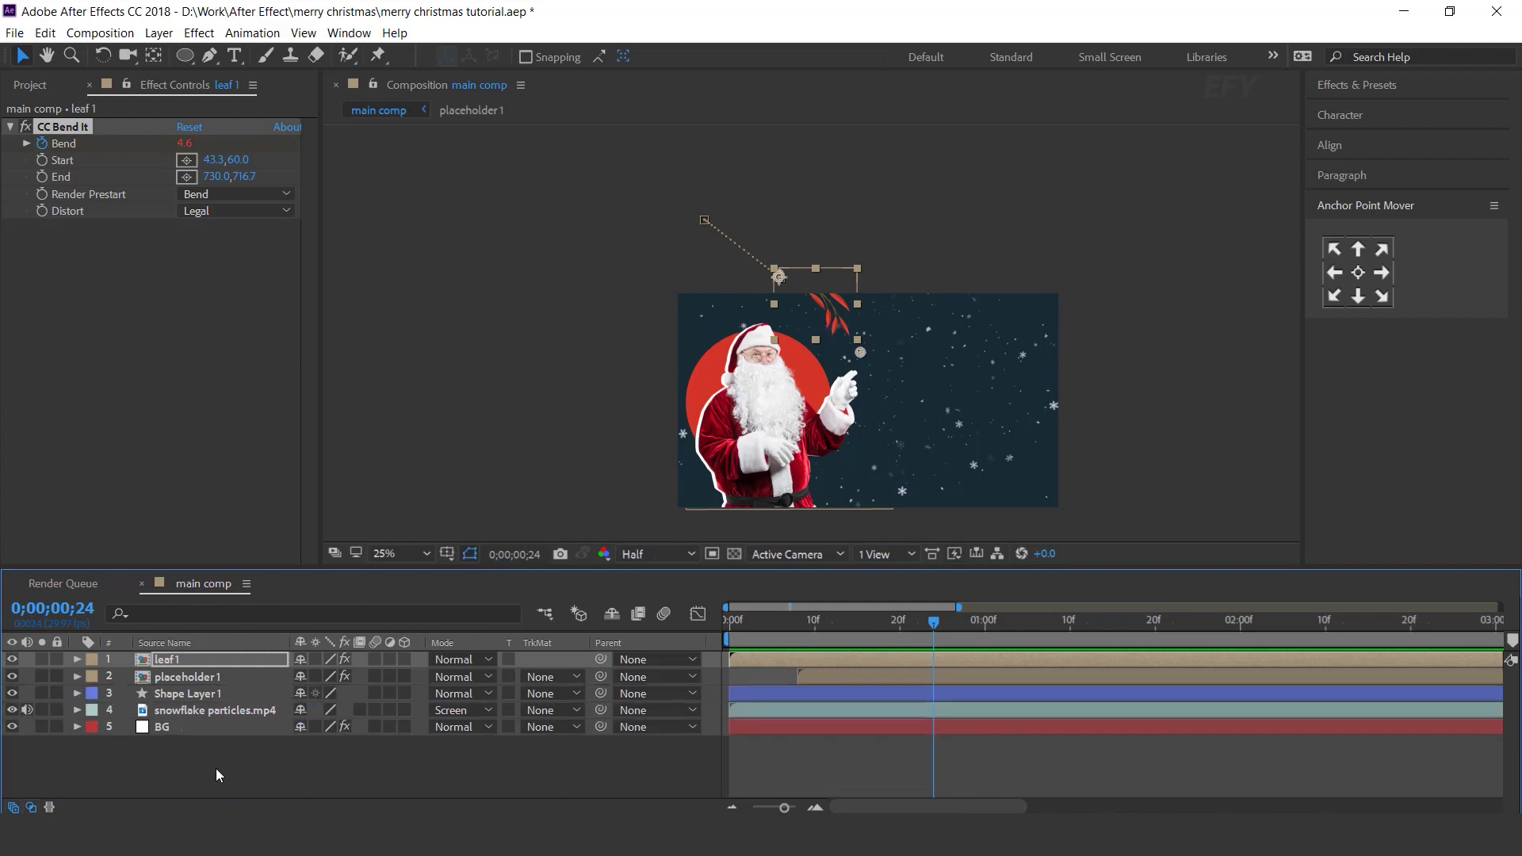
{"action": "left_click", "coordinate": [216, 768]}
{"action": "left_click", "coordinate": [40, 90]}
{"action": "left_click", "coordinate": [84, 491]}
{"action": "left_click", "coordinate": [38, 430]}
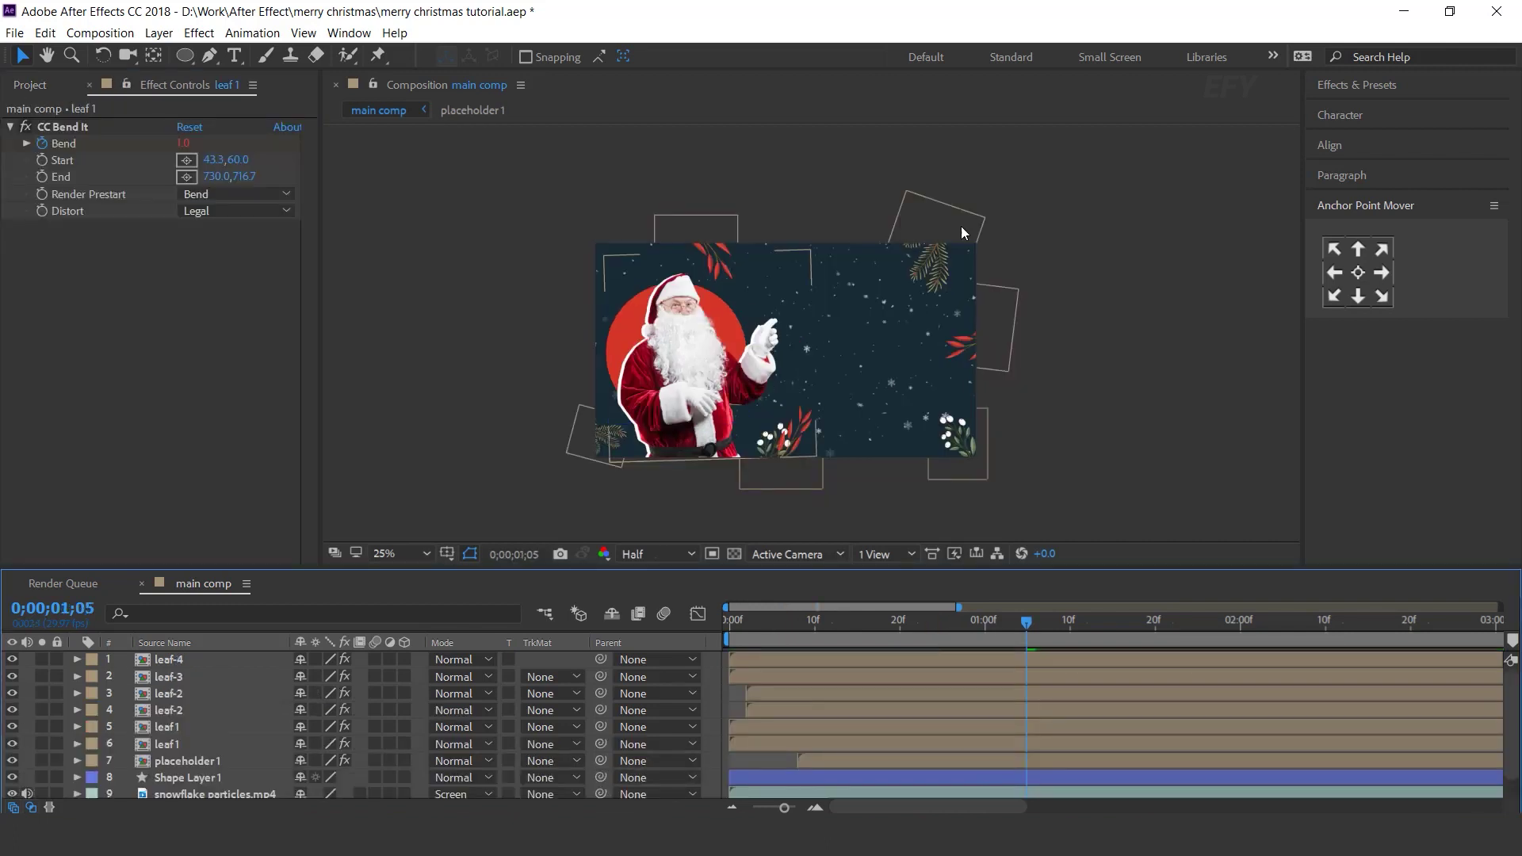
Preview the opening from the first frame to check the leaf branches framing Santa
{"action": "left_click", "coordinate": [726, 621]}
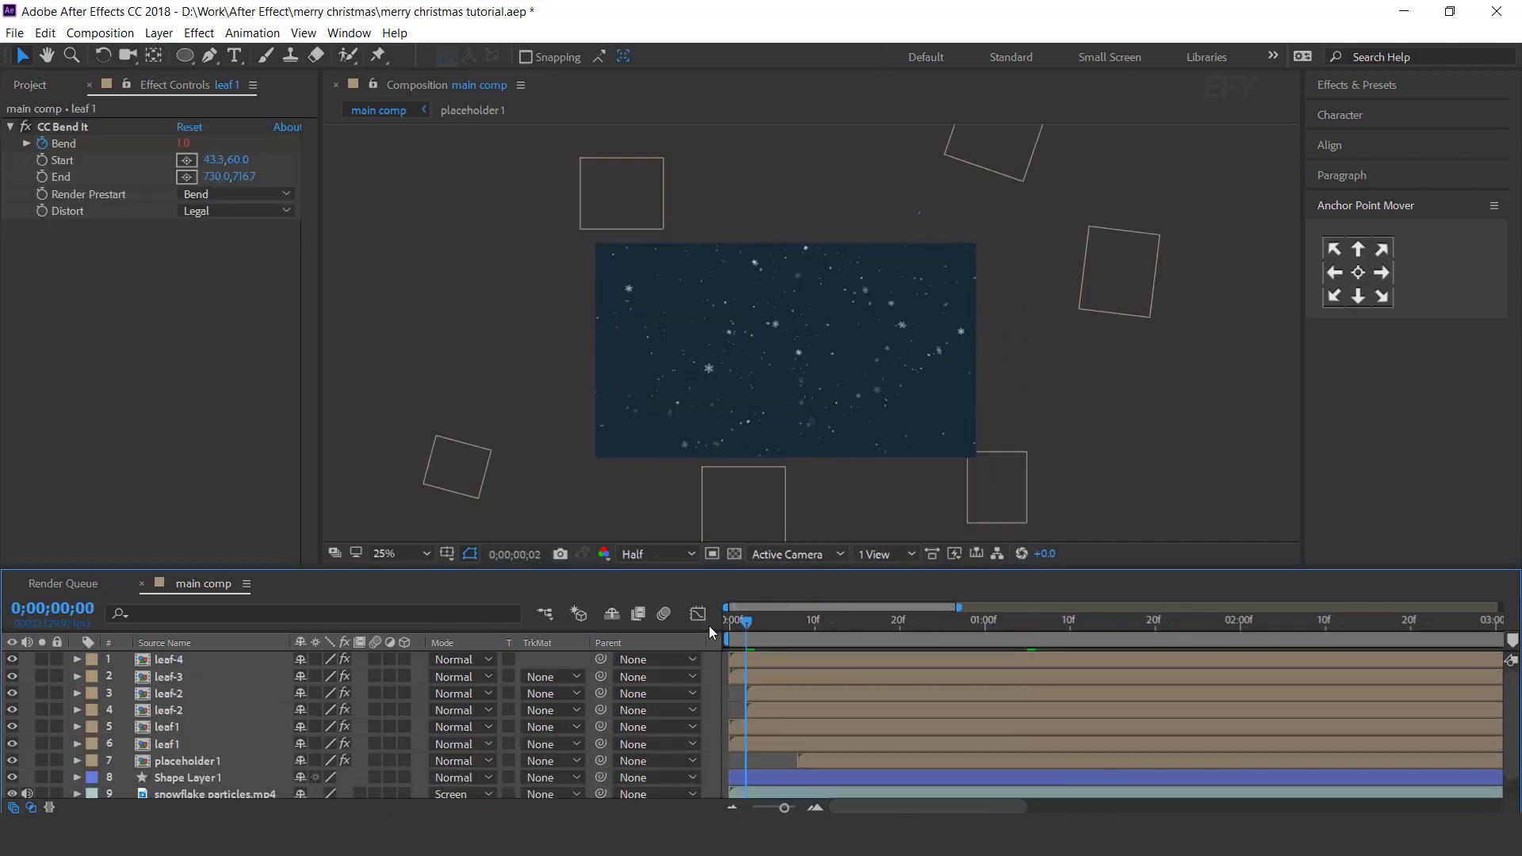
{"action": "key", "text": "space"}
{"action": "left_click", "coordinate": [869, 617]}
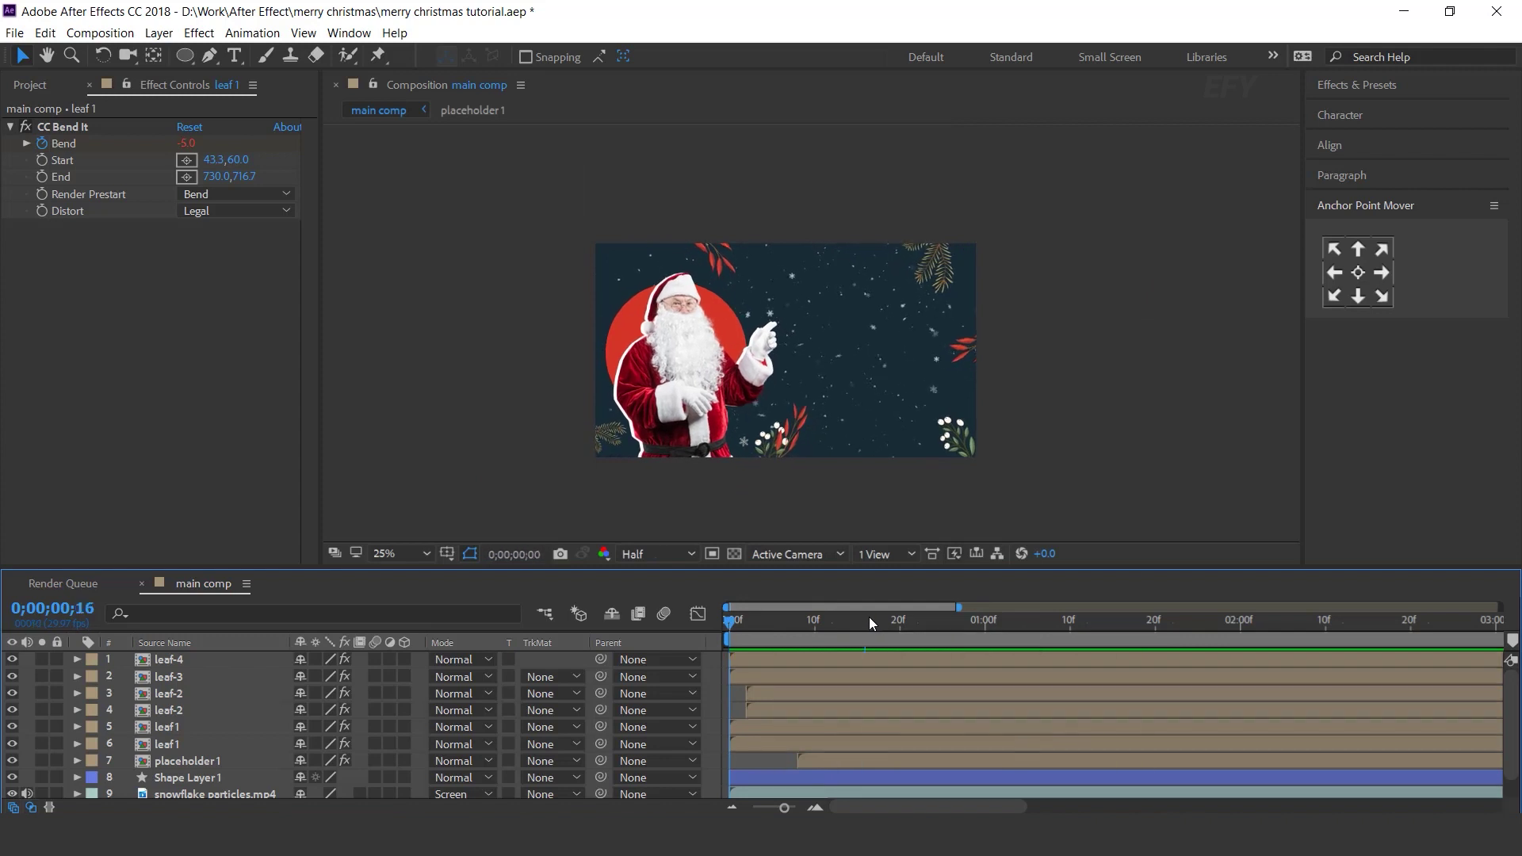
{"action": "left_click_drag", "start_coordinate": [871, 616], "coordinate": [712, 623]}
{"action": "key", "text": "space"}
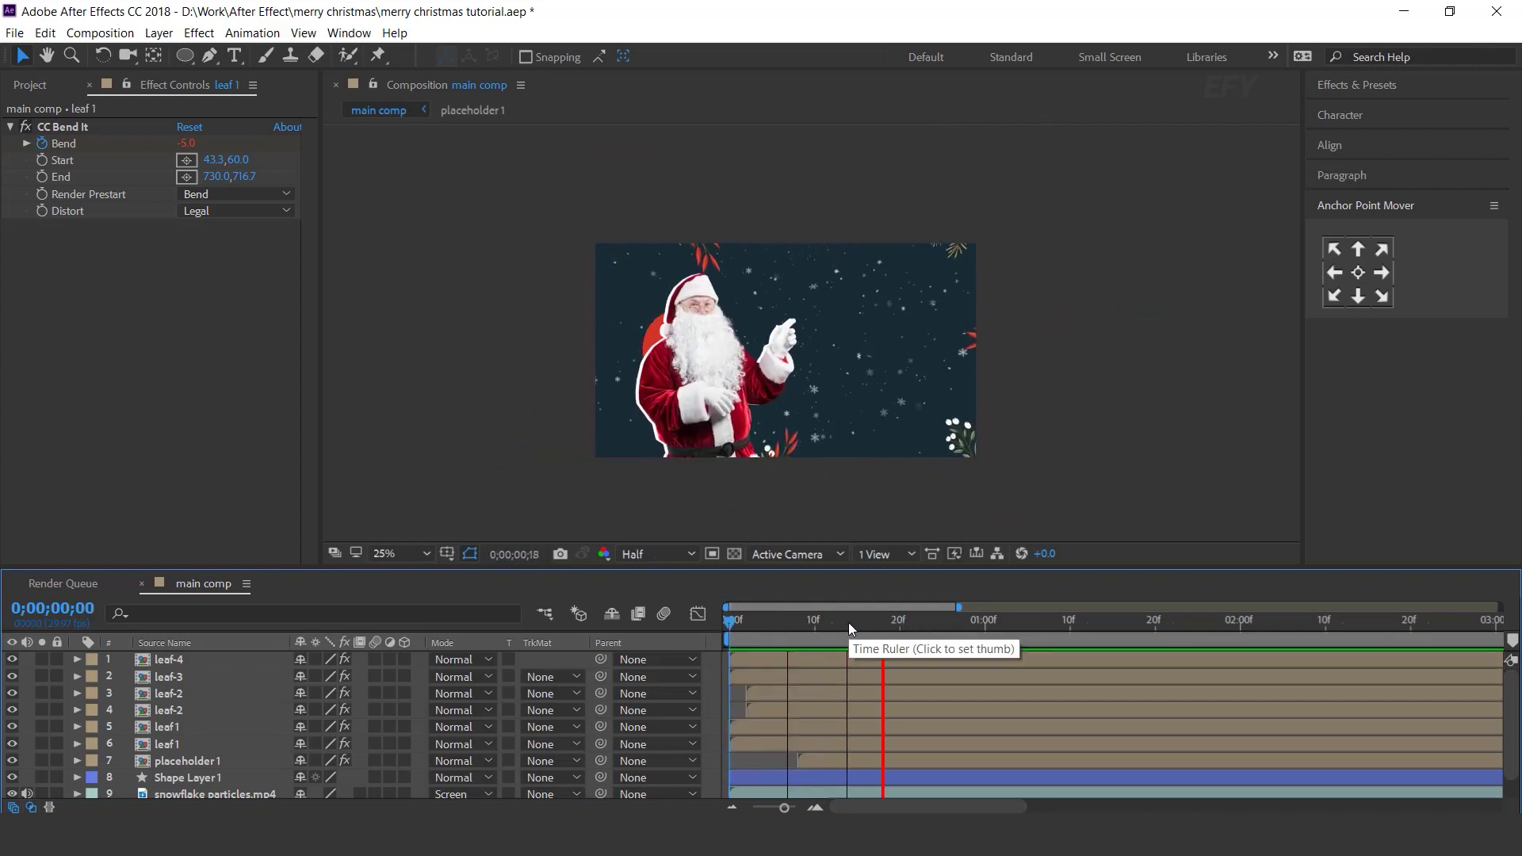
{"action": "key", "text": "space"}
Select the placeholder 1 and Shape Layer 1 layers in main comp
{"action": "left_click", "coordinate": [197, 763]}
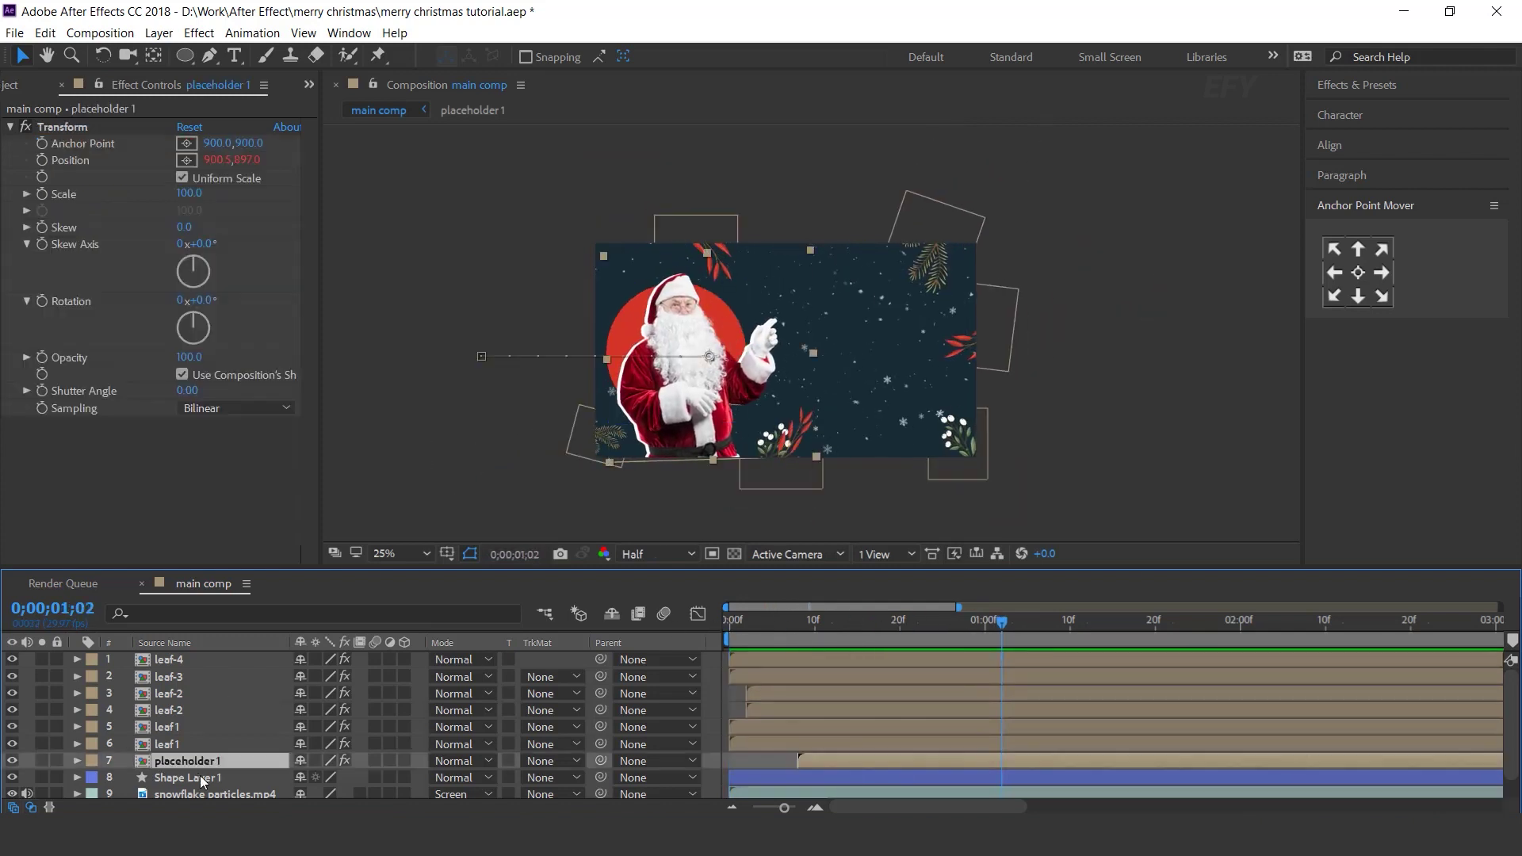
{"action": "left_click", "coordinate": [213, 781]}
{"action": "scroll", "coordinate": [714, 721], "scroll_direction": "down", "scroll_amount": 1}
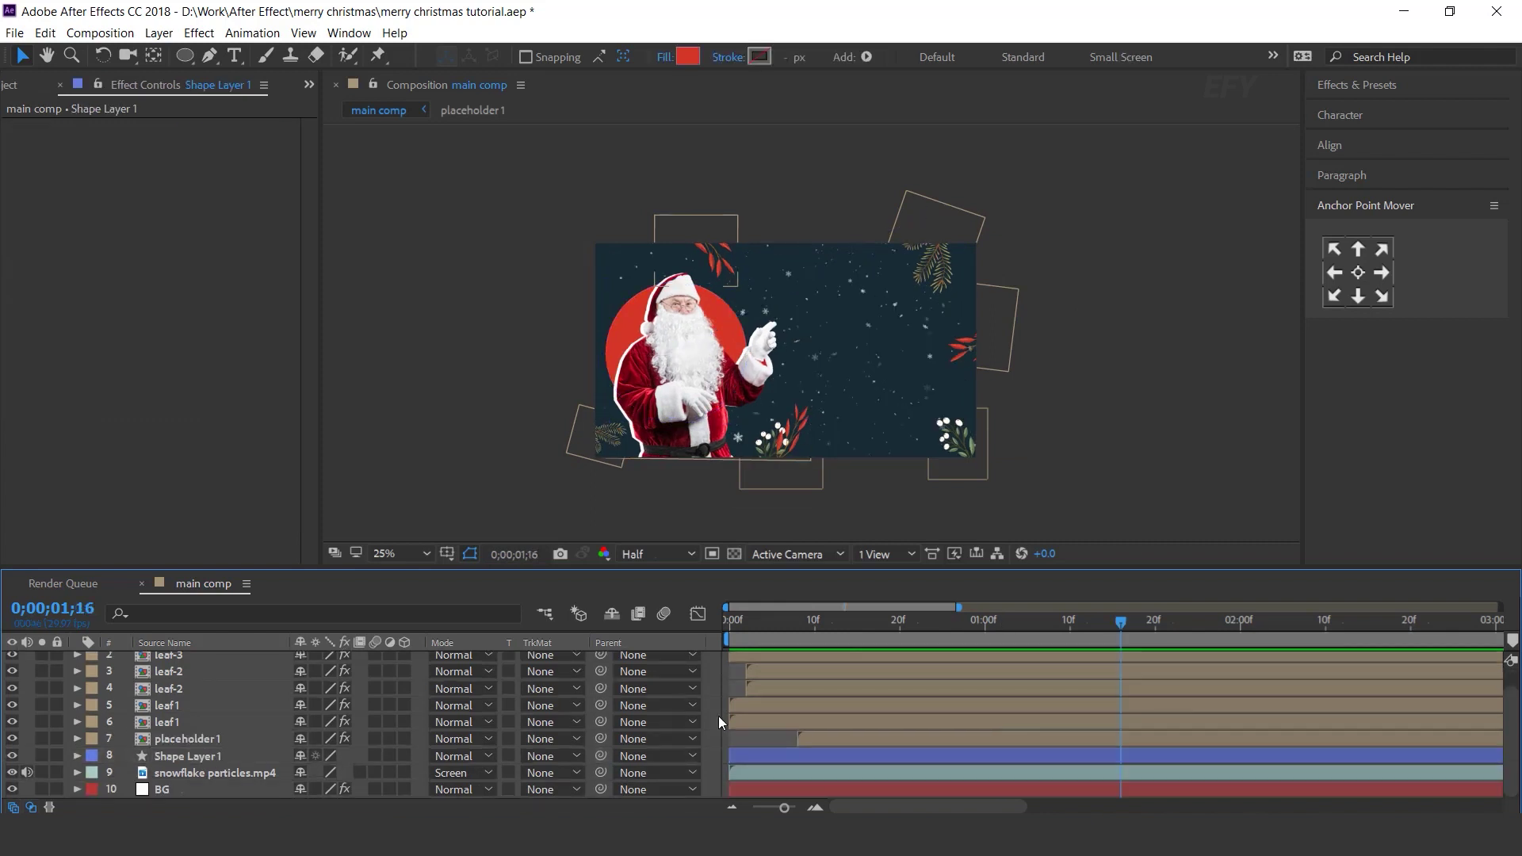
{"action": "left_click", "coordinate": [164, 120]}
Create a new 1920×1080 composition named text-1
{"action": "left_click", "coordinate": [27, 92]}
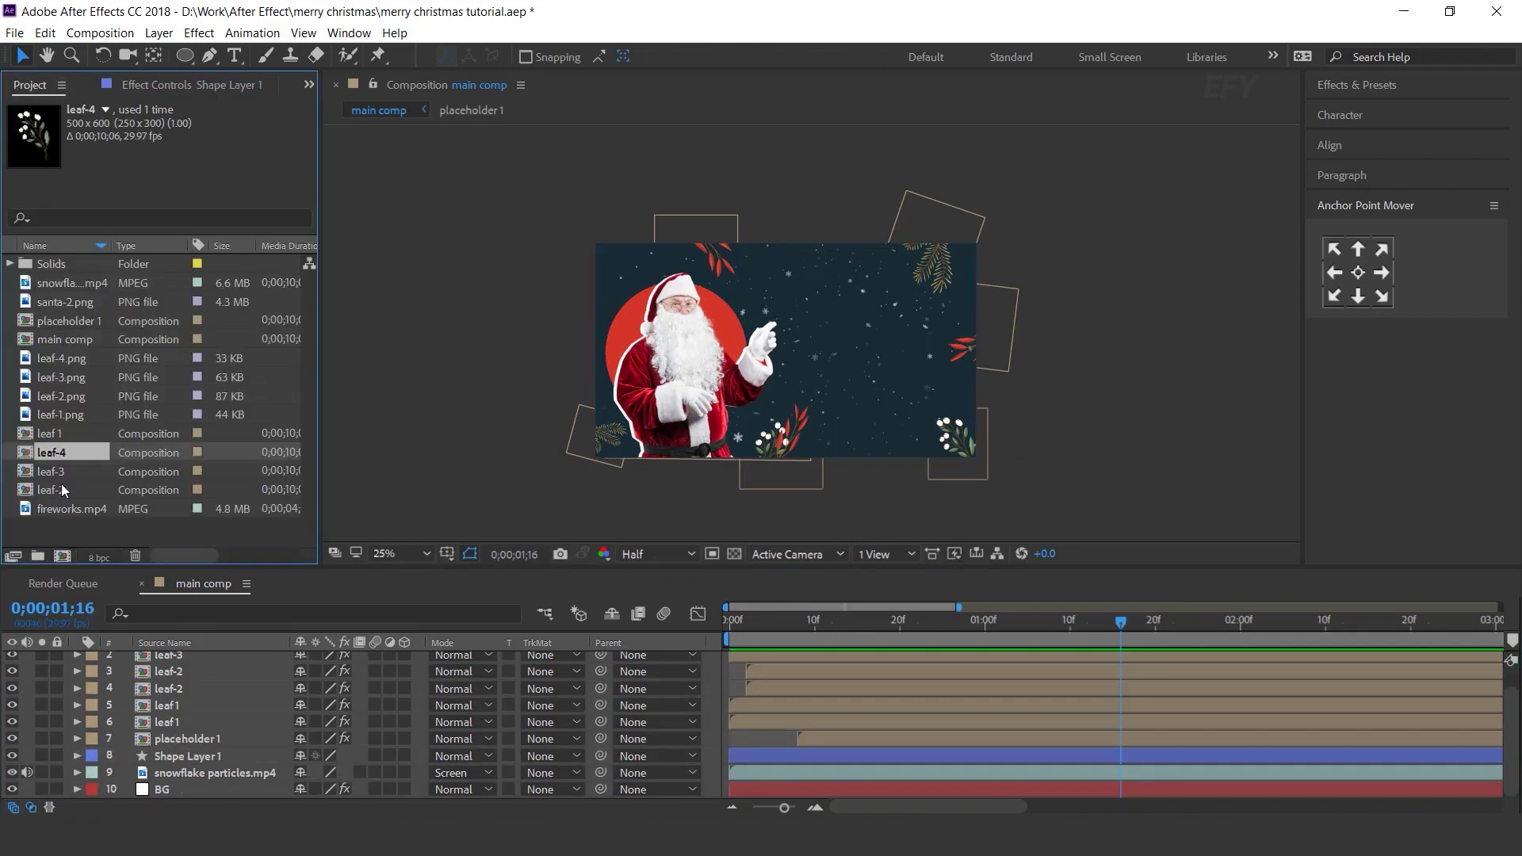
{"action": "left_click", "coordinate": [62, 555]}
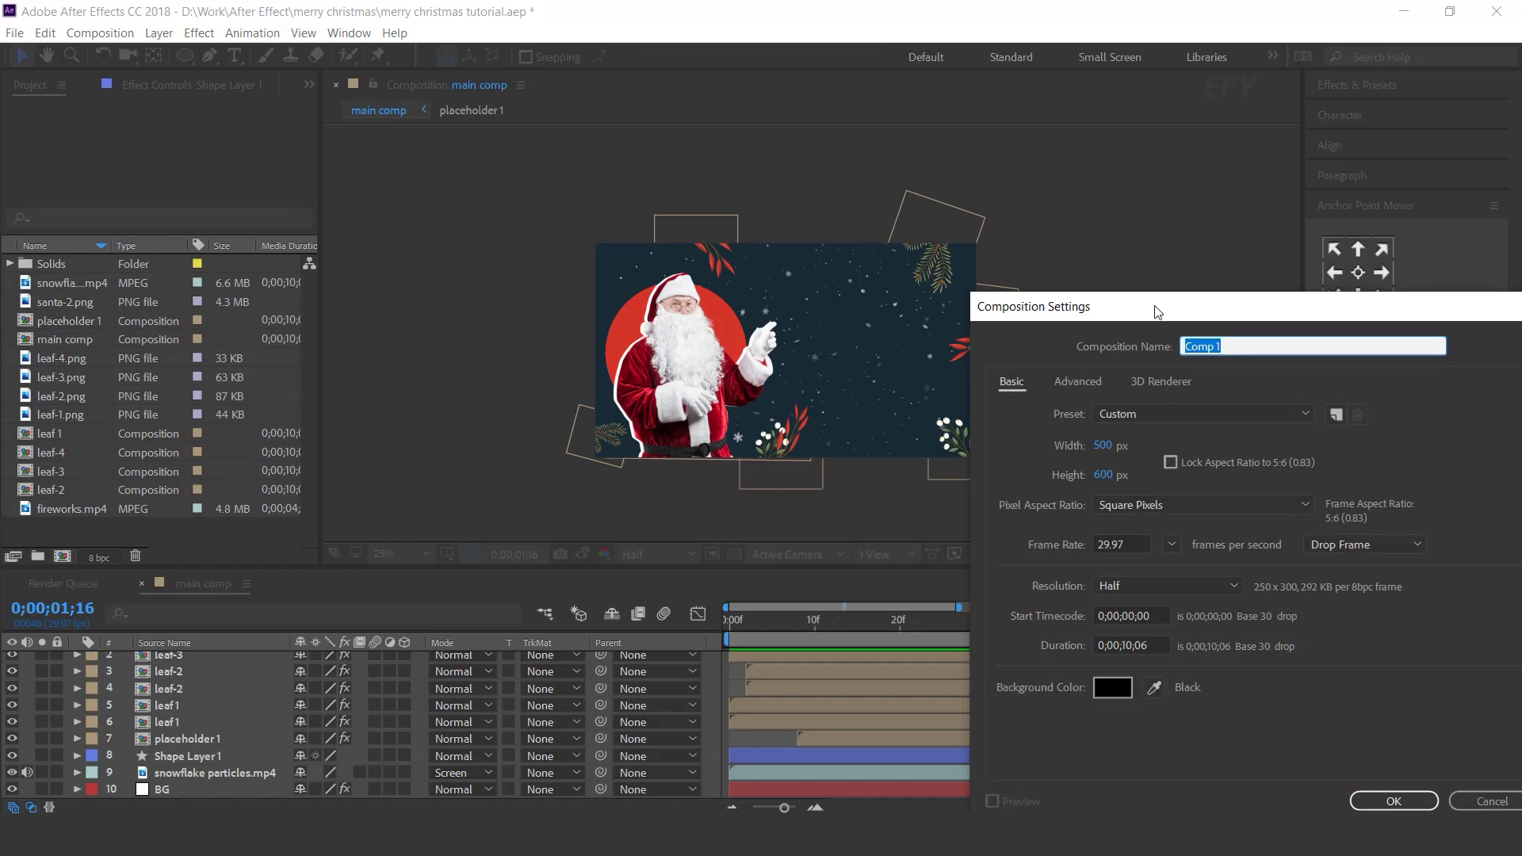
{"action": "key", "text": "Tab"}
{"action": "type", "text": "1920"}
{"action": "key", "text": "Tab"}
{"action": "type", "text": "1080"}
{"action": "left_click", "coordinate": [880, 204]}
{"action": "type", "text": "text-1"}
{"action": "key", "text": "Return"}
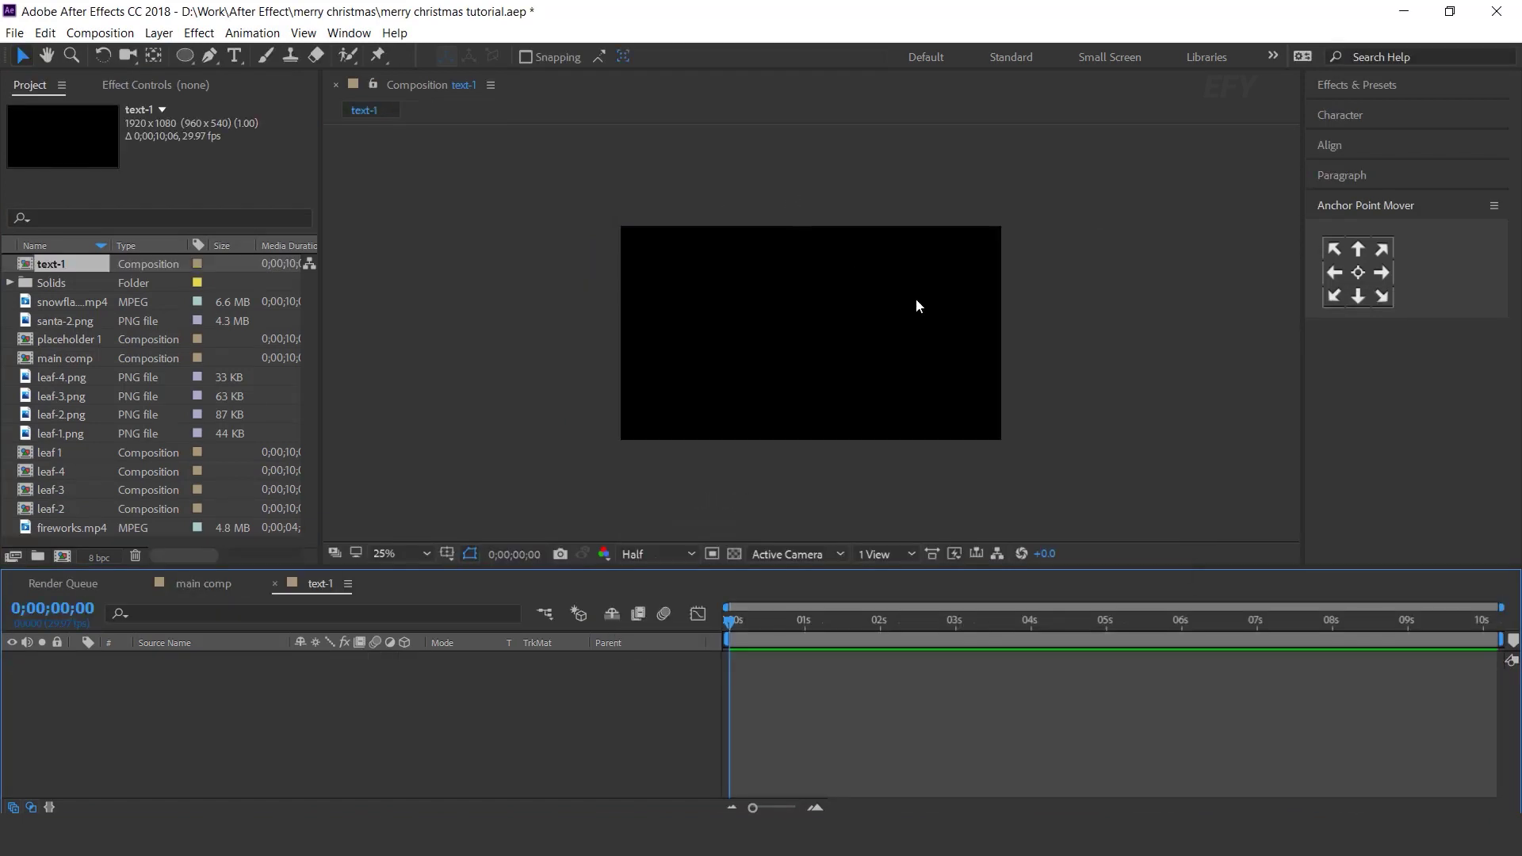
Add Merry Christmas! text with a text animator holding Position, Opacity and Blur
{"action": "left_click", "coordinate": [230, 57]}
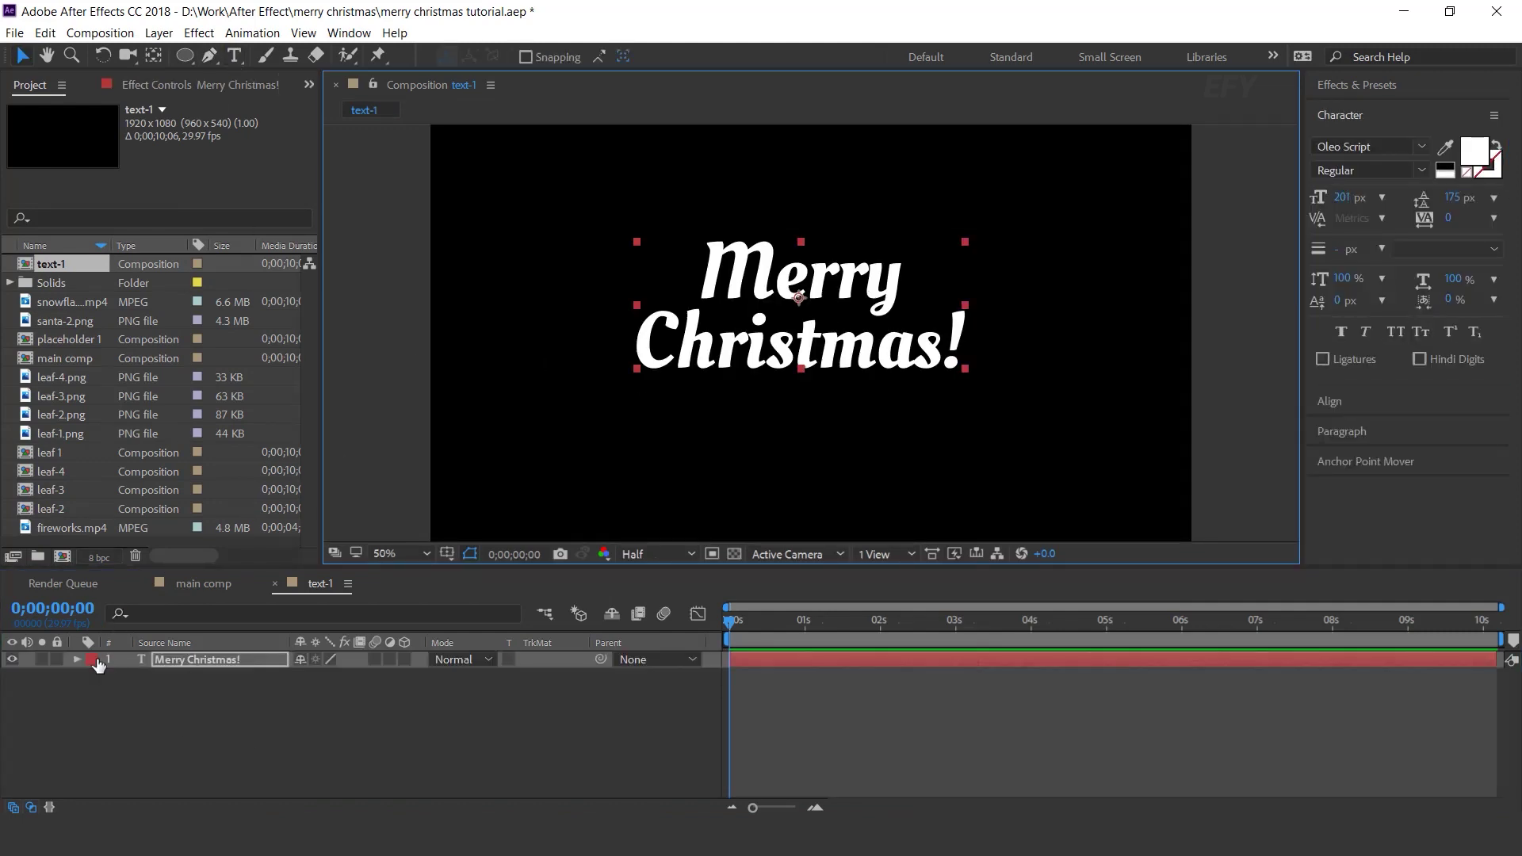
{"action": "left_click", "coordinate": [77, 659]}
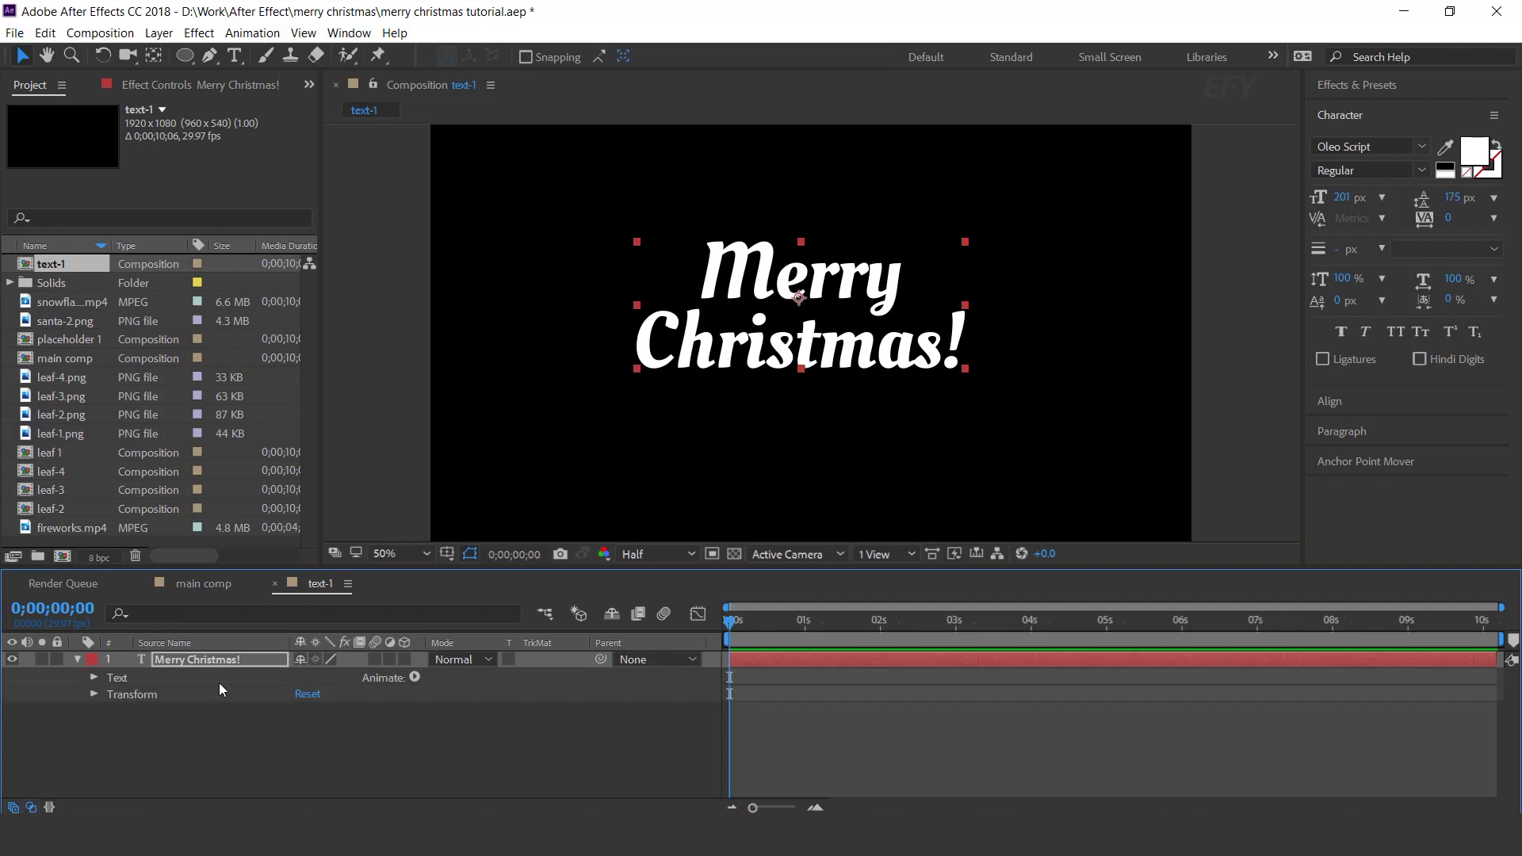
{"action": "left_click", "coordinate": [413, 678]}
{"action": "left_click", "coordinate": [507, 370]}
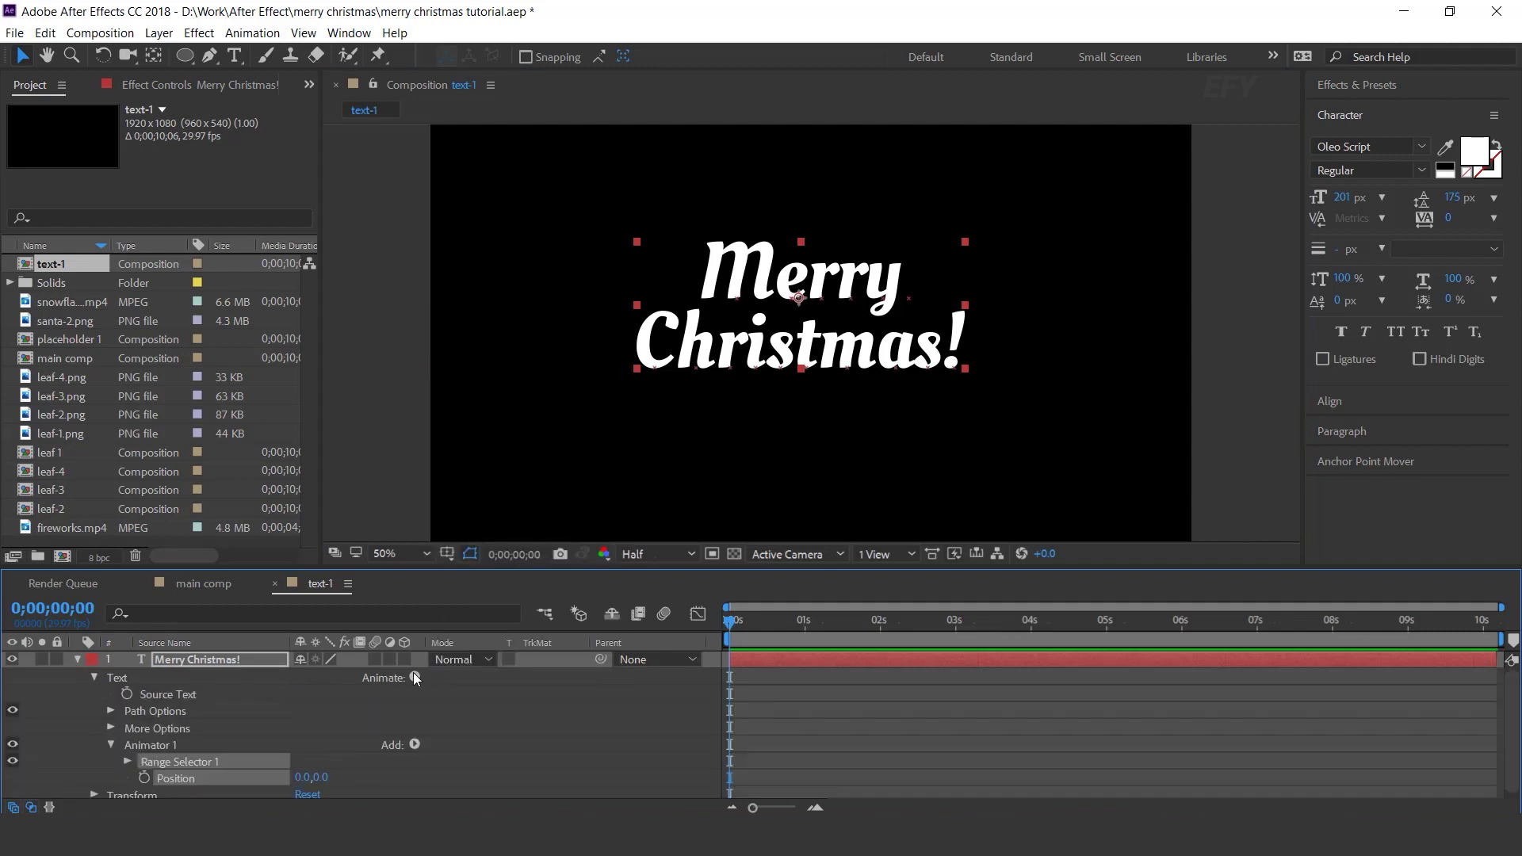
{"action": "left_click", "coordinate": [414, 678]}
{"action": "left_click", "coordinate": [501, 446]}
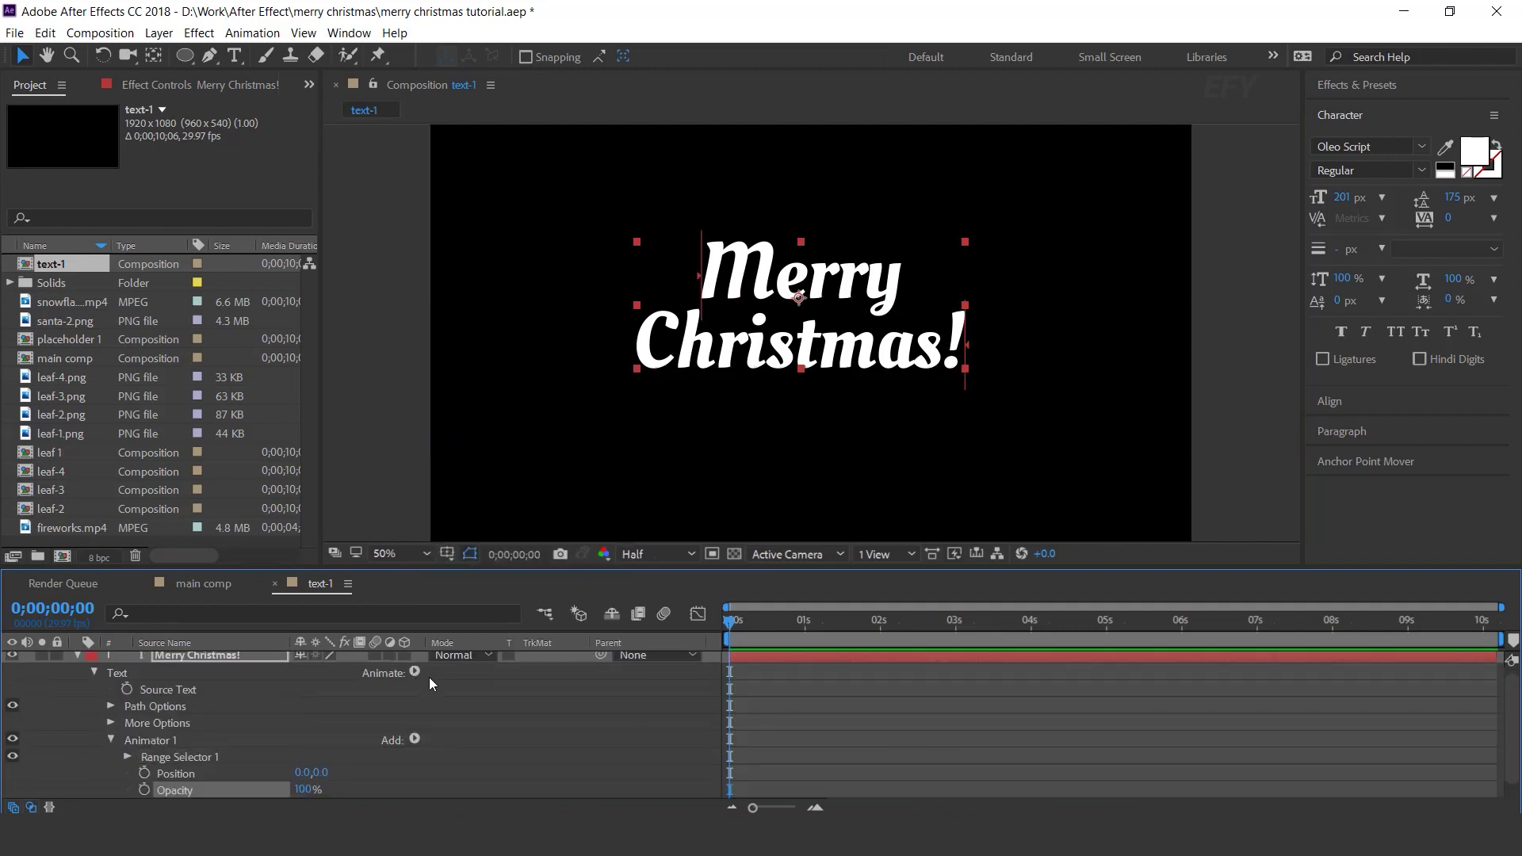
{"action": "left_click", "coordinate": [415, 674]}
{"action": "left_click", "coordinate": [462, 654]}
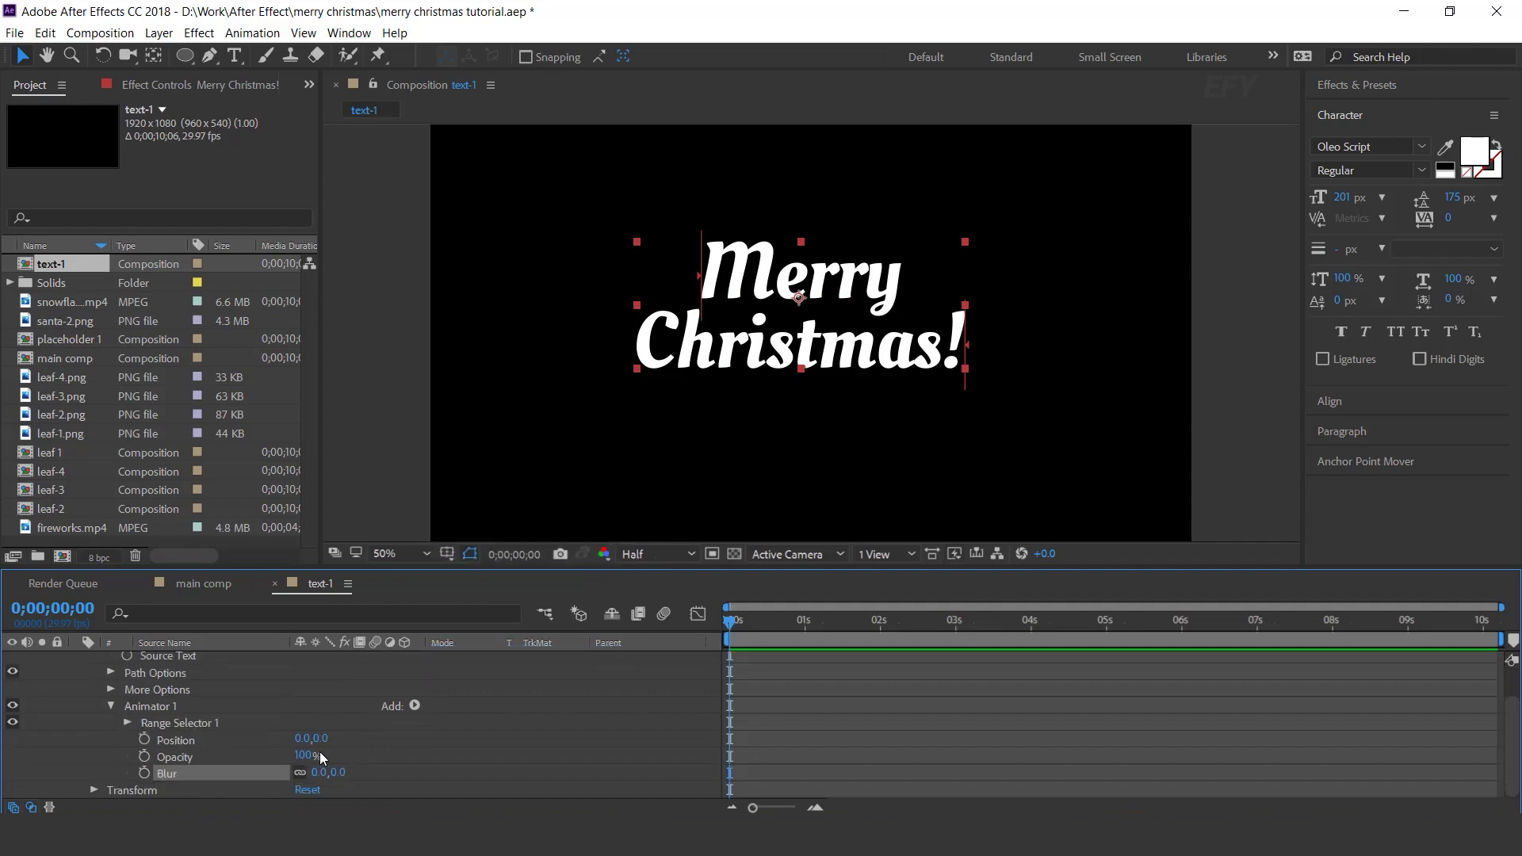
Set the animator's Opacity to 0% and begin editing its Blur value
{"action": "left_click", "coordinate": [306, 756]}
{"action": "type", "text": "0"}
{"action": "key", "text": "Return"}
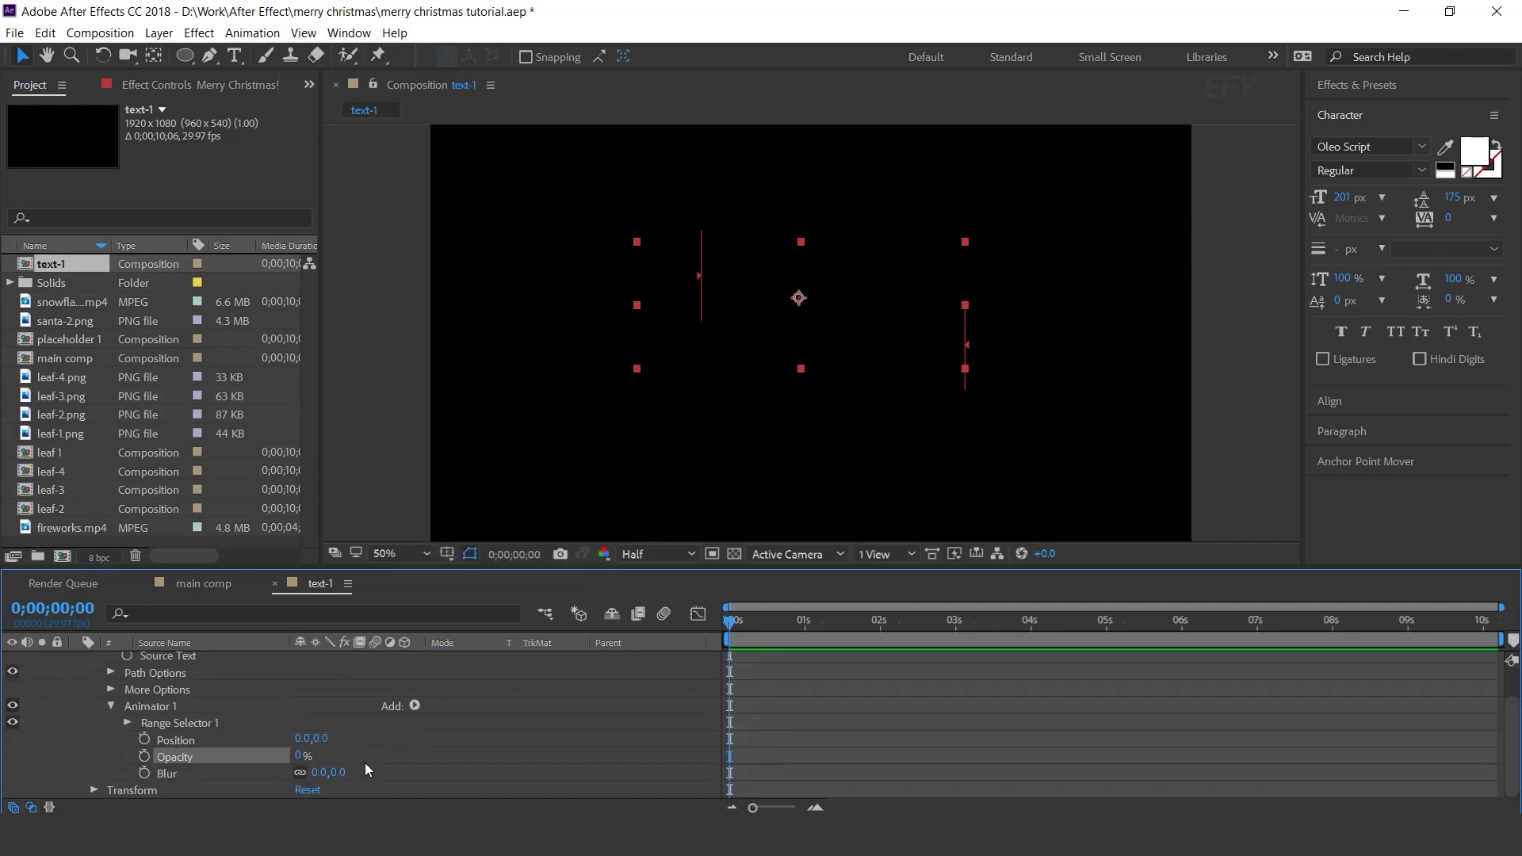
{"action": "left_click", "coordinate": [338, 773]}
Set the animator Blur to 30 and add an Expression Selector to Animator 1
{"action": "type", "text": "30"}
{"action": "key", "text": "Return"}
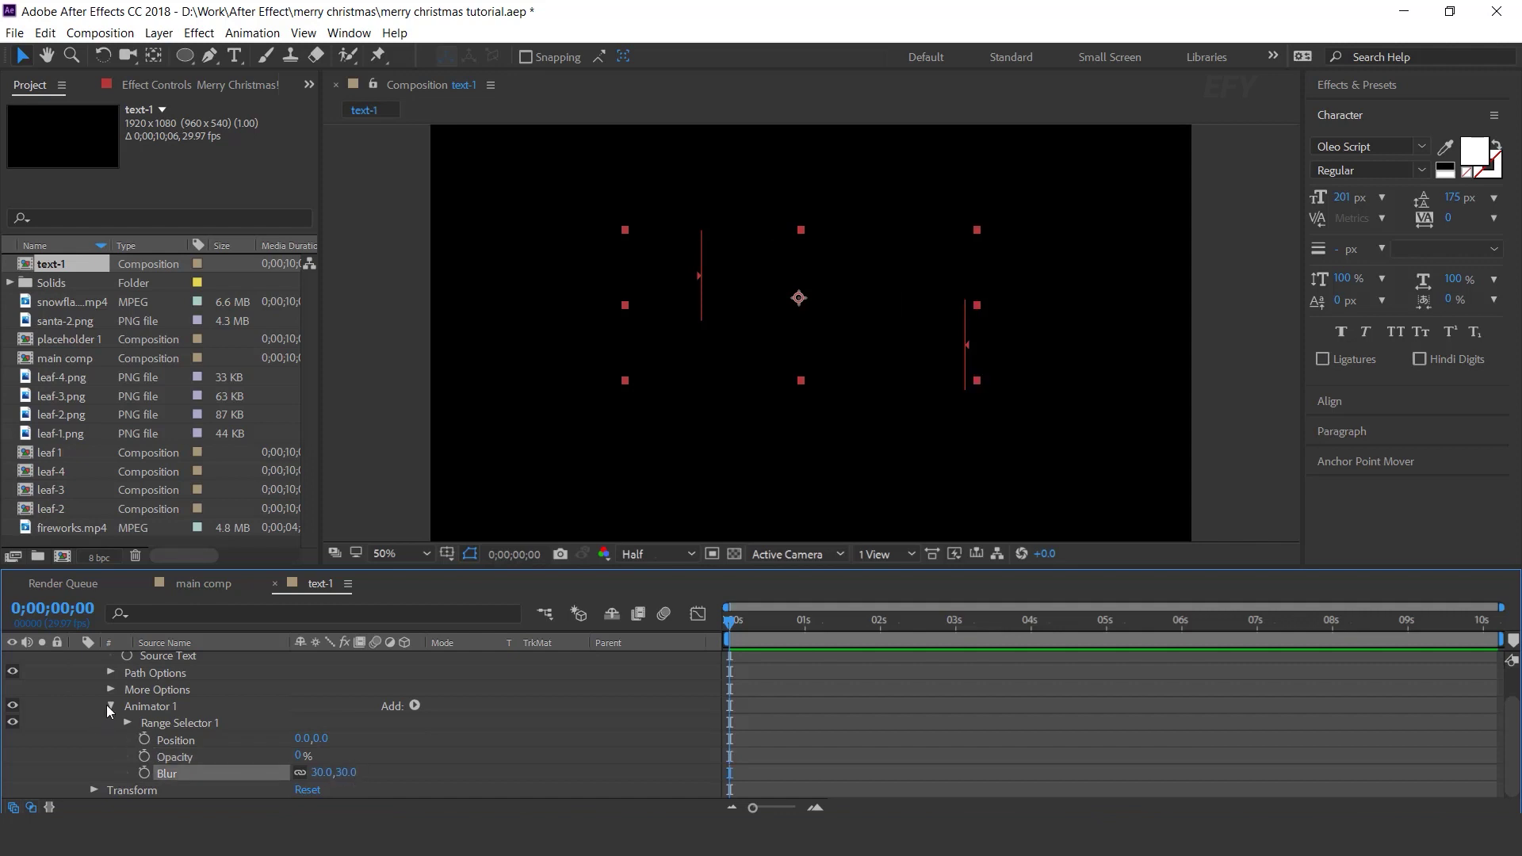
{"action": "left_click", "coordinate": [141, 708]}
{"action": "left_click", "coordinate": [414, 706]}
{"action": "mouse_move", "coordinate": [461, 730]}
{"action": "left_click", "coordinate": [596, 766]}
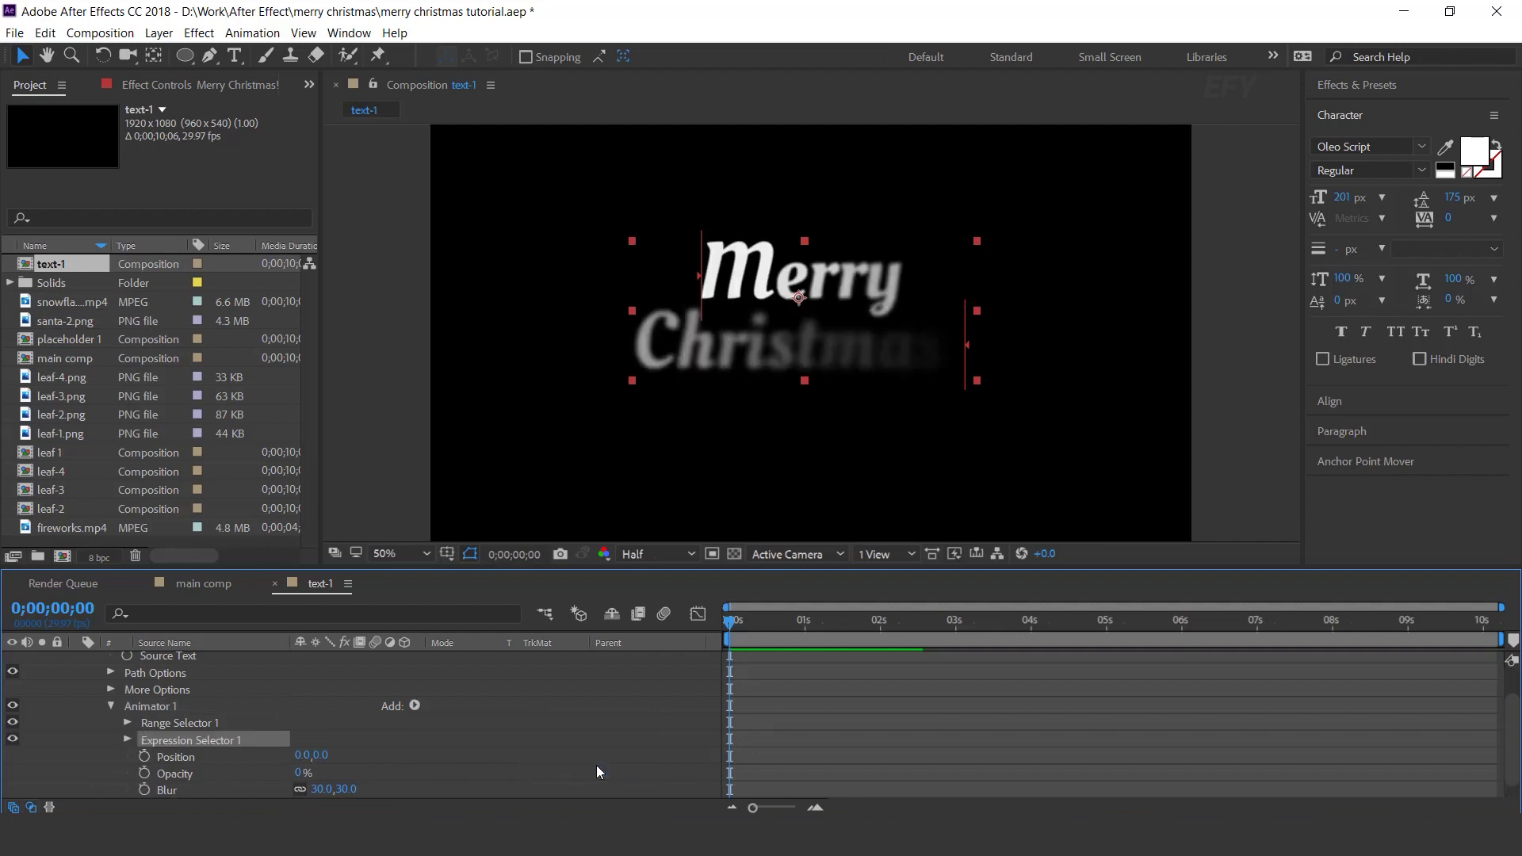
{"action": "left_click", "coordinate": [126, 739]}
Paste the prepared bounce expression from Notepad into the Expression Selector's Amount
{"action": "key", "text": "alt+Tab"}
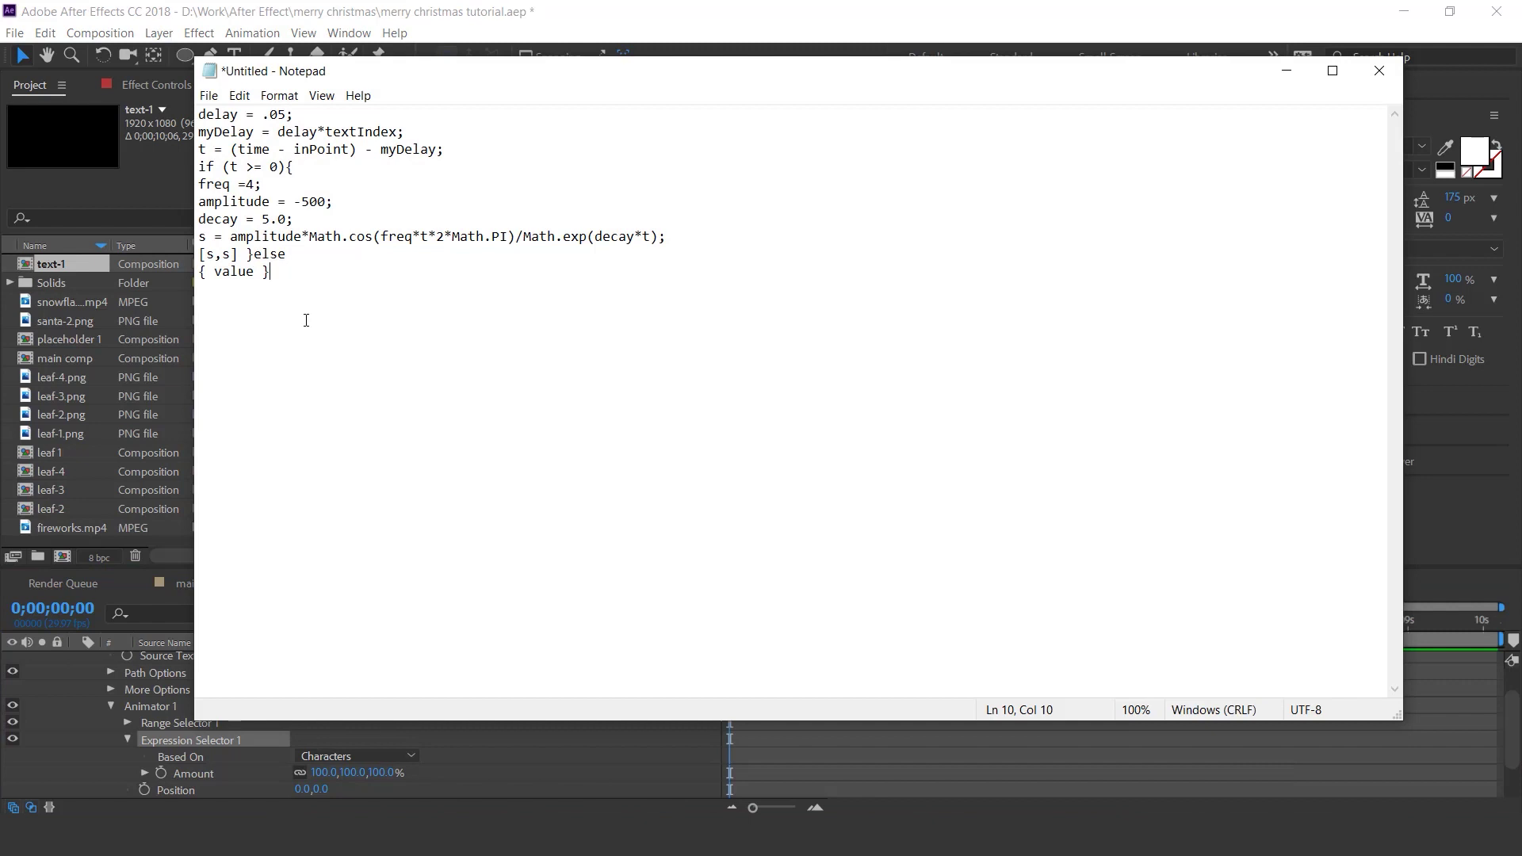
{"action": "key", "text": "ctrl+a"}
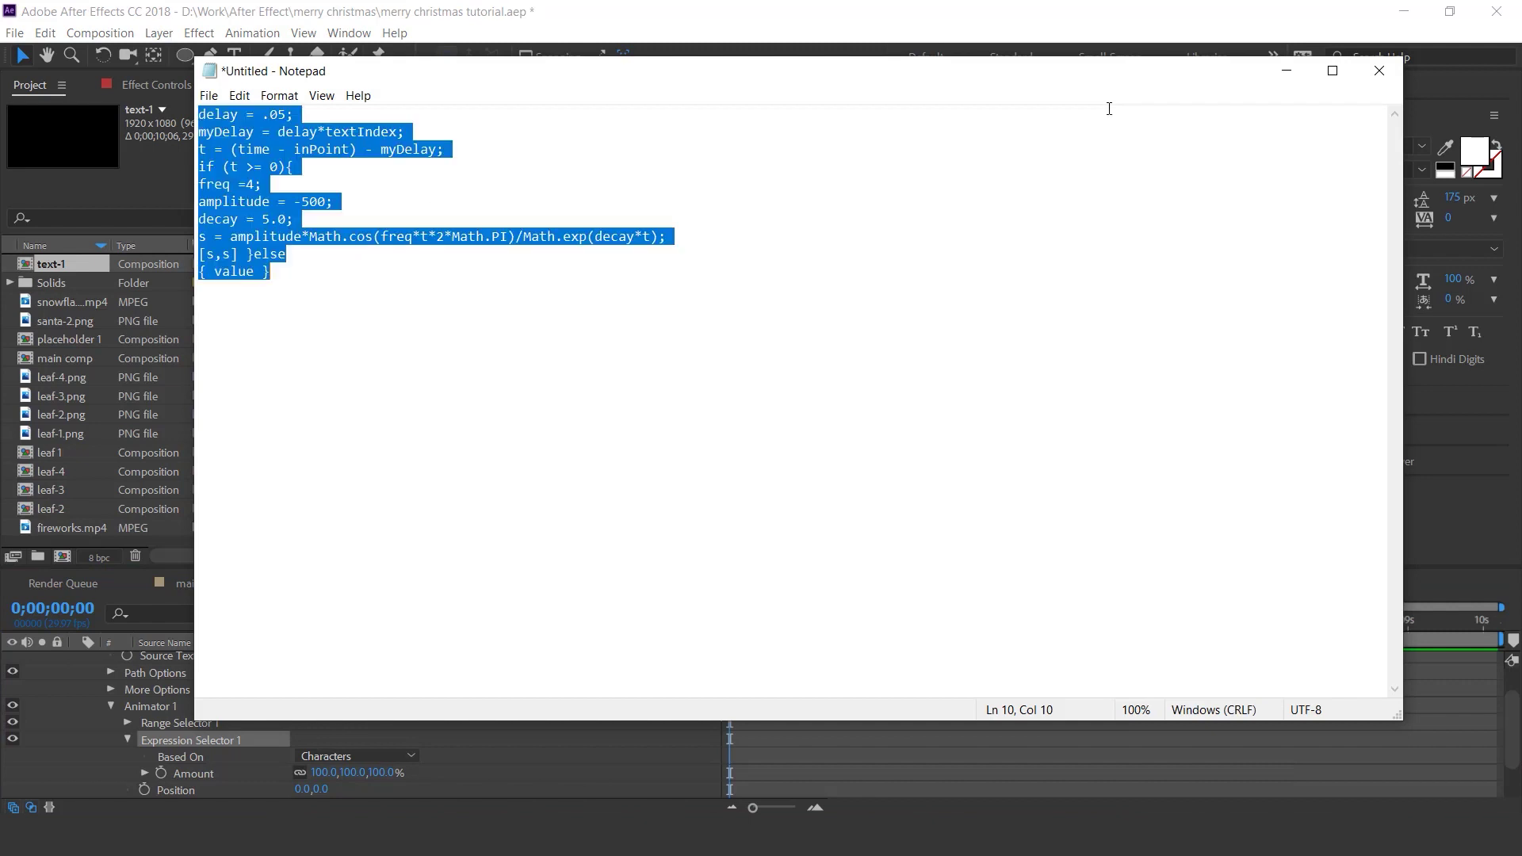
{"action": "left_click", "coordinate": [1287, 70]}
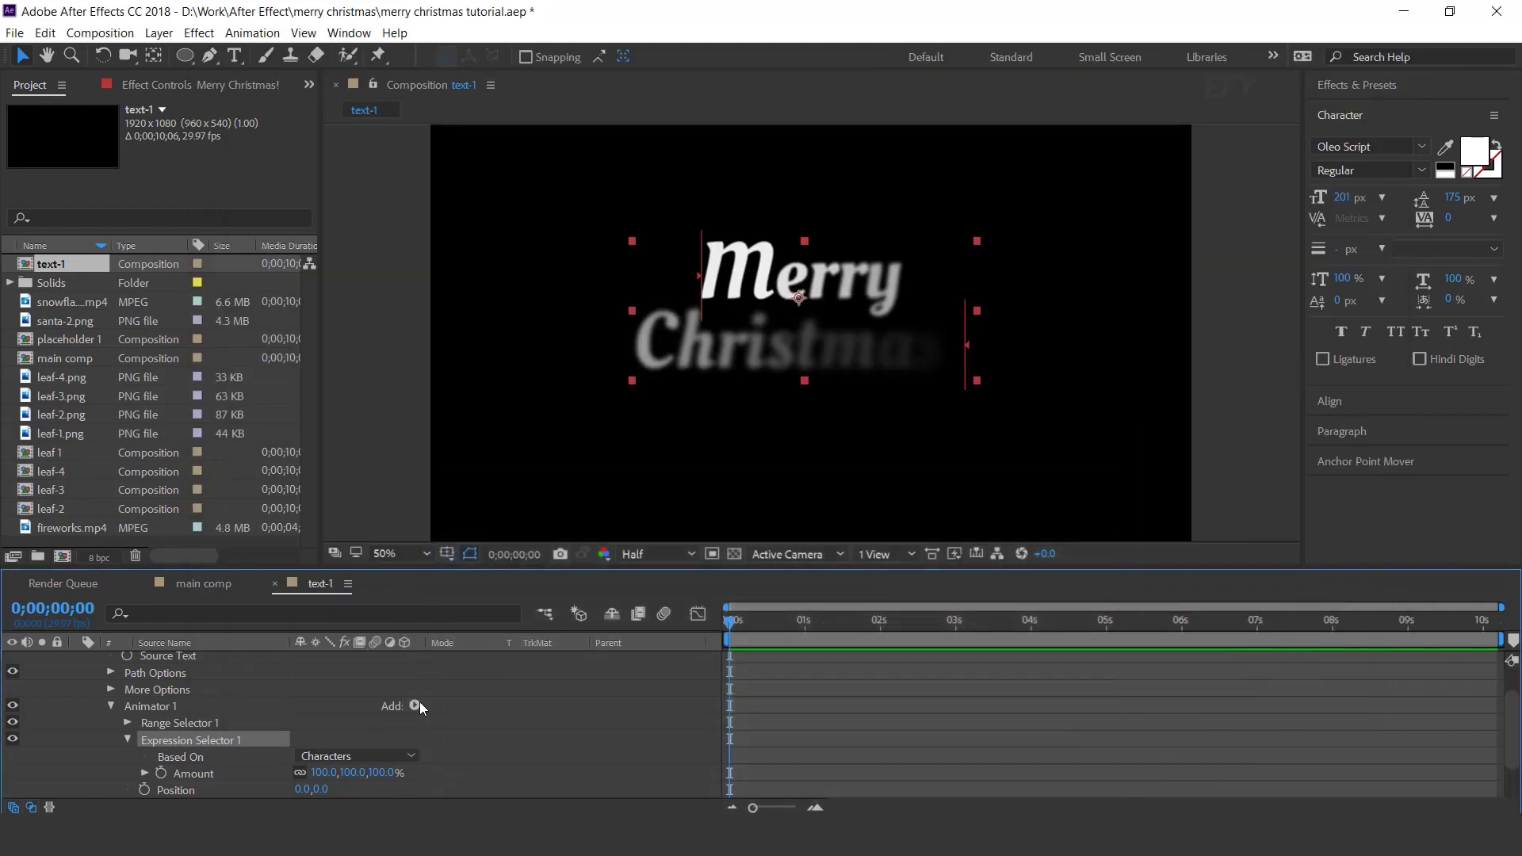
{"action": "left_click", "coordinate": [163, 776], "text": "alt"}
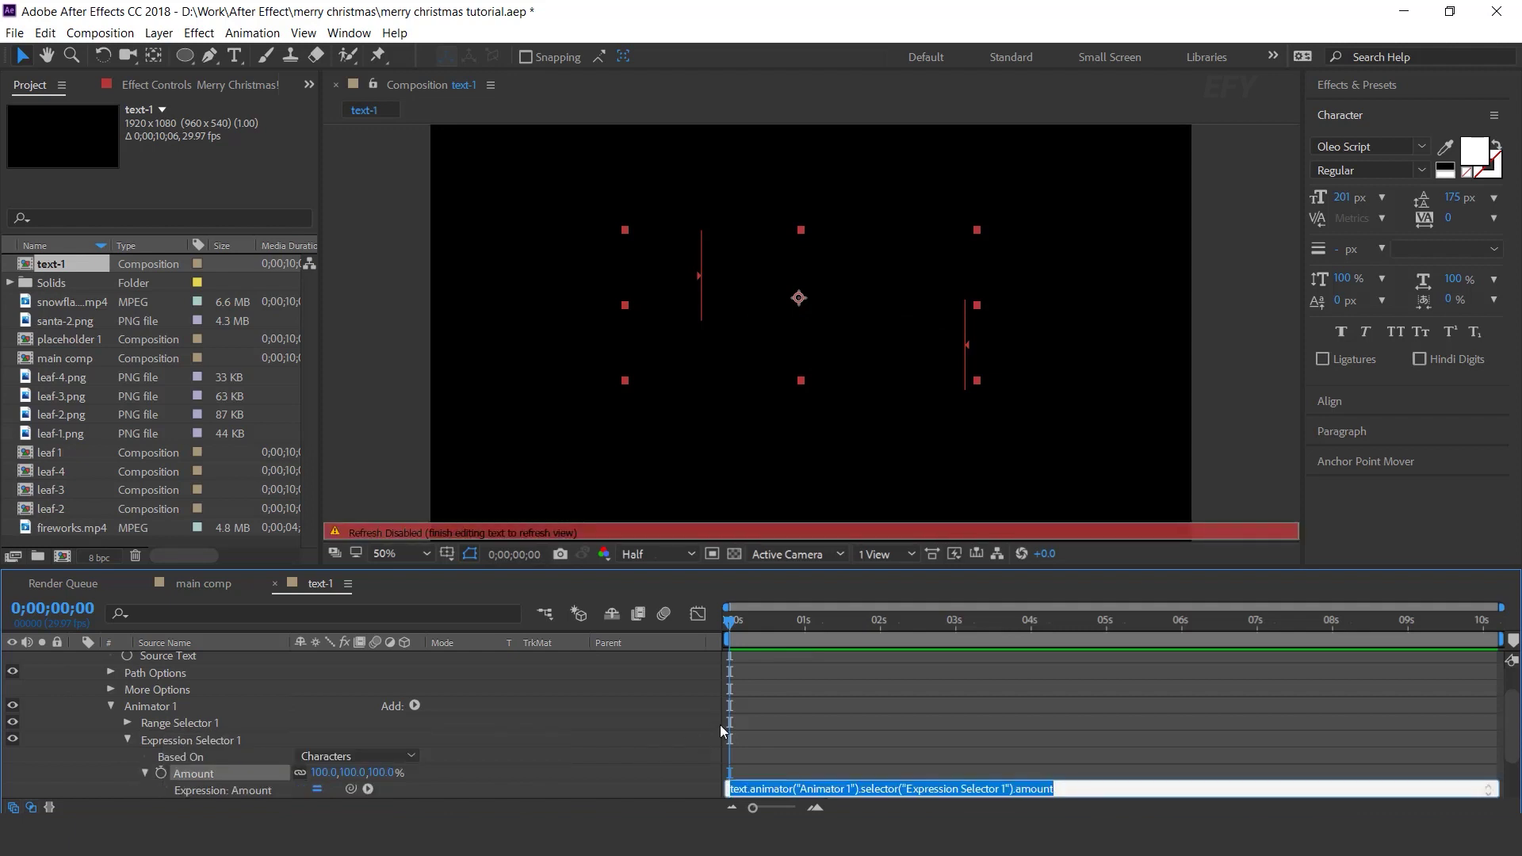
{"action": "key", "text": "ctrl+v"}
{"action": "left_click", "coordinate": [905, 711]}
Preview the letter-by-letter reveal up to 3 seconds 17 frames
{"action": "key", "text": "space"}
{"action": "left_click_drag", "start_coordinate": [805, 622], "coordinate": [998, 621]}
{"action": "scroll", "coordinate": [755, 725], "scroll_direction": "down", "scroll_amount": 3}
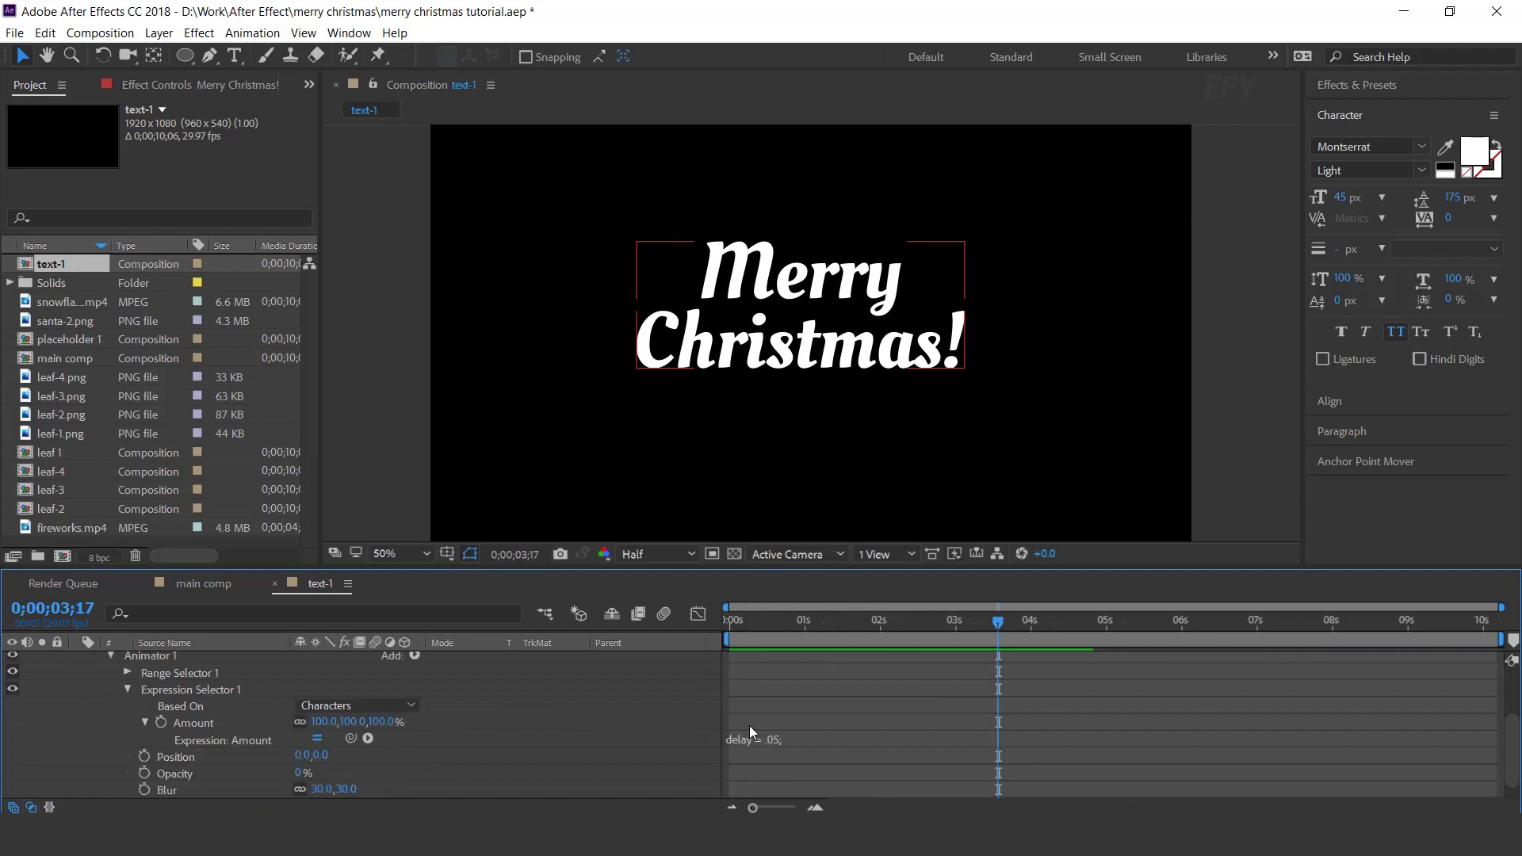
{"action": "scroll", "coordinate": [749, 726], "scroll_direction": "up", "scroll_amount": 5}
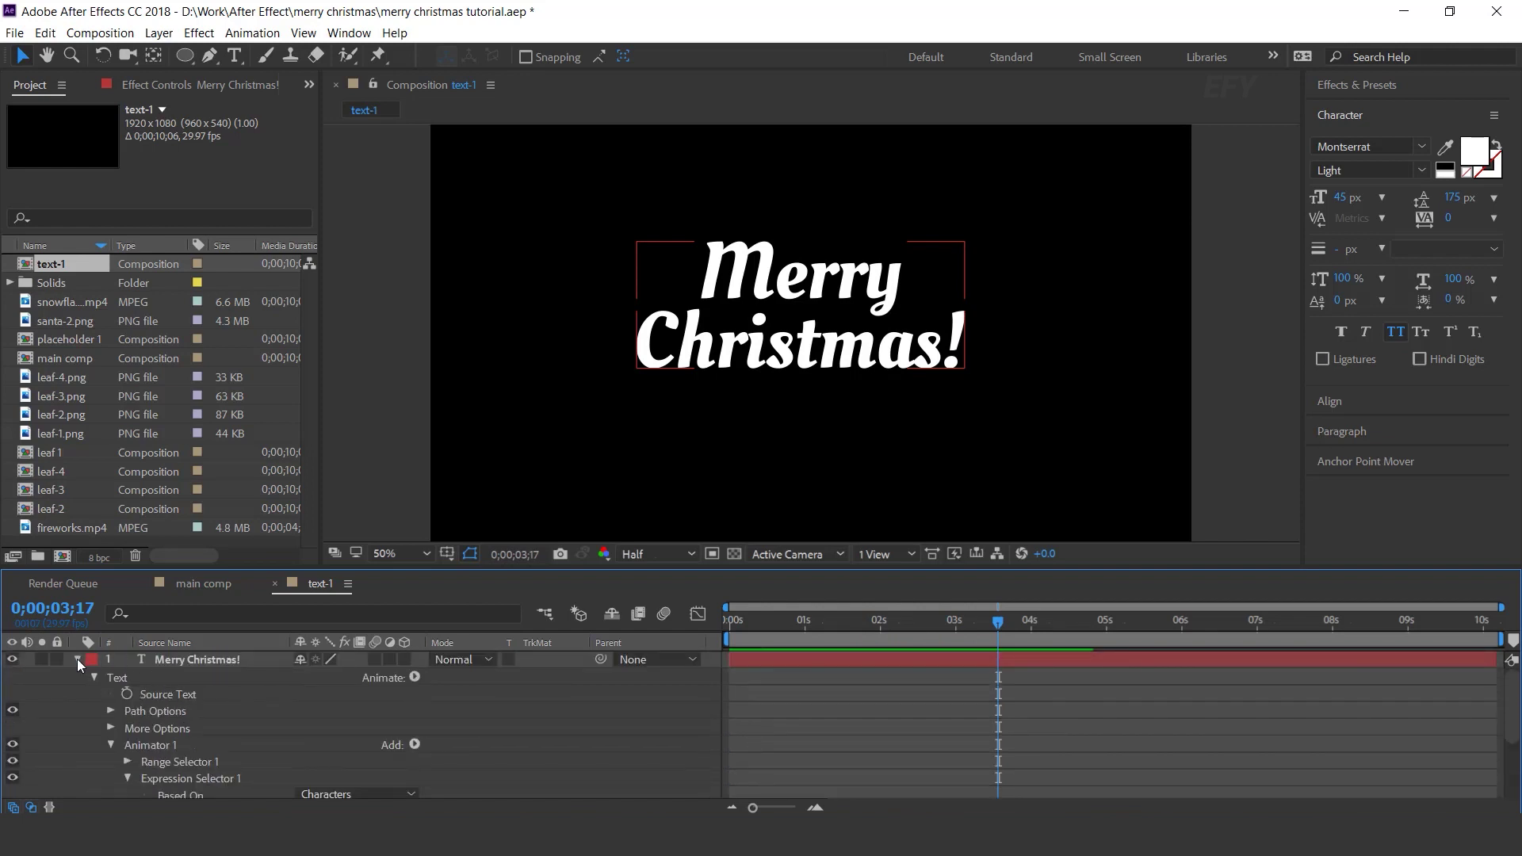
Create an AND HAPPY NEW YEAR text layer centred below Merry Christmas!
{"action": "left_click", "coordinate": [77, 659]}
{"action": "key", "text": "space"}
{"action": "key", "text": "ctrl+t"}
{"action": "left_click", "coordinate": [657, 433]}
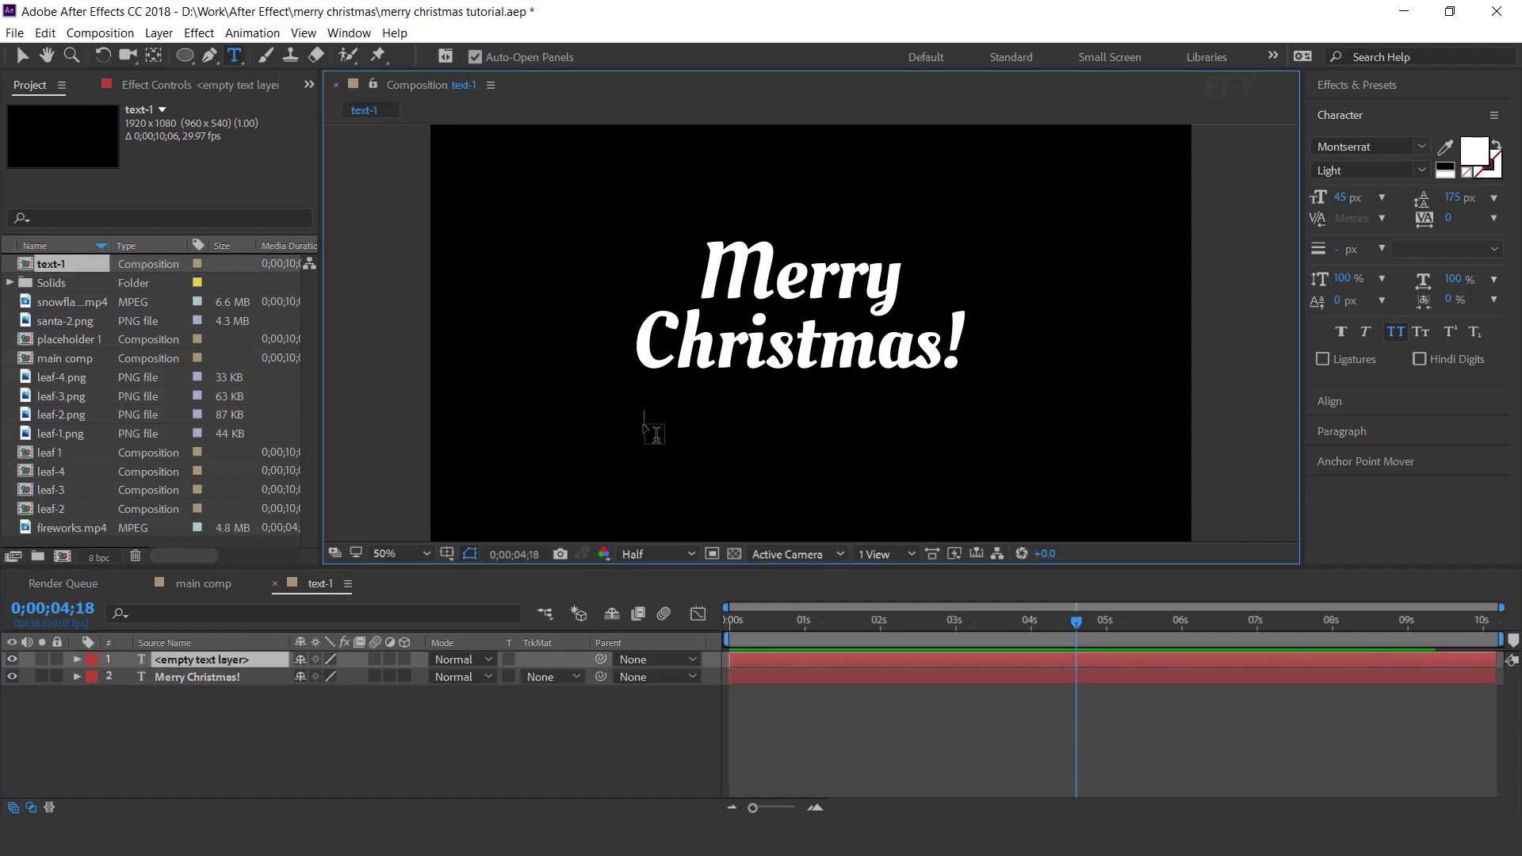
{"action": "type", "text": "And happy new year"}
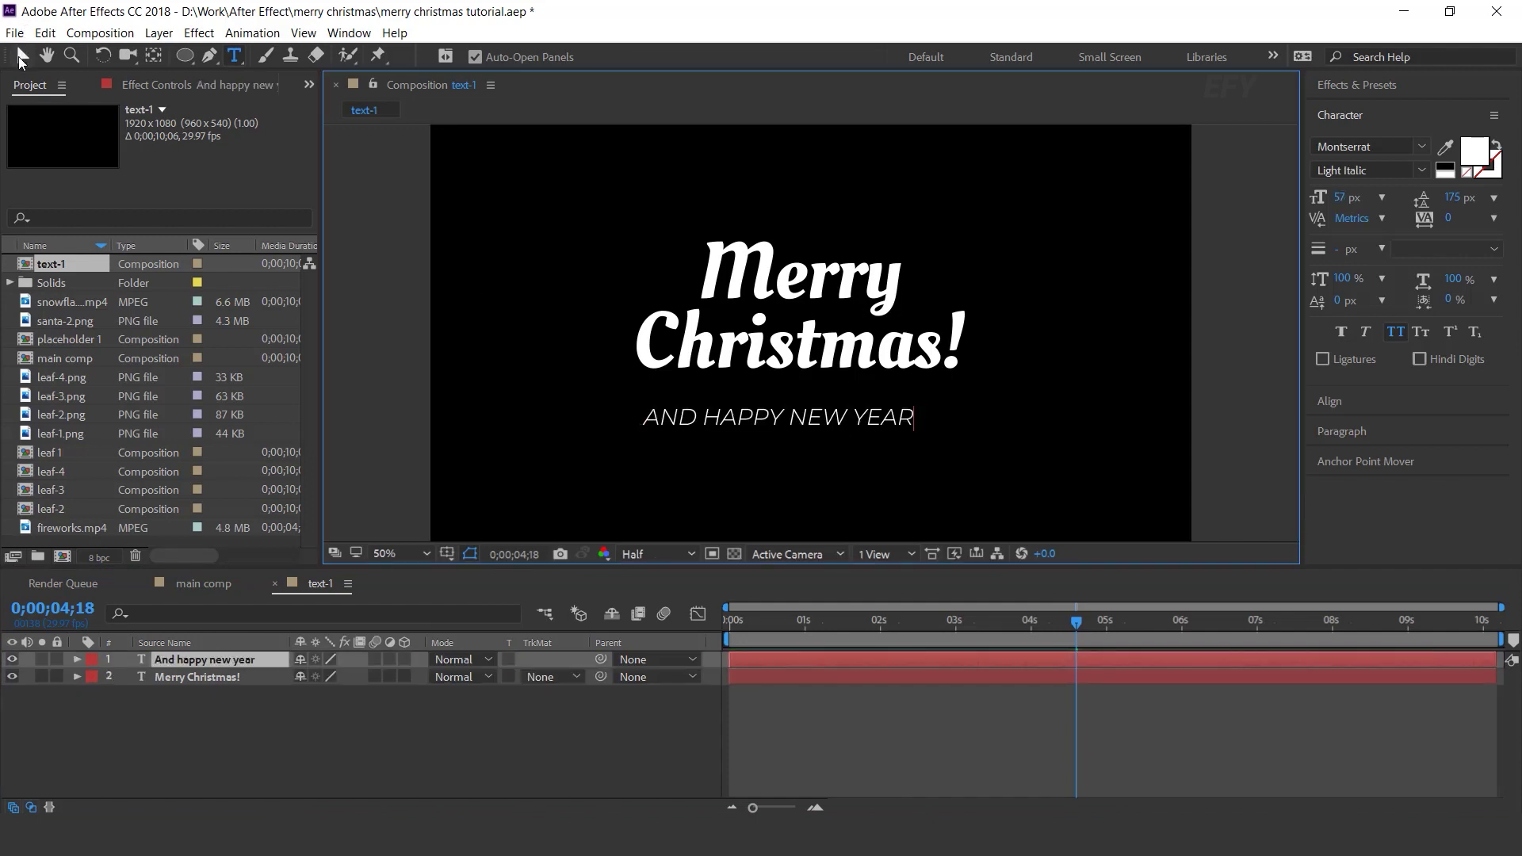
{"action": "left_click", "coordinate": [21, 57]}
{"action": "left_click_drag", "start_coordinate": [856, 415], "coordinate": [879, 415]}
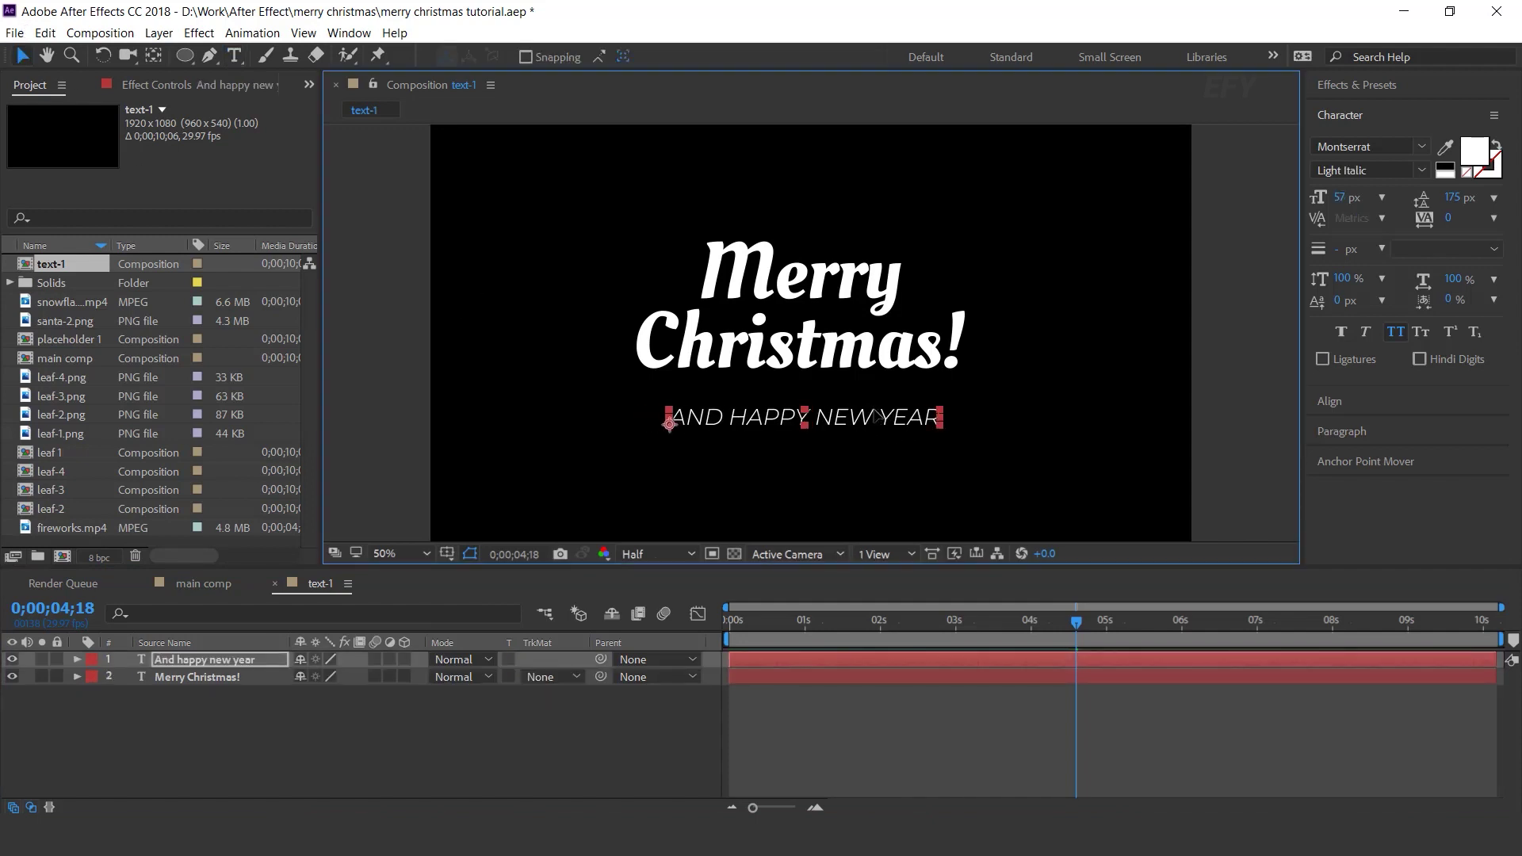
Give the subtitle a text animator with Position and Opacity properties
{"action": "left_click", "coordinate": [77, 658]}
{"action": "left_click", "coordinate": [414, 678]}
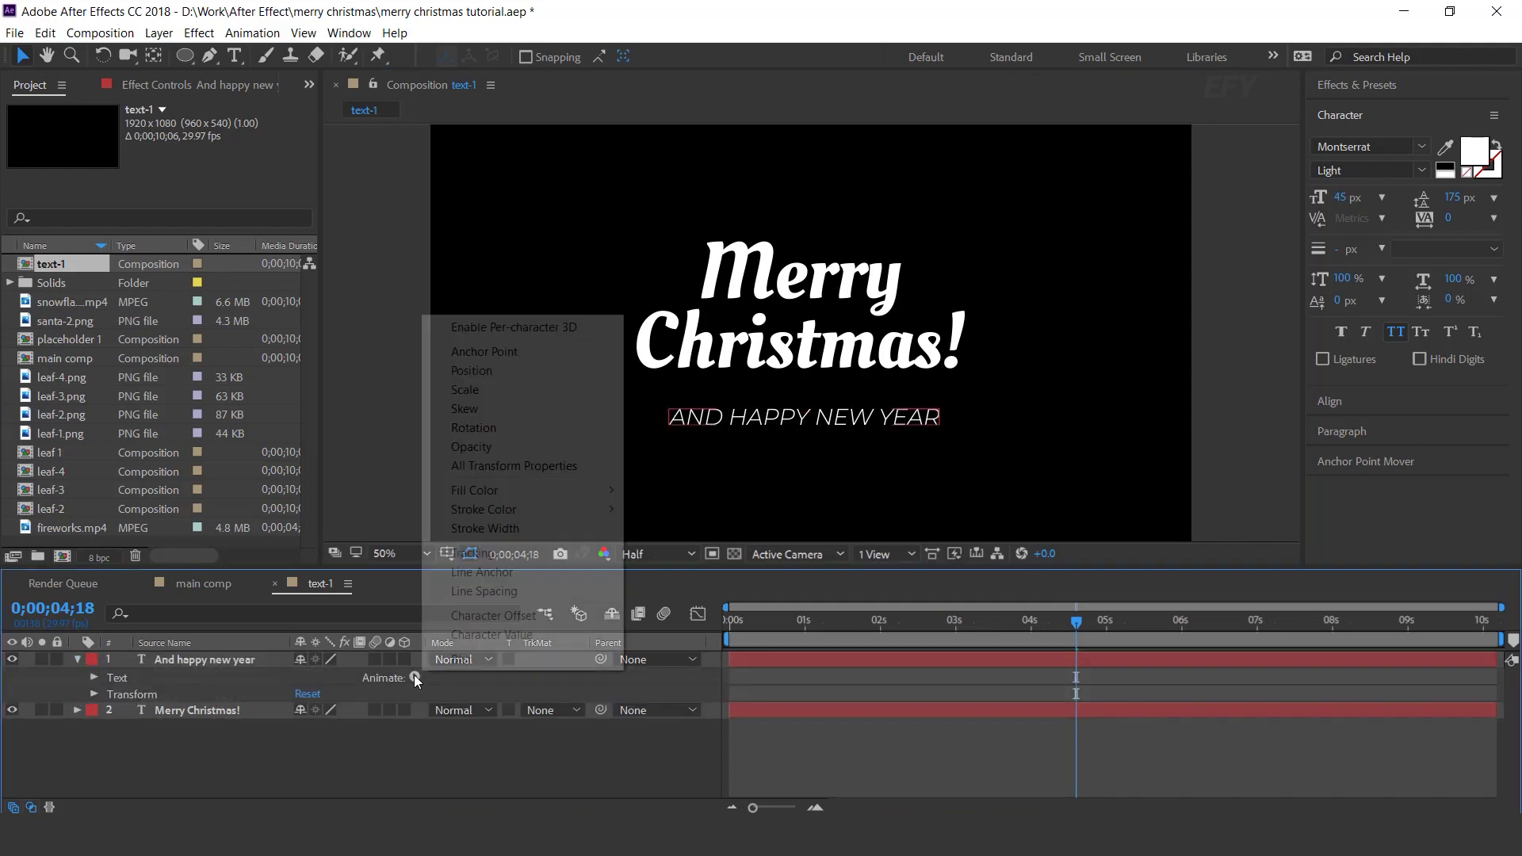
{"action": "left_click", "coordinate": [517, 373]}
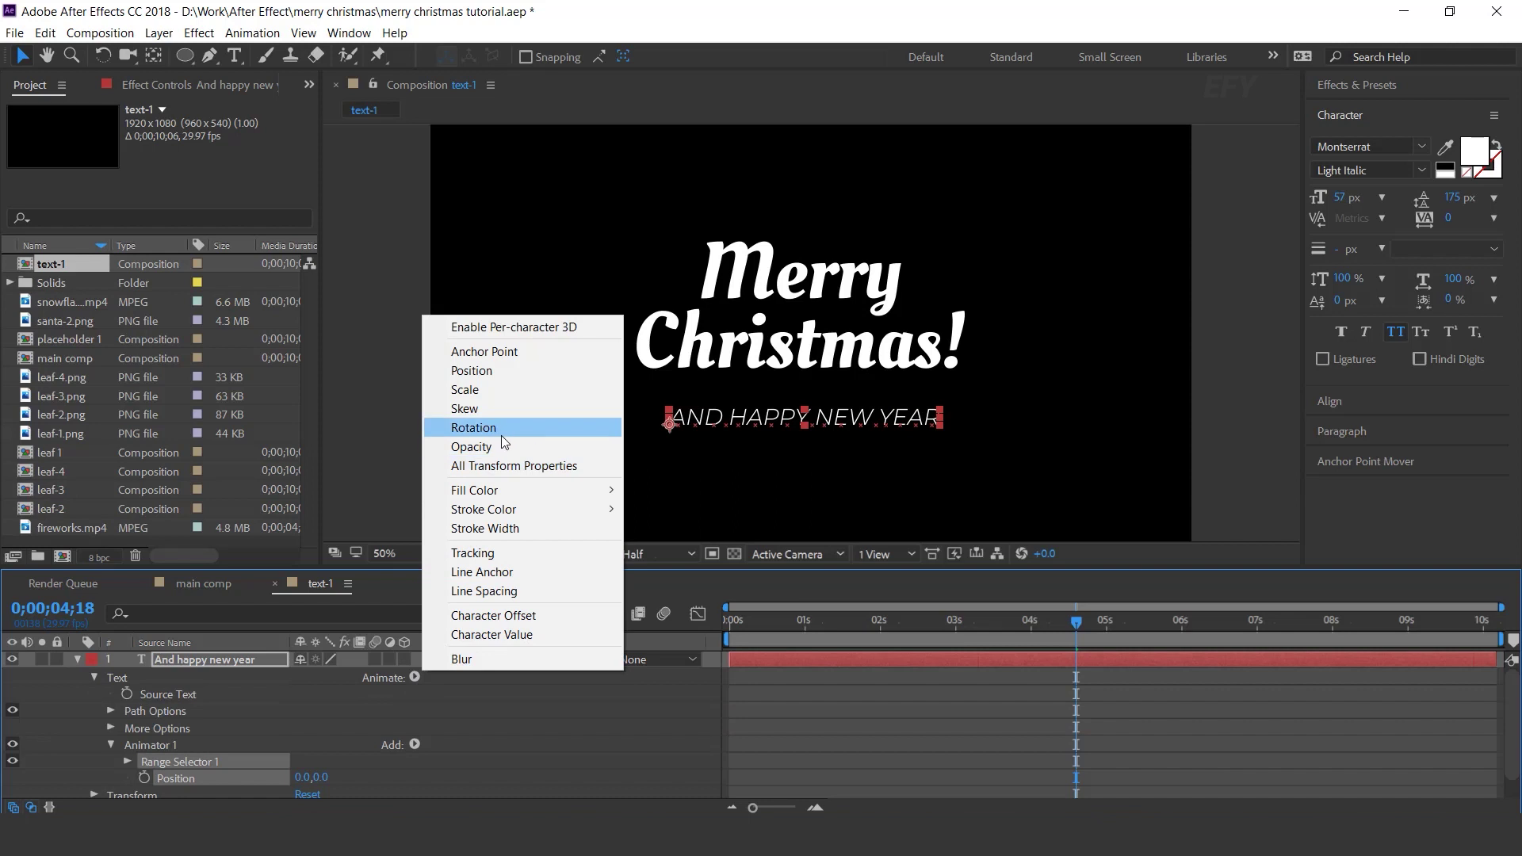
{"action": "left_click", "coordinate": [501, 446]}
{"action": "left_click_drag", "start_coordinate": [751, 621], "coordinate": [913, 621]}
Set subtitle Opacity to 0% and keyframe Range Start from 0% at 0s to 100% at 1s
{"action": "type", "text": "0"}
{"action": "key", "text": "Return"}
{"action": "left_click", "coordinate": [730, 627]}
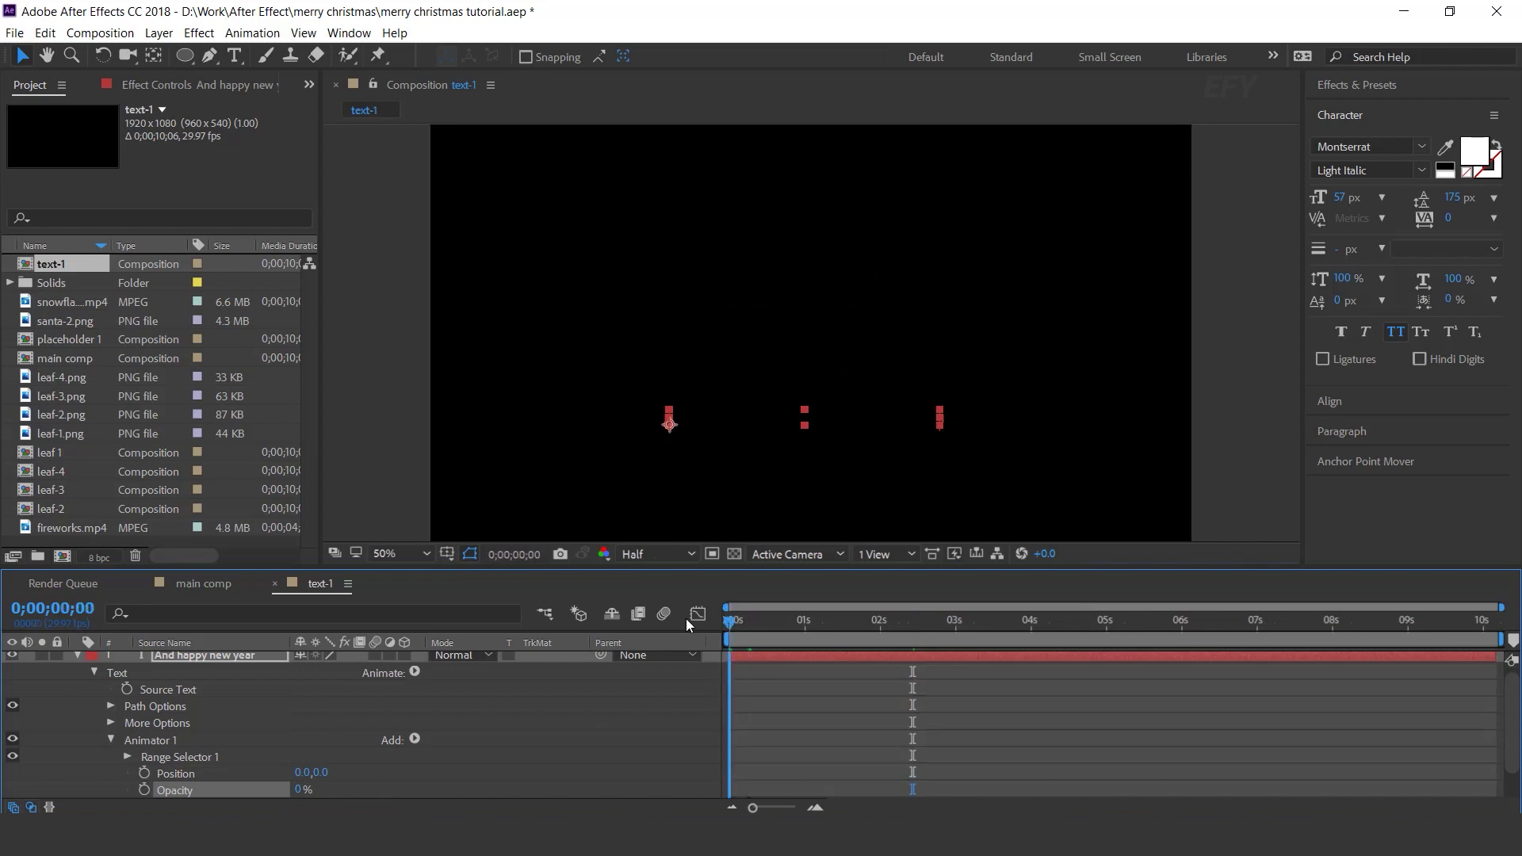
{"action": "left_click", "coordinate": [126, 755]}
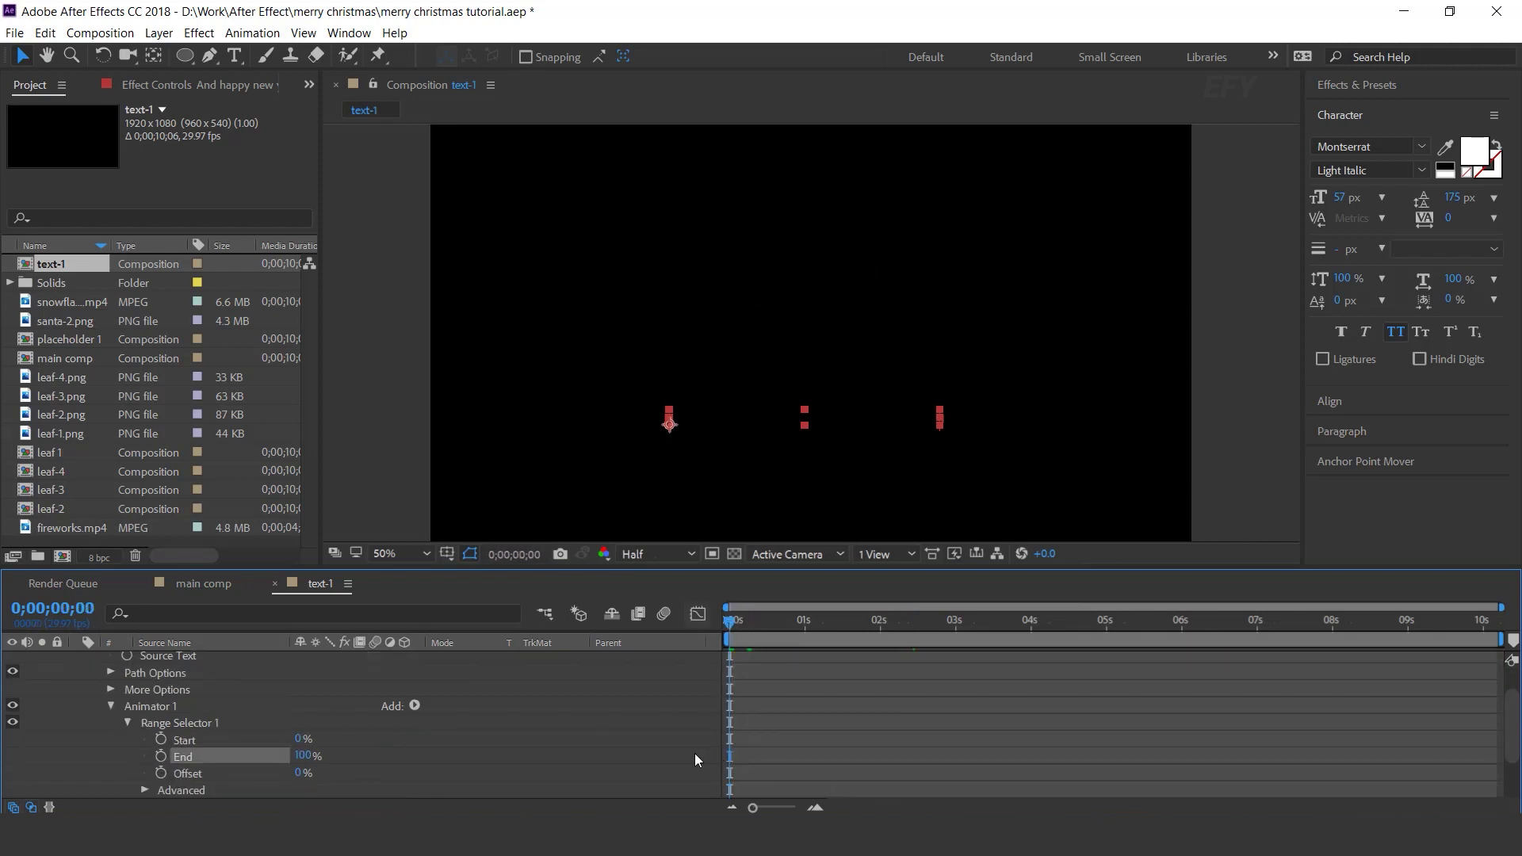
{"action": "left_click", "coordinate": [161, 739]}
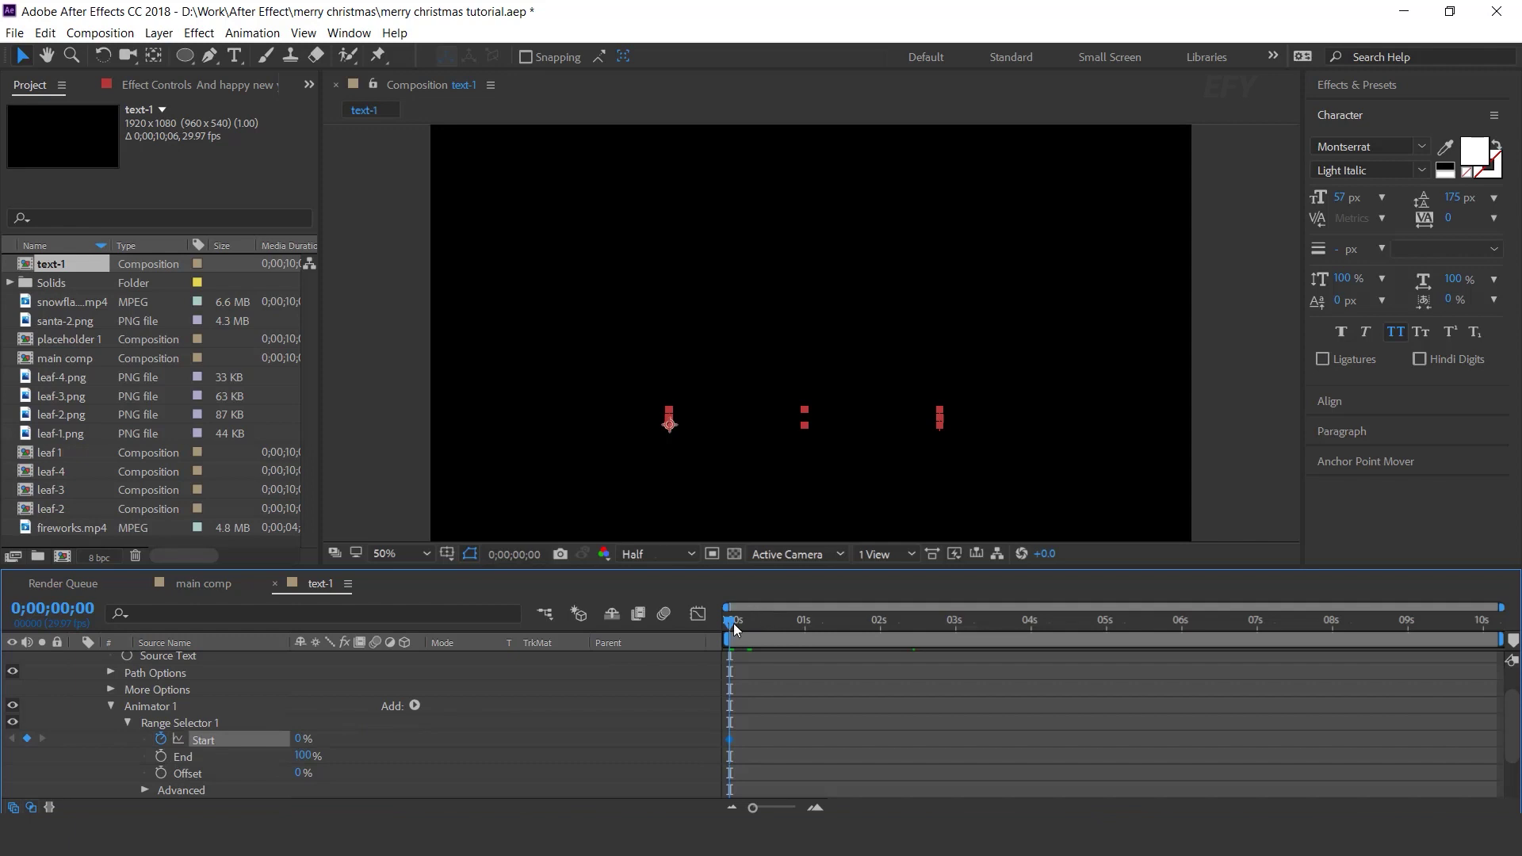
{"action": "left_click_drag", "start_coordinate": [731, 625], "coordinate": [804, 623]}
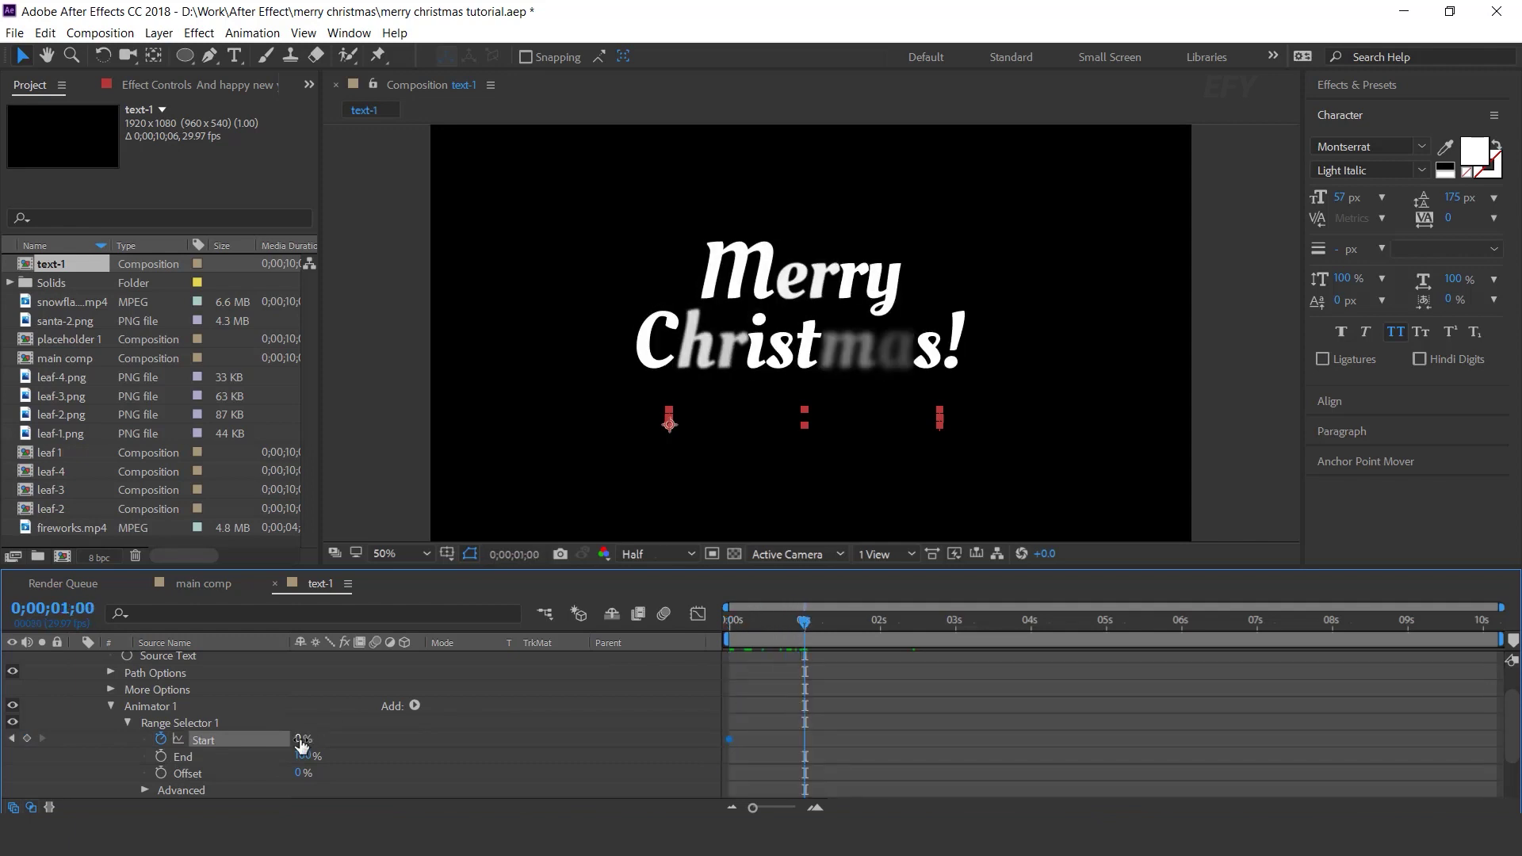
{"action": "left_click_drag", "start_coordinate": [302, 742], "coordinate": [657, 740]}
Preview the subtitle reveal and inspect the range selector's advanced settings
{"action": "key", "text": "space"}
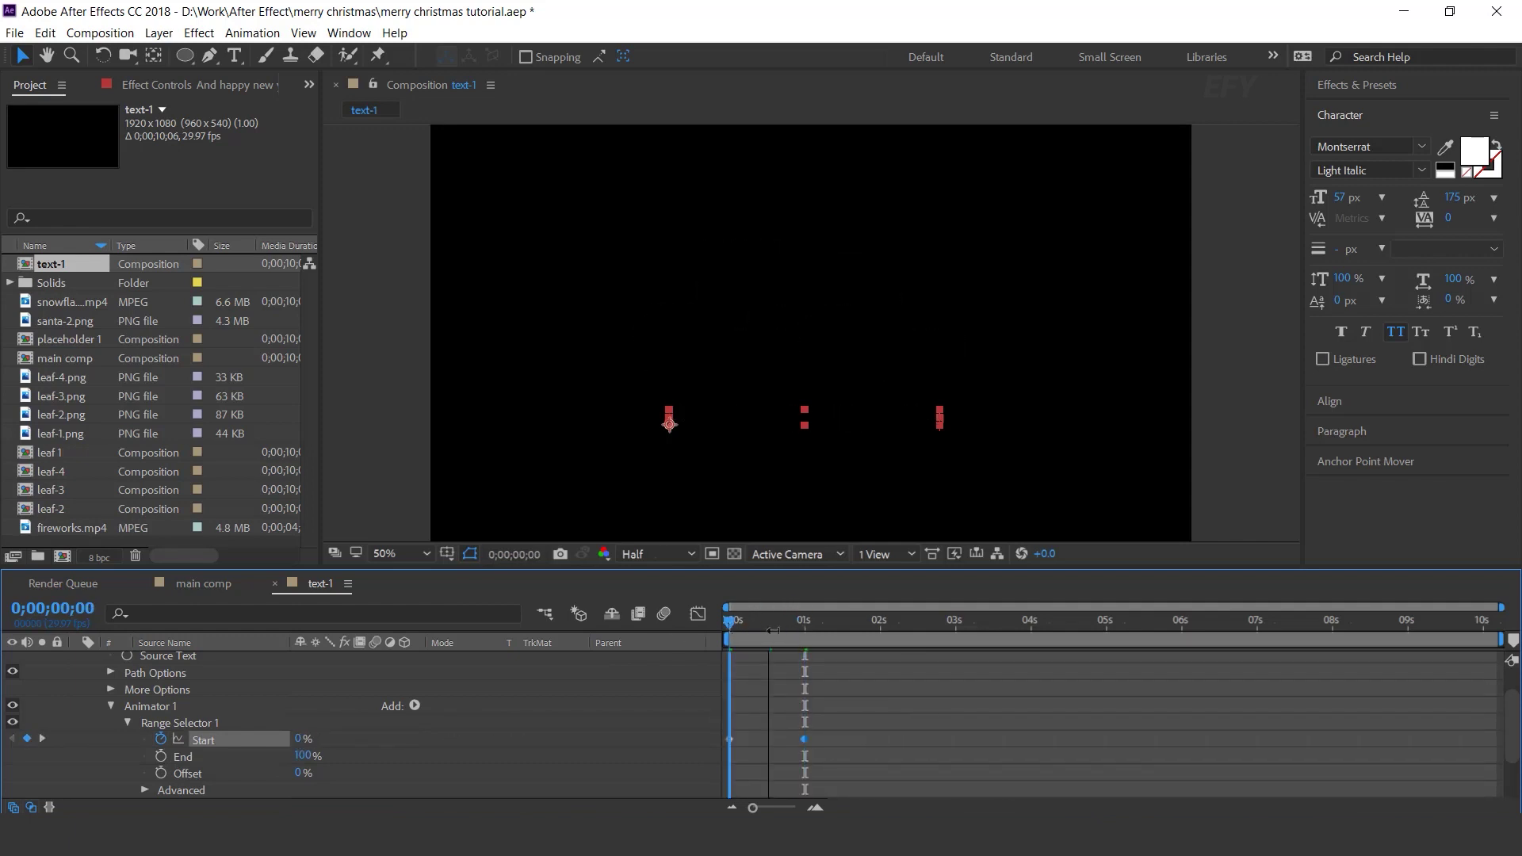
{"action": "left_click_drag", "start_coordinate": [835, 633], "coordinate": [797, 639]}
{"action": "left_click", "coordinate": [145, 790]}
{"action": "scroll", "coordinate": [366, 742], "scroll_direction": "down", "scroll_amount": 3}
{"action": "key", "text": "Home"}
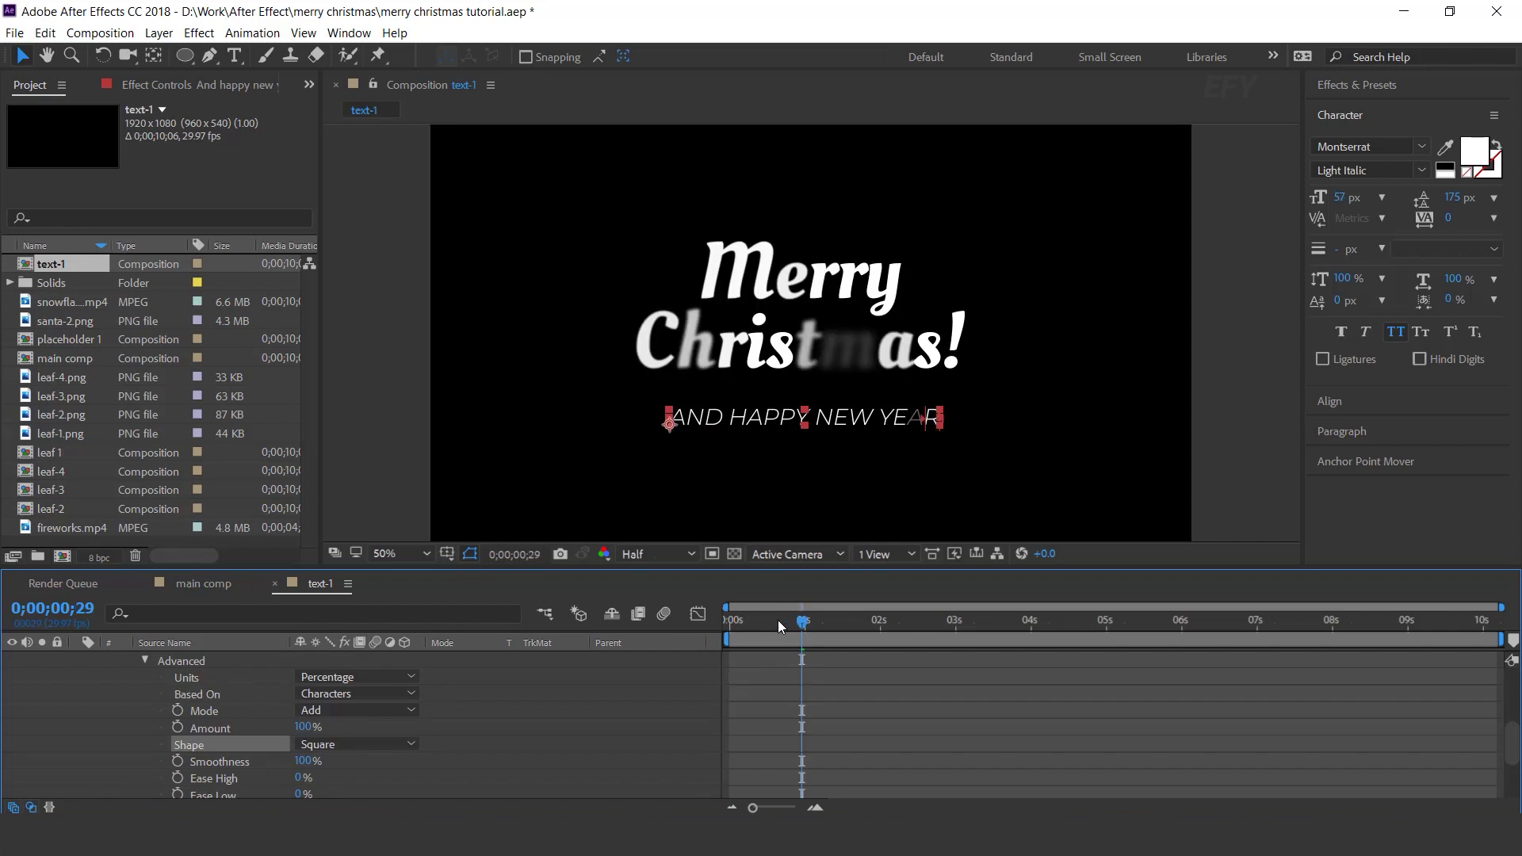
{"action": "key", "text": "Home"}
{"action": "key", "text": "space"}
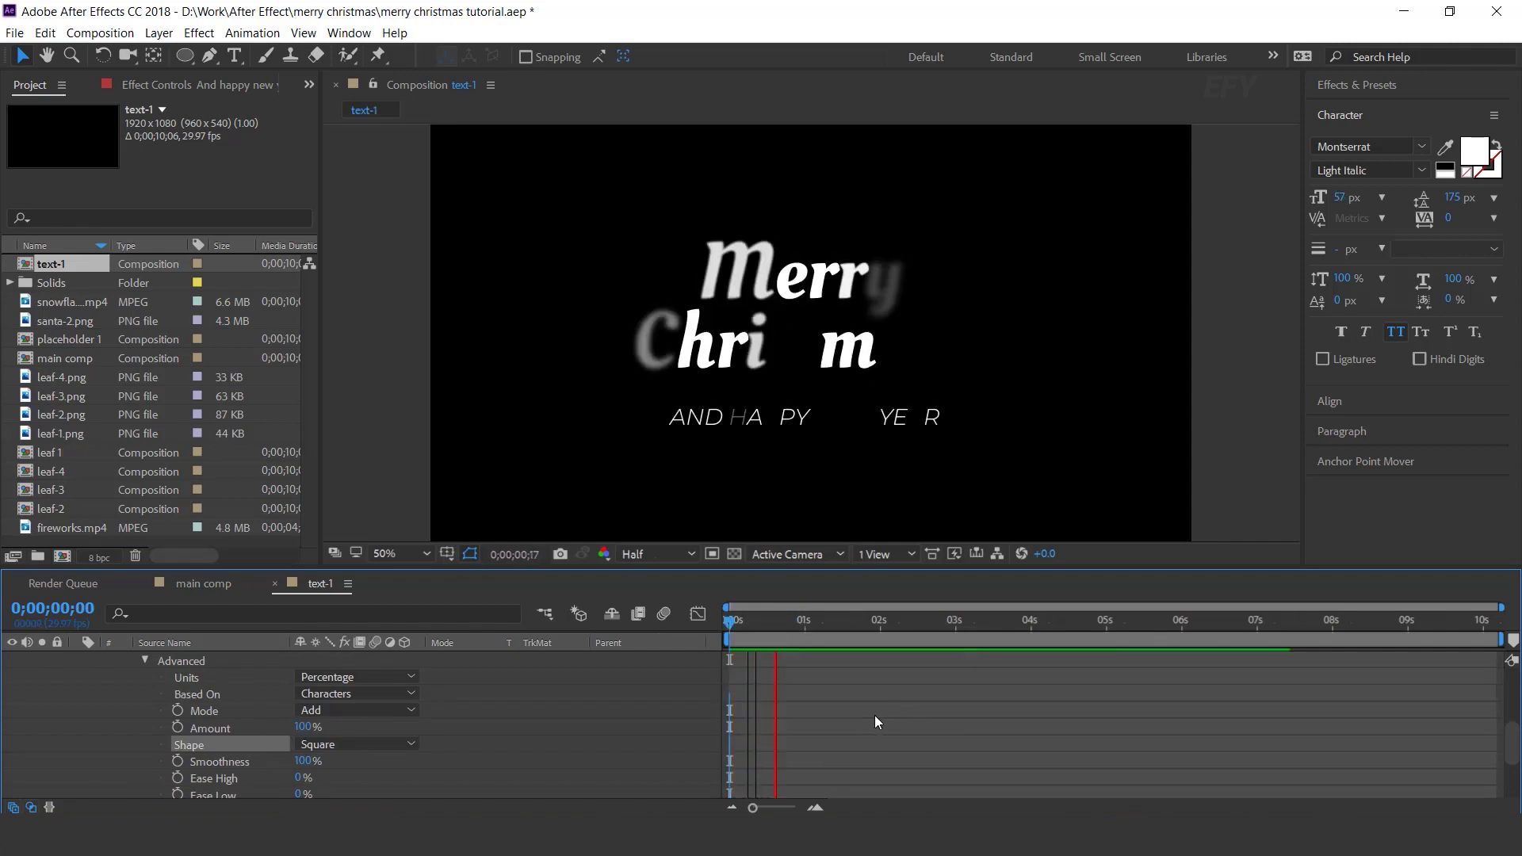
{"action": "left_click", "coordinate": [814, 626]}
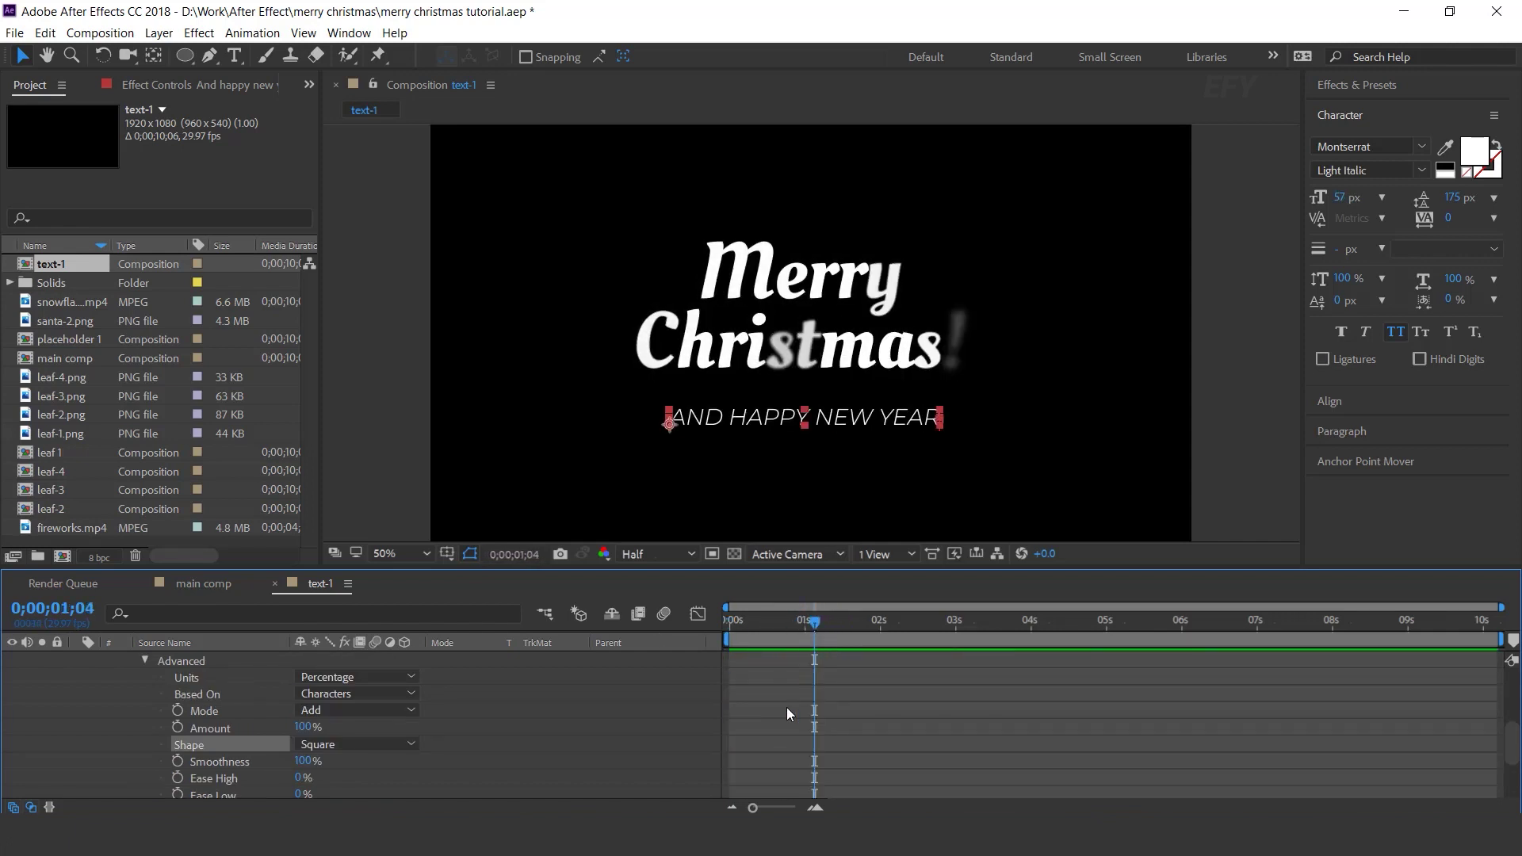
{"action": "scroll", "coordinate": [800, 724], "scroll_direction": "up", "scroll_amount": 5}
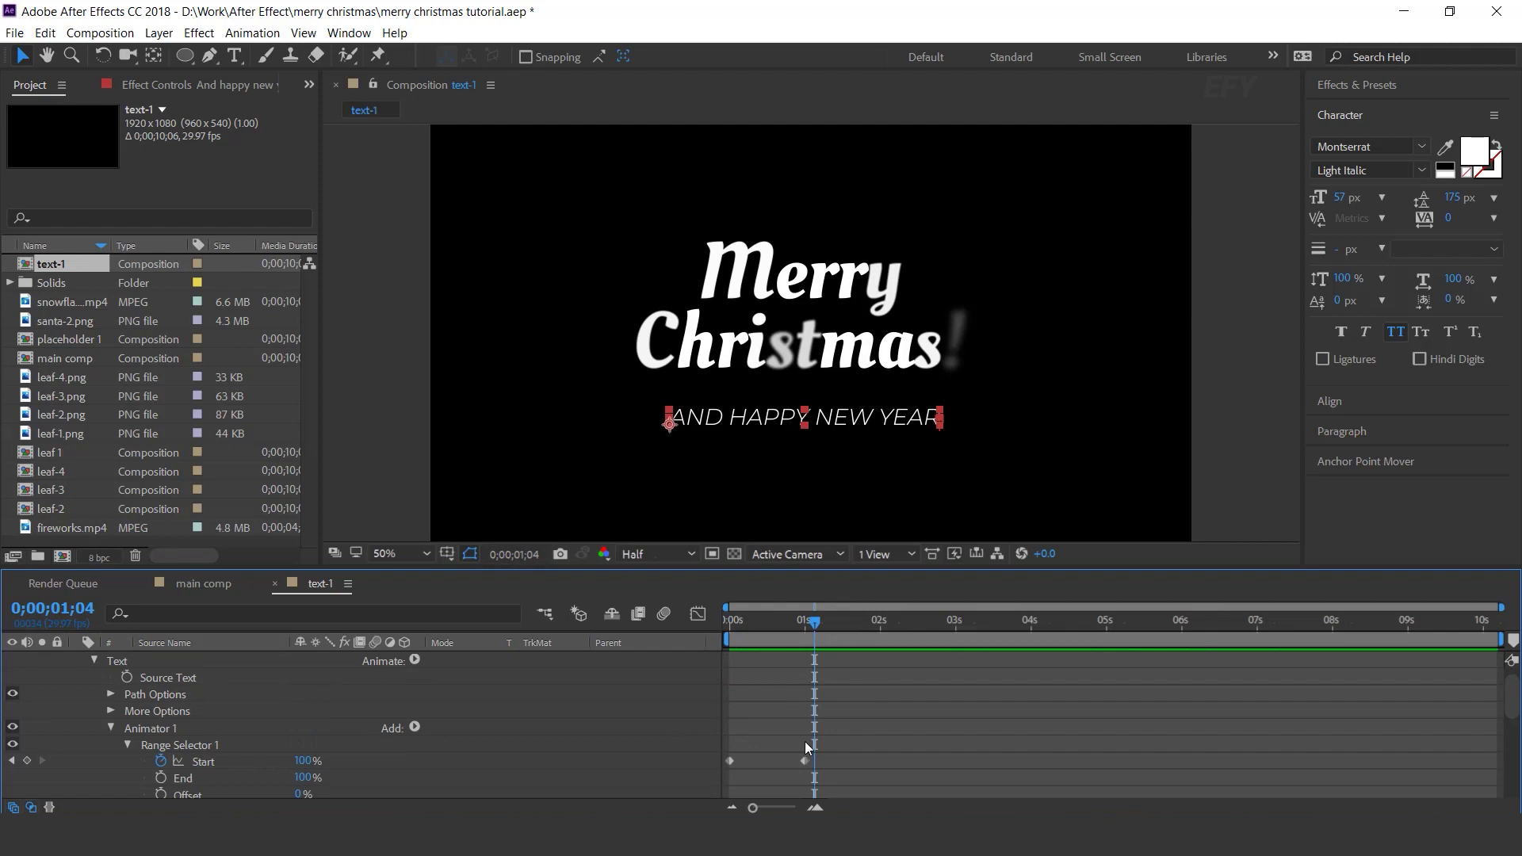
Move the 100% Start keyframe to about 0.6 s and preview the quicker reveal
{"action": "left_click_drag", "start_coordinate": [806, 760], "coordinate": [774, 761]}
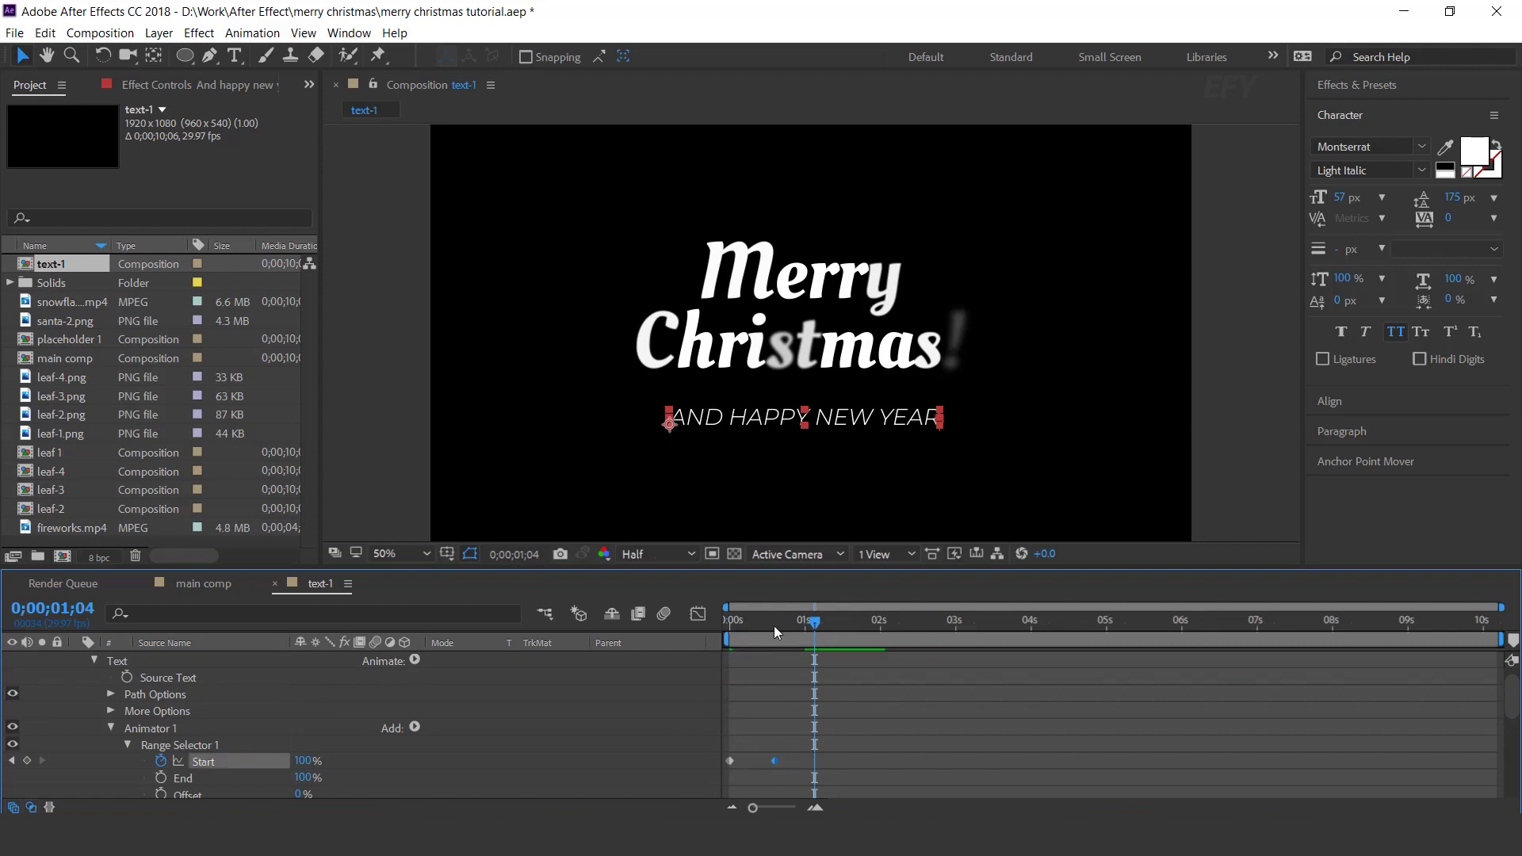
{"action": "key", "text": "Home"}
{"action": "key", "text": "space"}
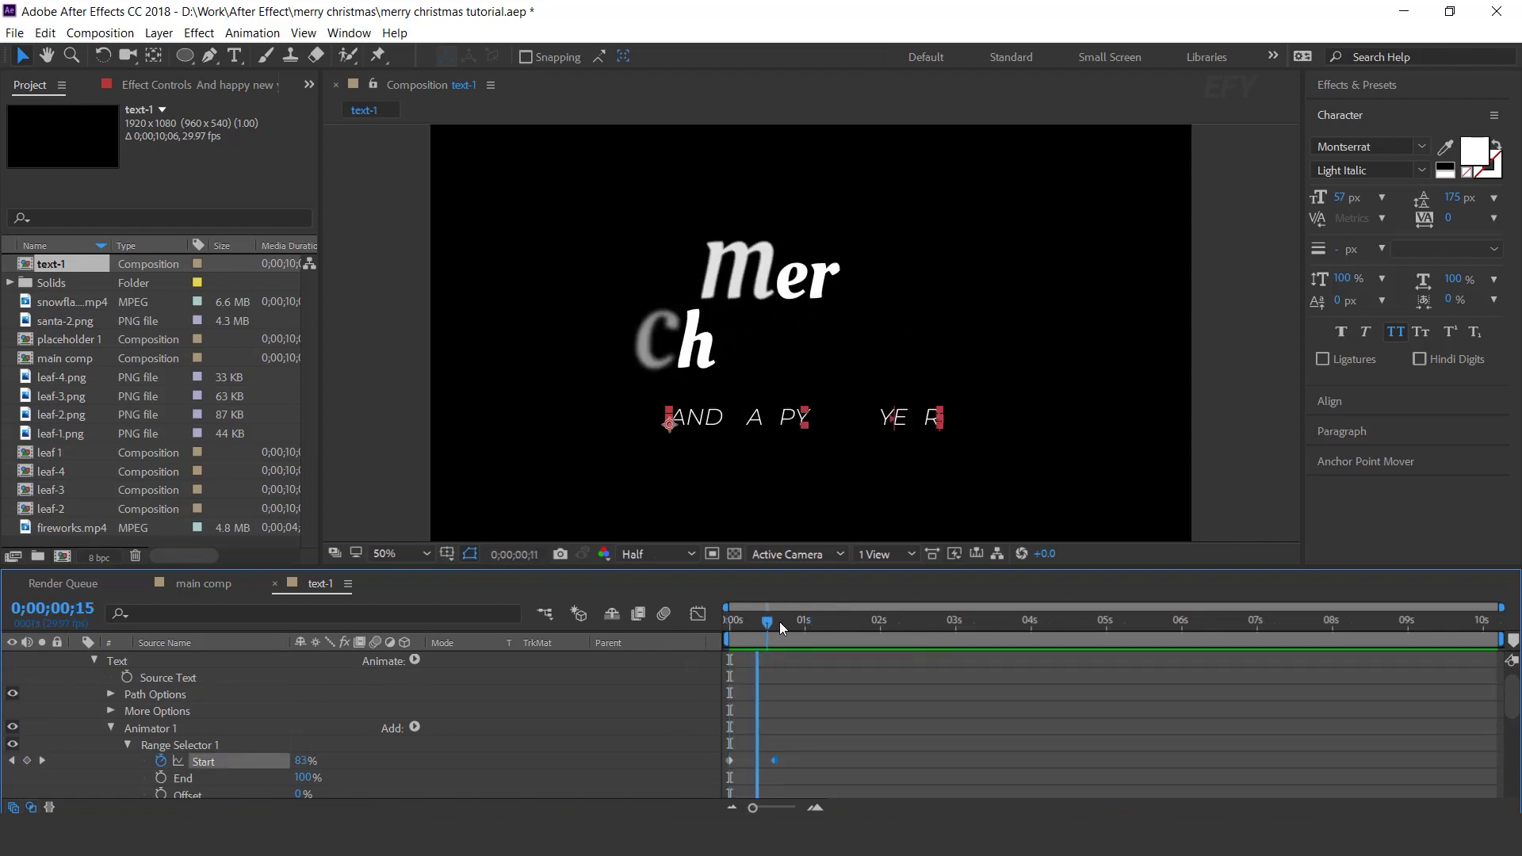
{"action": "key", "text": "u"}
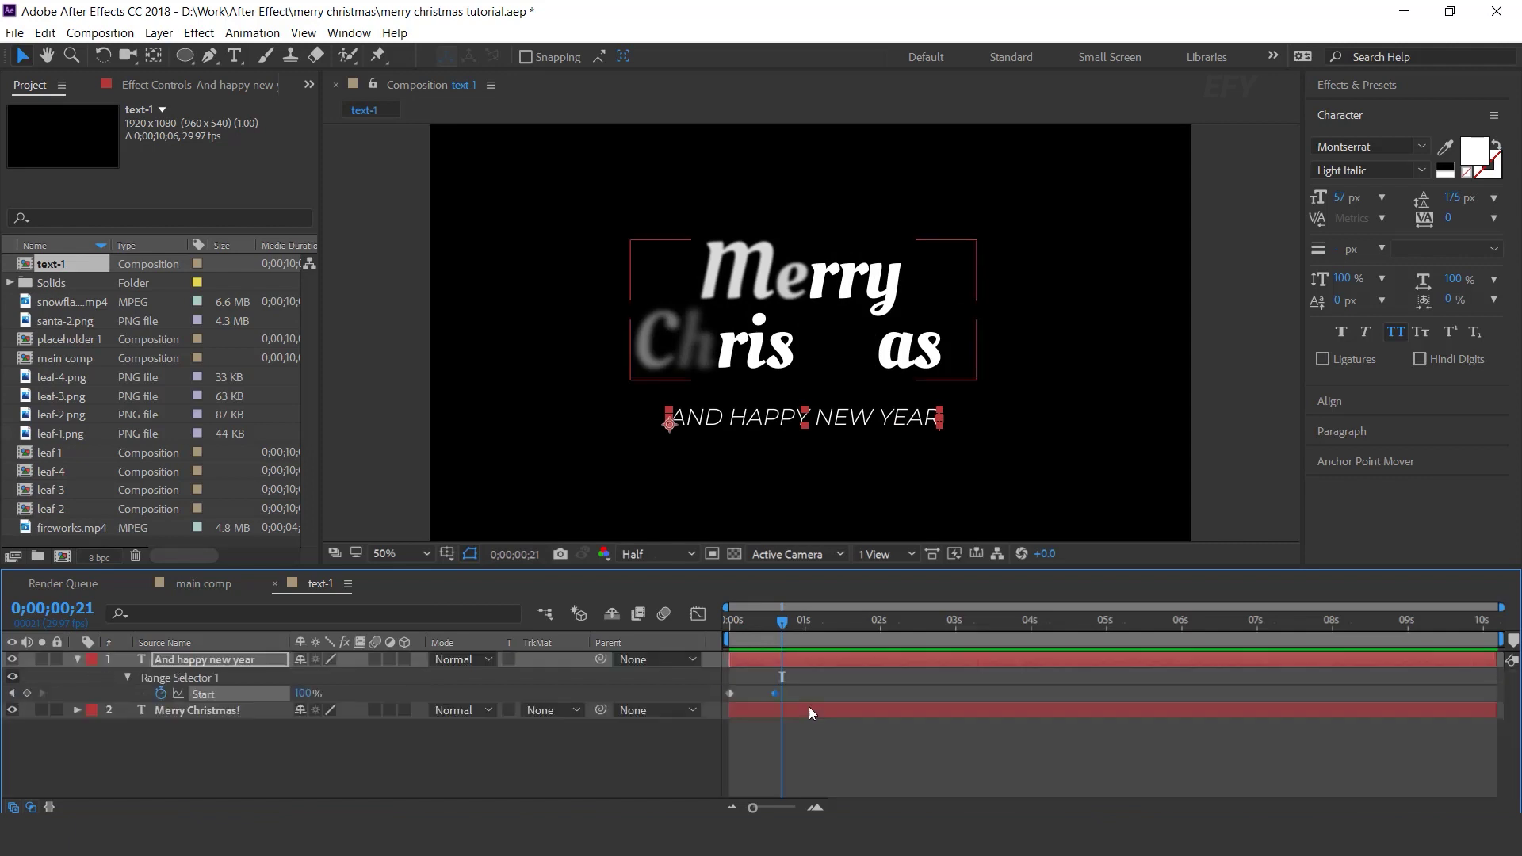
{"action": "left_click", "coordinate": [823, 806]}
Shift the AND HAPPY NEW YEAR layer several frames later, preview, then deselect layers
{"action": "key", "text": "Home"}
{"action": "key", "text": "space"}
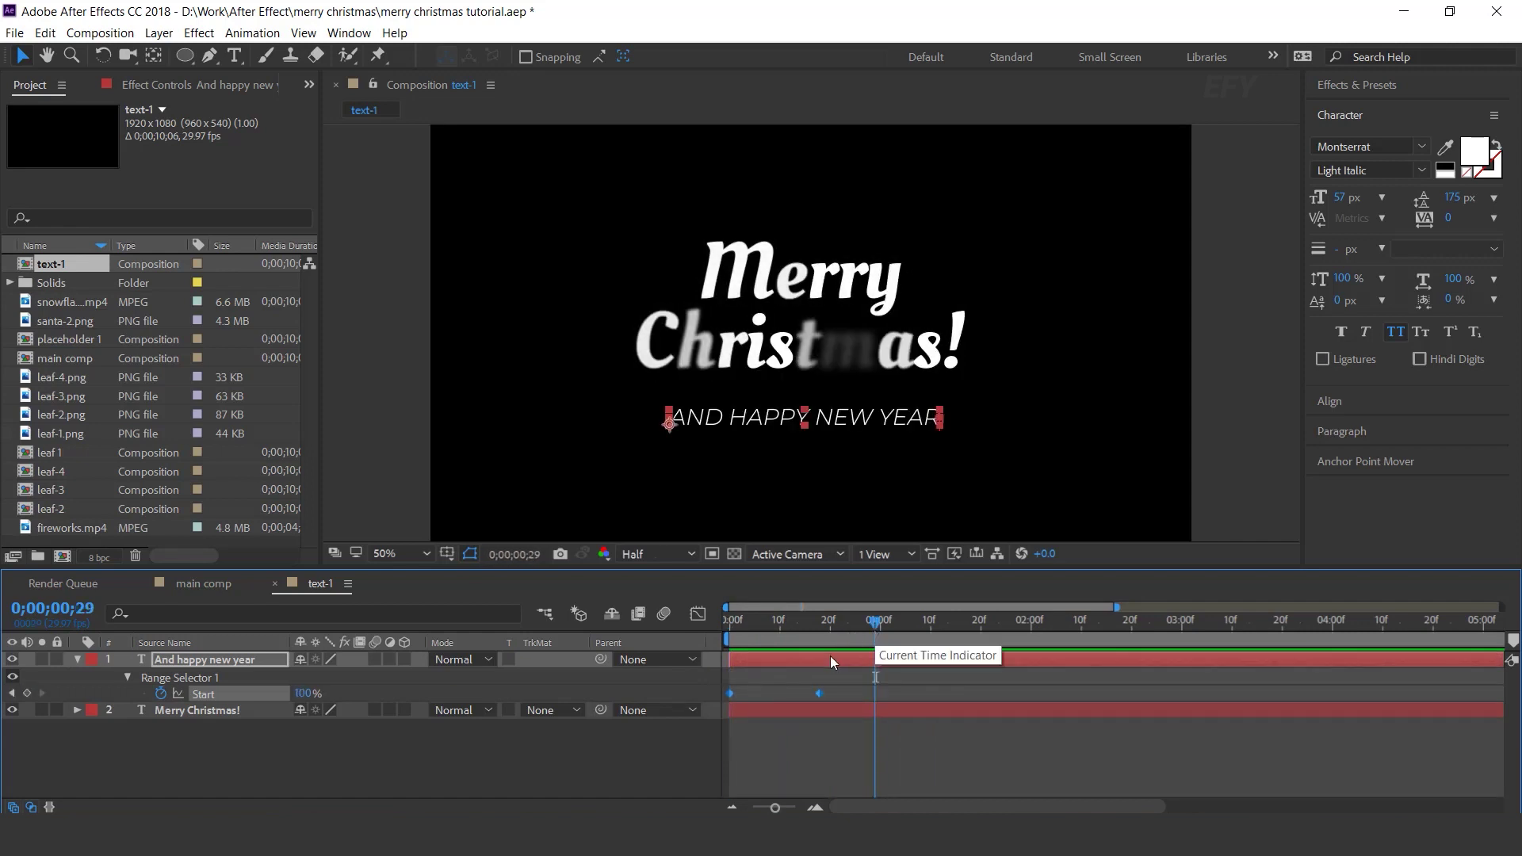
{"action": "left_click_drag", "start_coordinate": [830, 655], "coordinate": [868, 654]}
{"action": "key", "text": "Home"}
{"action": "key", "text": "space"}
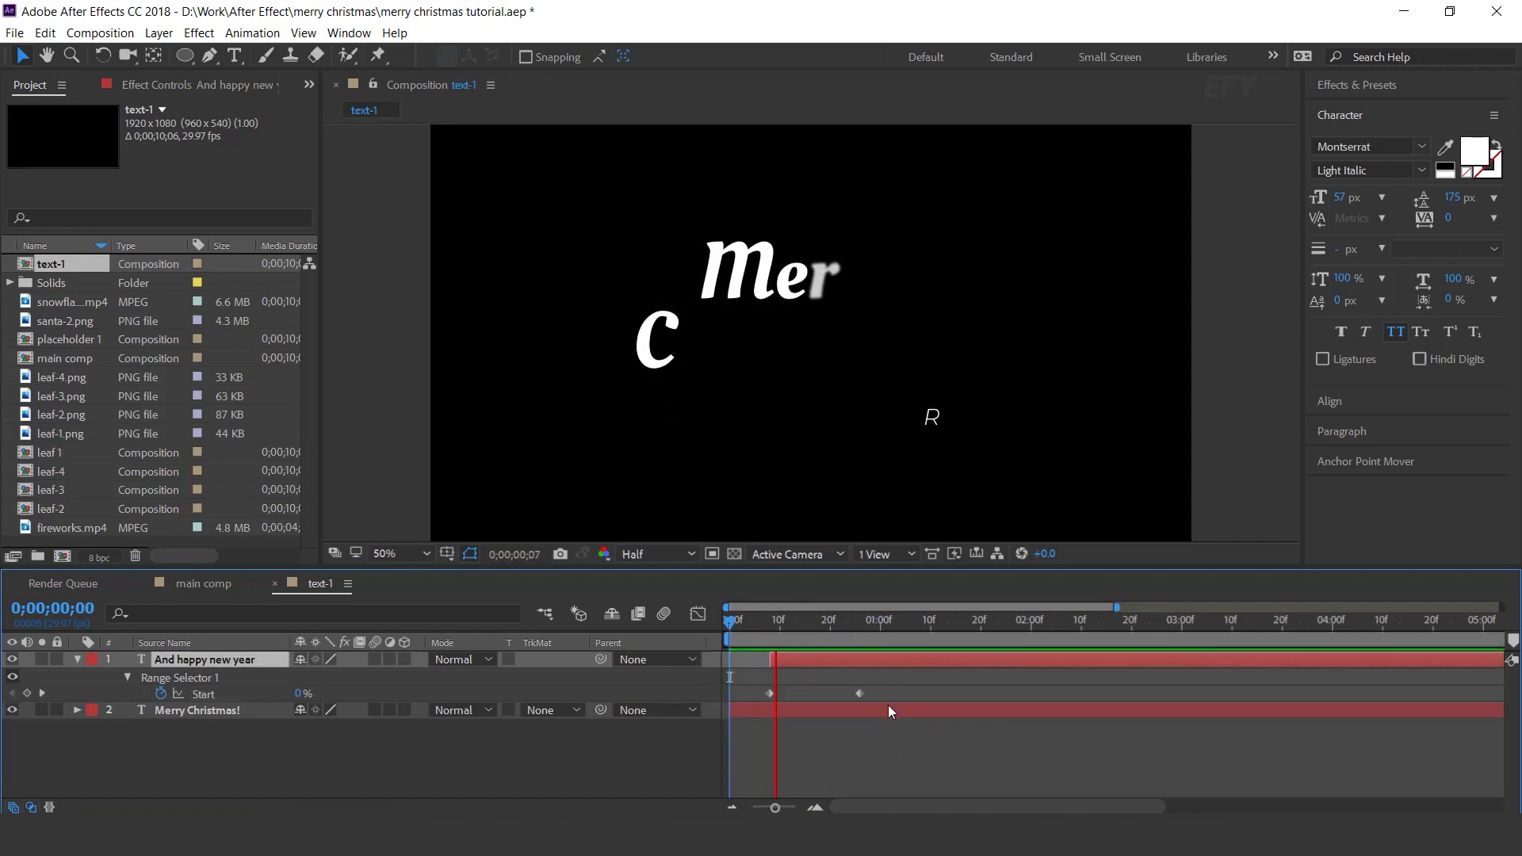
{"action": "key", "text": "space"}
{"action": "left_click", "coordinate": [81, 655]}
{"action": "key", "text": "u"}
{"action": "left_click", "coordinate": [219, 767]}
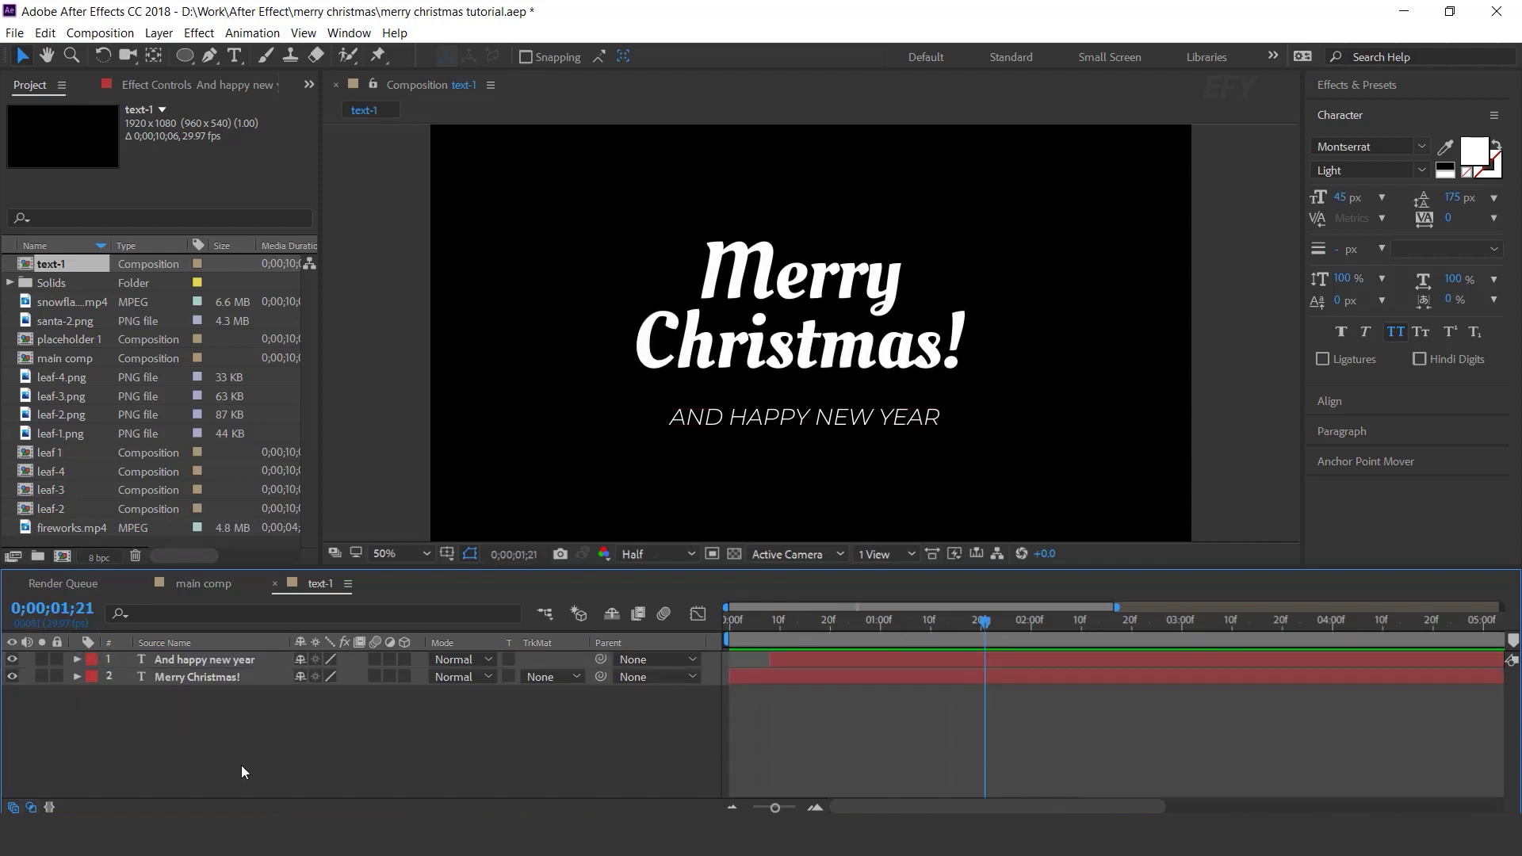
Draw a horizontal no-fill 23 px stroke line with the Pen tool below the title
{"action": "left_click", "coordinate": [208, 61]}
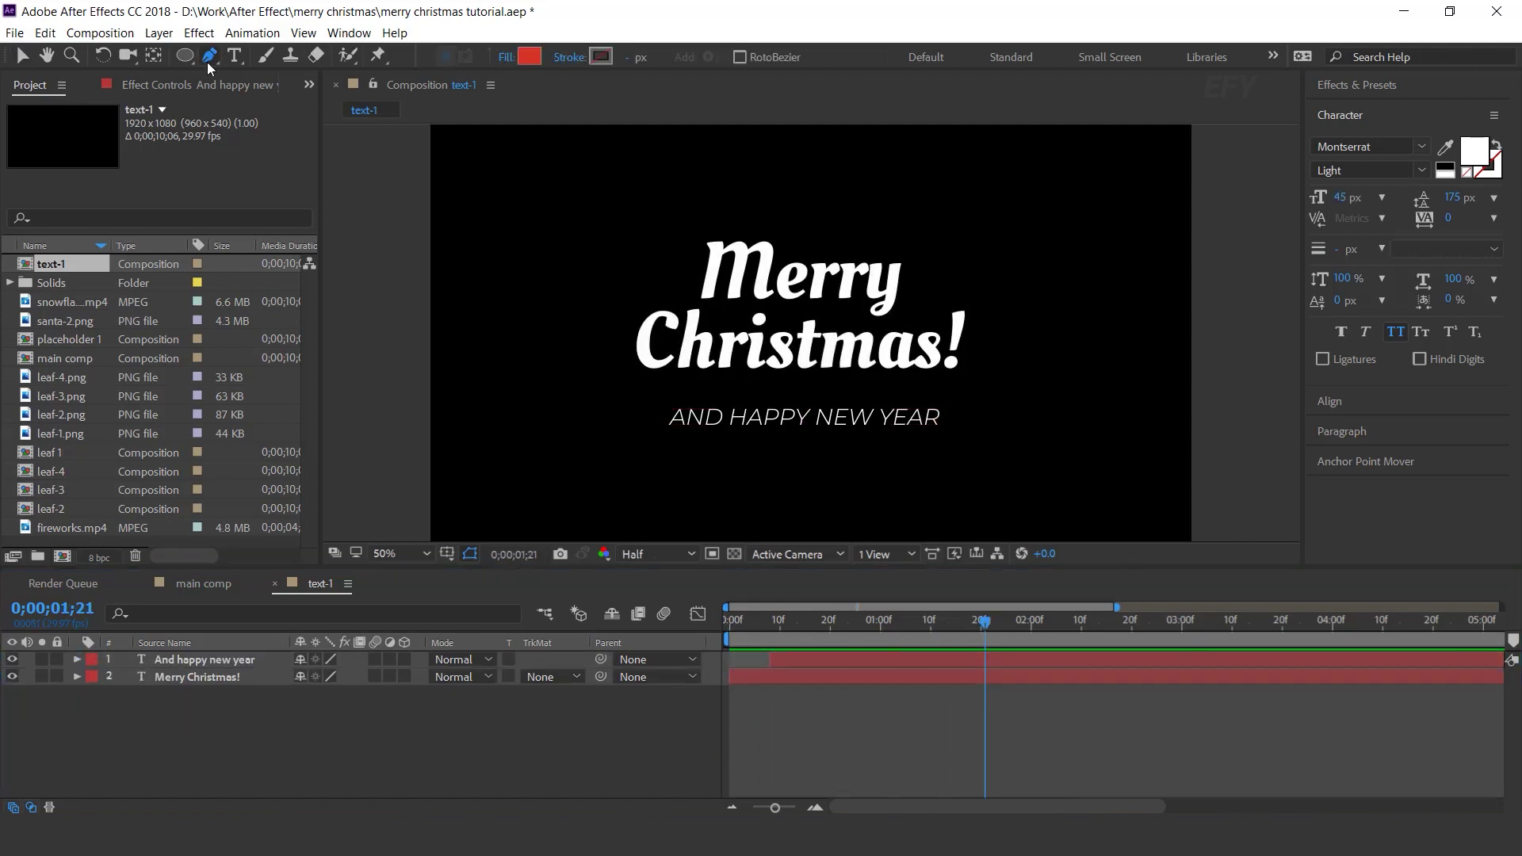
{"action": "left_click", "coordinate": [511, 64]}
{"action": "left_click", "coordinate": [235, 135]}
{"action": "left_click", "coordinate": [301, 248]}
{"action": "left_click_drag", "start_coordinate": [639, 58], "coordinate": [634, 61]}
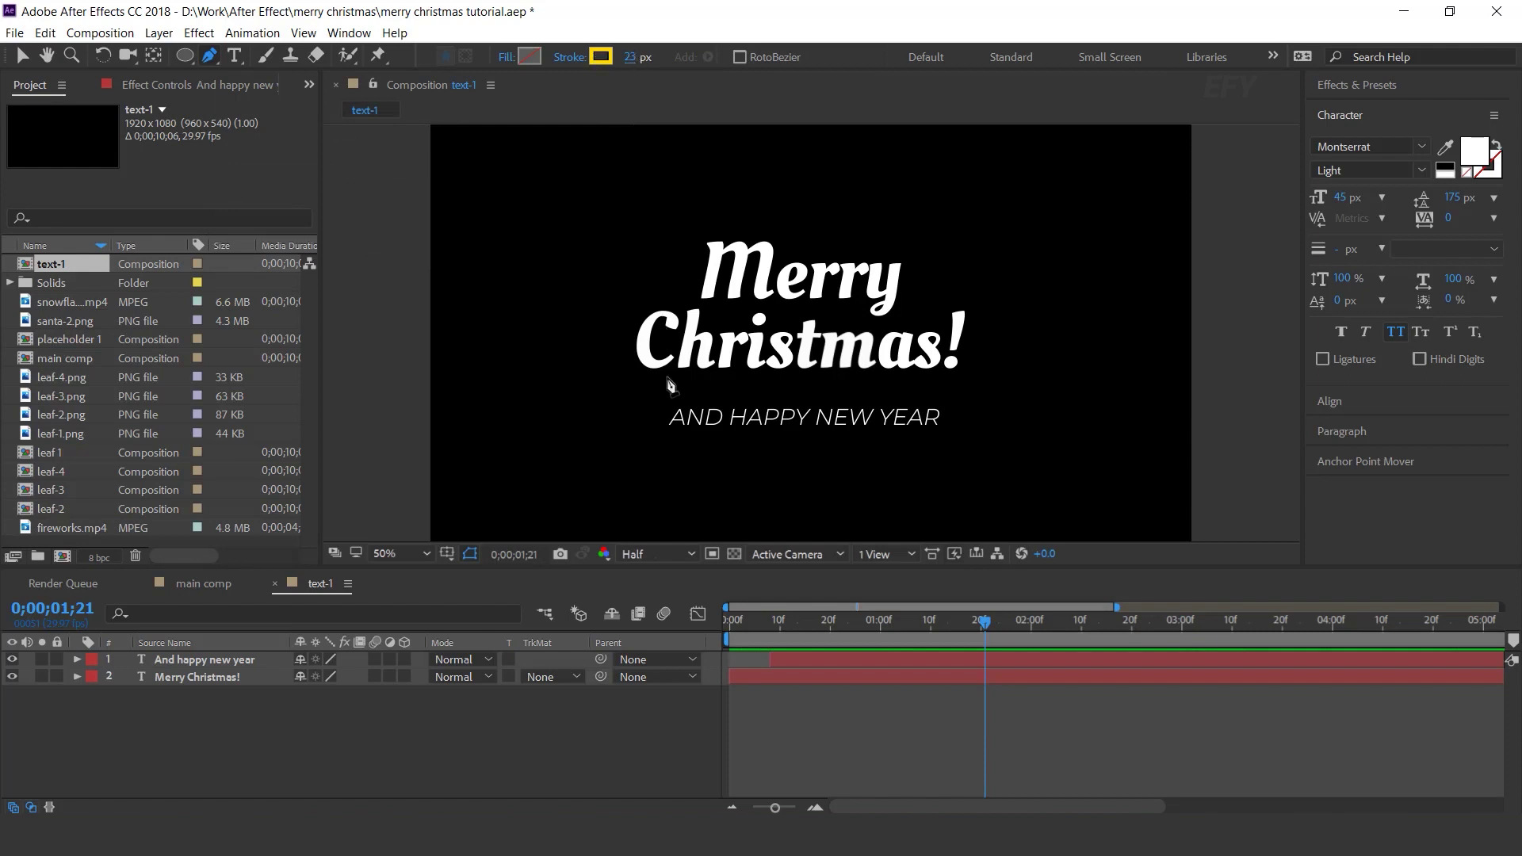
{"action": "left_click", "coordinate": [624, 390]}
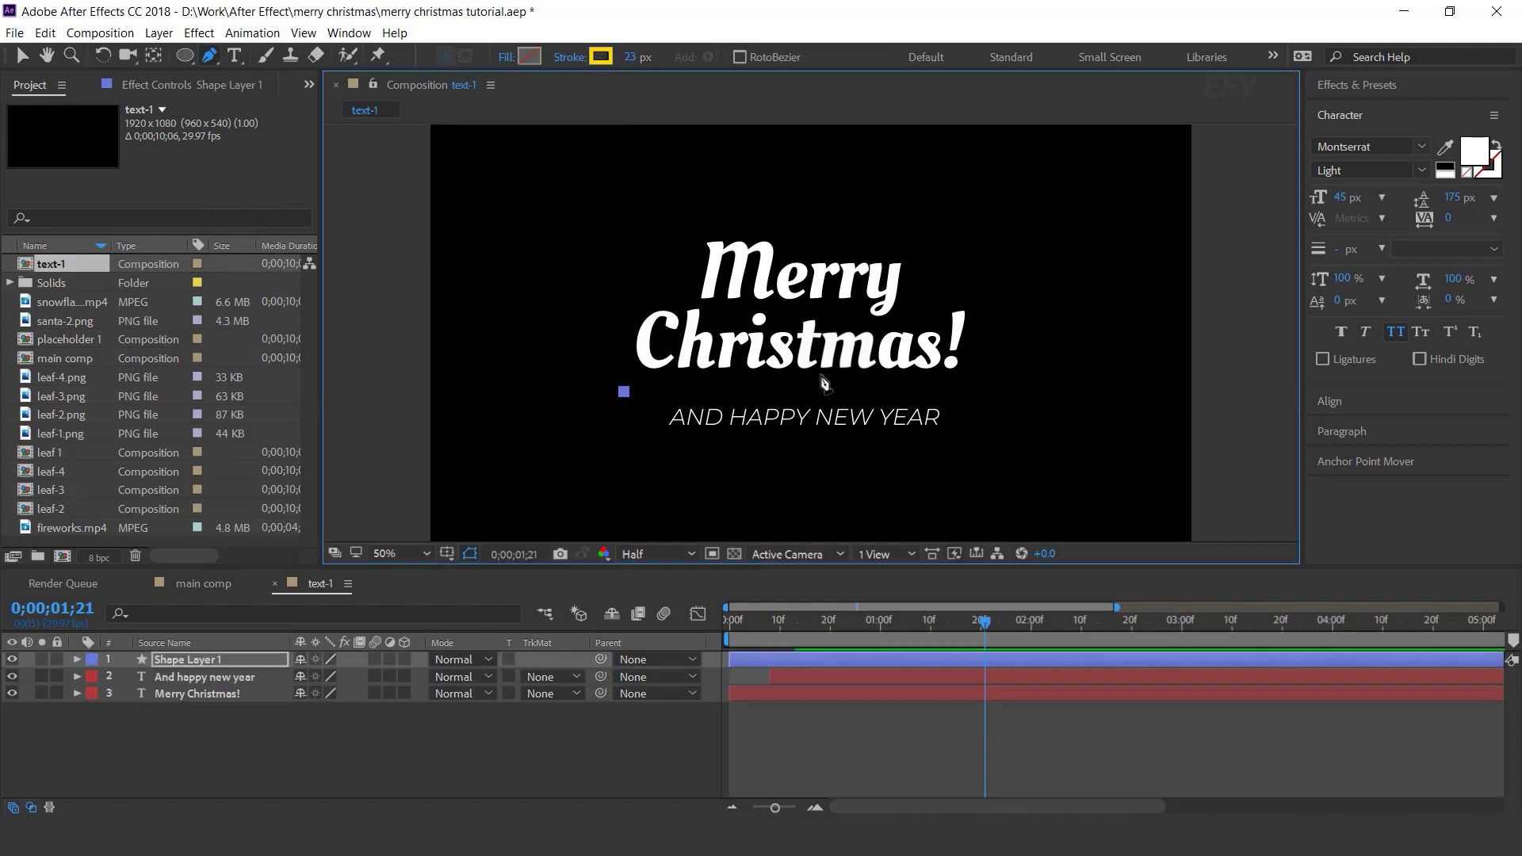
{"action": "left_click", "coordinate": [987, 392]}
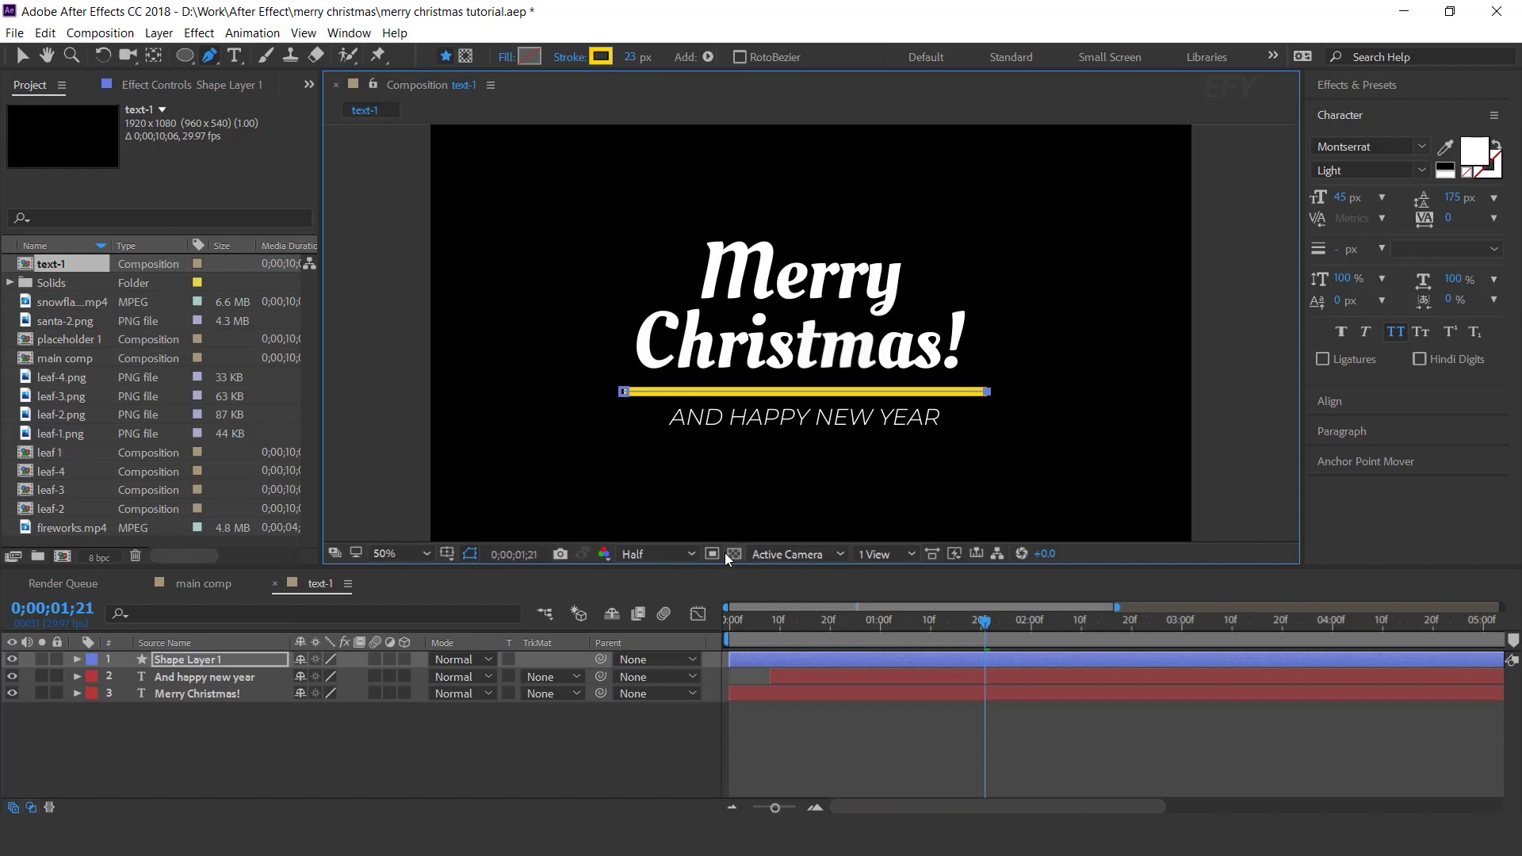
Set the line's Stroke 1 Line Cap to Round Cap
{"action": "left_click", "coordinate": [77, 659]}
{"action": "left_click", "coordinate": [94, 678]}
{"action": "left_click", "coordinate": [111, 695]}
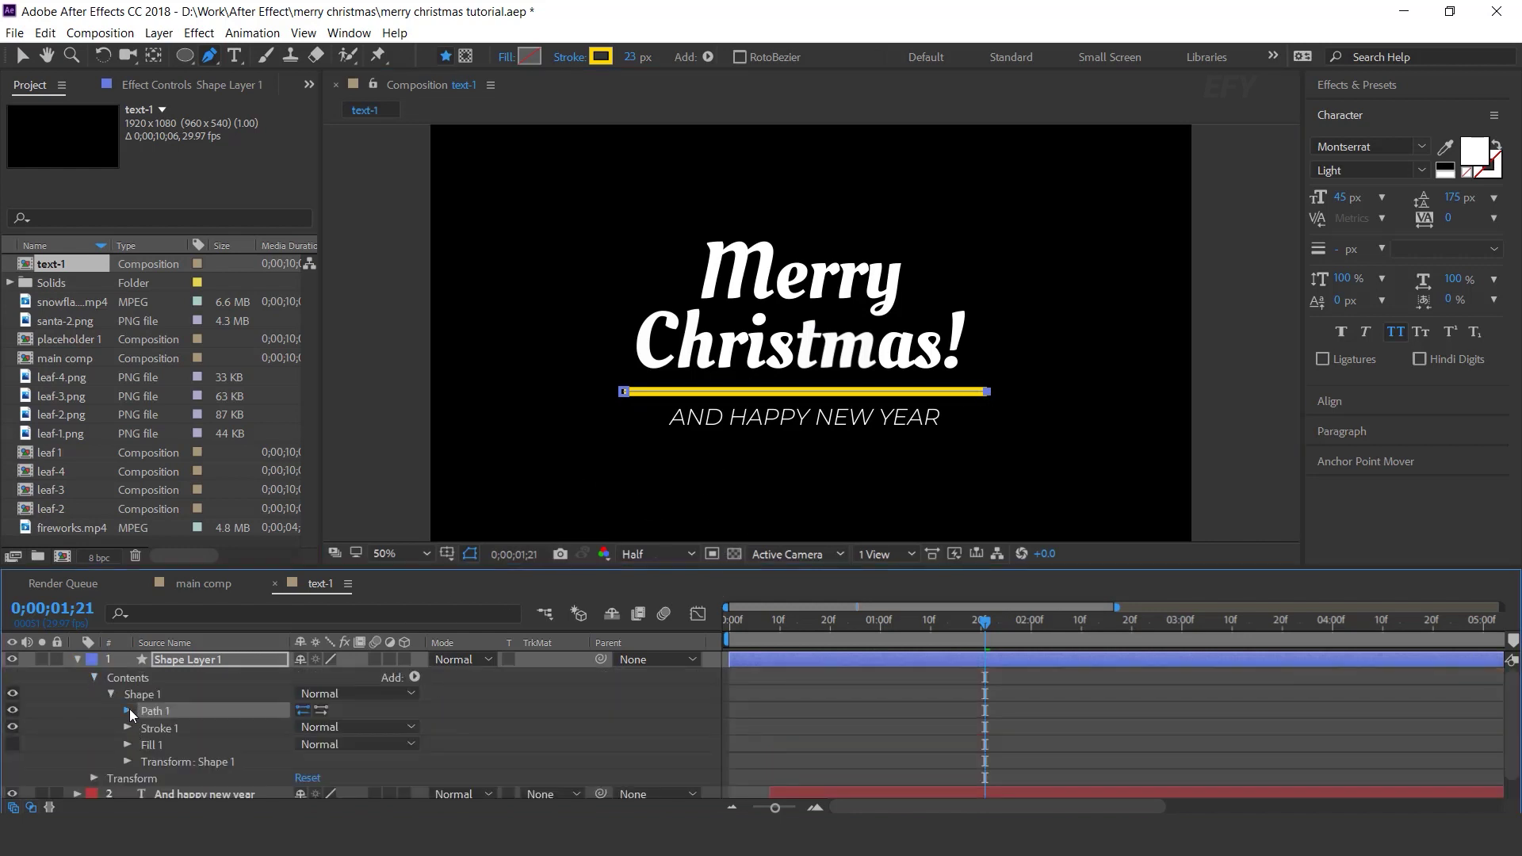
{"action": "left_click", "coordinate": [127, 728]}
{"action": "left_click", "coordinate": [313, 744]}
{"action": "left_click", "coordinate": [380, 782]}
{"action": "scroll", "coordinate": [140, 743], "scroll_direction": "up", "scroll_amount": 3}
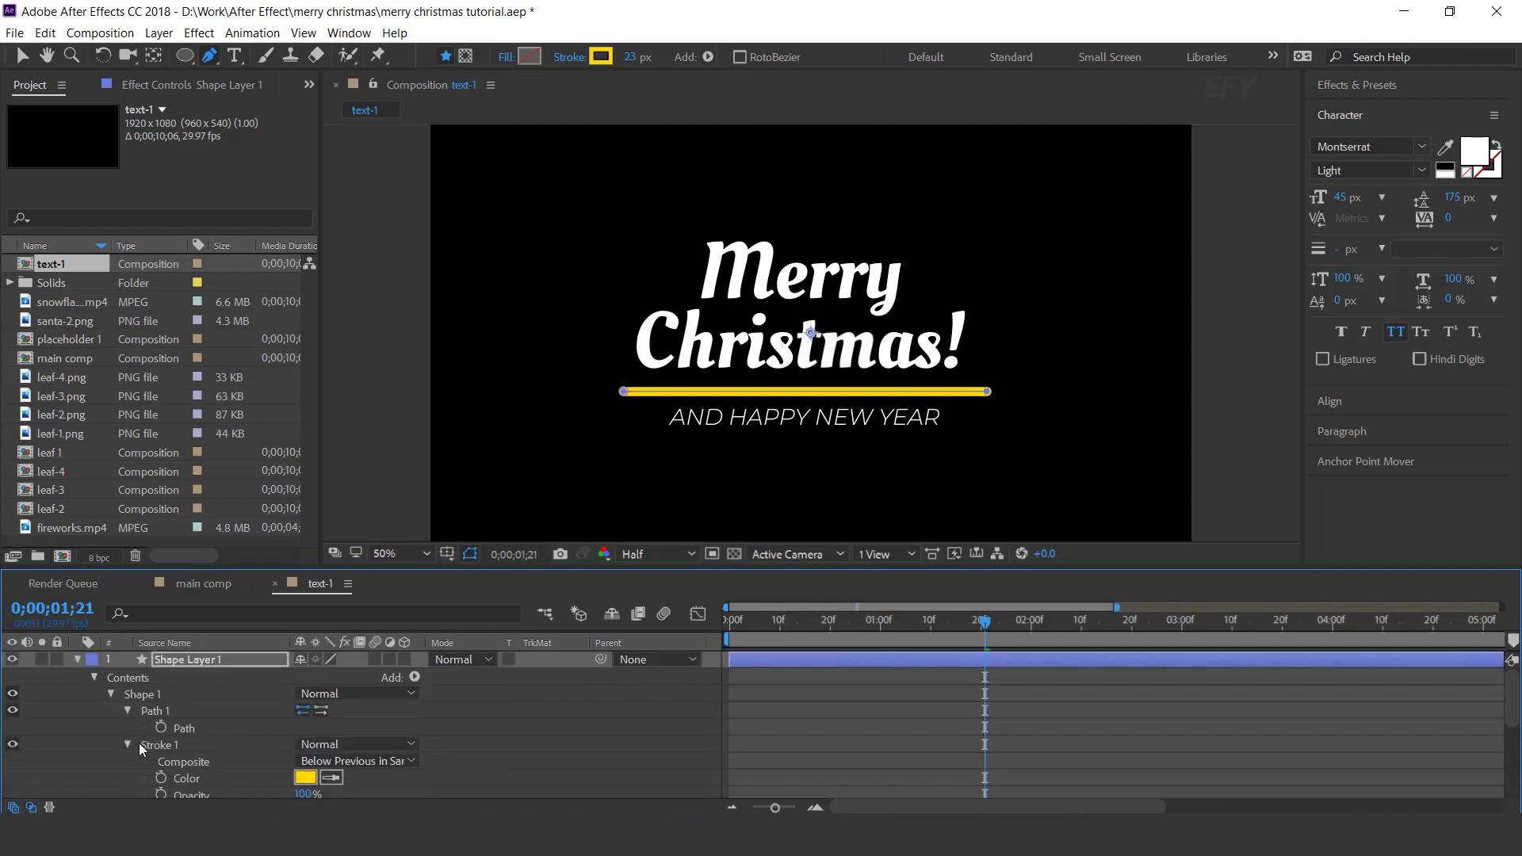
{"action": "left_click", "coordinate": [111, 694]}
Add Trim Paths to the line and keyframe its End at 0% on the first frame
{"action": "left_click", "coordinate": [414, 677]}
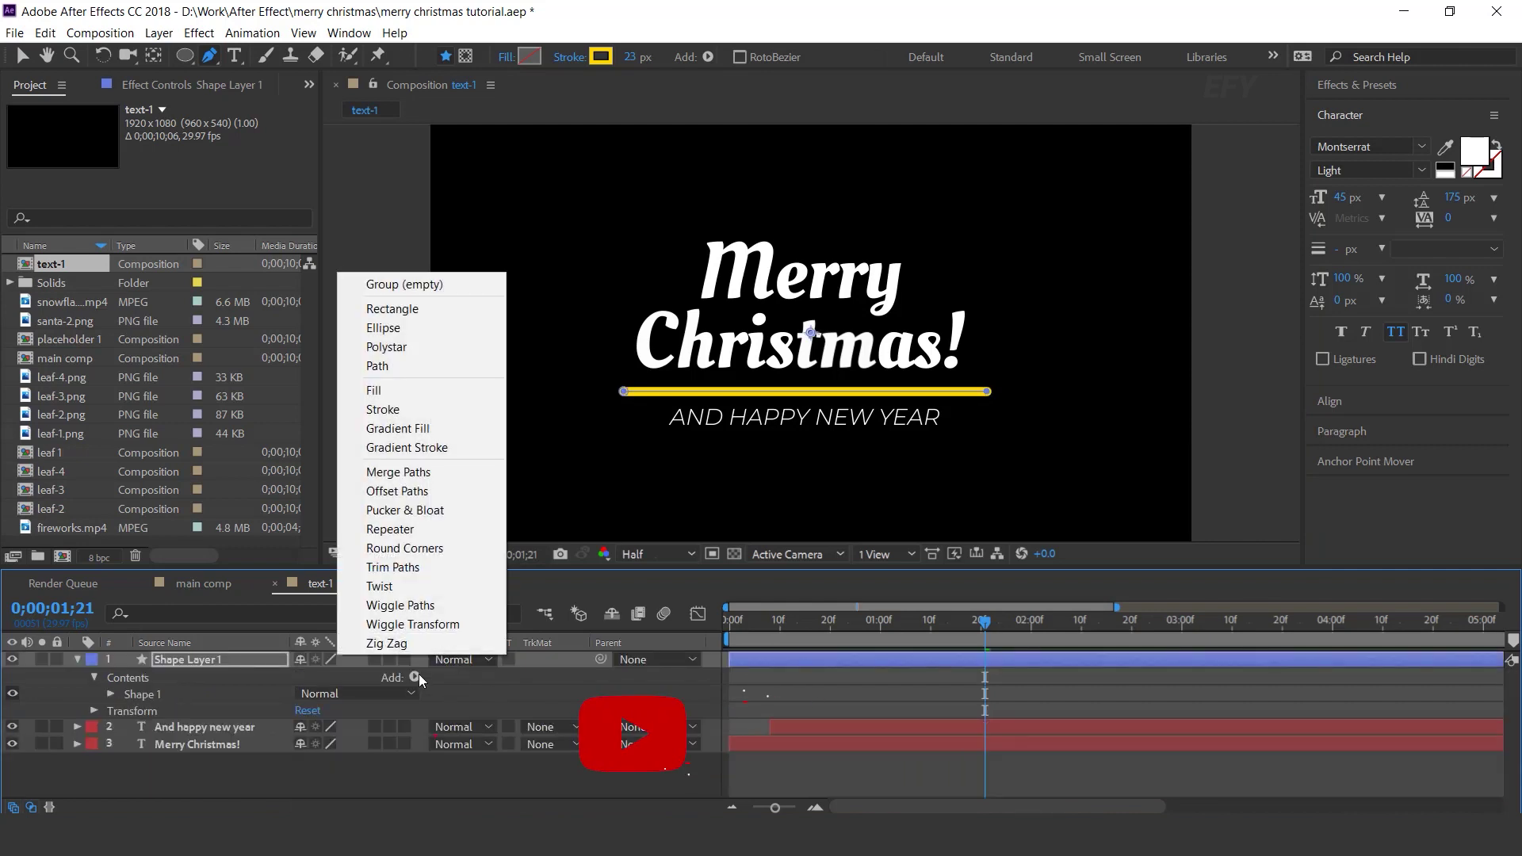
{"action": "left_click", "coordinate": [393, 566]}
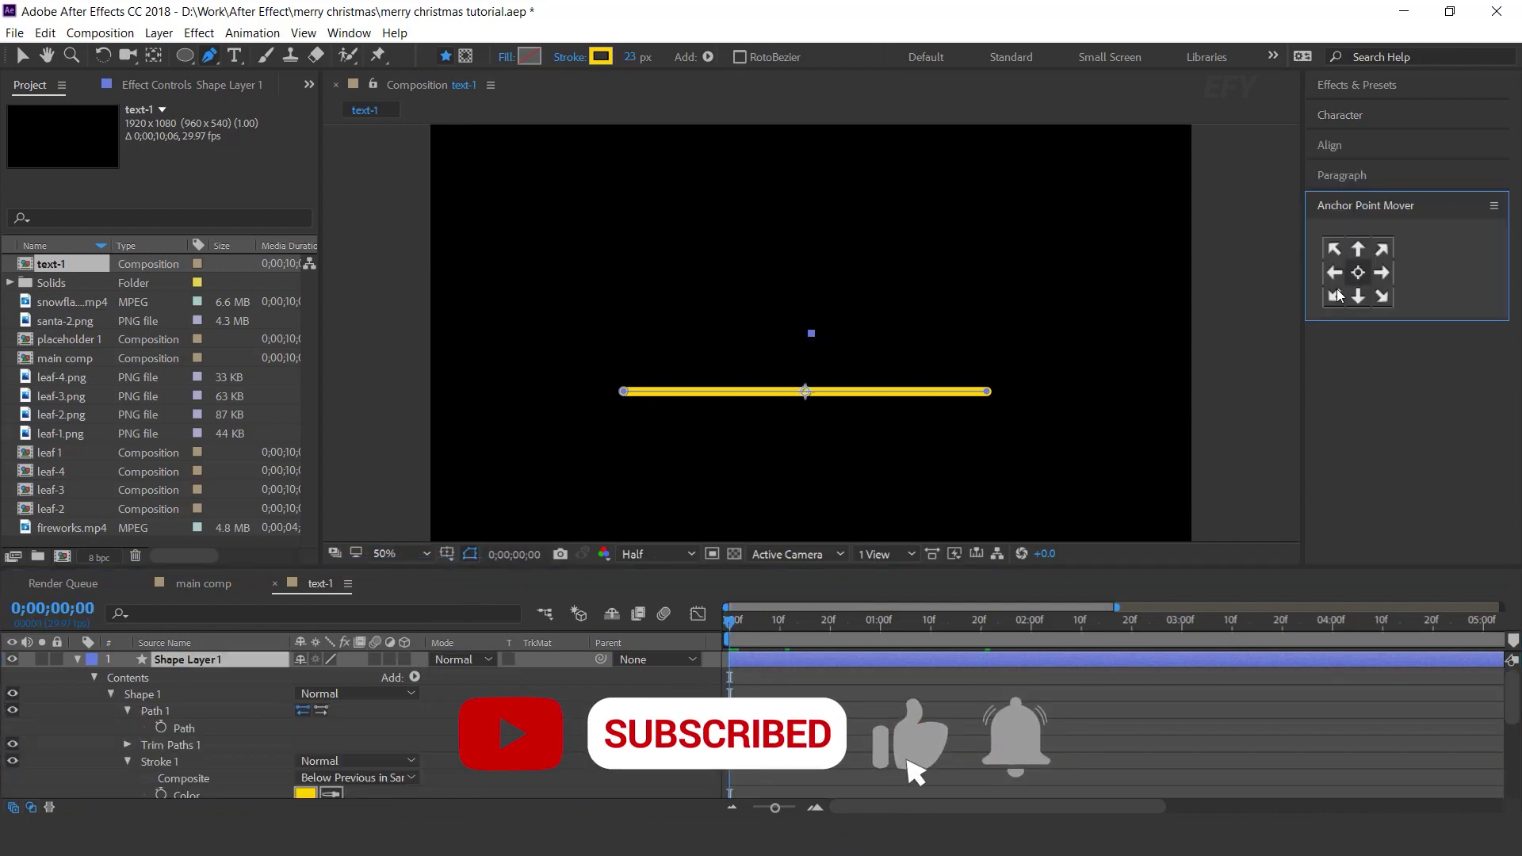
{"action": "scroll", "coordinate": [208, 735], "scroll_direction": "down", "scroll_amount": 3}
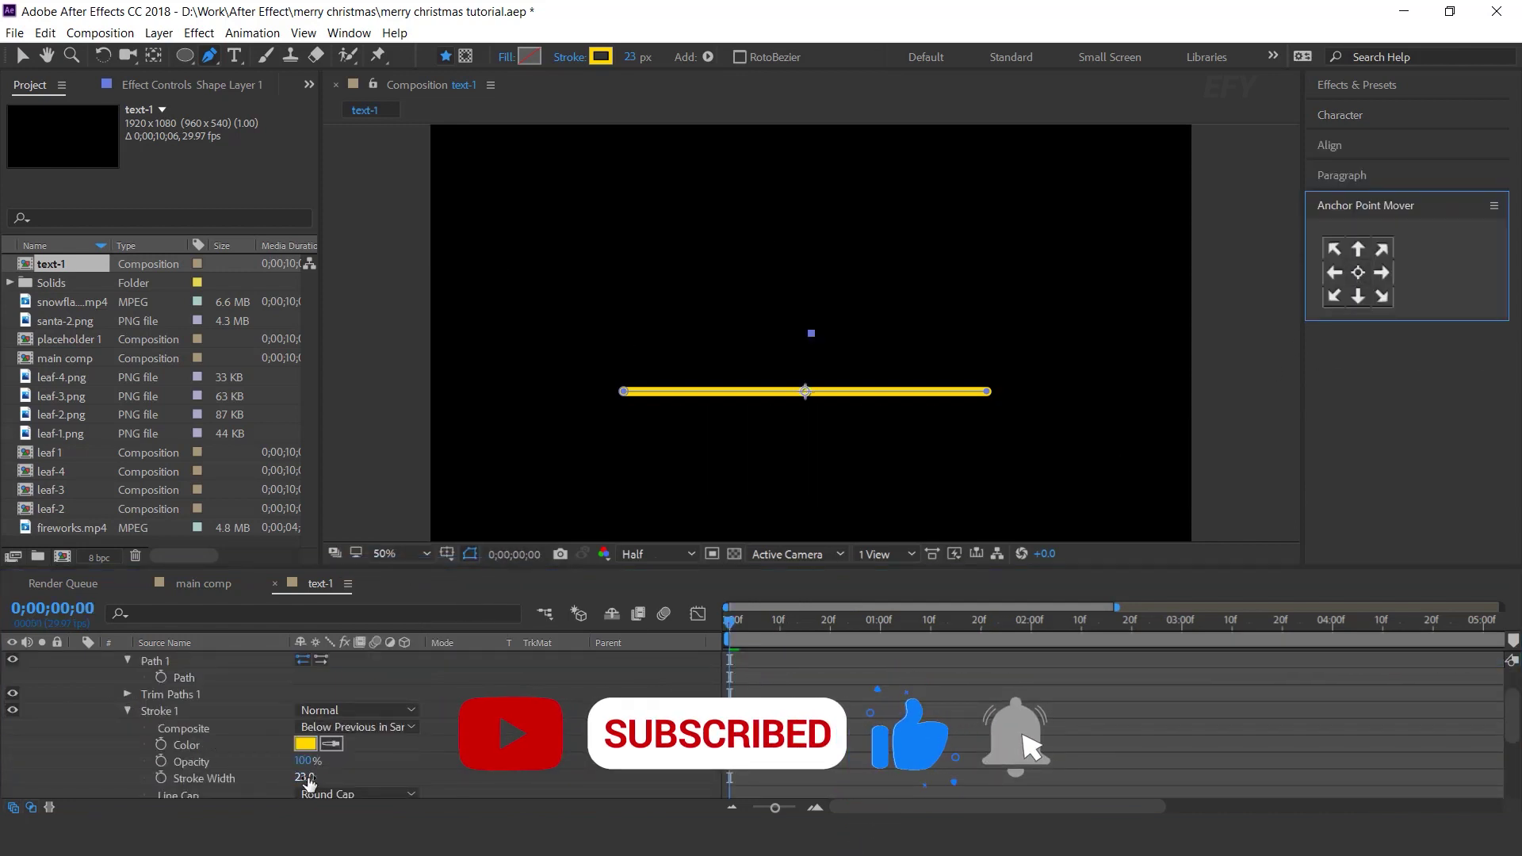
{"action": "left_click", "coordinate": [127, 693]}
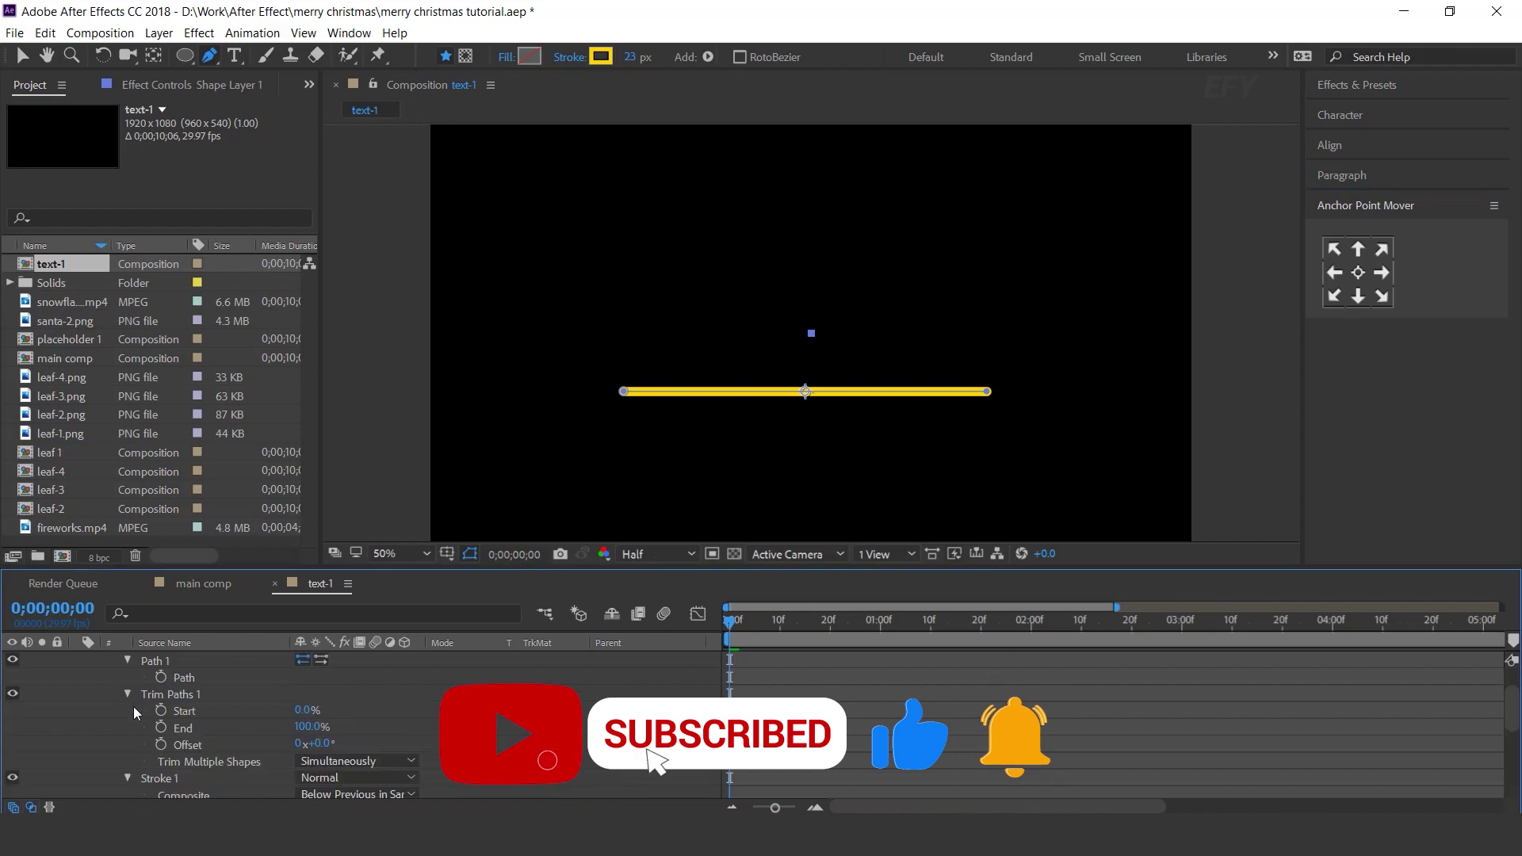
{"action": "left_click_drag", "start_coordinate": [293, 718], "coordinate": [168, 726]}
{"action": "left_click", "coordinate": [161, 727]}
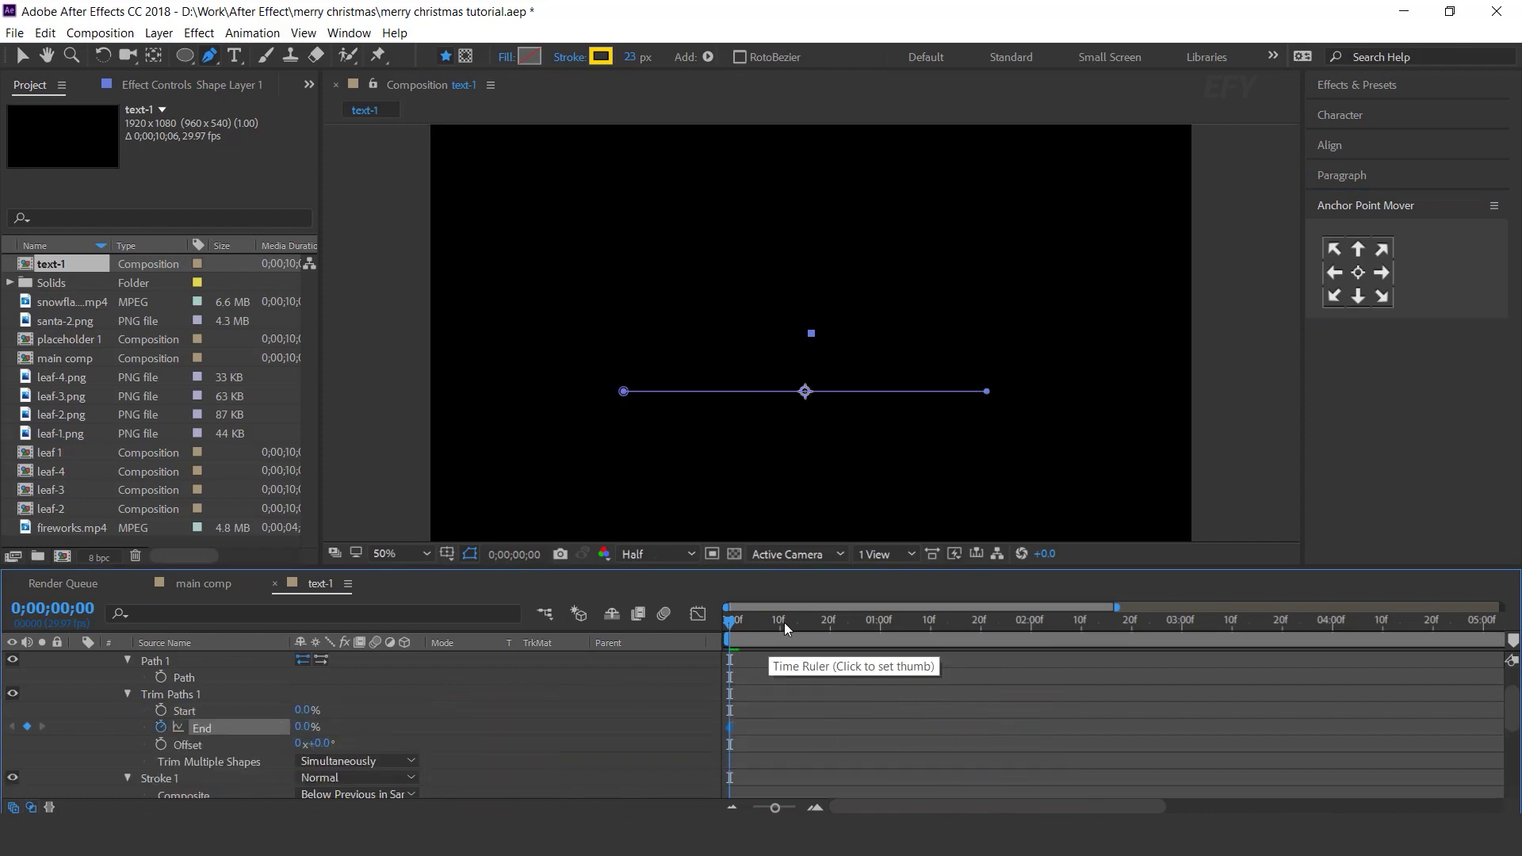
Keyframe Trim Paths End to 100% at one second and preview the draw-on
{"action": "left_click_drag", "start_coordinate": [757, 623], "coordinate": [880, 623]}
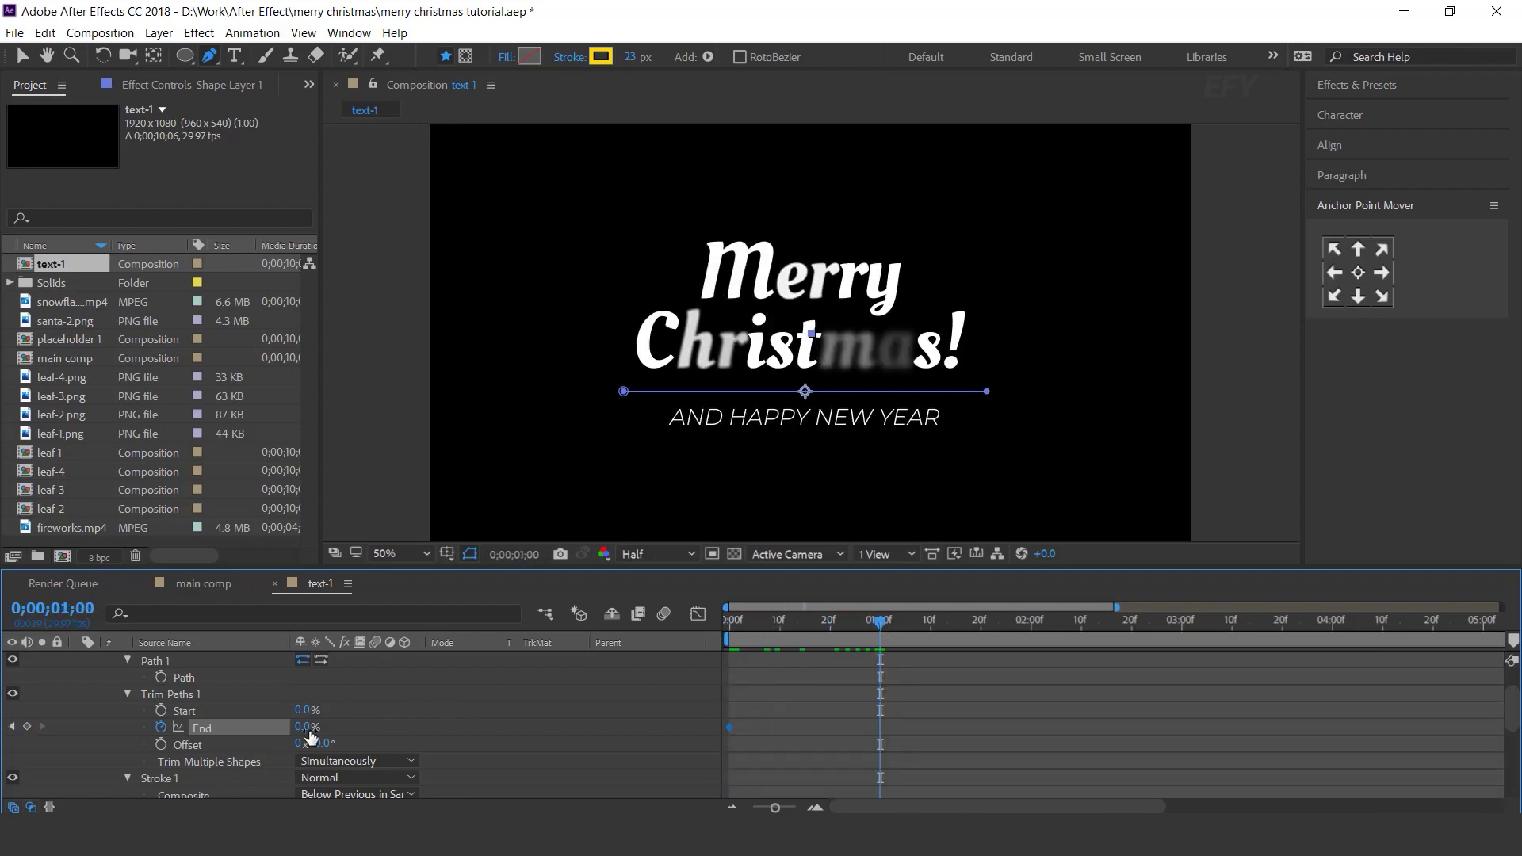
{"action": "left_click_drag", "start_coordinate": [305, 726], "coordinate": [853, 724]}
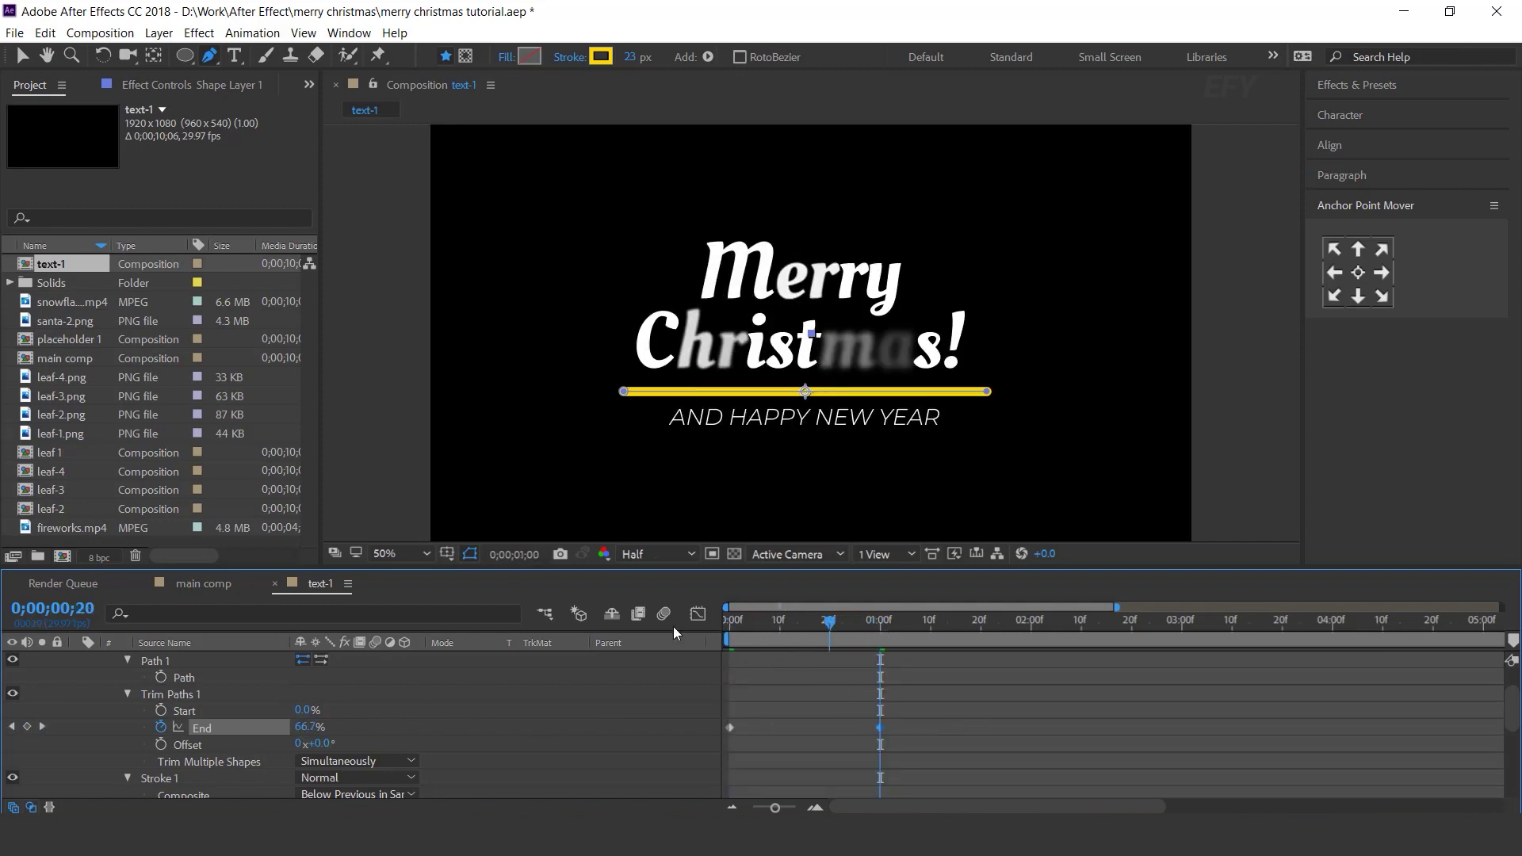
{"action": "left_click_drag", "start_coordinate": [879, 620], "coordinate": [647, 631]}
{"action": "key", "text": "space"}
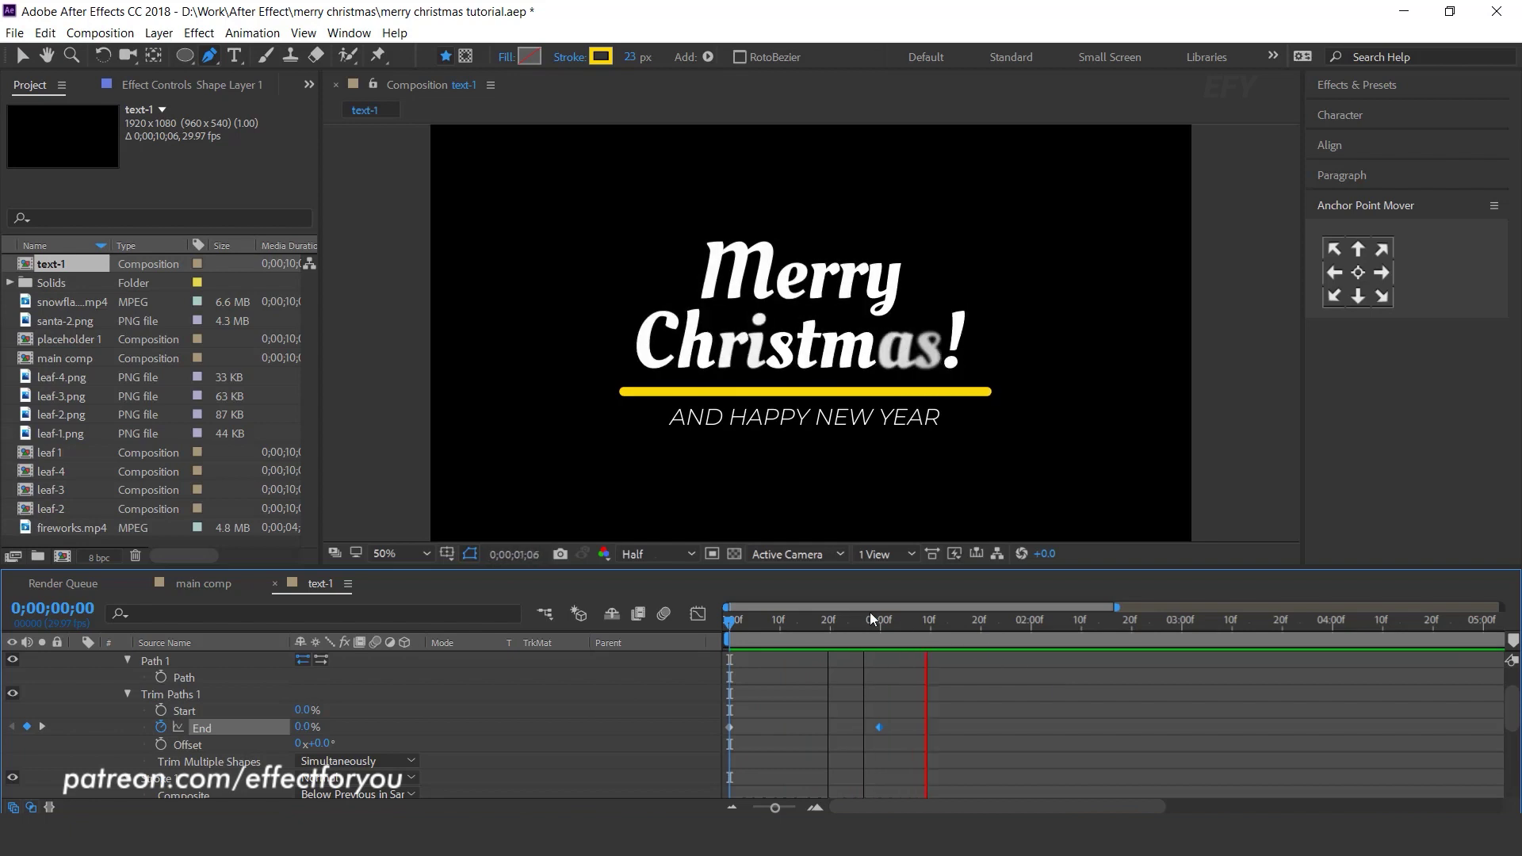
{"action": "key", "text": "space"}
Apply Easy Ease to the End keyframes and steepen the curve in the Graph Editor
{"action": "right_click", "coordinate": [880, 728]}
{"action": "mouse_move", "coordinate": [943, 804]}
{"action": "left_click", "coordinate": [1207, 579]}
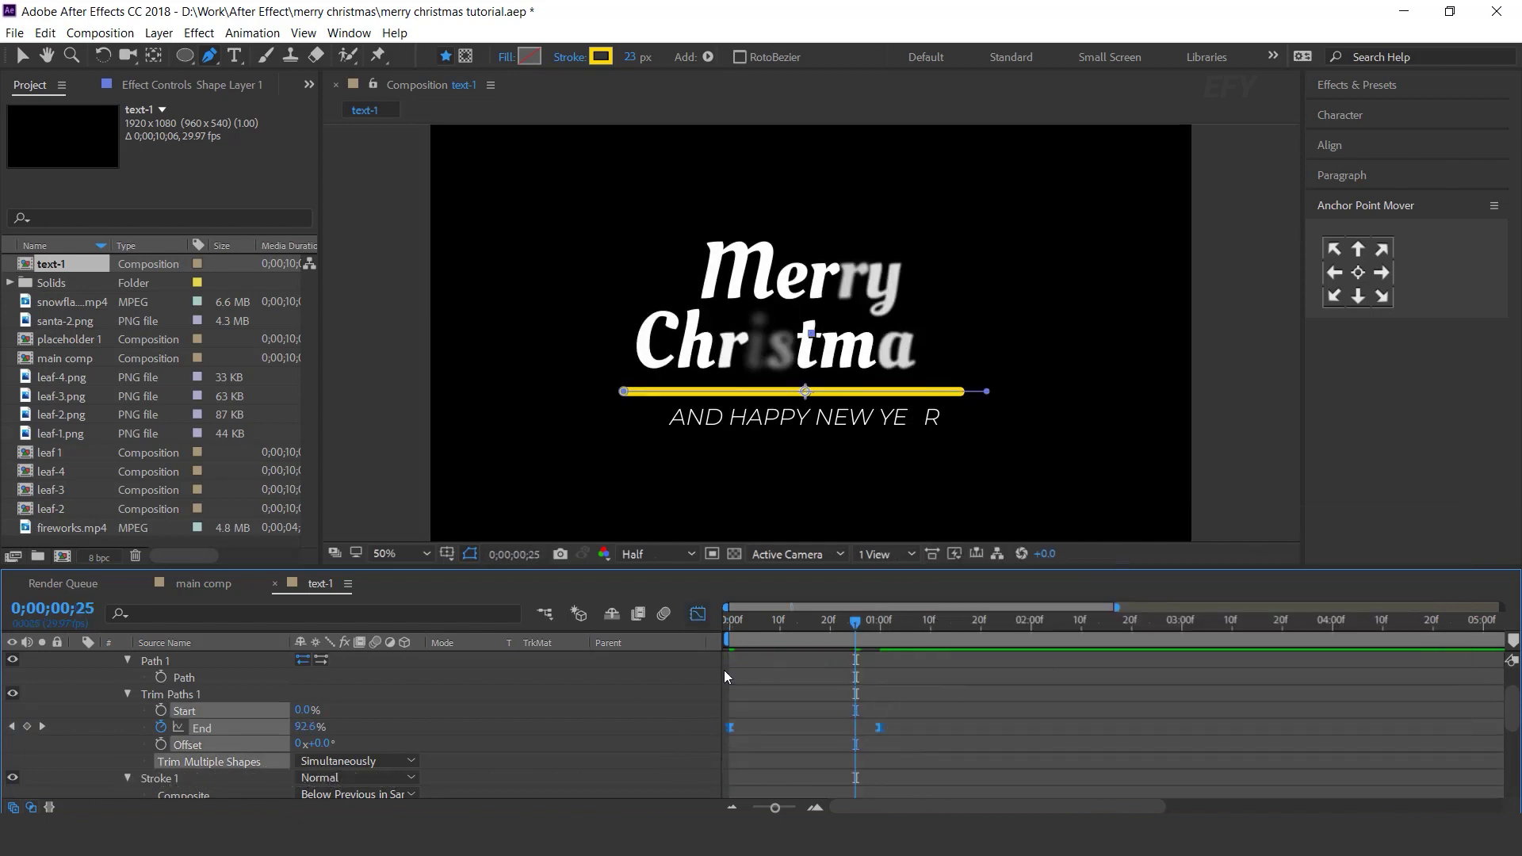
{"action": "left_click", "coordinate": [698, 614]}
{"action": "left_click_drag", "start_coordinate": [830, 748], "coordinate": [824, 748]}
{"action": "key", "text": "v"}
{"action": "left_click", "coordinate": [697, 614]}
Preview the eased underline draw-on from the first frame
{"action": "key", "text": "Home"}
{"action": "key", "text": "space"}
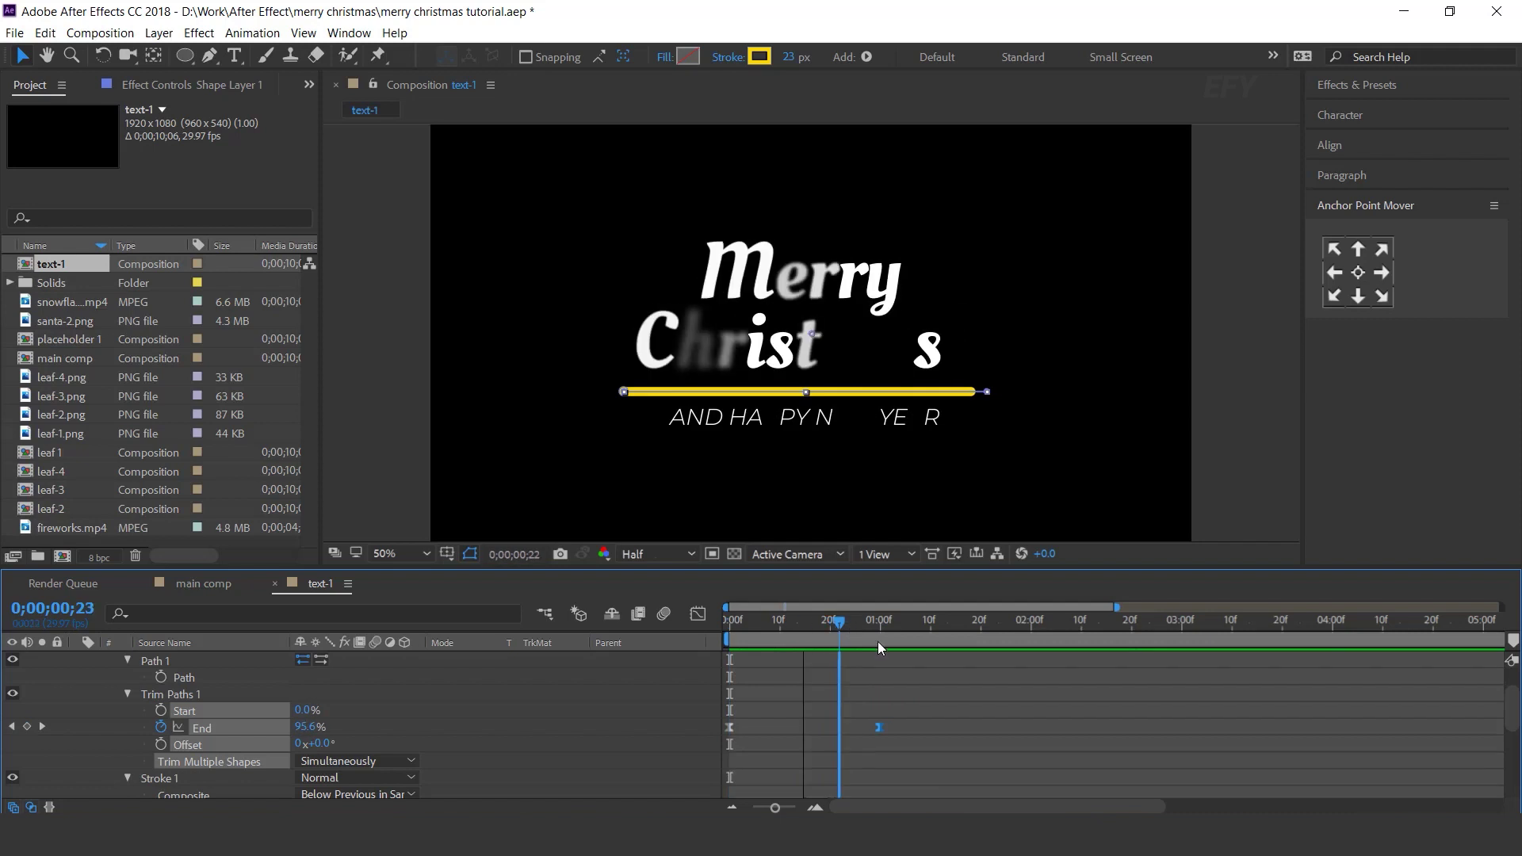
{"action": "scroll", "coordinate": [137, 752], "scroll_direction": "up", "scroll_amount": 3}
{"action": "left_click", "coordinate": [77, 660]}
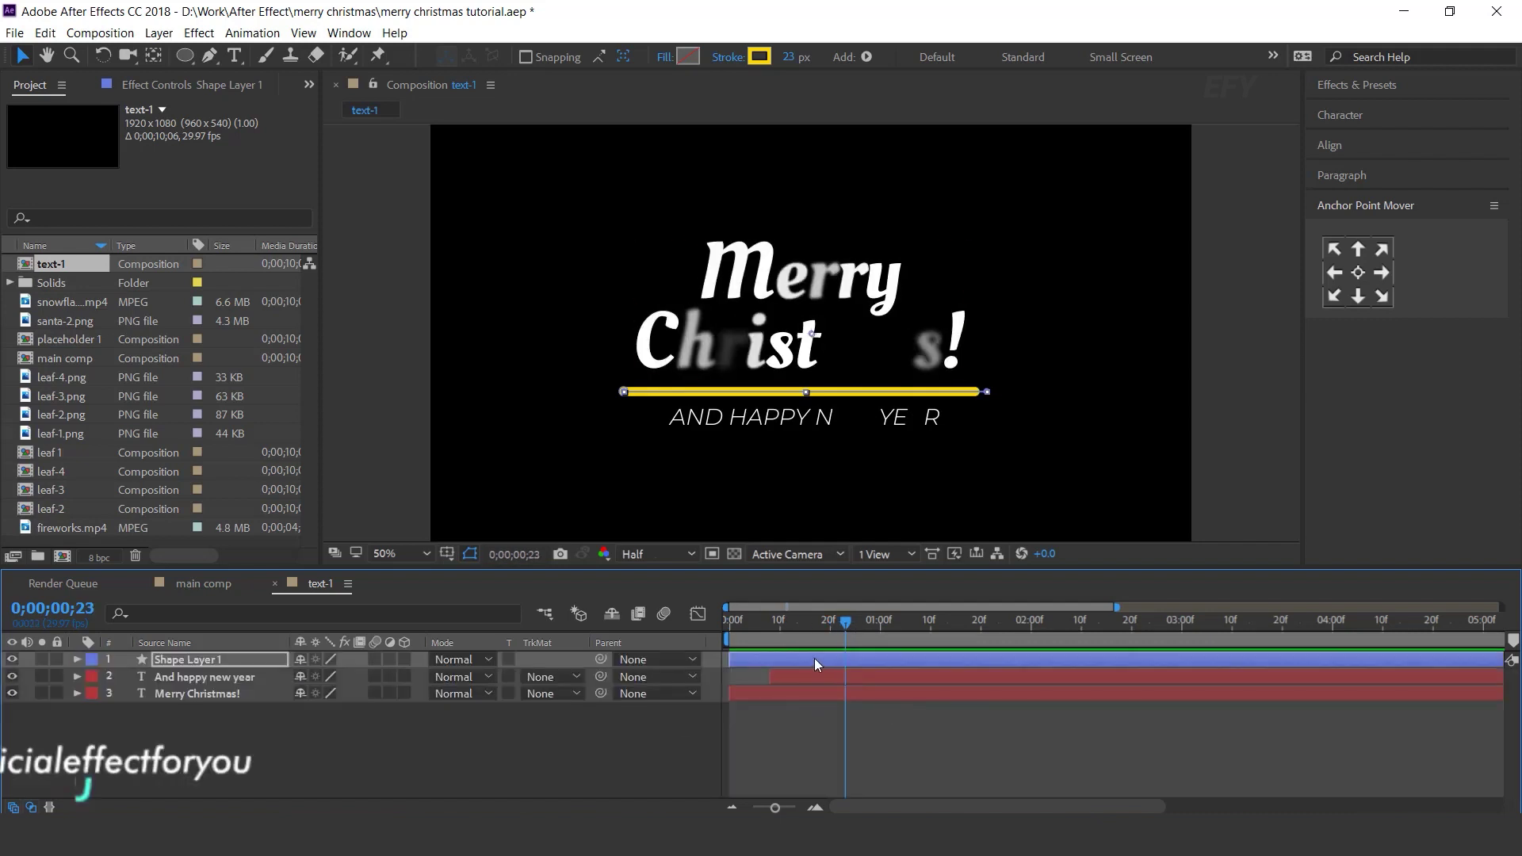
{"action": "key", "text": "space"}
{"action": "key", "text": "space"}
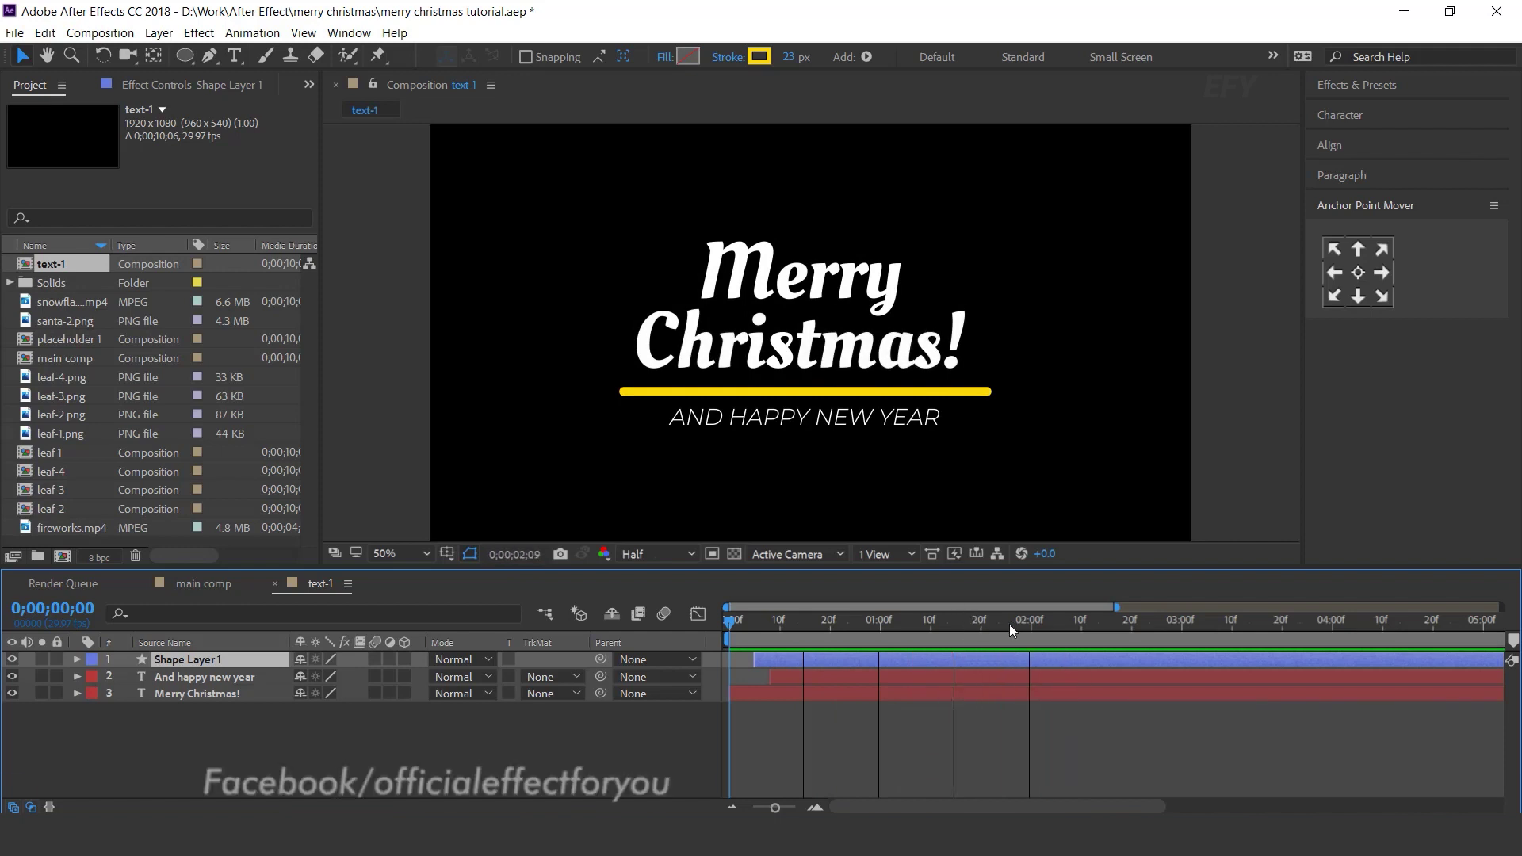
Drag the text-1 comp from the Project panel into the main composition
{"action": "left_click", "coordinate": [511, 745]}
{"action": "left_click", "coordinate": [203, 583]}
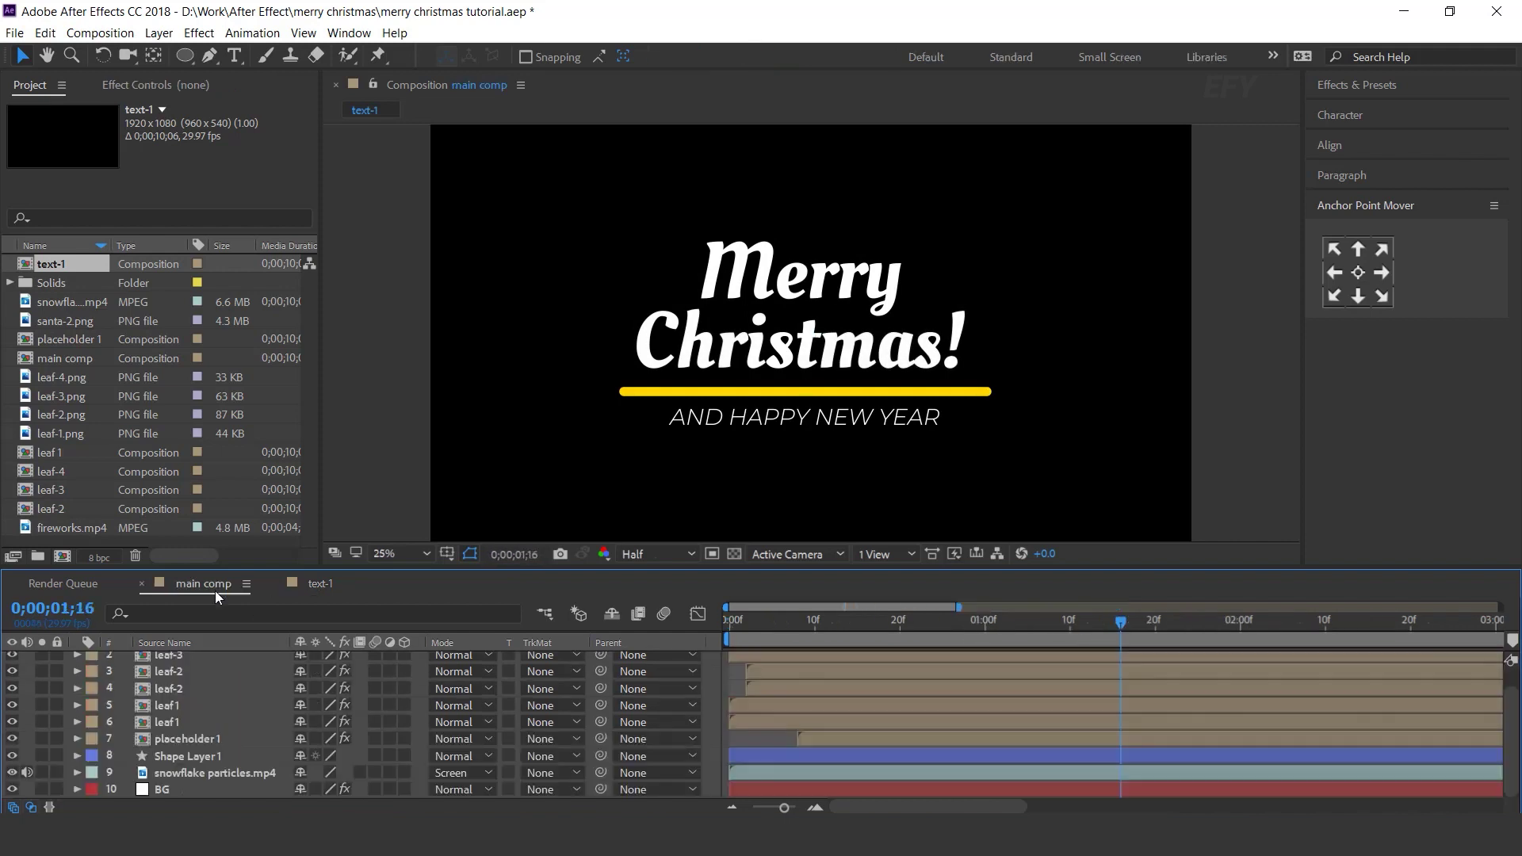
{"action": "left_click_drag", "start_coordinate": [57, 264], "coordinate": [173, 631]}
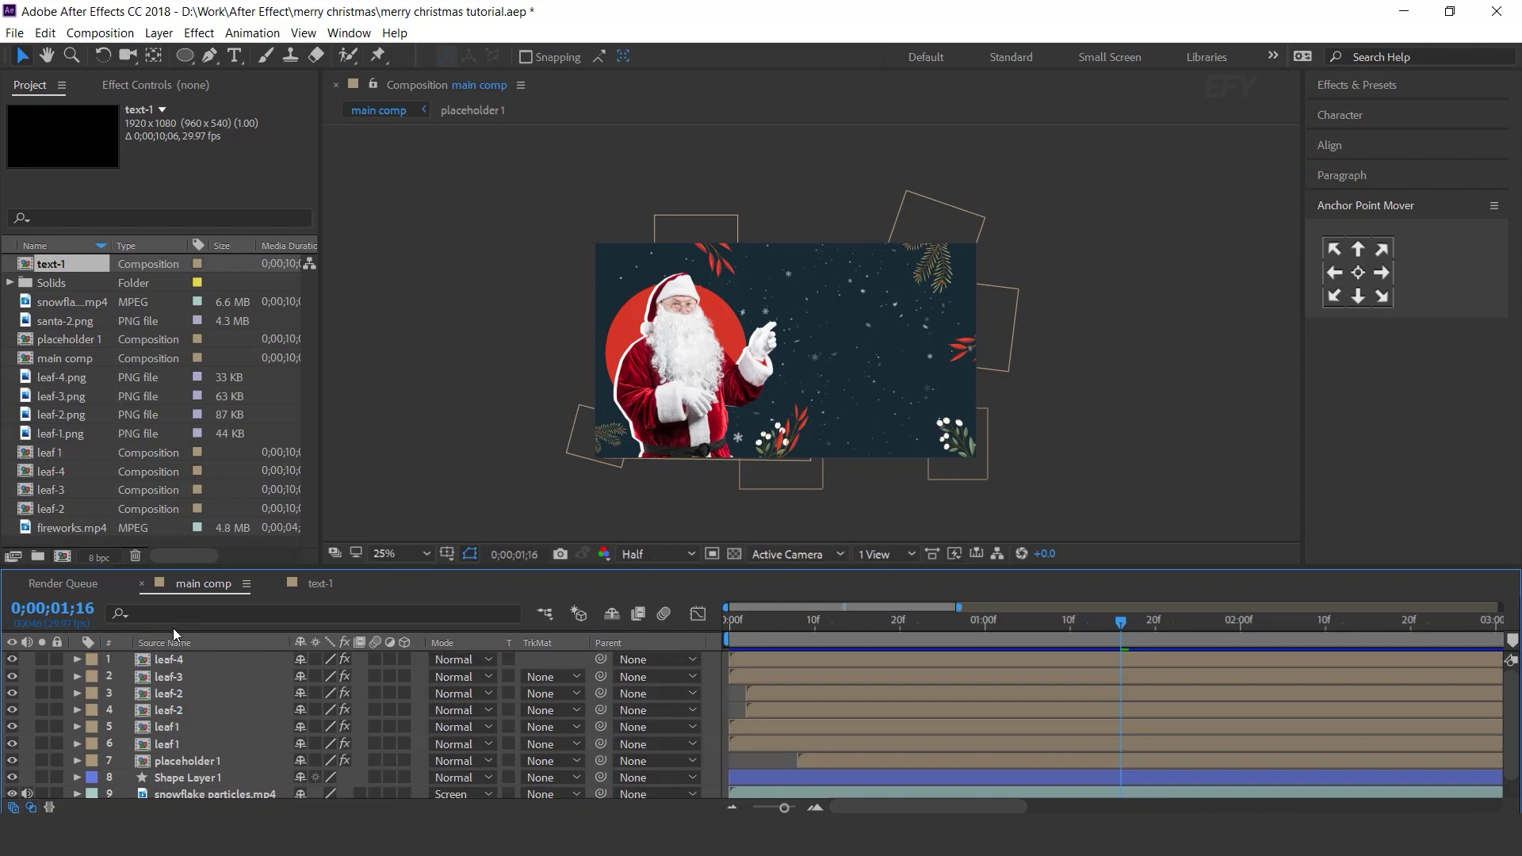
{"action": "left_click_drag", "start_coordinate": [41, 266], "coordinate": [197, 660]}
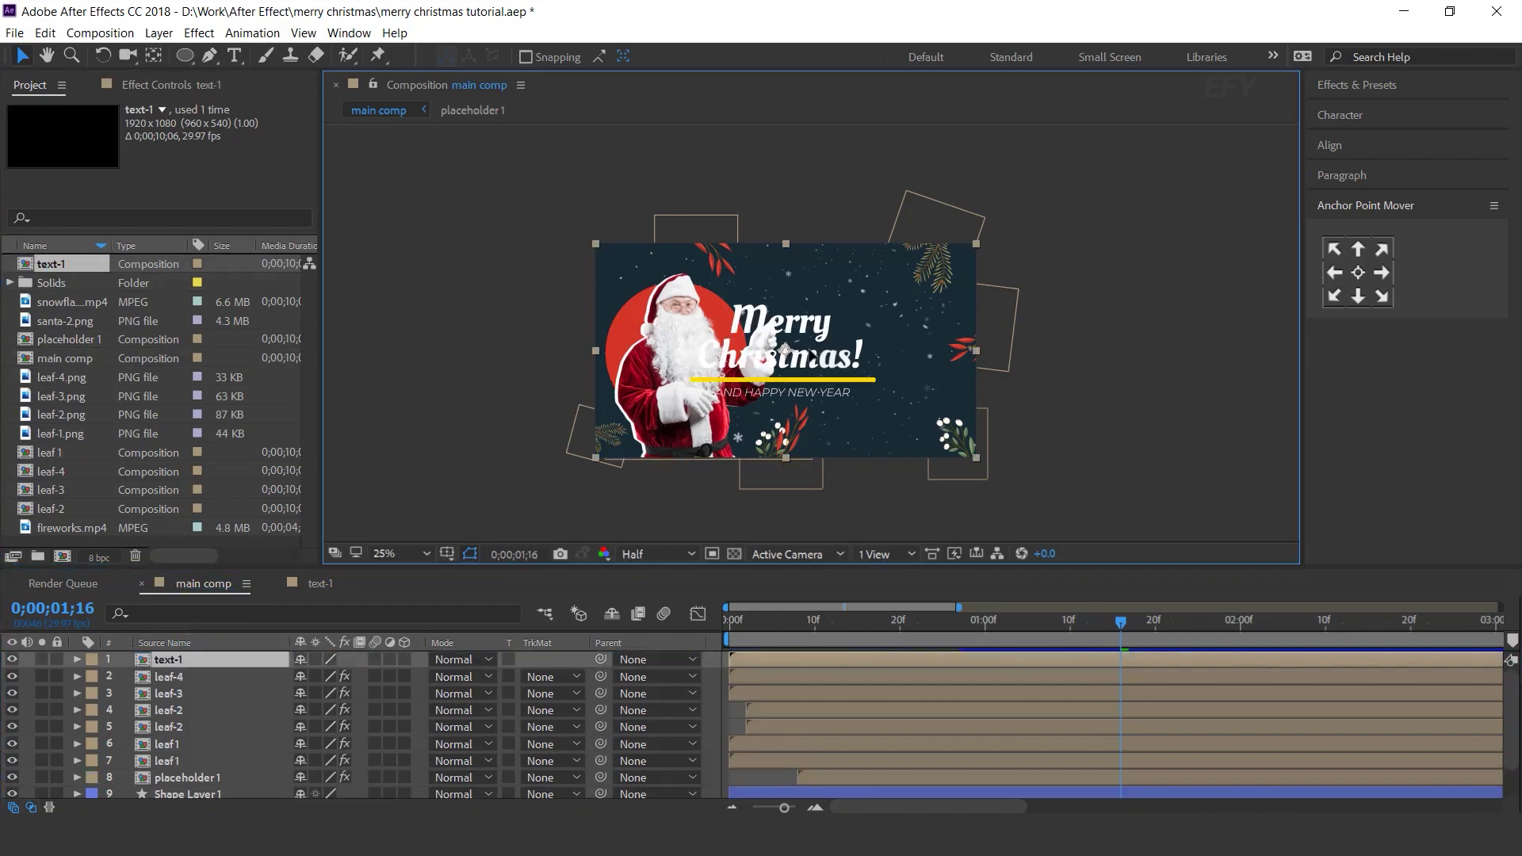
{"action": "scroll", "coordinate": [866, 361], "scroll_direction": "up", "scroll_amount": 2}
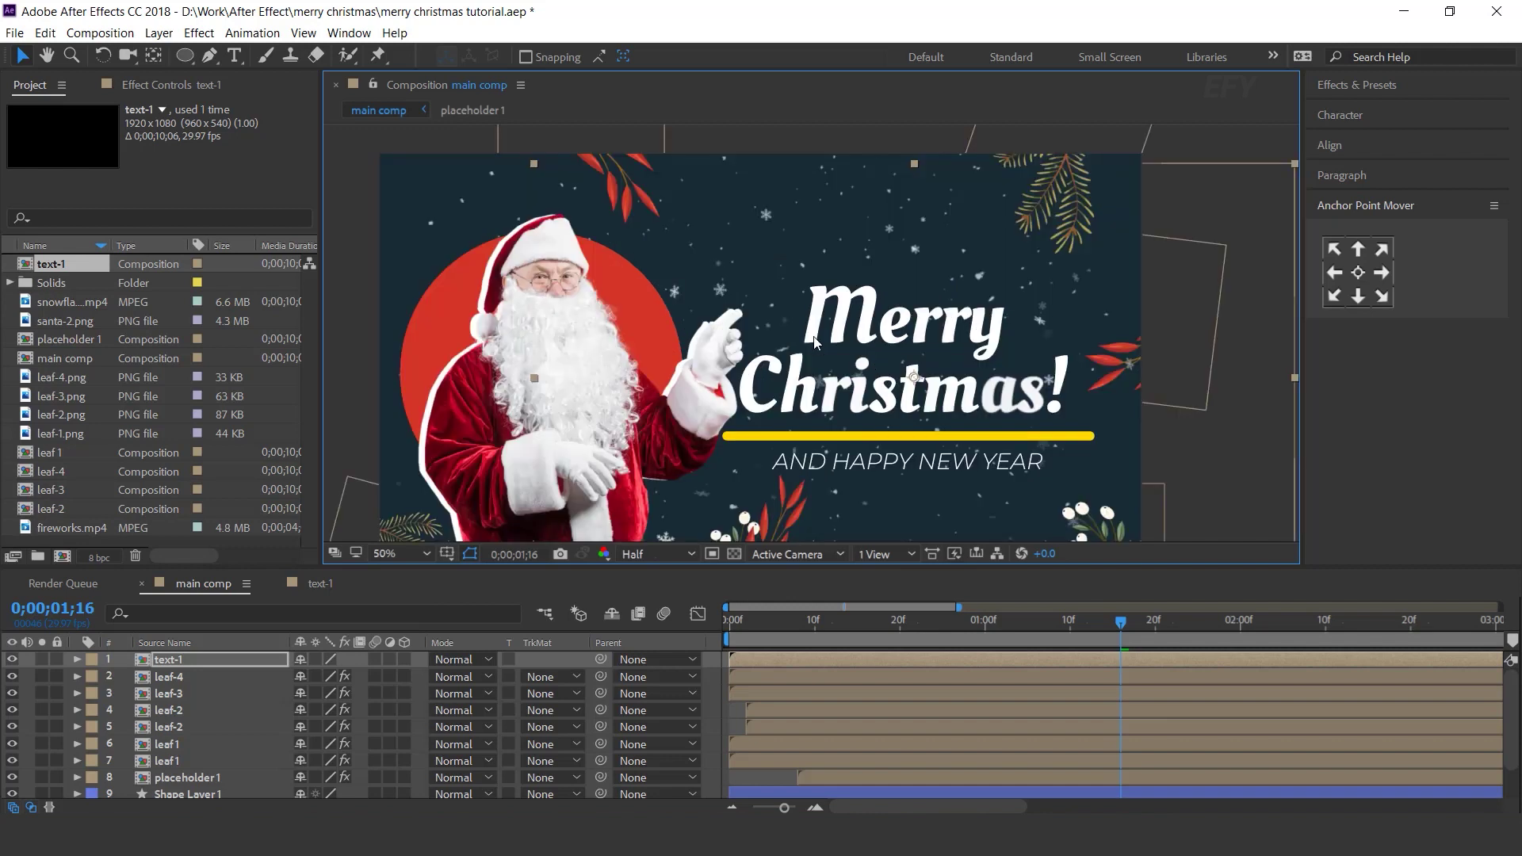
Scale the title to 90%, rotate it -14°, and move it up beside Santa
{"action": "key", "text": "s"}
{"action": "left_click", "coordinate": [347, 675]}
{"action": "key", "text": "Return"}
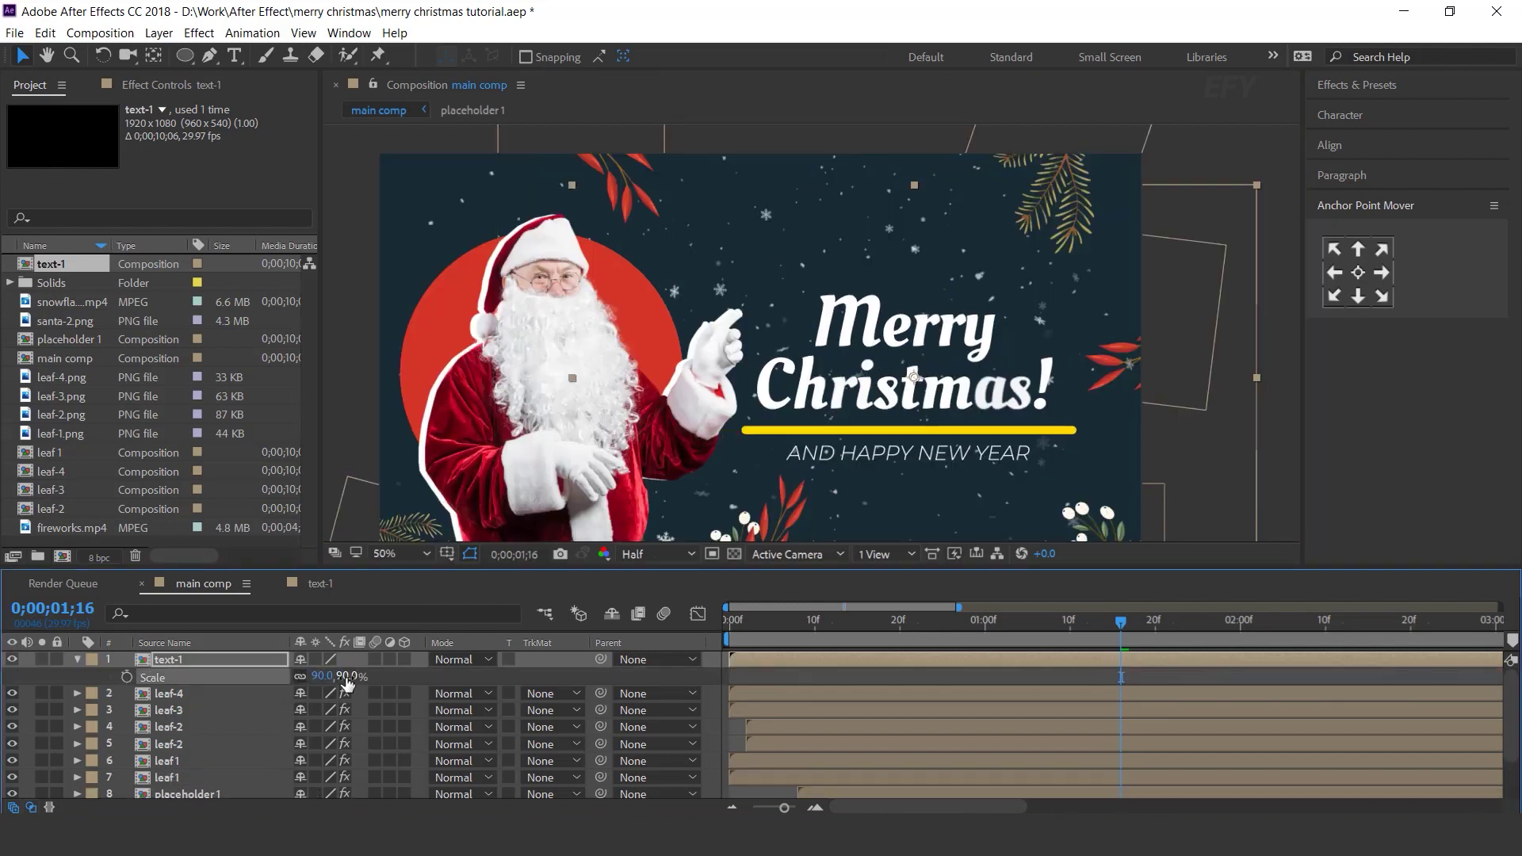
{"action": "key", "text": "shift+r"}
{"action": "left_click_drag", "start_coordinate": [320, 692], "coordinate": [308, 693]}
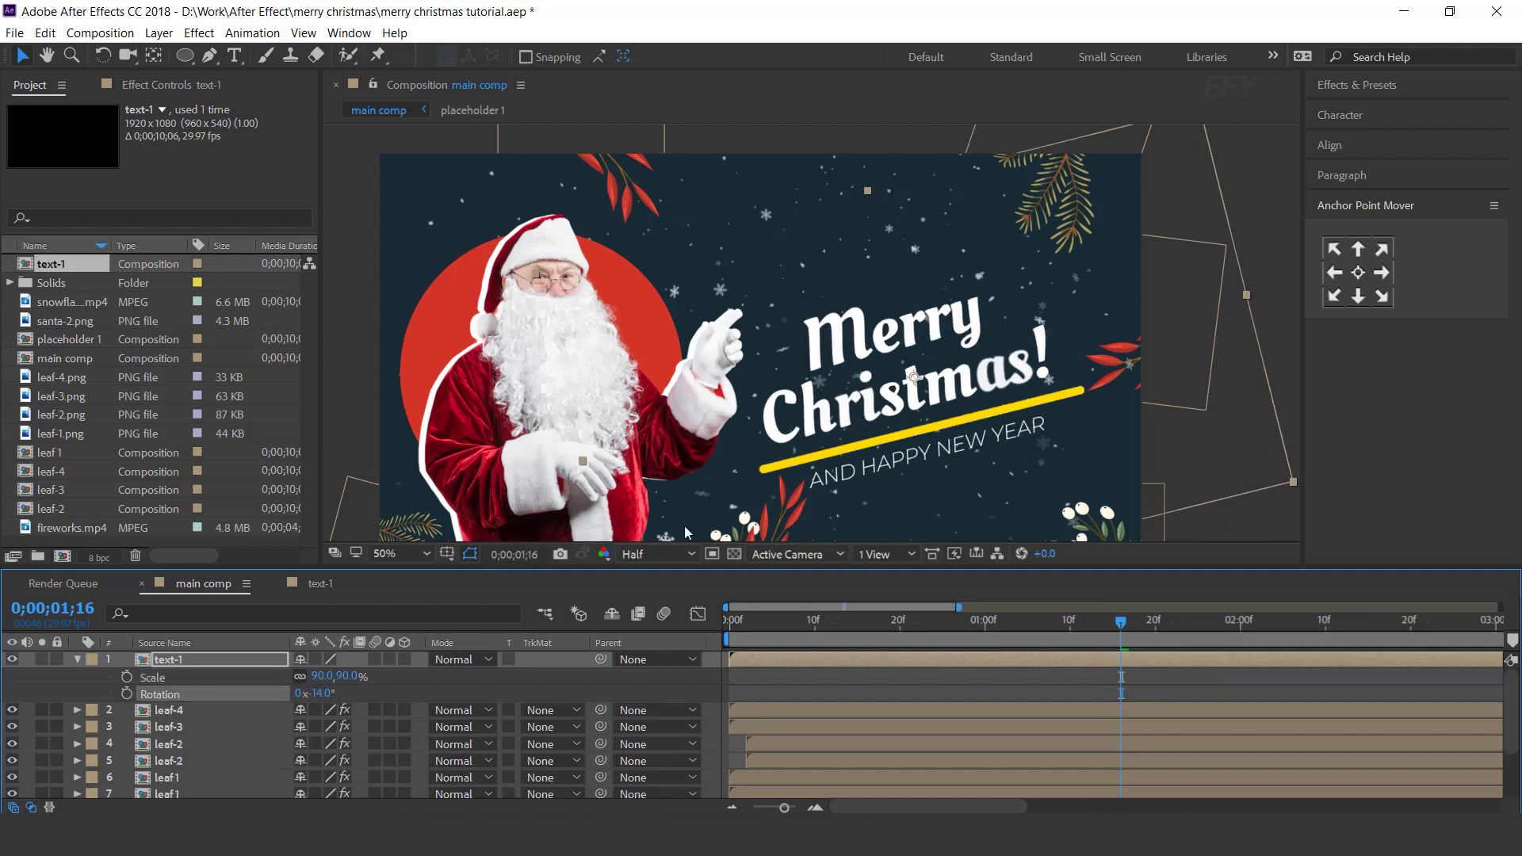
{"action": "left_click_drag", "start_coordinate": [922, 382], "coordinate": [912, 352]}
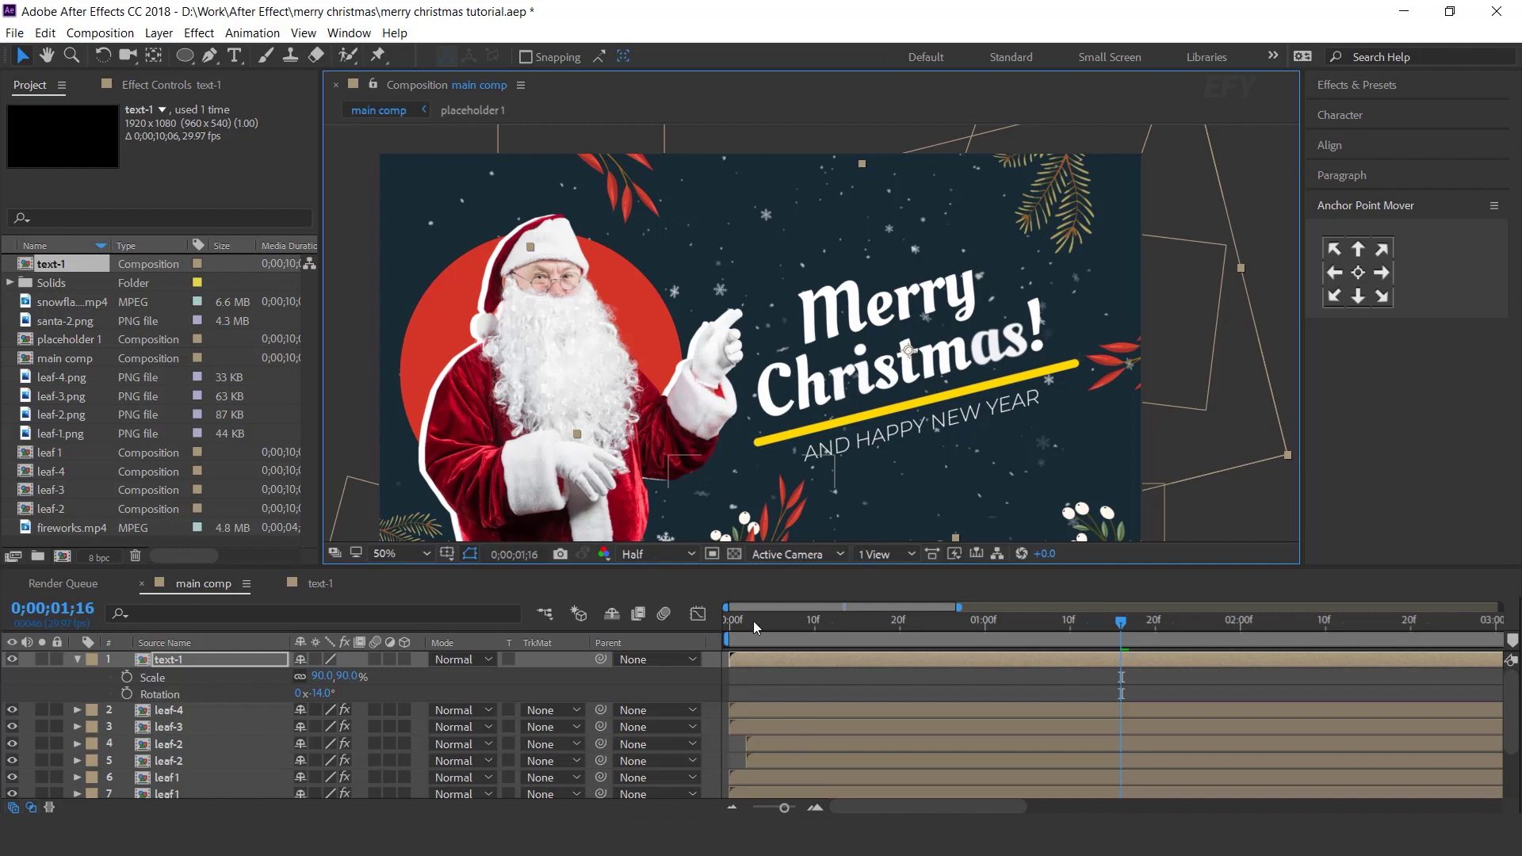
Preview from the start and slide the title layer to begin slightly later
{"action": "key", "text": "Home"}
{"action": "key", "text": "space"}
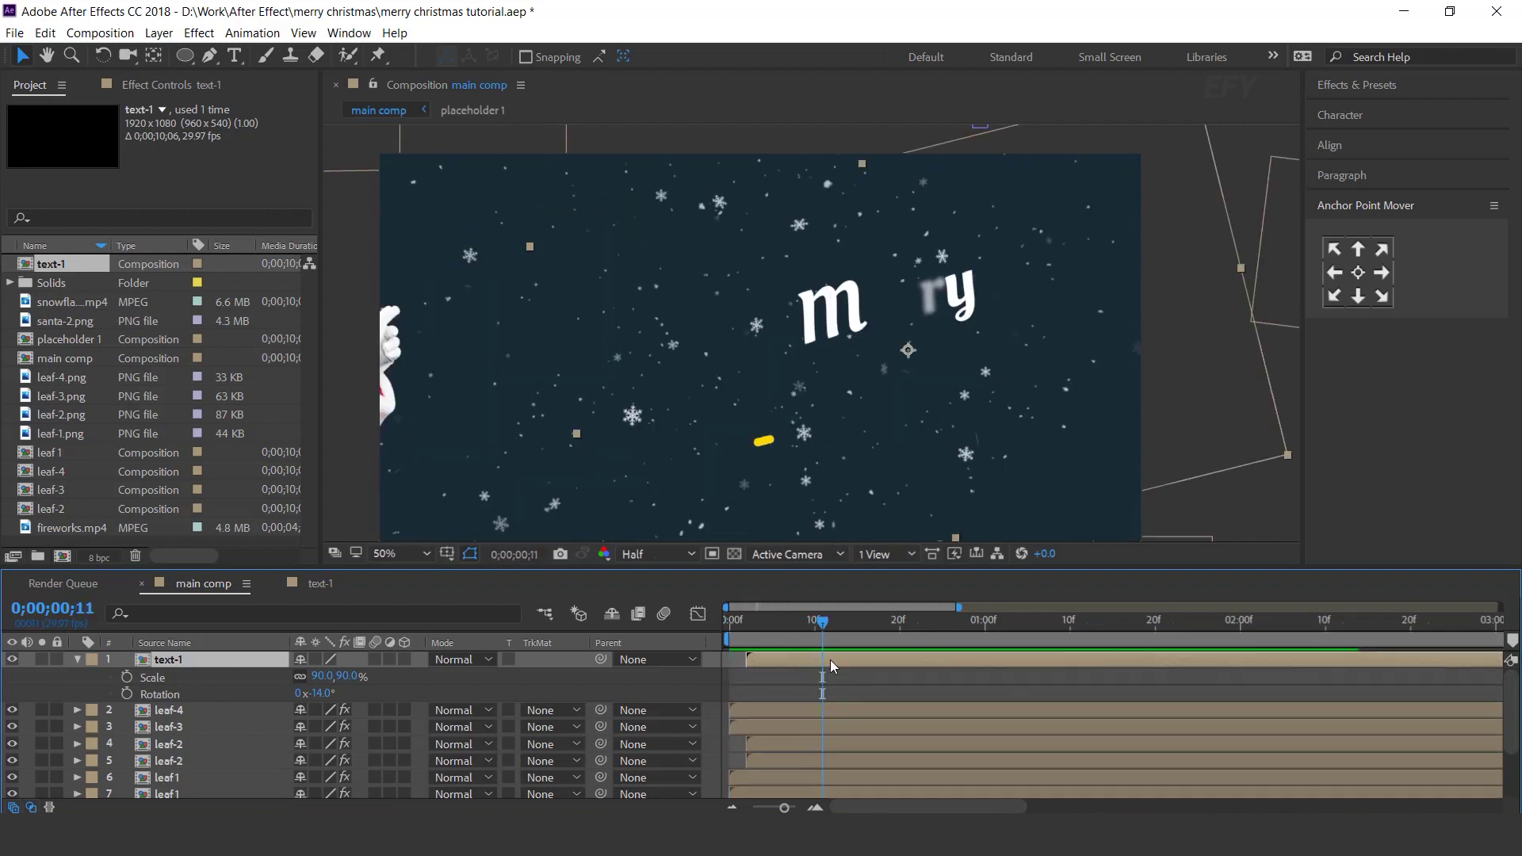
{"action": "left_click_drag", "start_coordinate": [830, 659], "coordinate": [867, 663]}
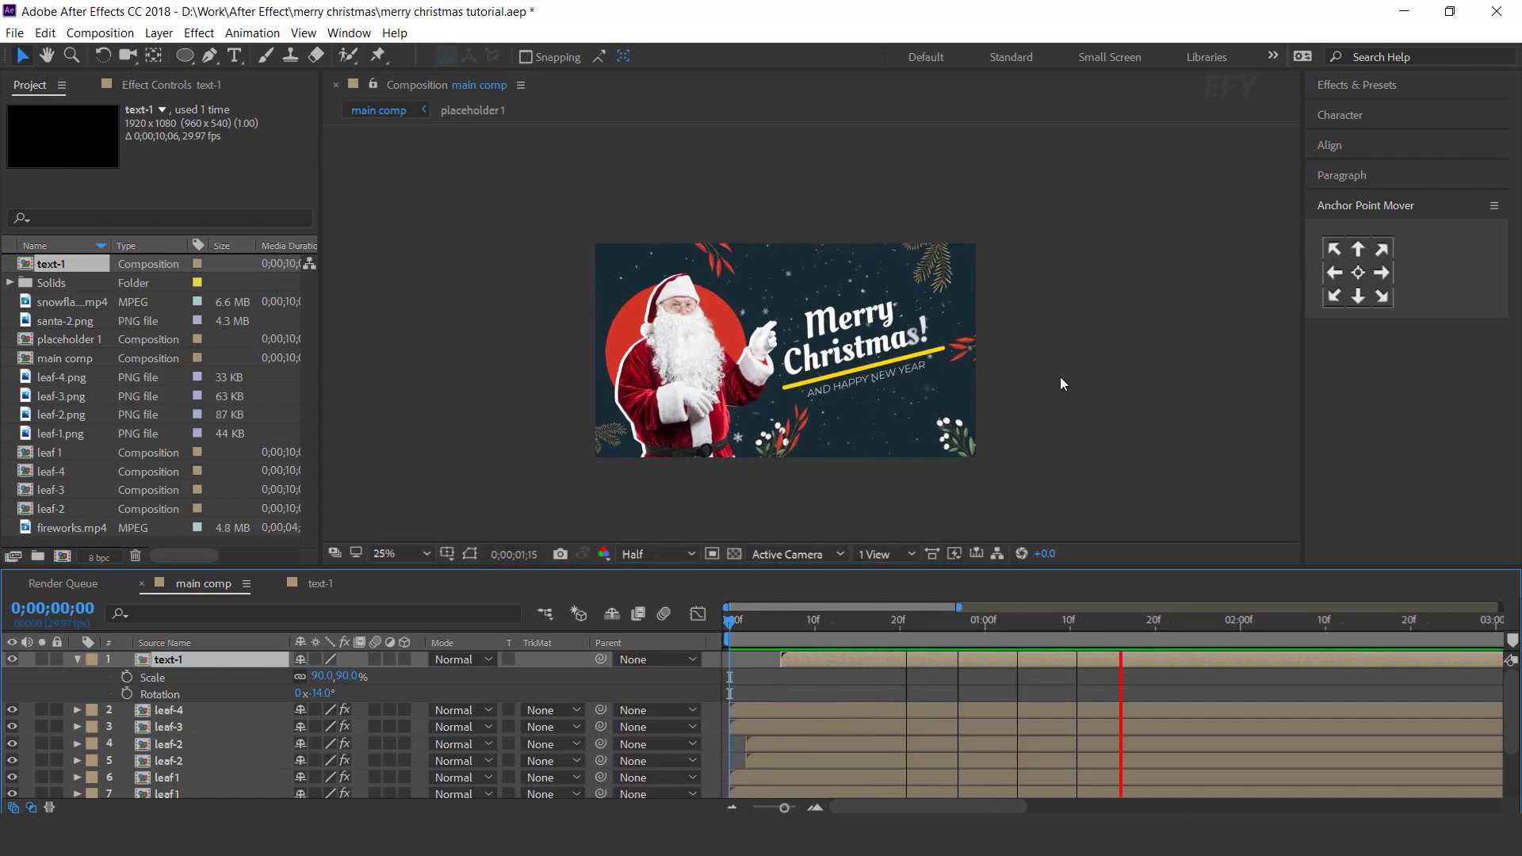
Add fireworks.mp4 to the main comp as layer 2 with Screen blending mode
{"action": "left_click", "coordinate": [980, 622]}
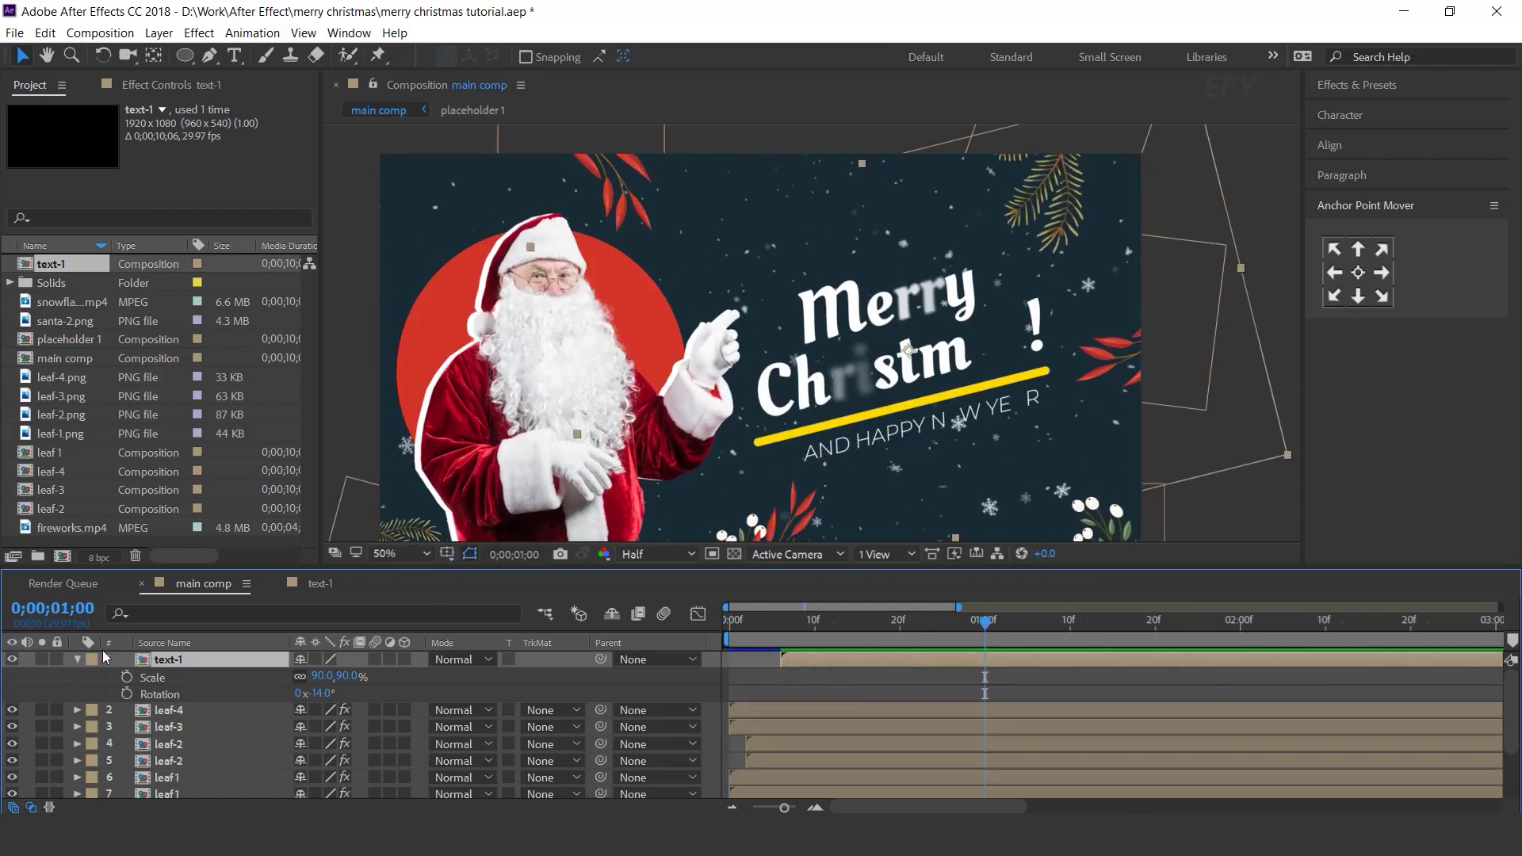
{"action": "left_click", "coordinate": [77, 661]}
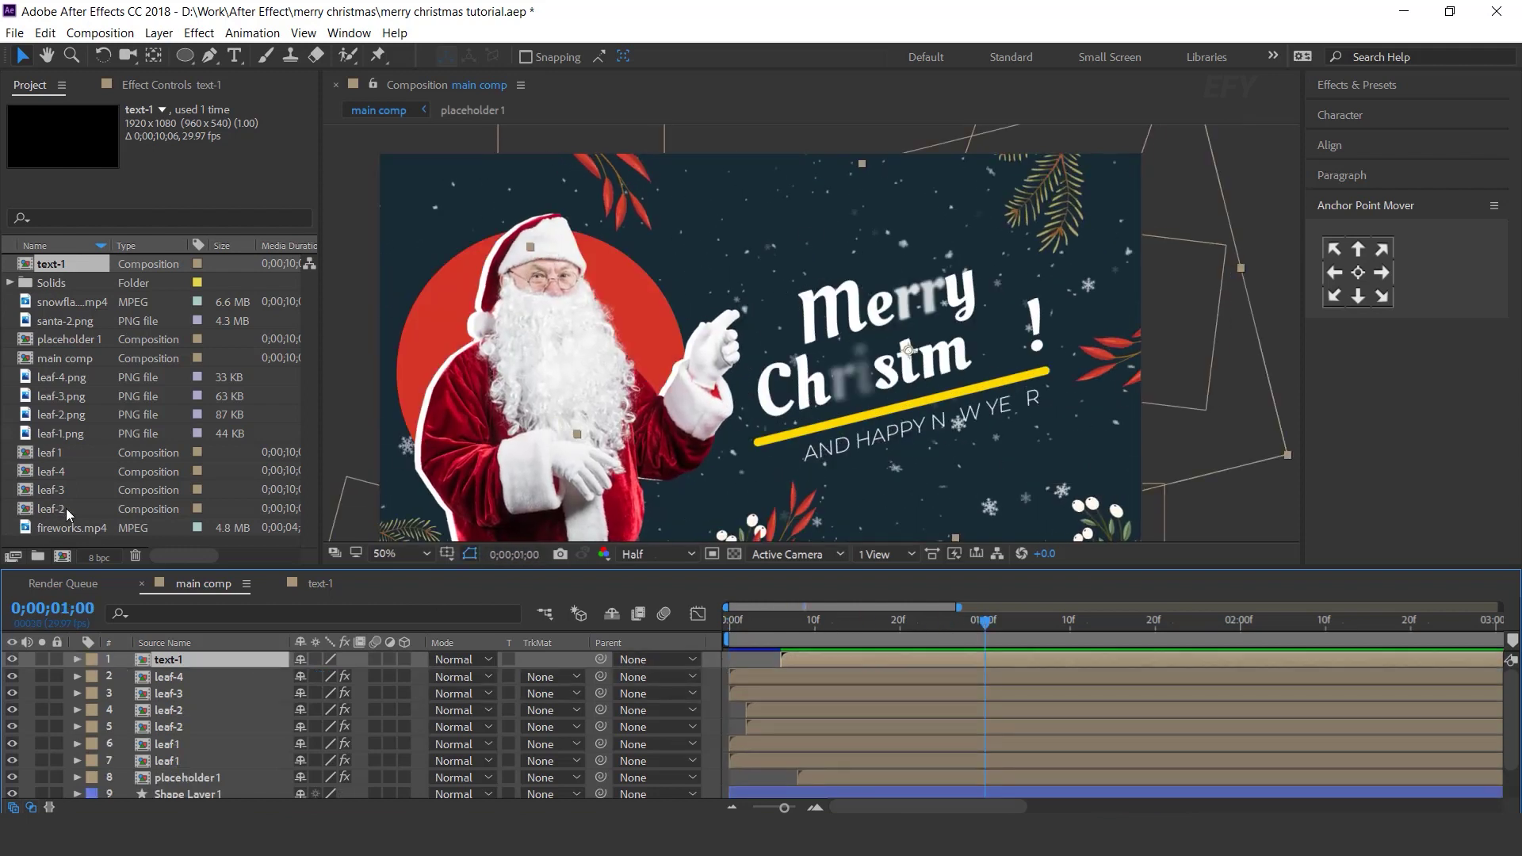
{"action": "left_click", "coordinate": [85, 529]}
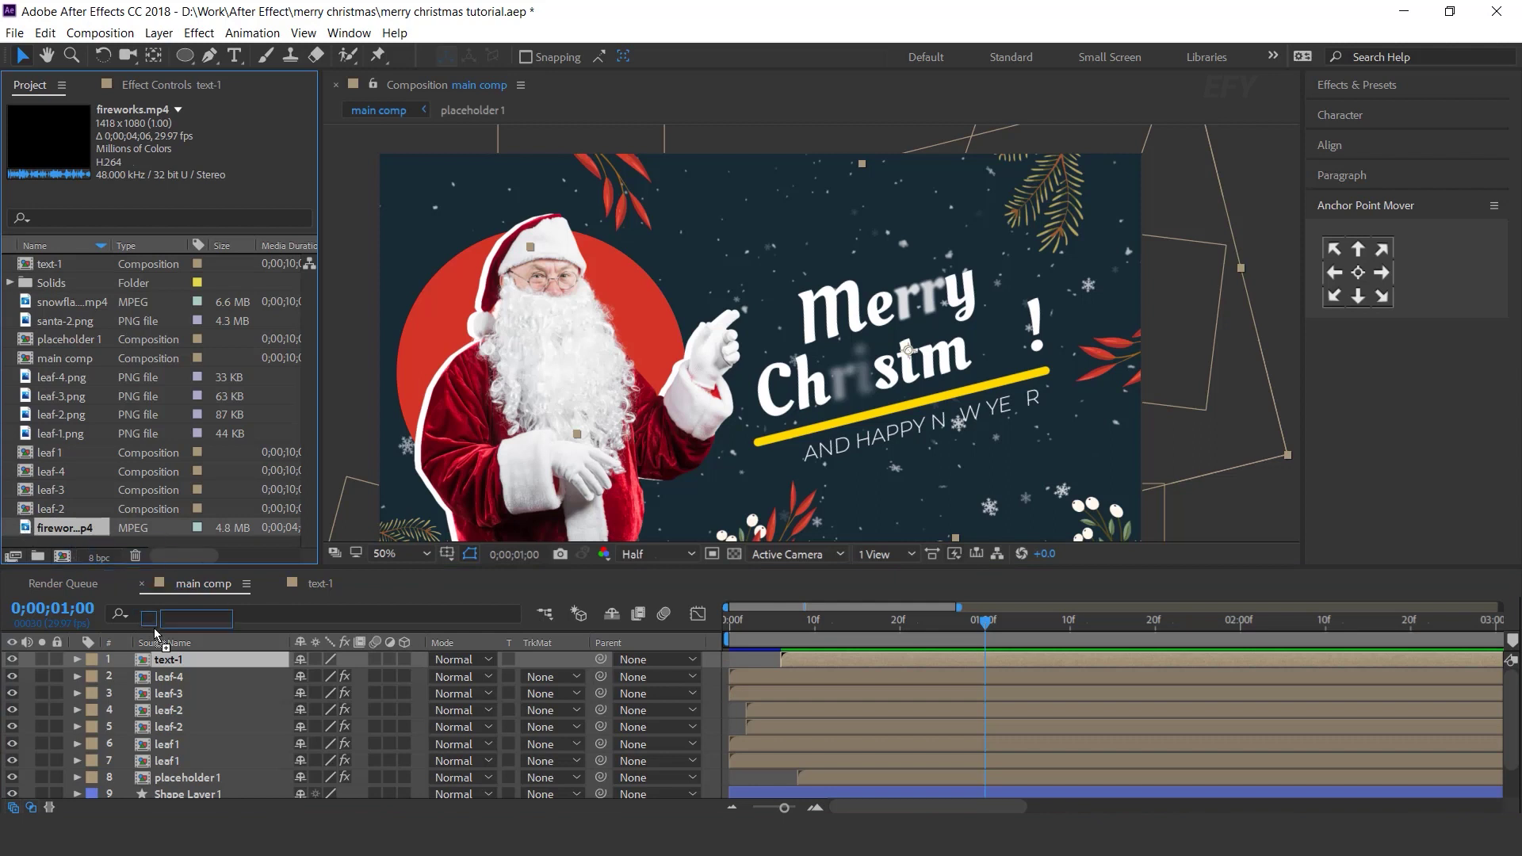
{"action": "left_click_drag", "start_coordinate": [182, 672], "coordinate": [171, 677]}
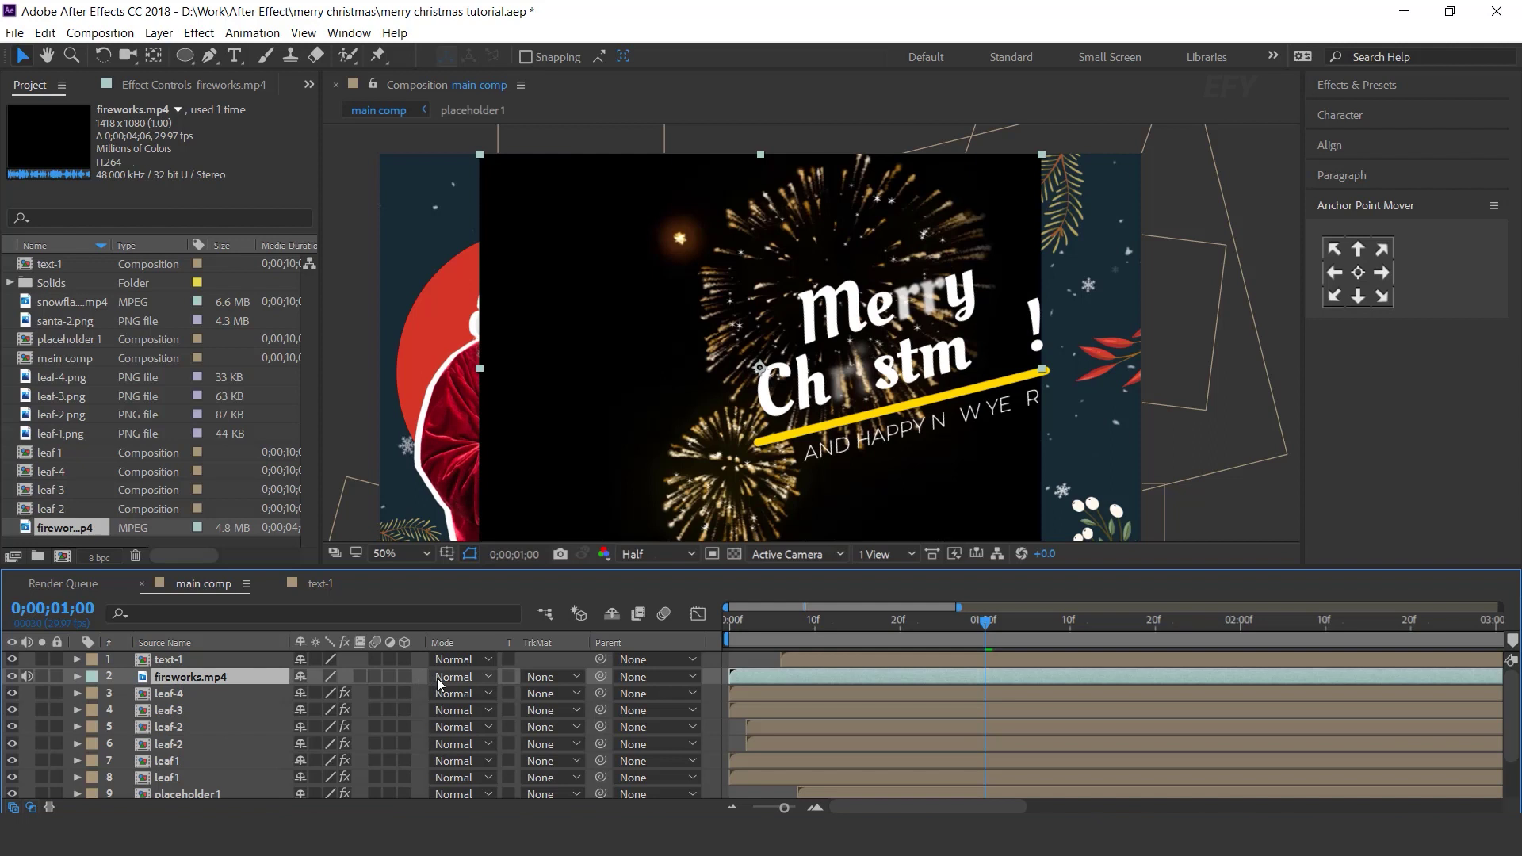
{"action": "left_click", "coordinate": [452, 677]}
{"action": "left_click", "coordinate": [507, 329]}
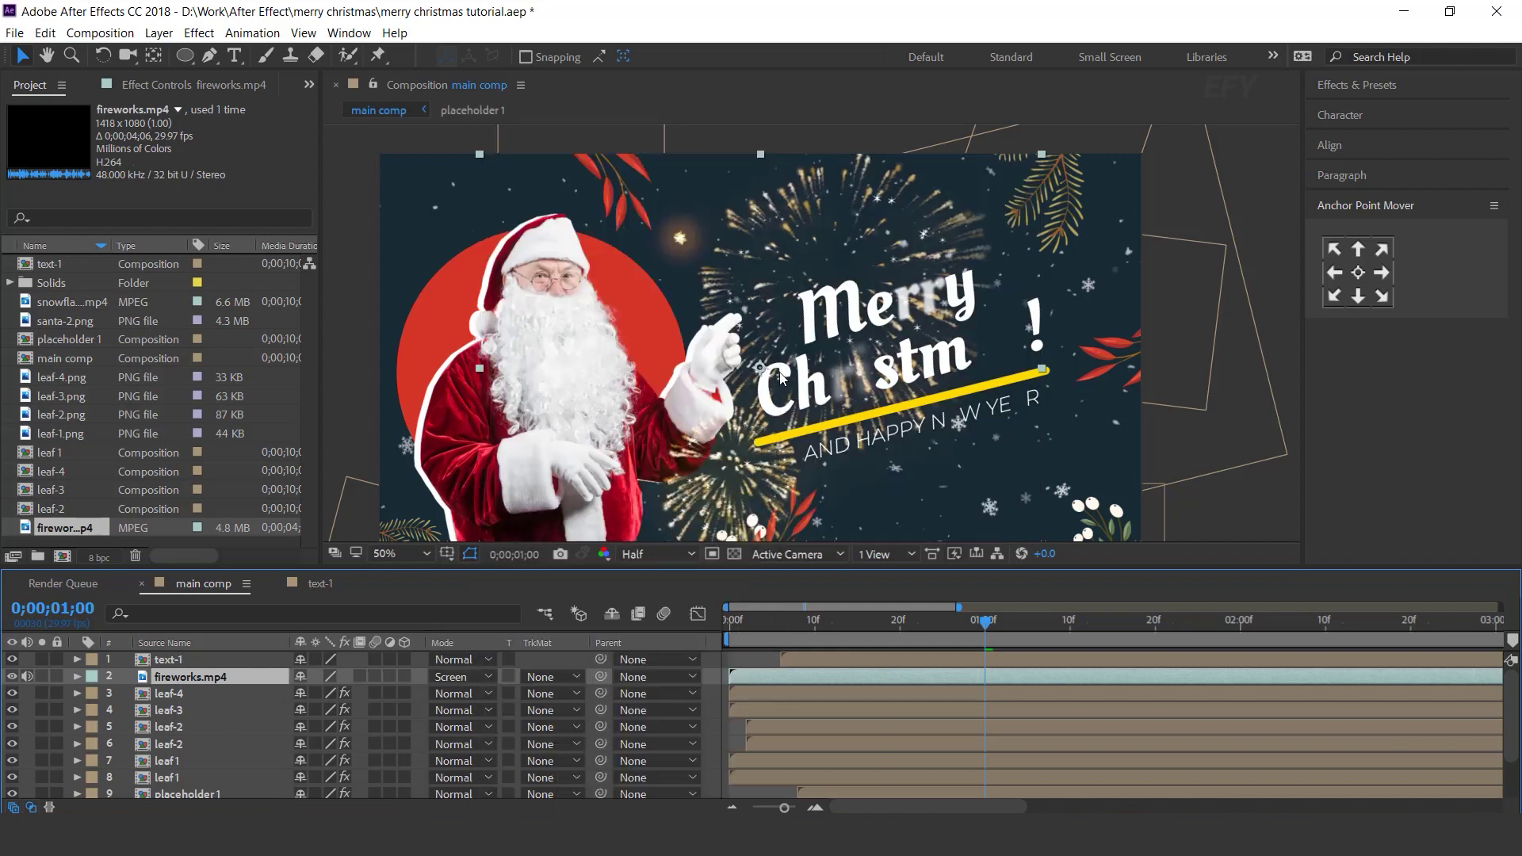
Delay the fireworks layer past the sixth frame, previewing to check timing
{"action": "key", "text": "space"}
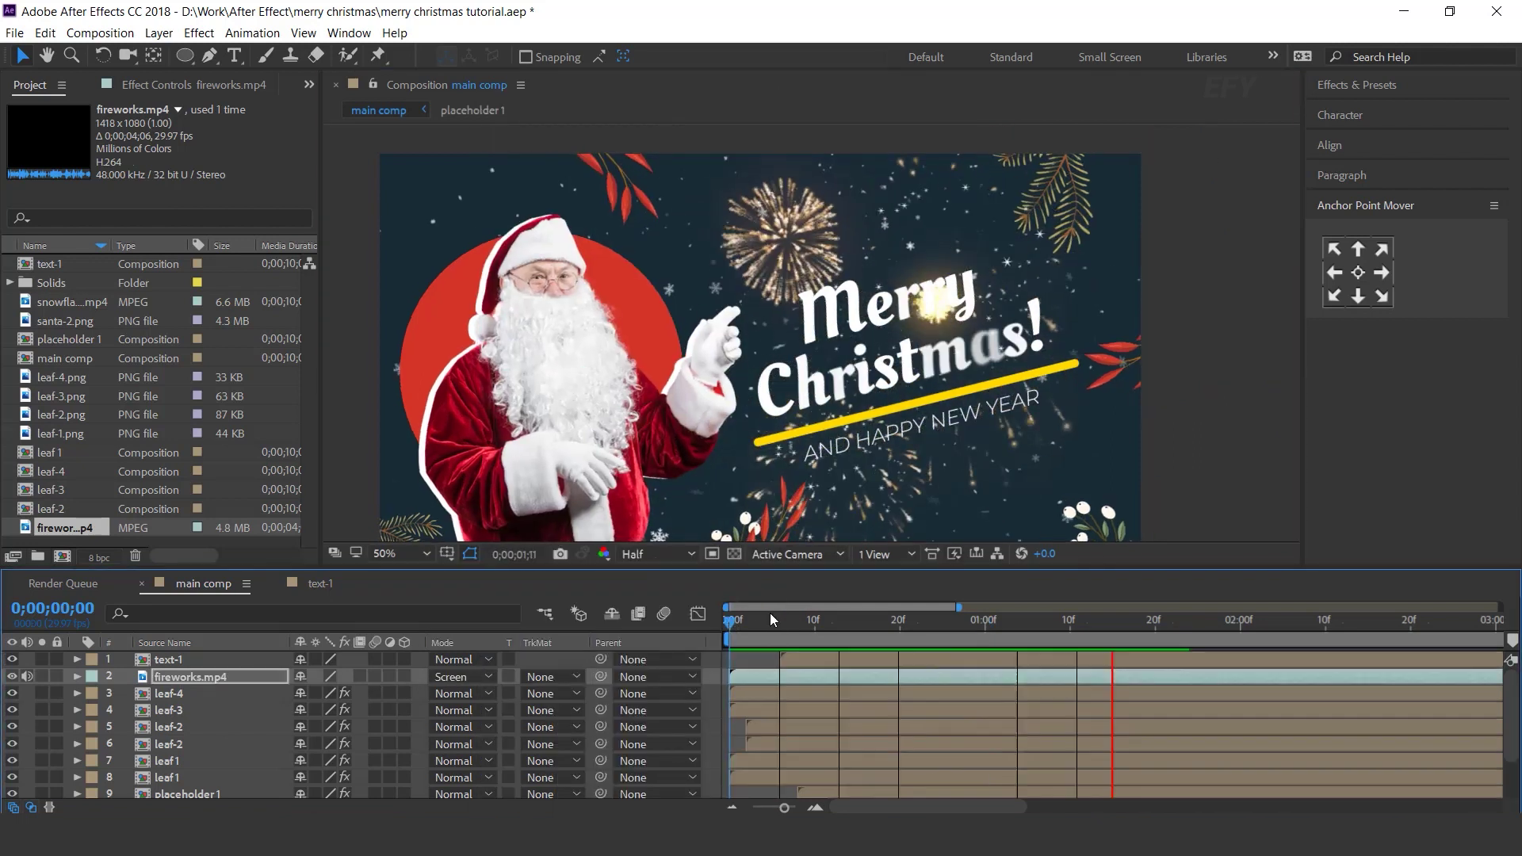
{"action": "left_click", "coordinate": [782, 615]}
{"action": "left_click_drag", "start_coordinate": [794, 675], "coordinate": [840, 669]}
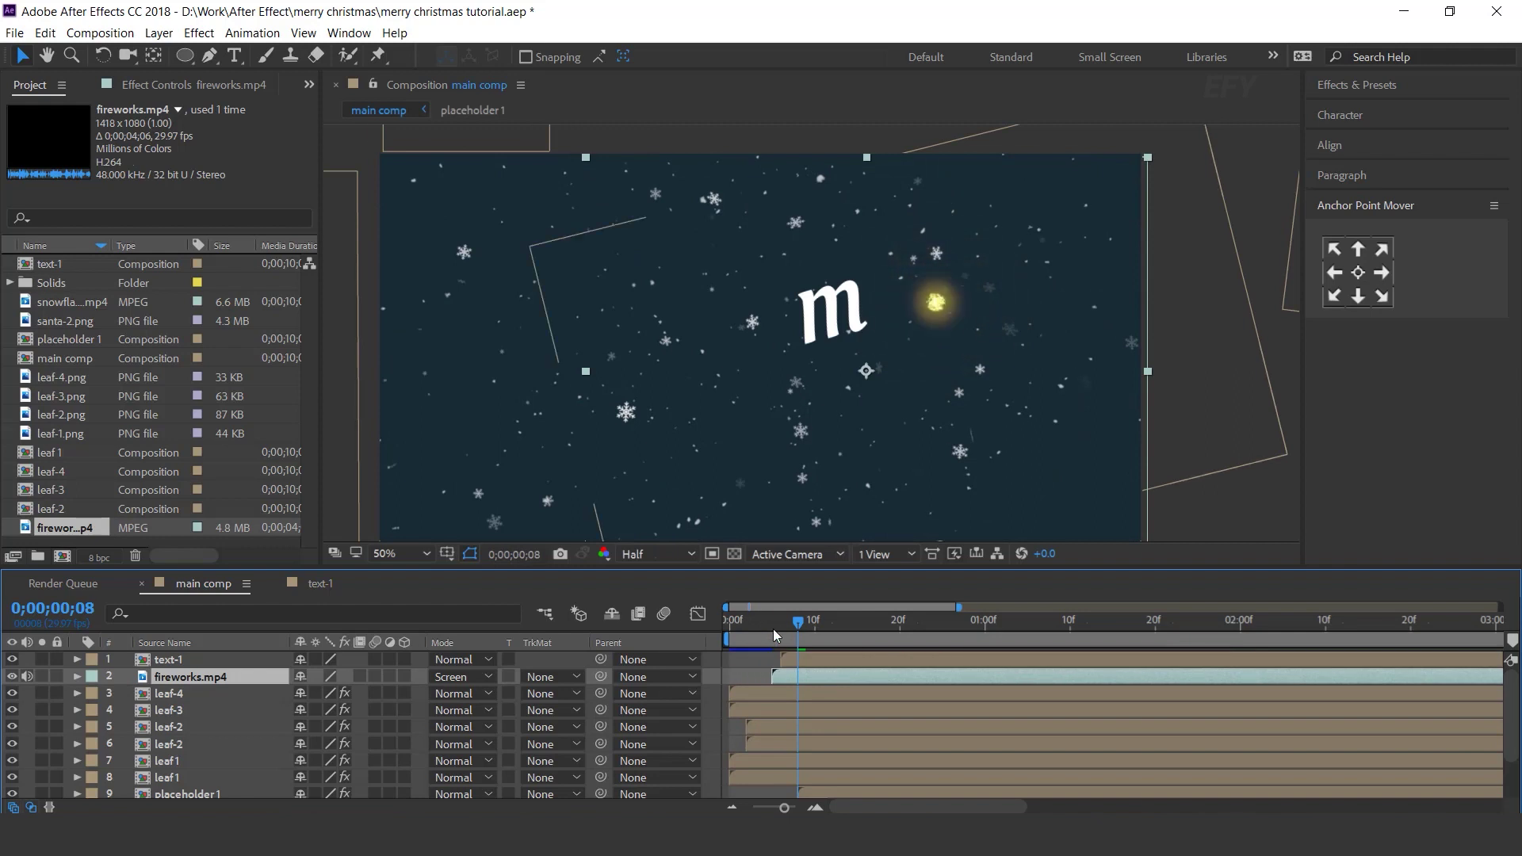
{"action": "key", "text": "Home"}
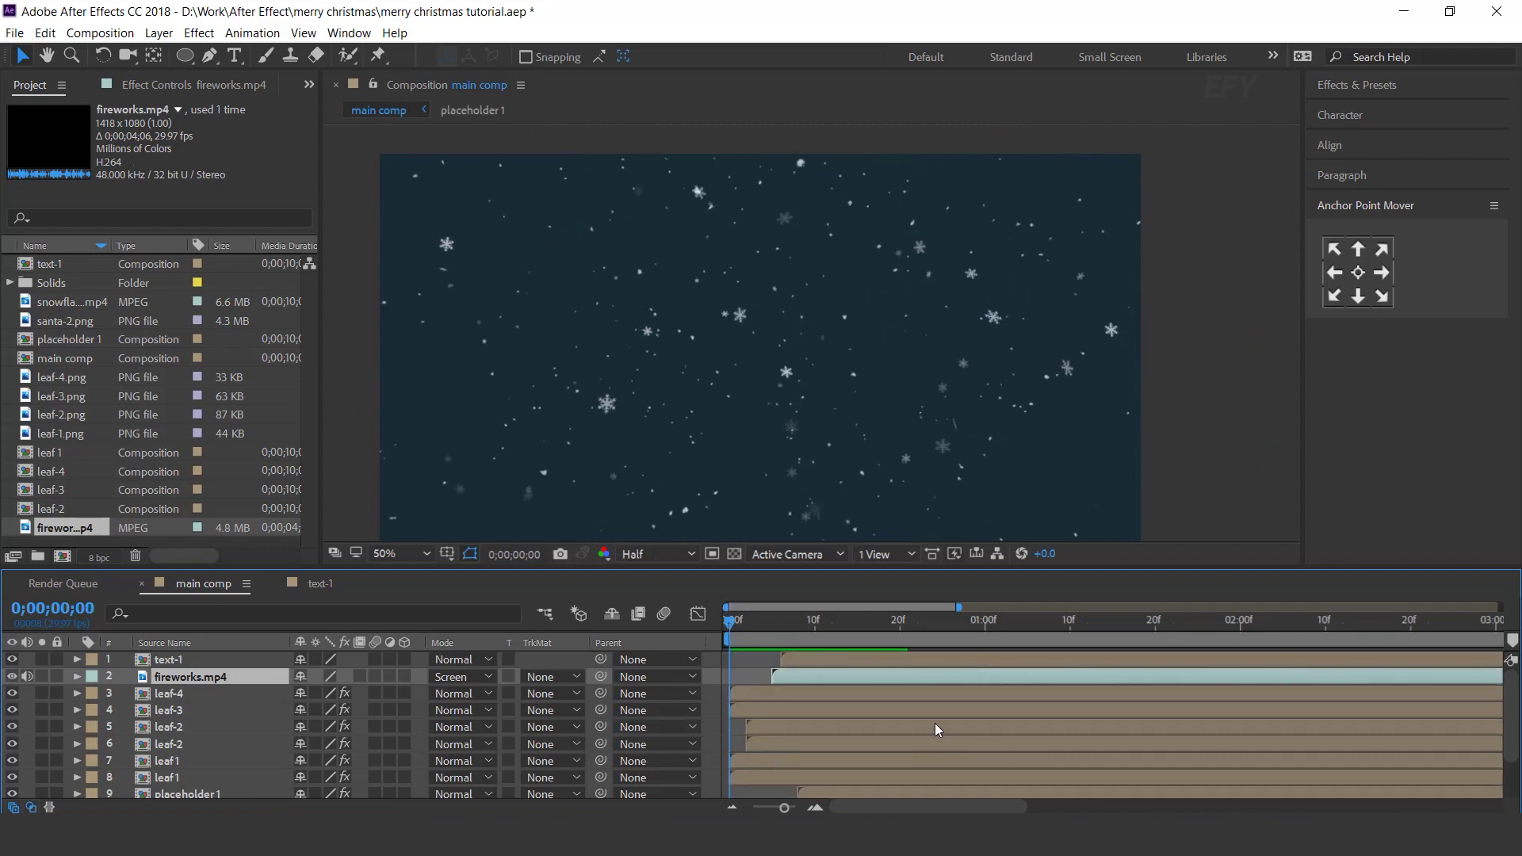
{"action": "key", "text": "space"}
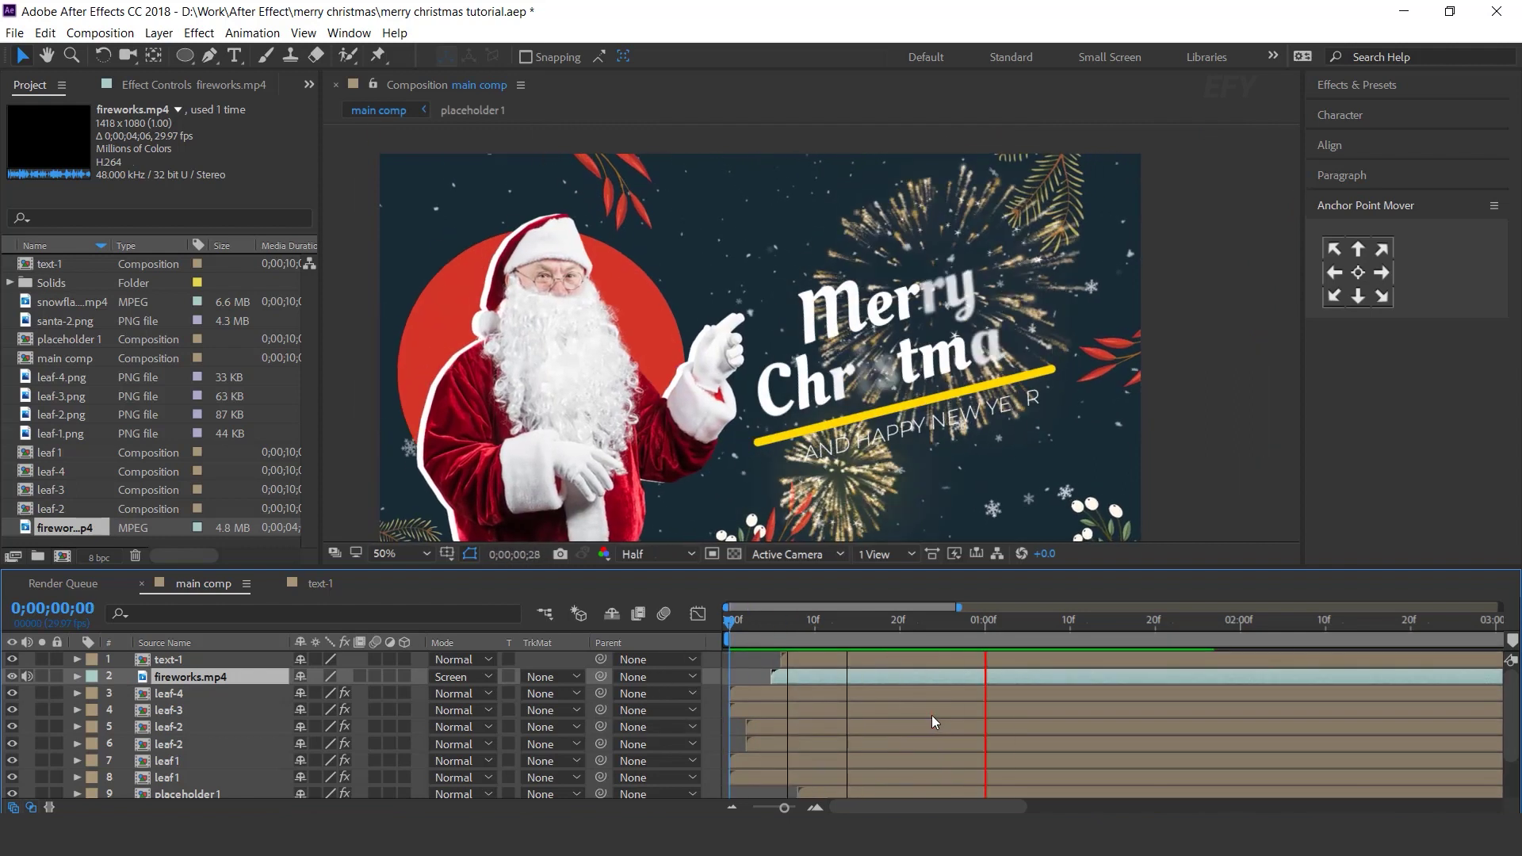
{"action": "left_click_drag", "start_coordinate": [850, 677], "coordinate": [897, 672]}
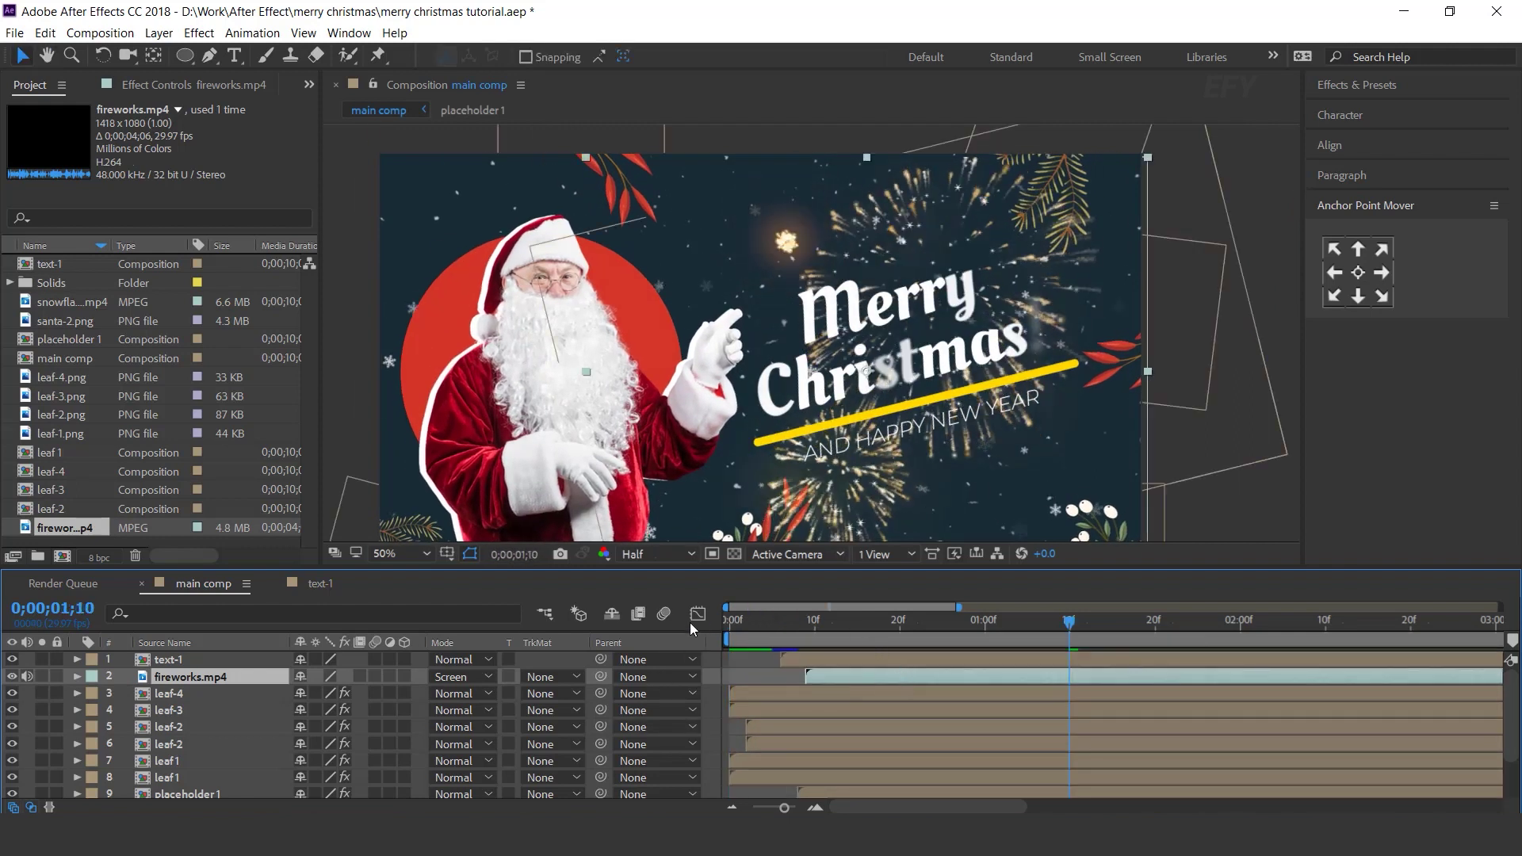
{"action": "key", "text": "Home"}
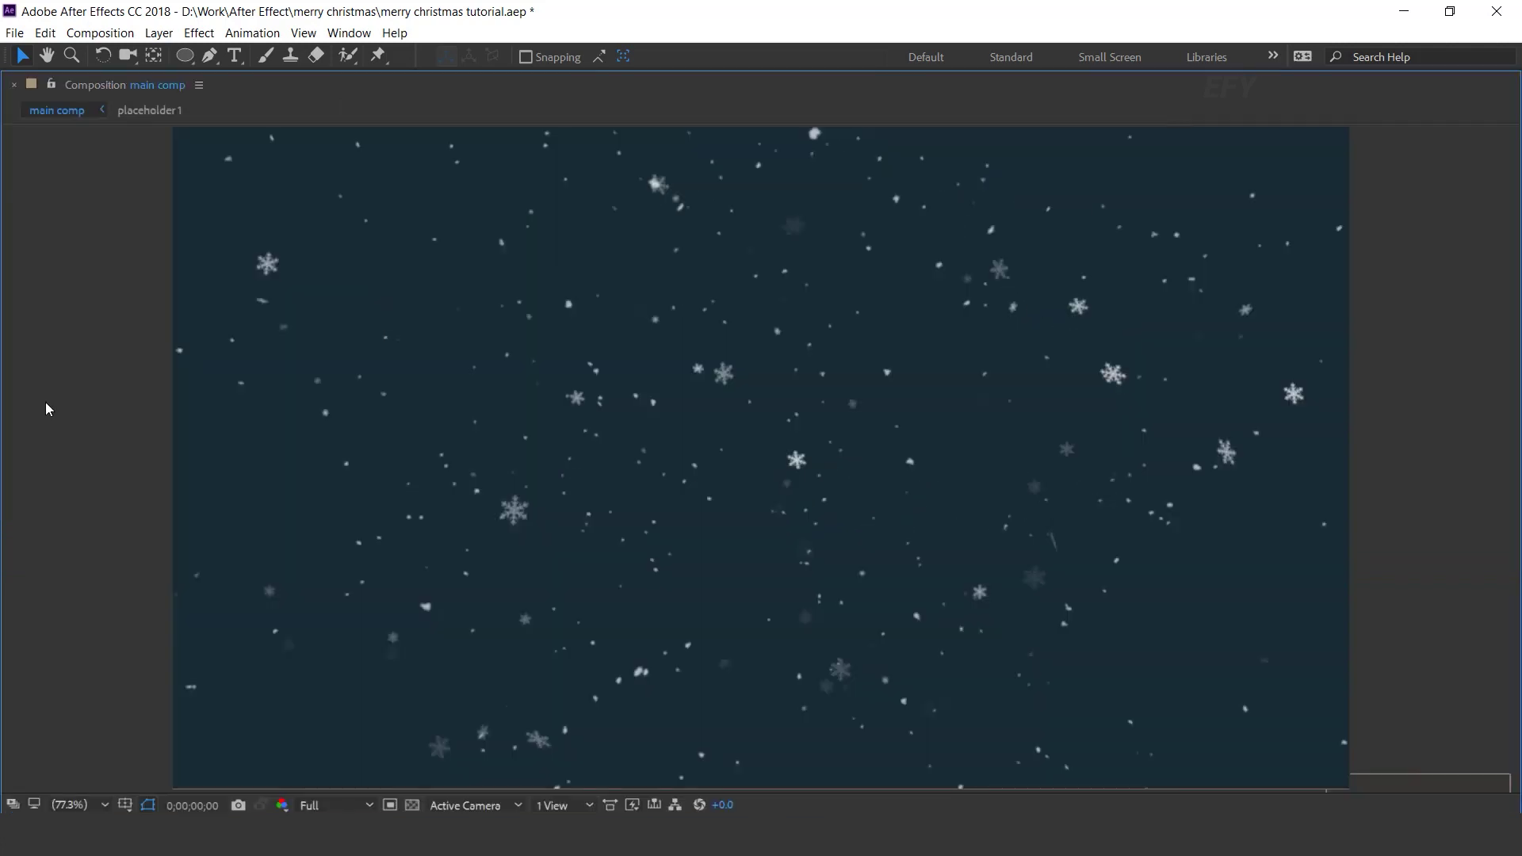
Play the finished Merry Christmas opener preview with the composition view maximized
{"action": "key", "text": "space"}
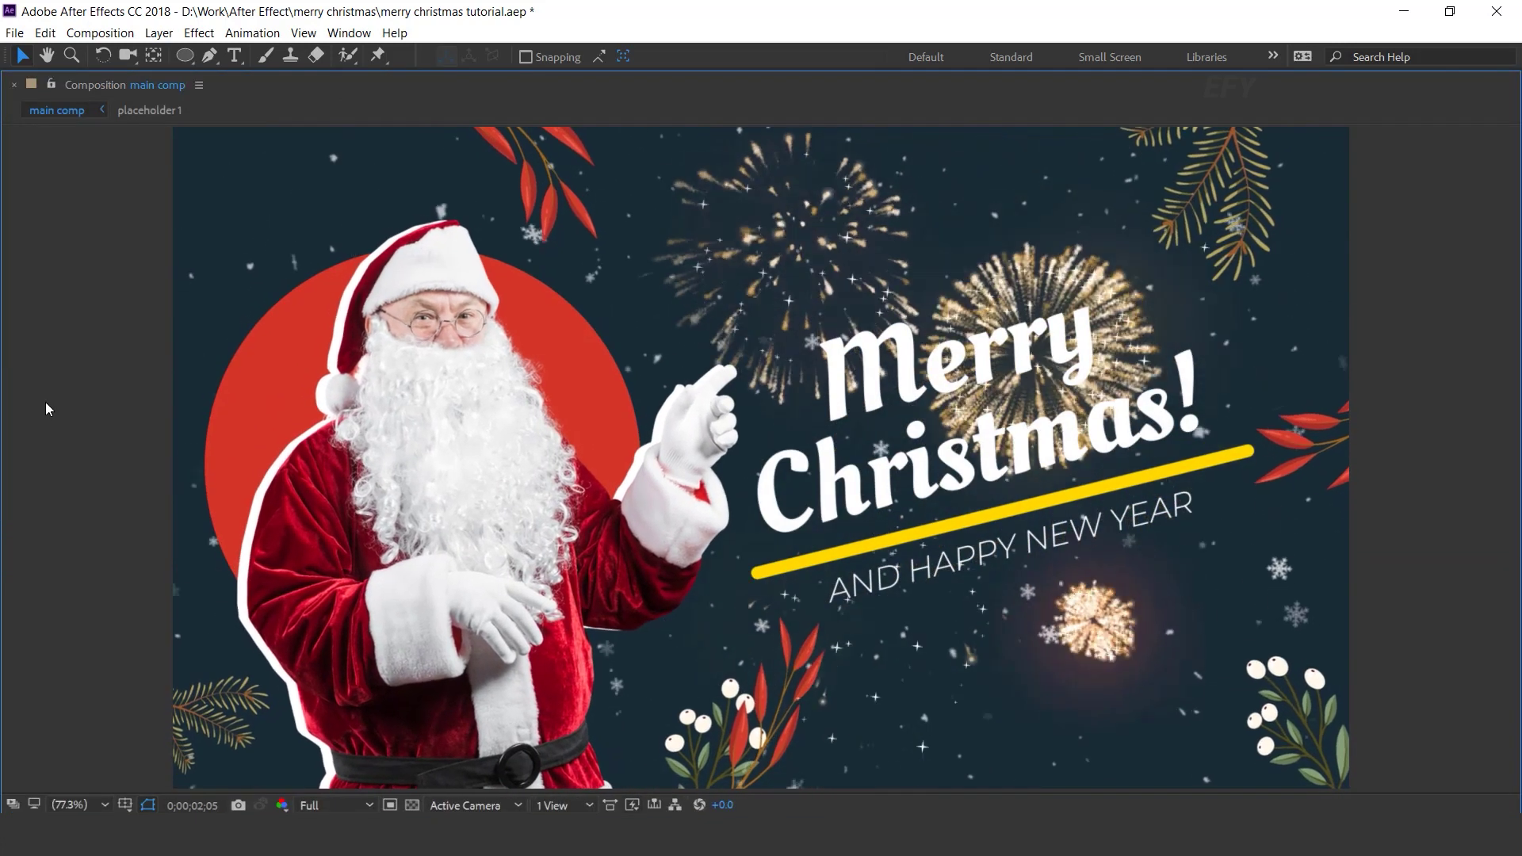